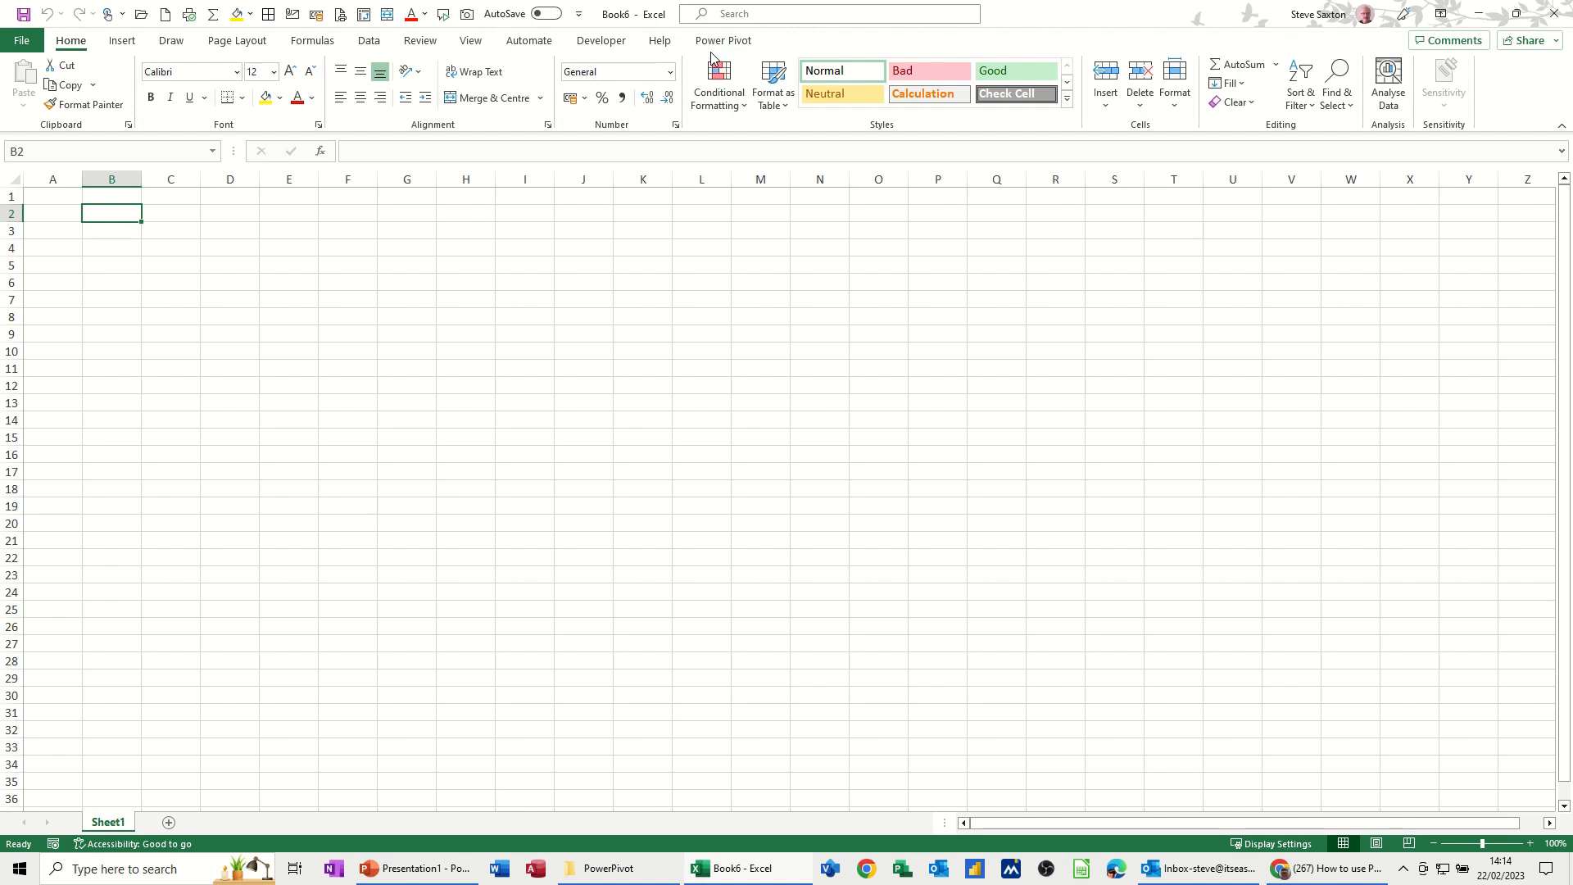
# Look over the data and Power Pivot commands, and check the source workbooks in the PowerPivot folder.
pyautogui.click(368, 45)
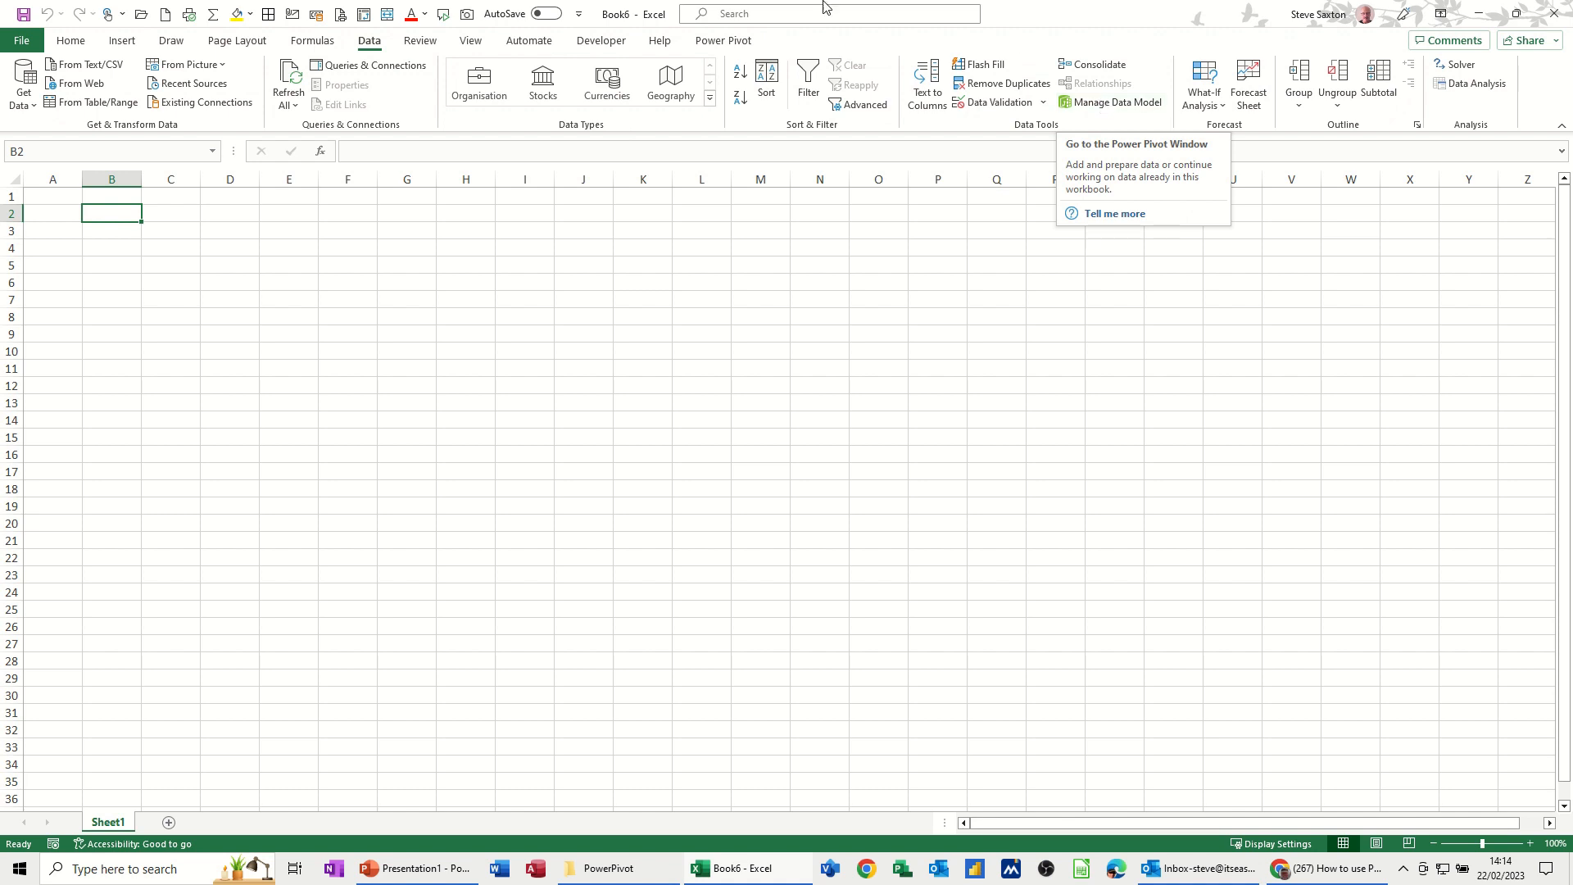
pyautogui.click(737, 40)
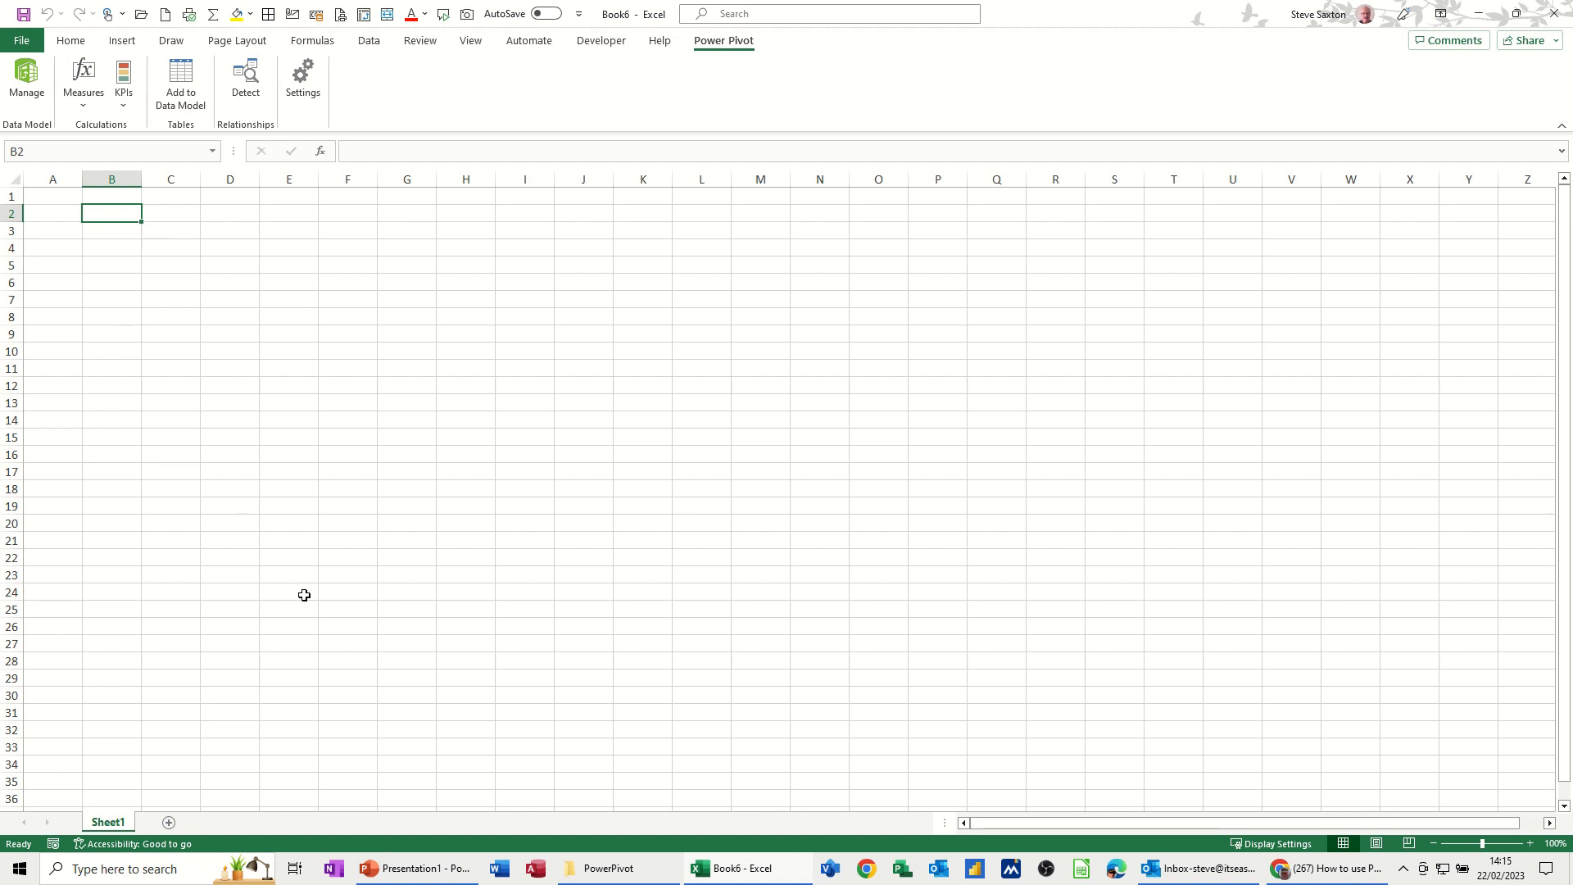
pyautogui.click(593, 871)
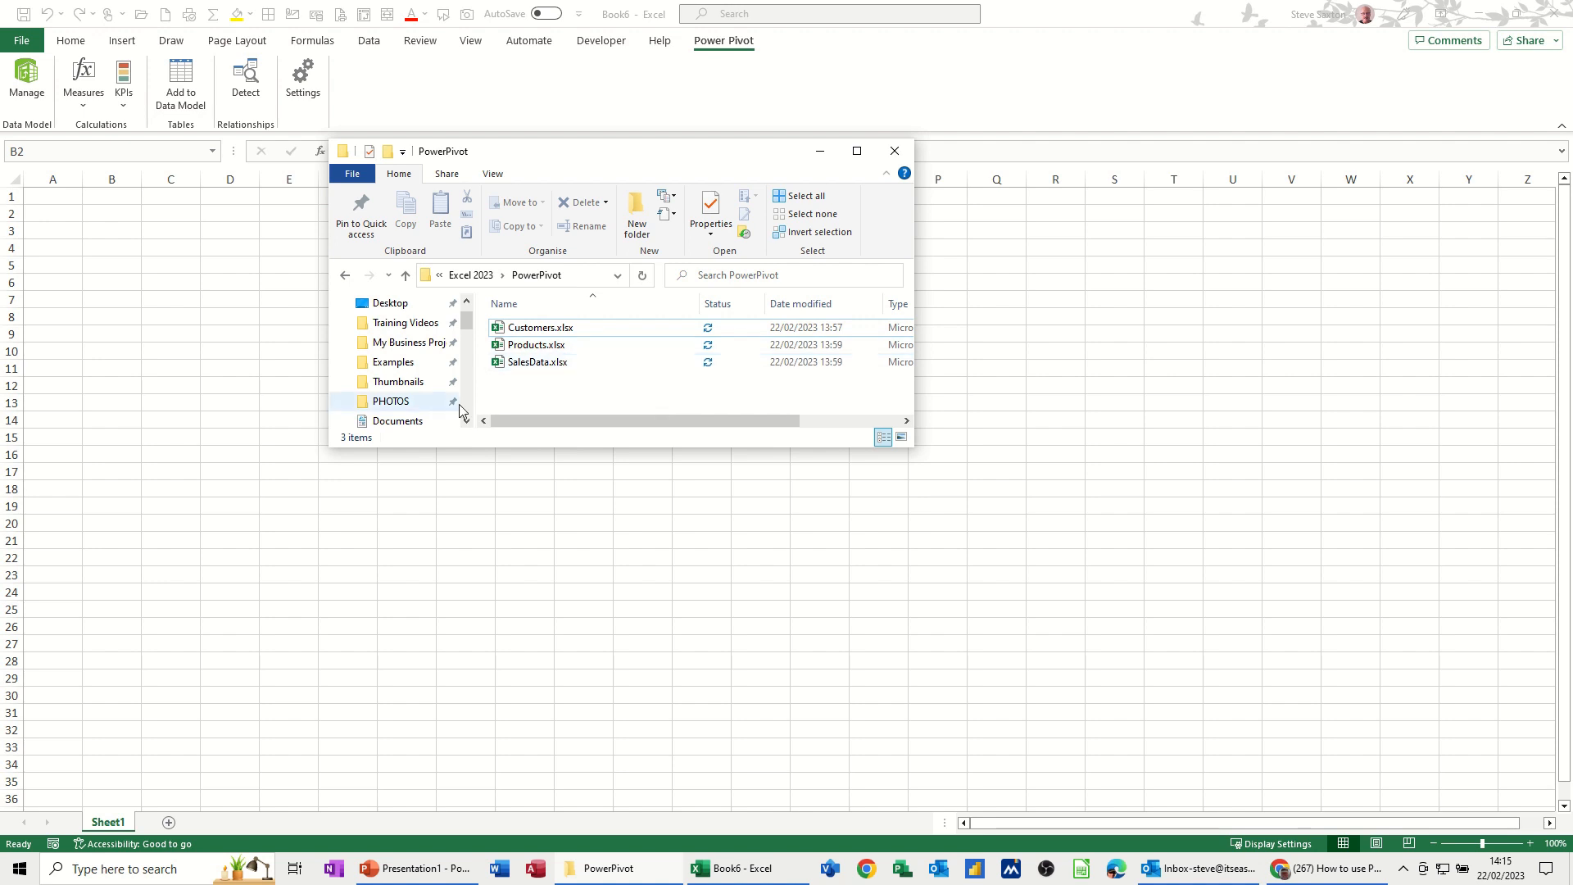
pyautogui.click(821, 153)
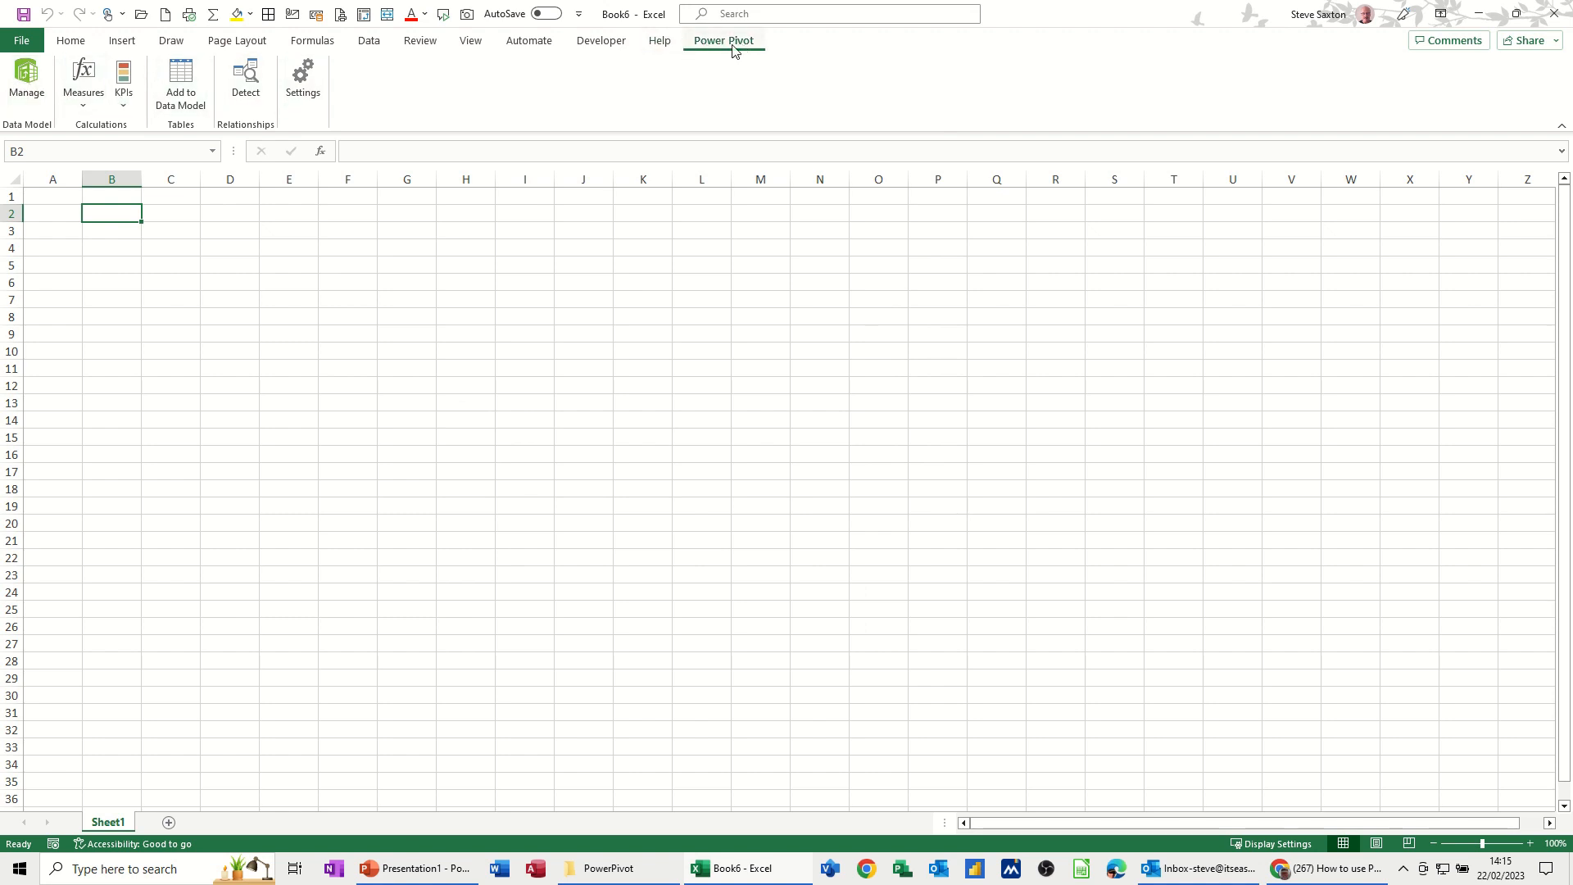
# Open the Power Pivot data model window, float it over the workbook, and maximise it again.
pyautogui.click(22, 75)
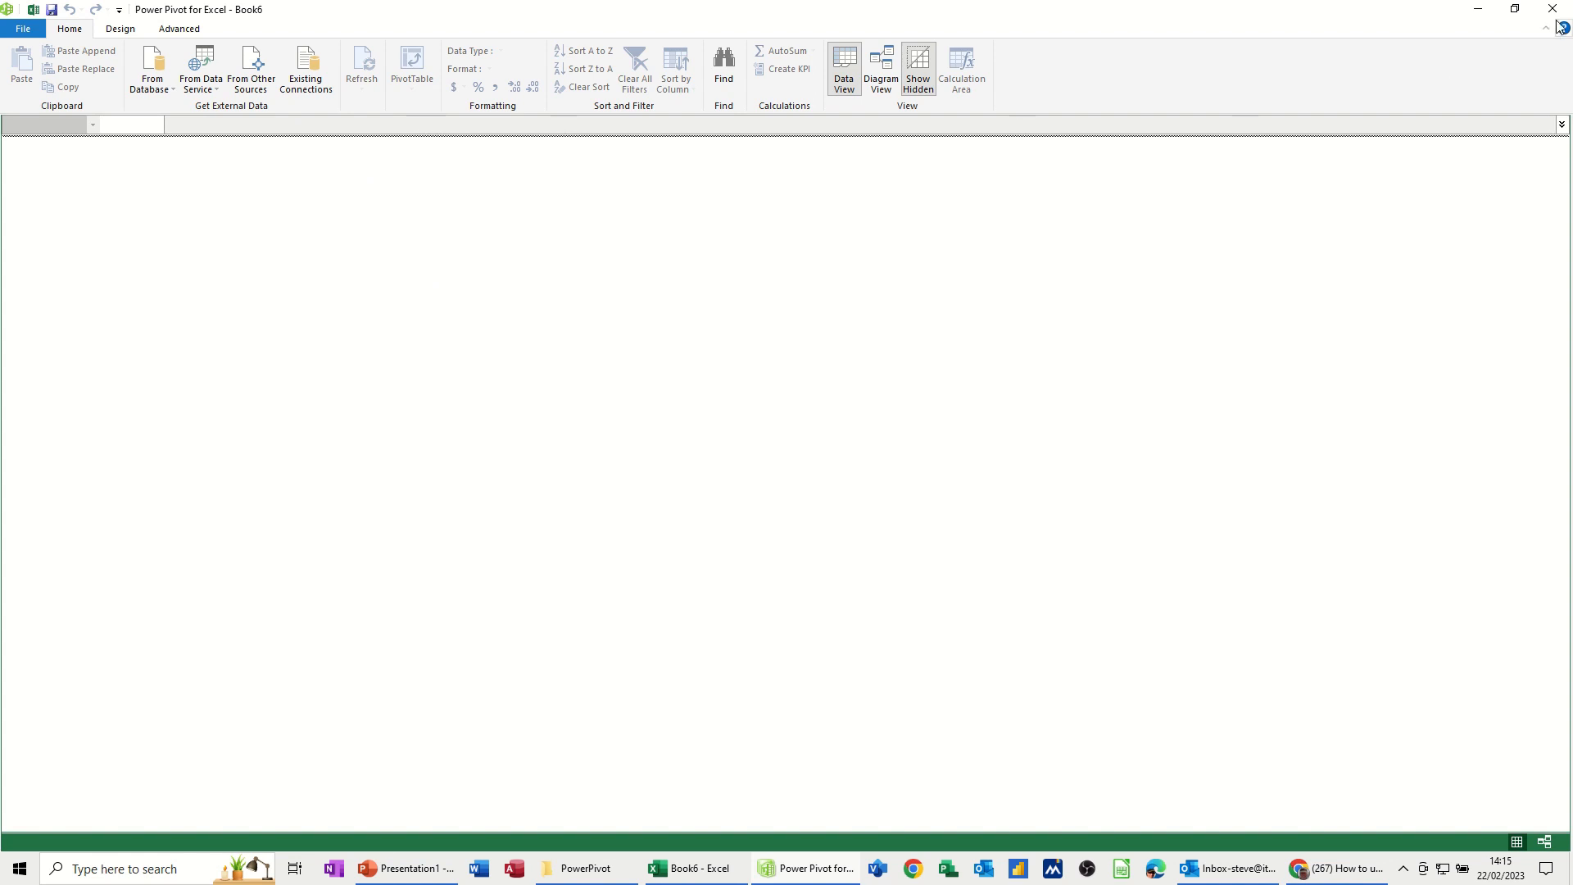
pyautogui.click(1514, 9)
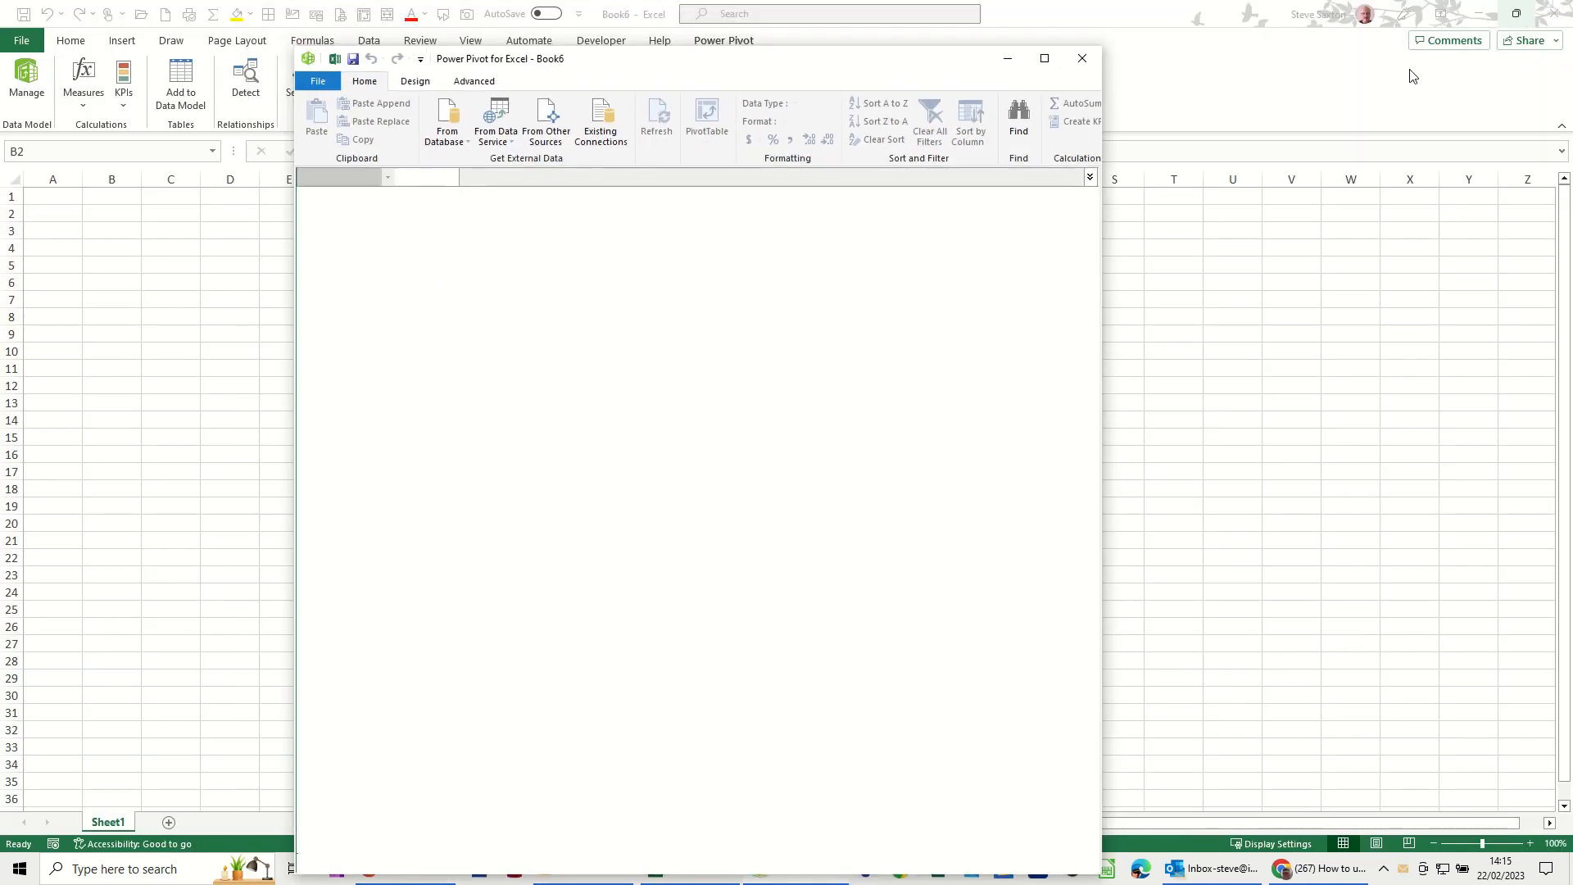
pyautogui.moveTo(700, 66); pyautogui.dragTo(1059, 31)
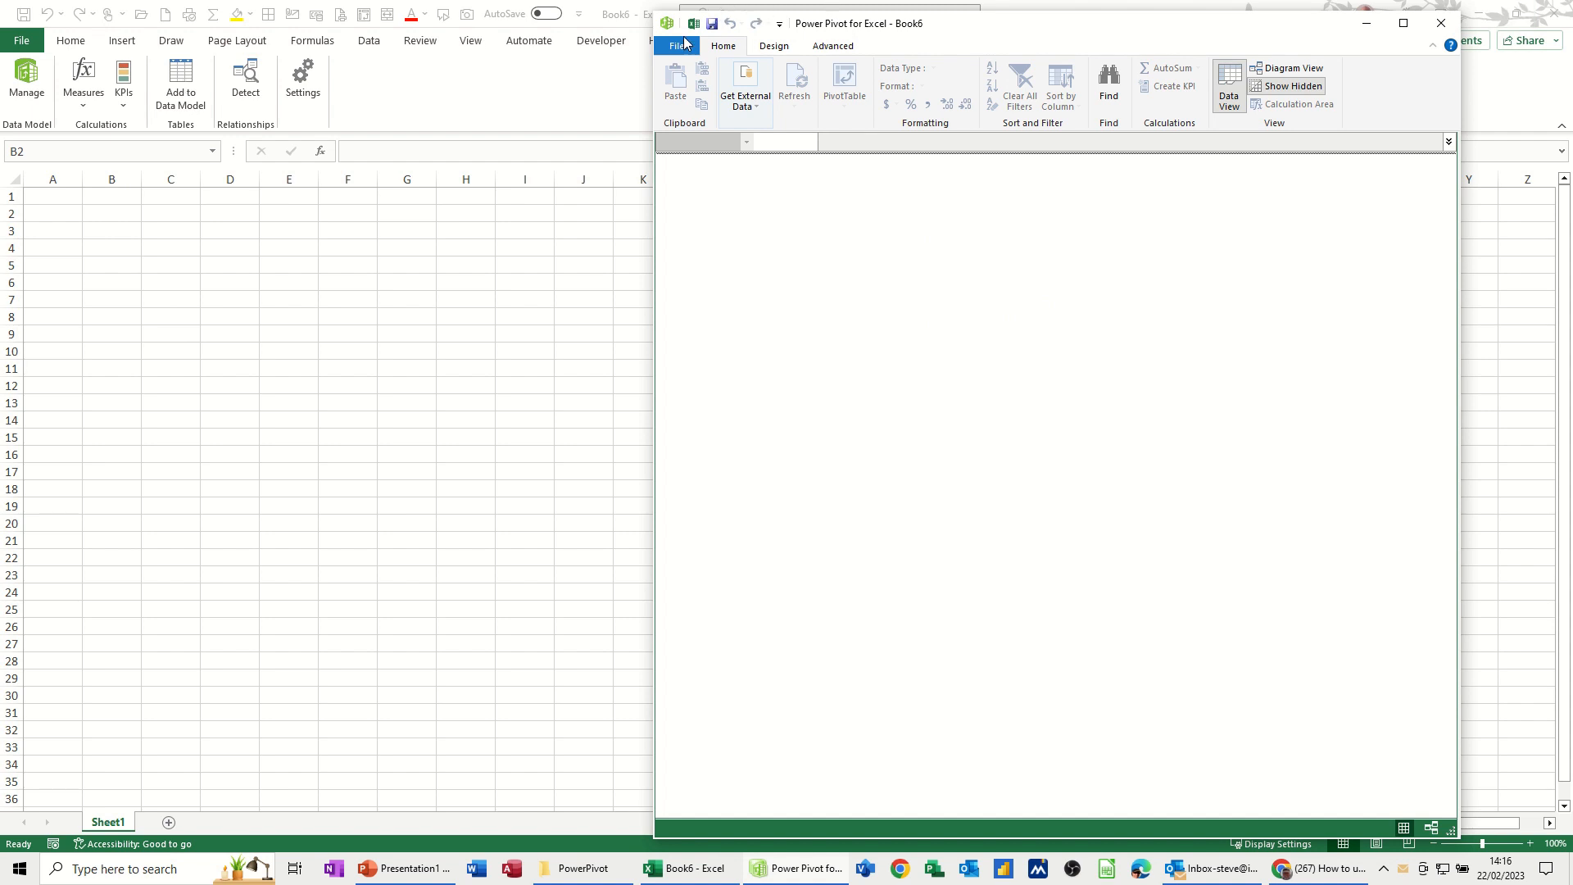
pyautogui.click(1401, 26)
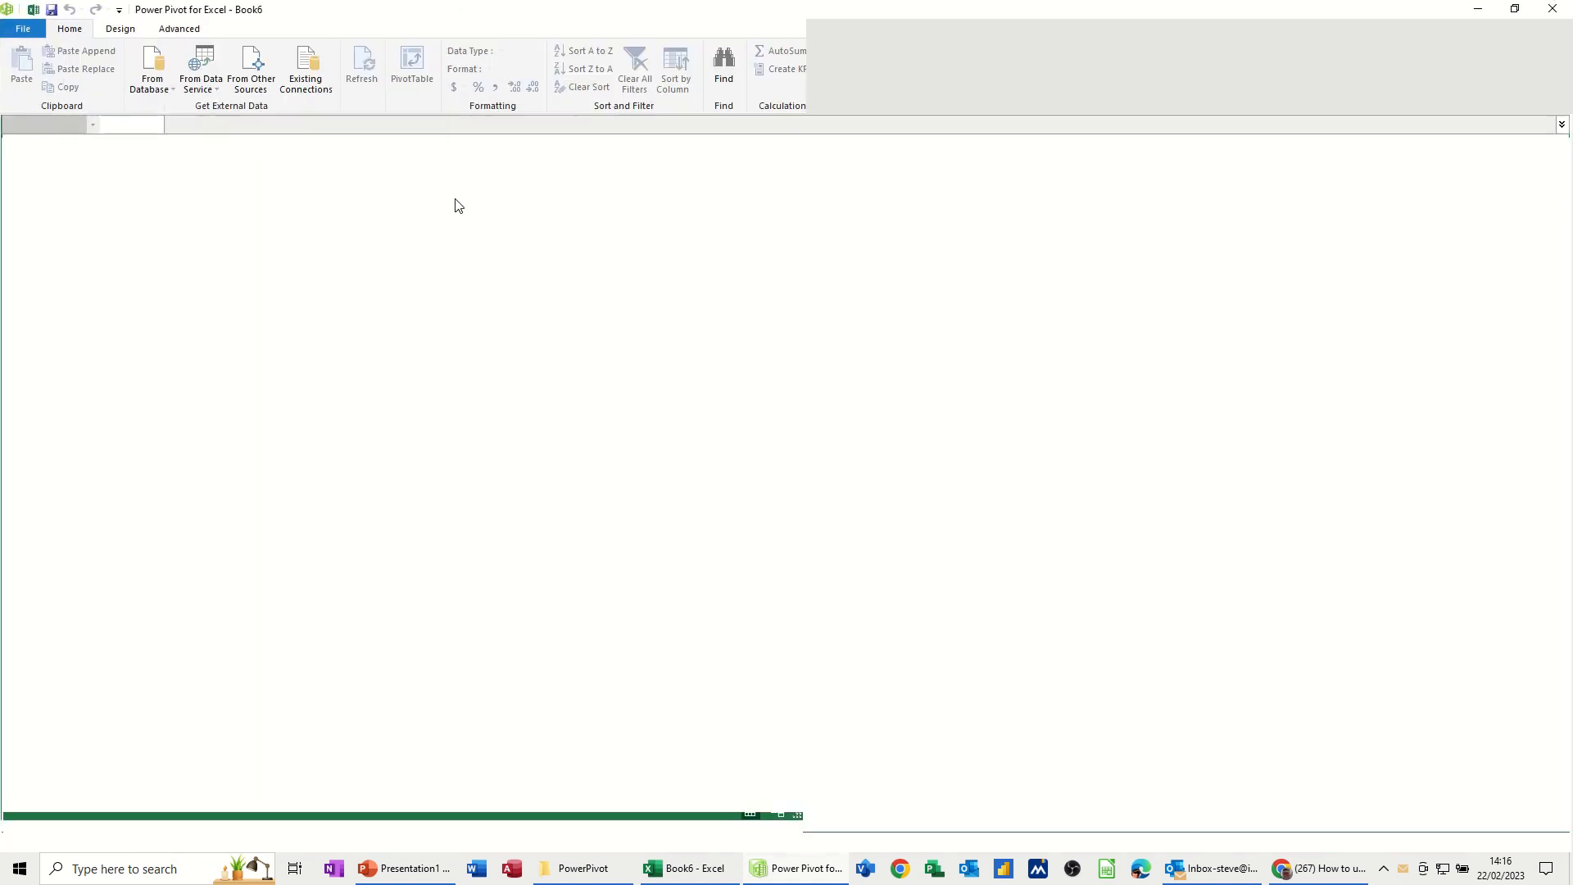
# Start importing external data into the data model with an Excel file as the source type.
pyautogui.click(253, 83)
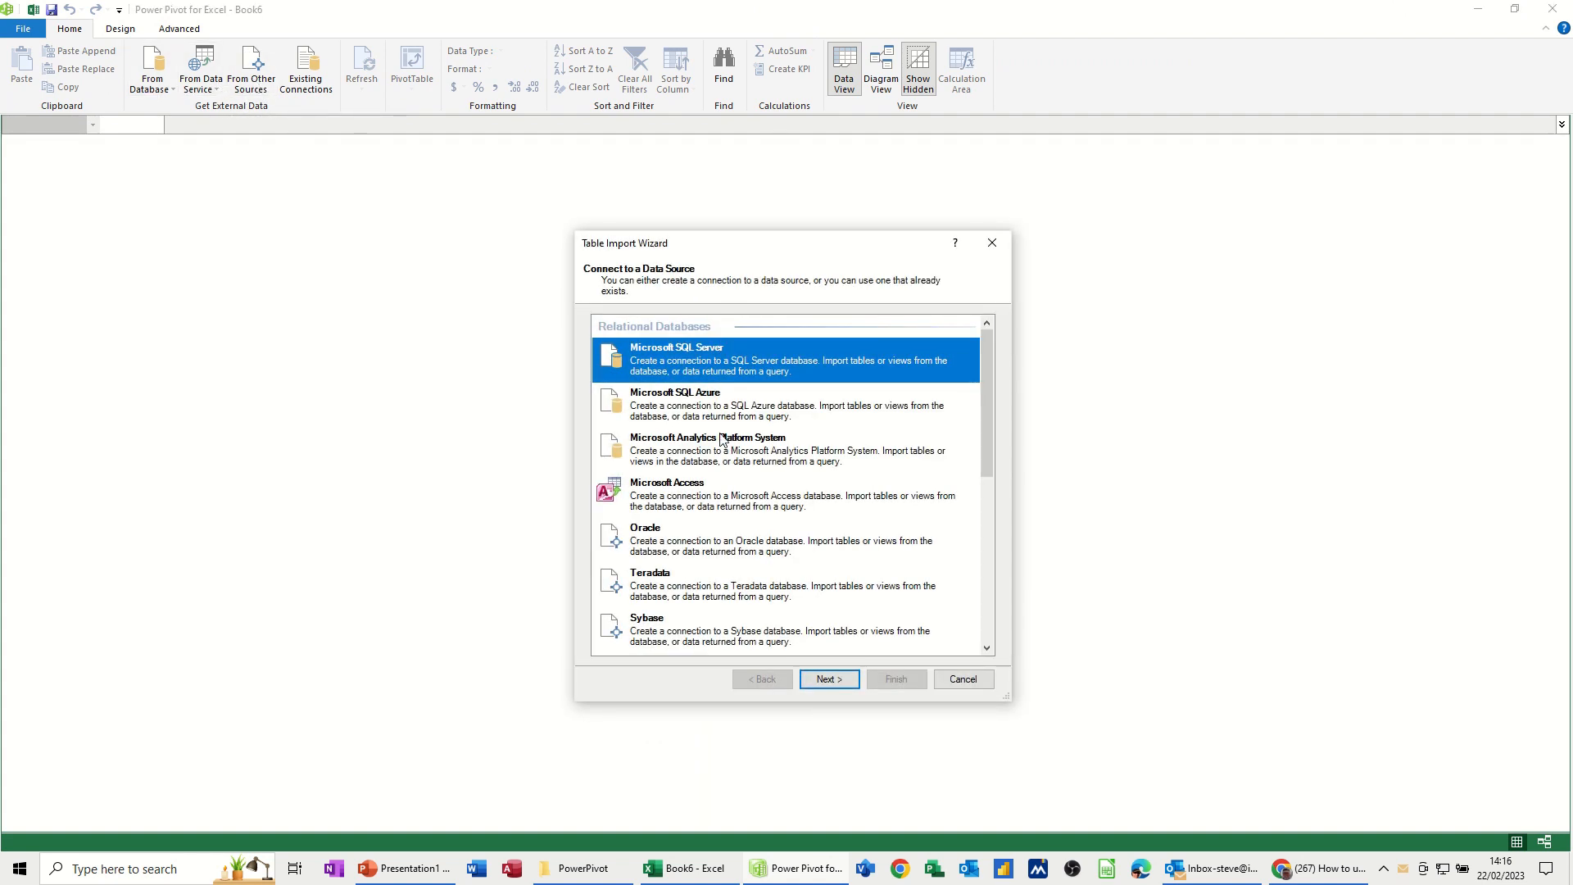
pyautogui.scroll(-1, 723, 487)
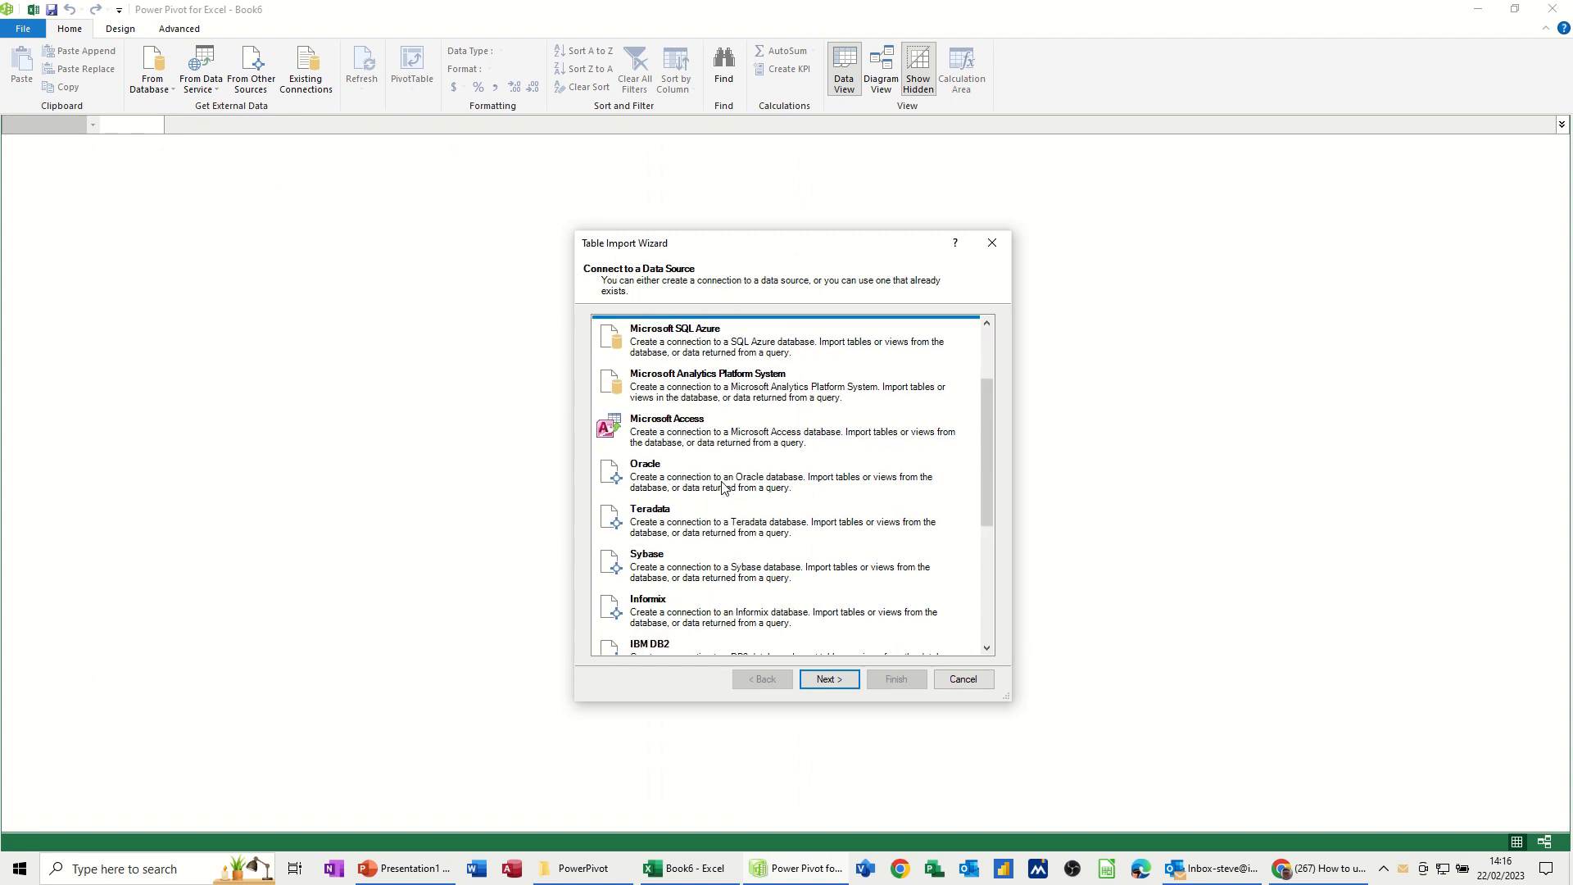
pyautogui.scroll(-5, 723, 487)
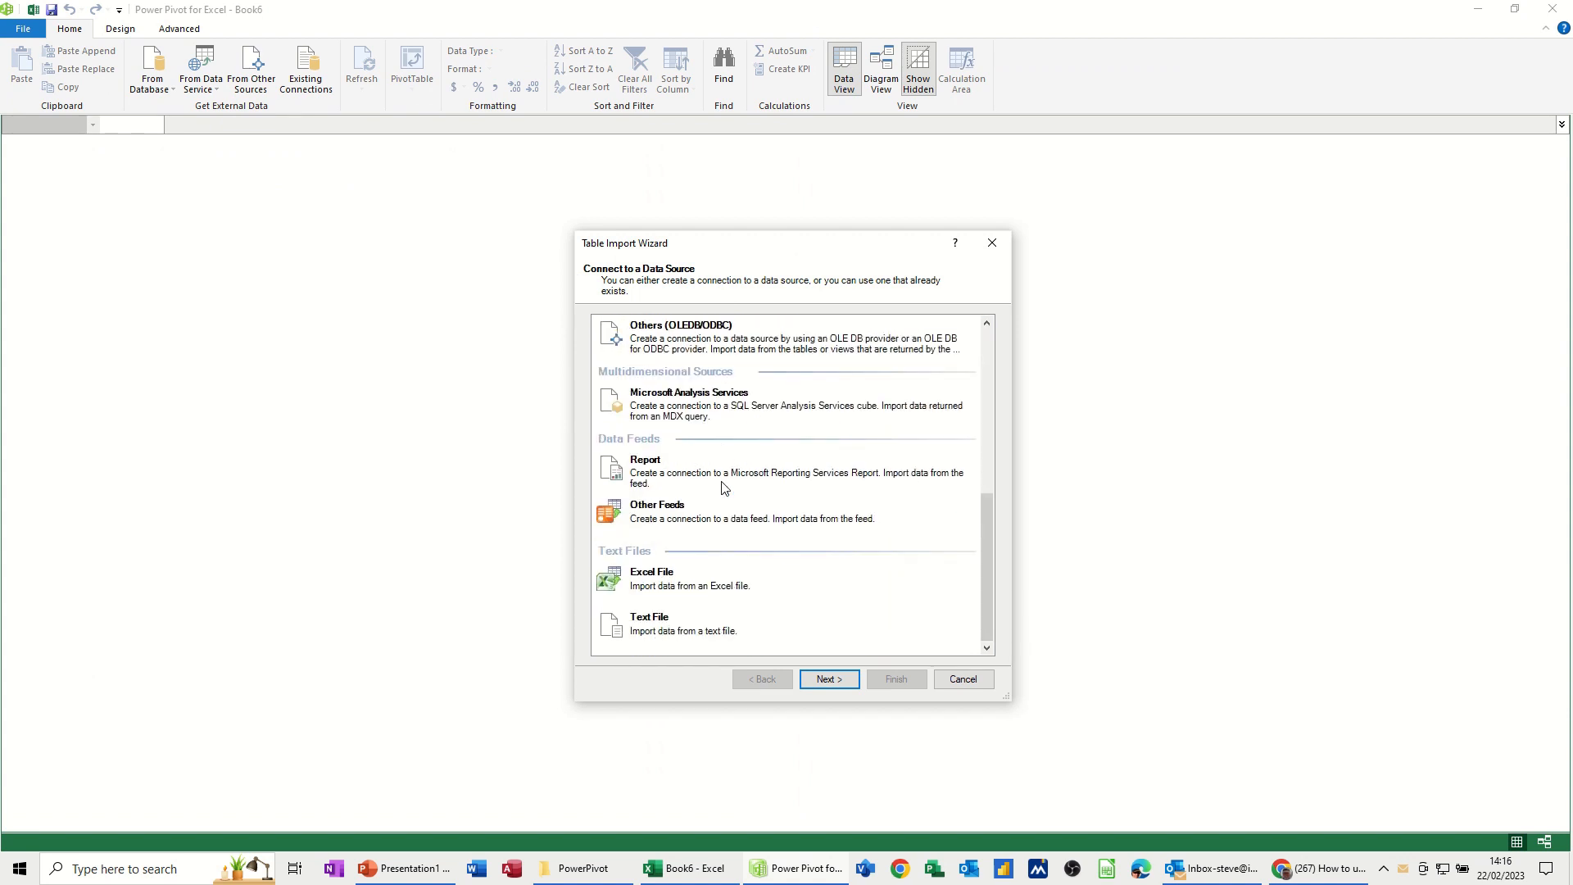
pyautogui.click(649, 585)
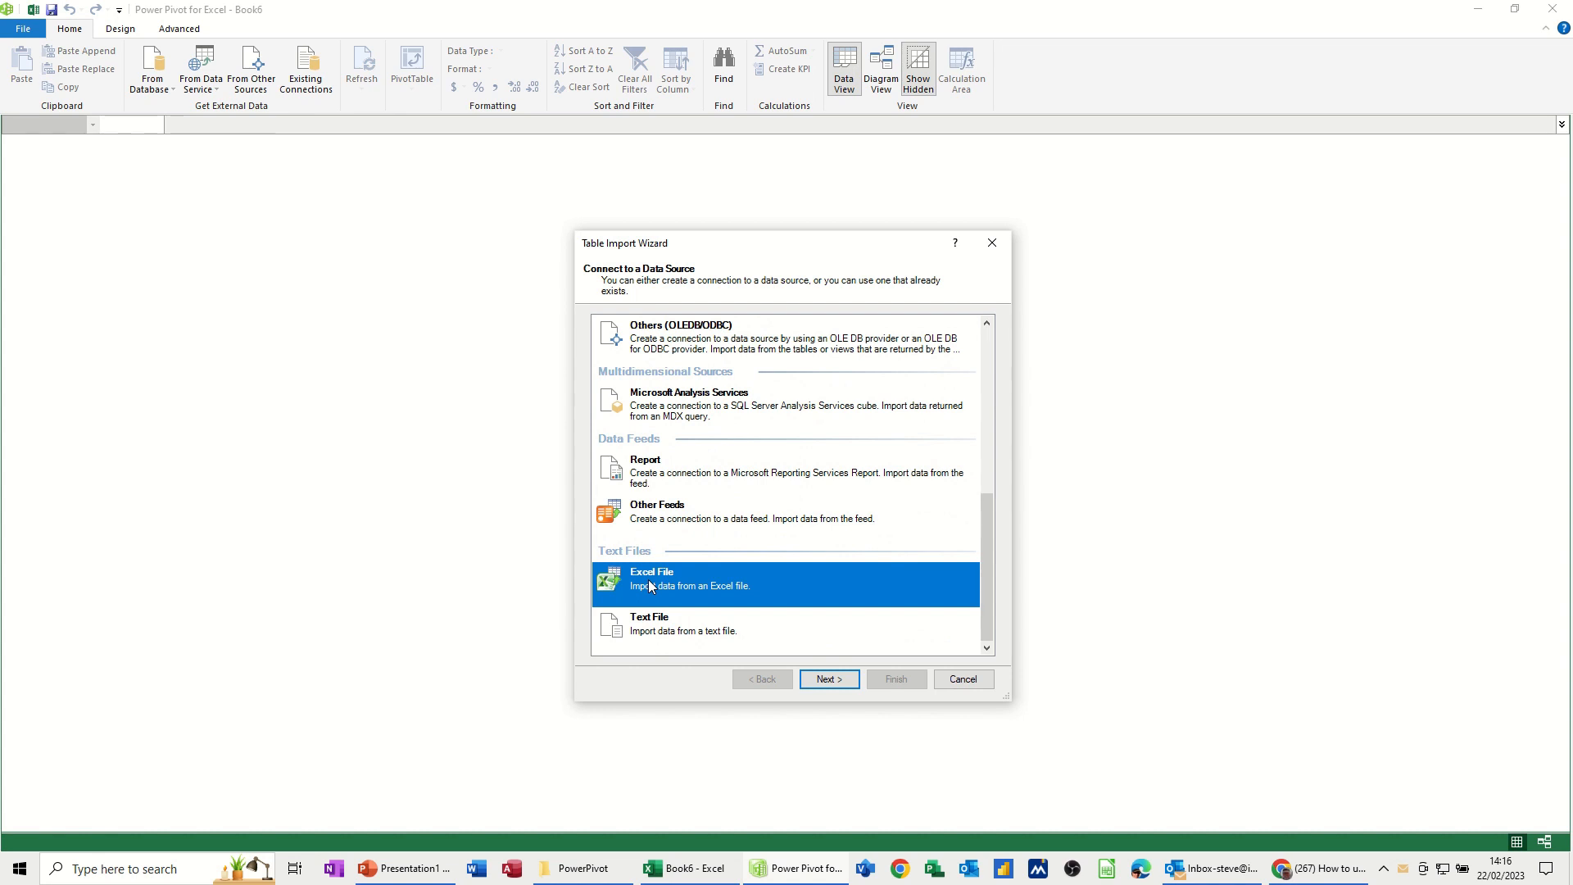
pyautogui.click(830, 679)
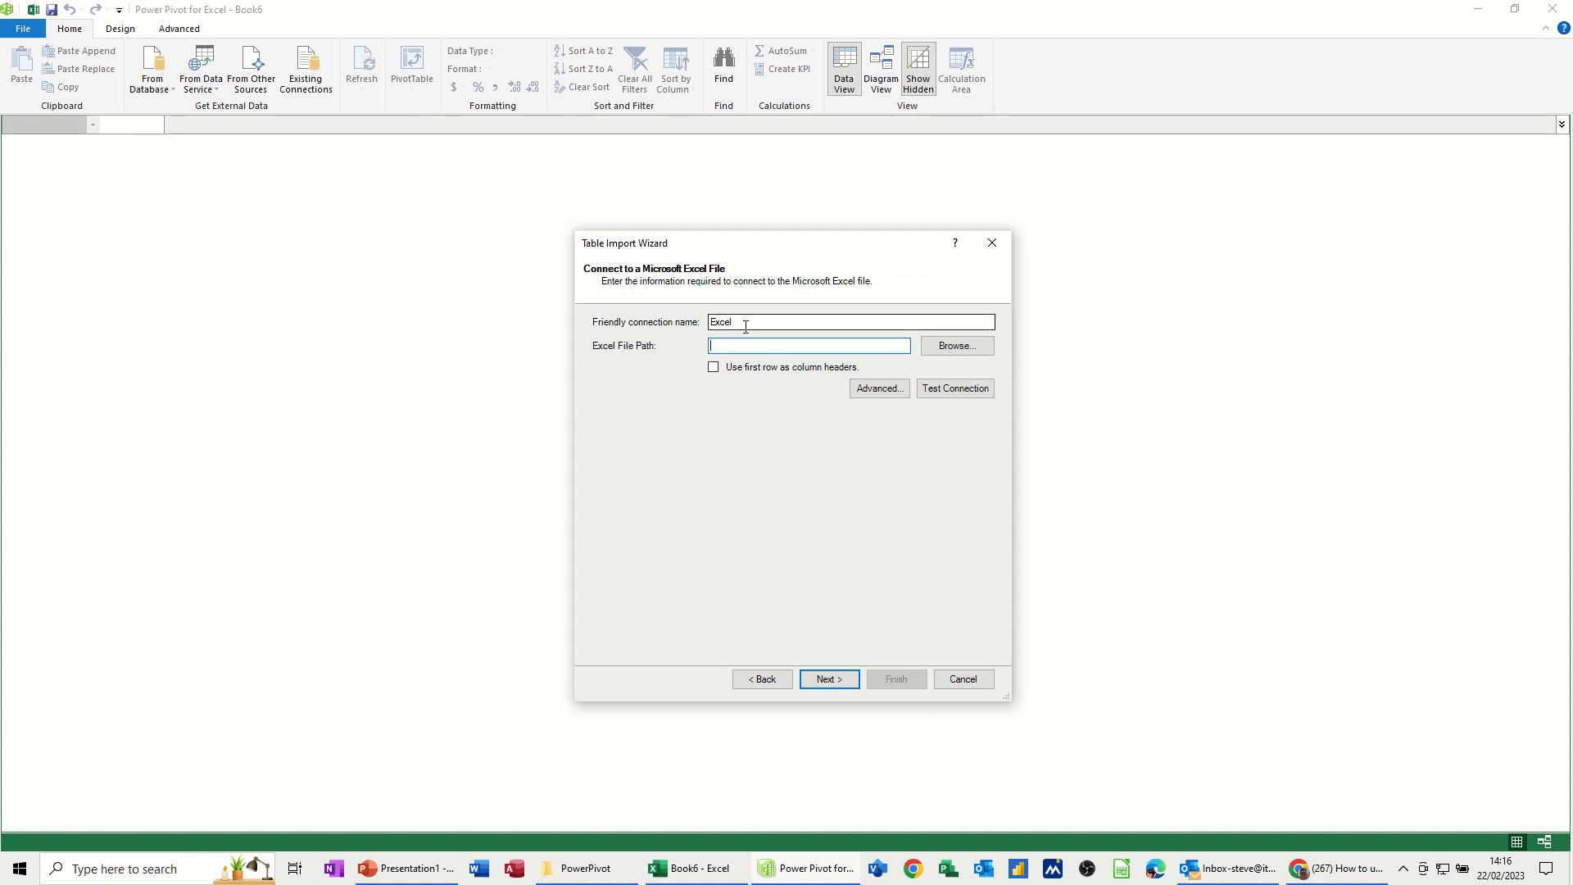
# Import Sheet1$ from Customers.xlsx, using the first row as column headers.
pyautogui.click(959, 346)
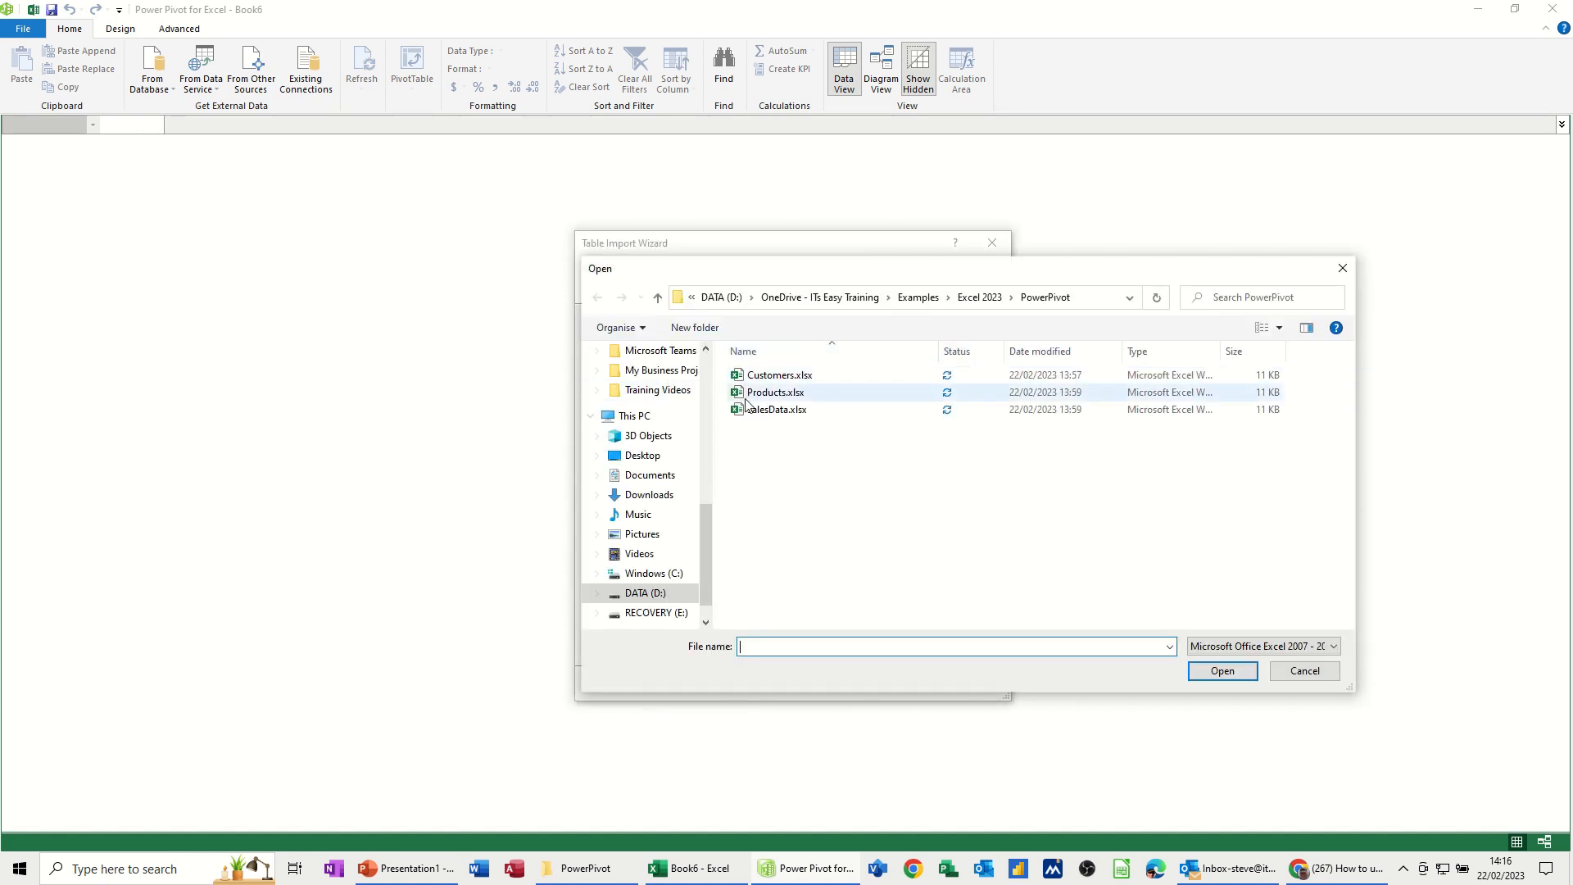
pyautogui.click(760, 379)
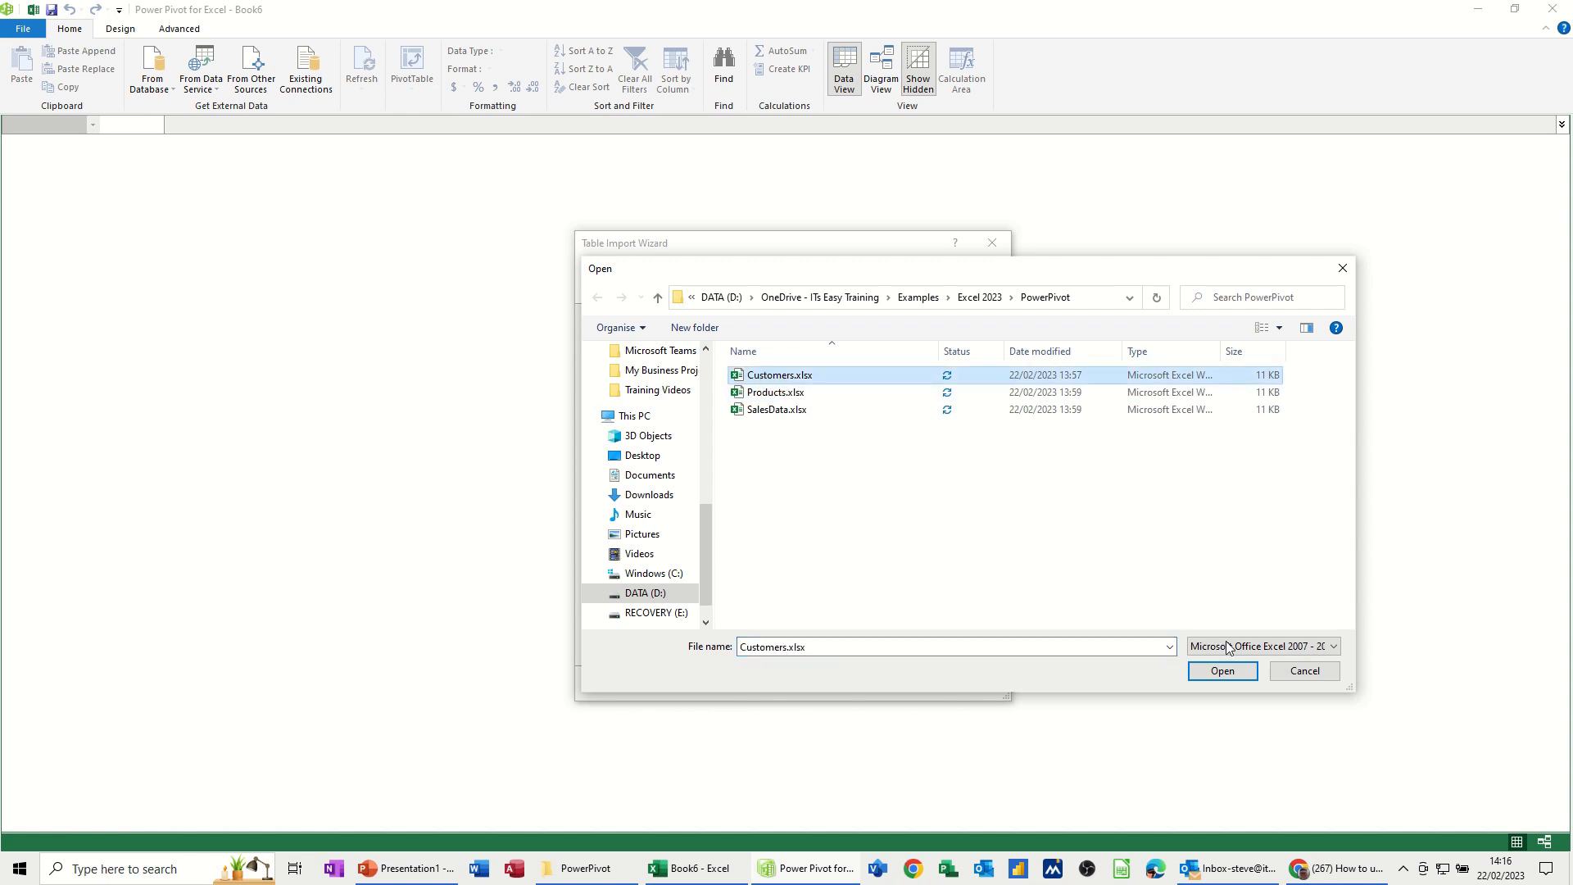
pyautogui.click(1220, 676)
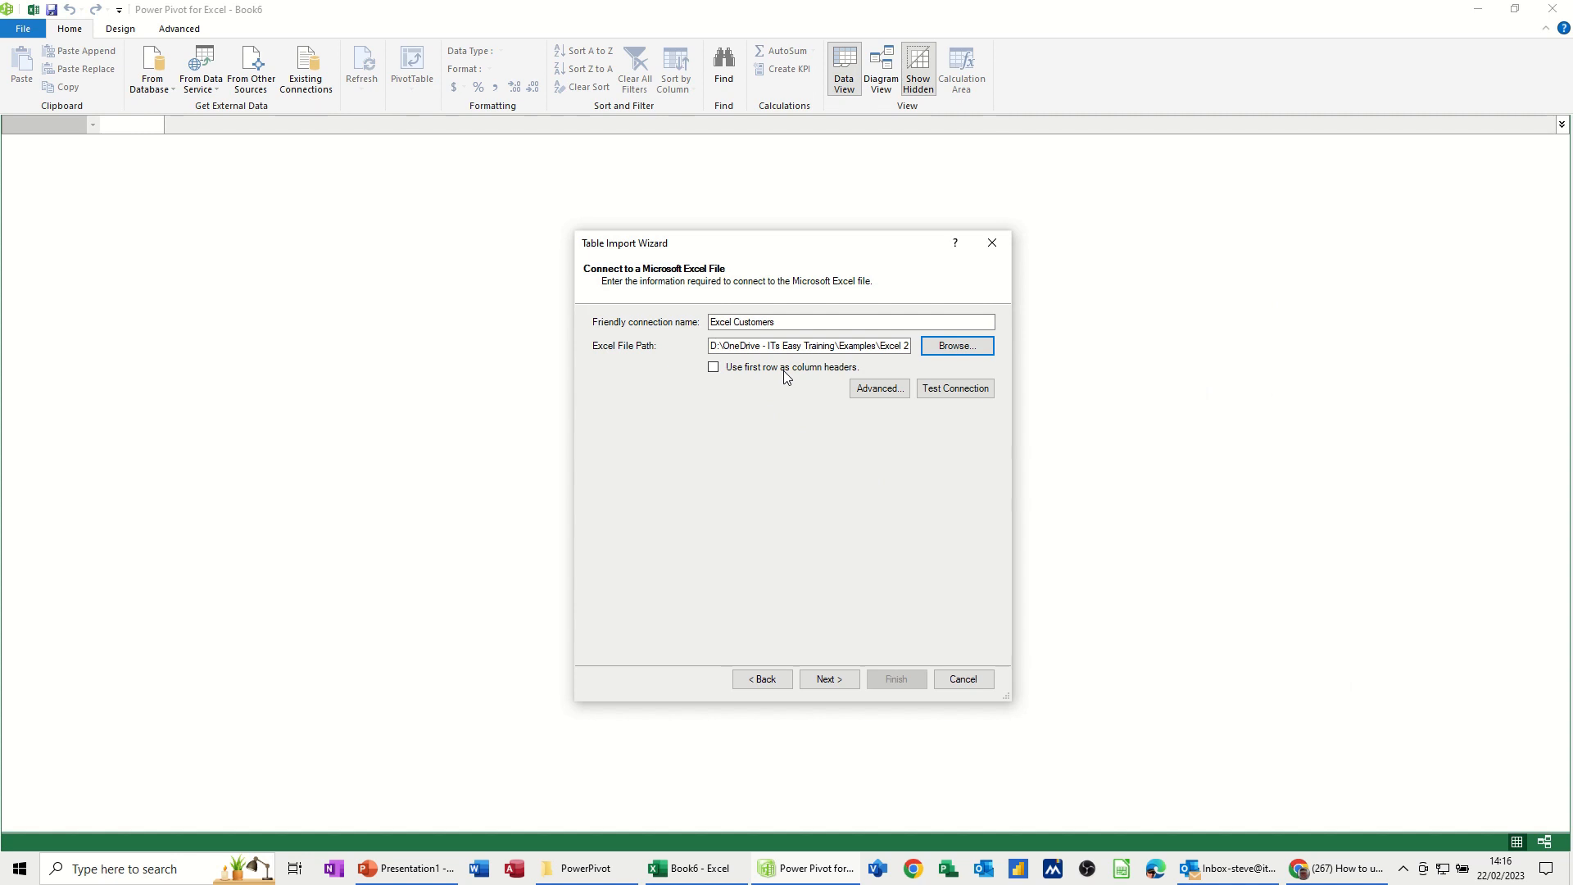
pyautogui.click(714, 367)
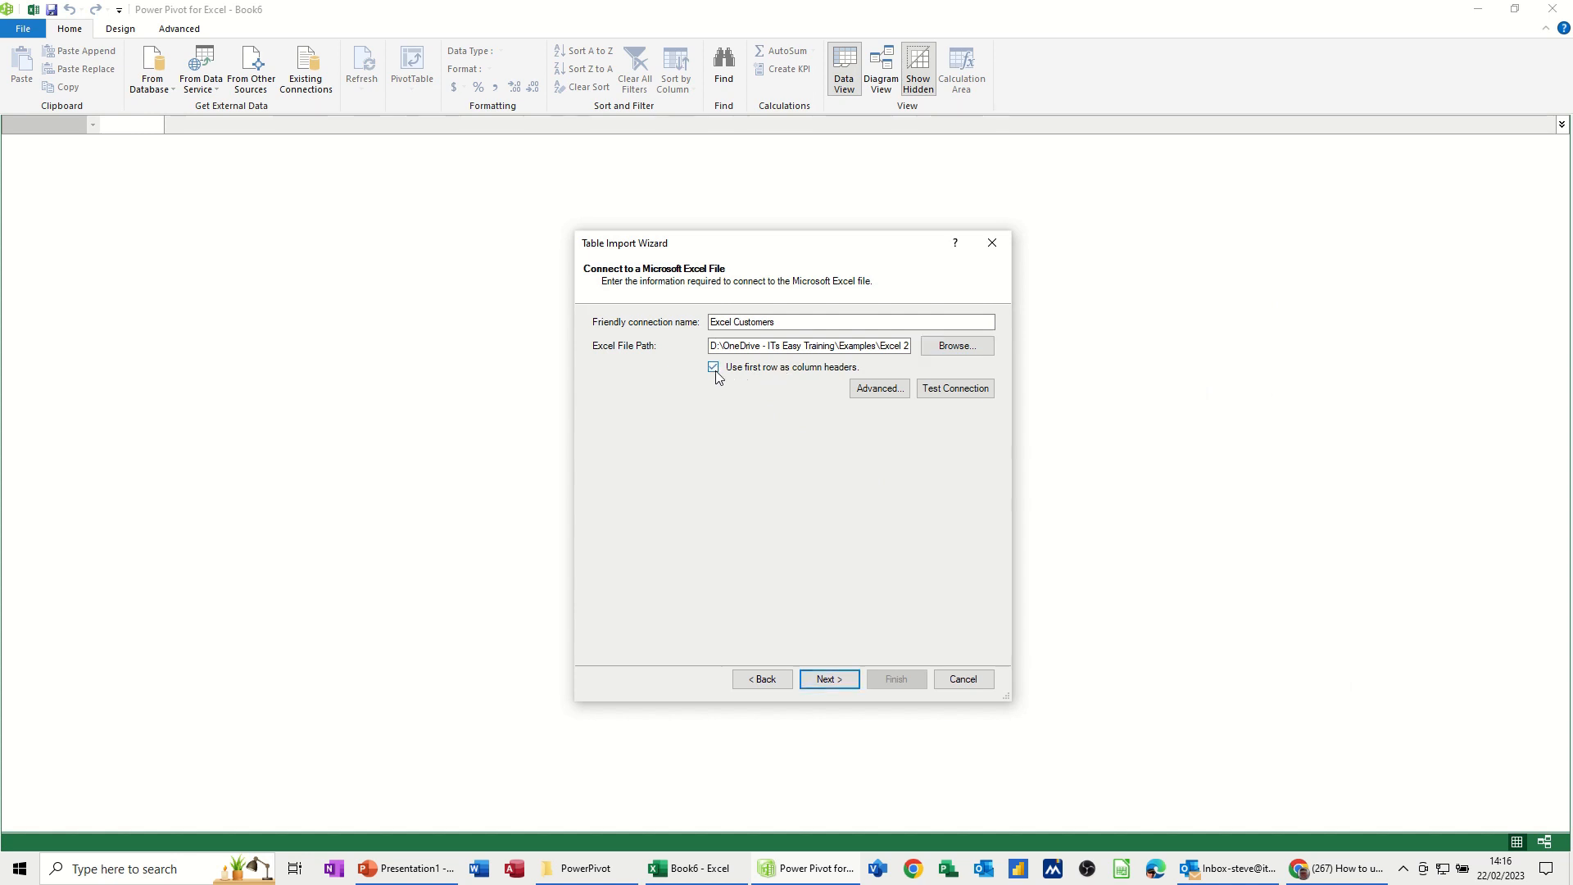
pyautogui.click(834, 680)
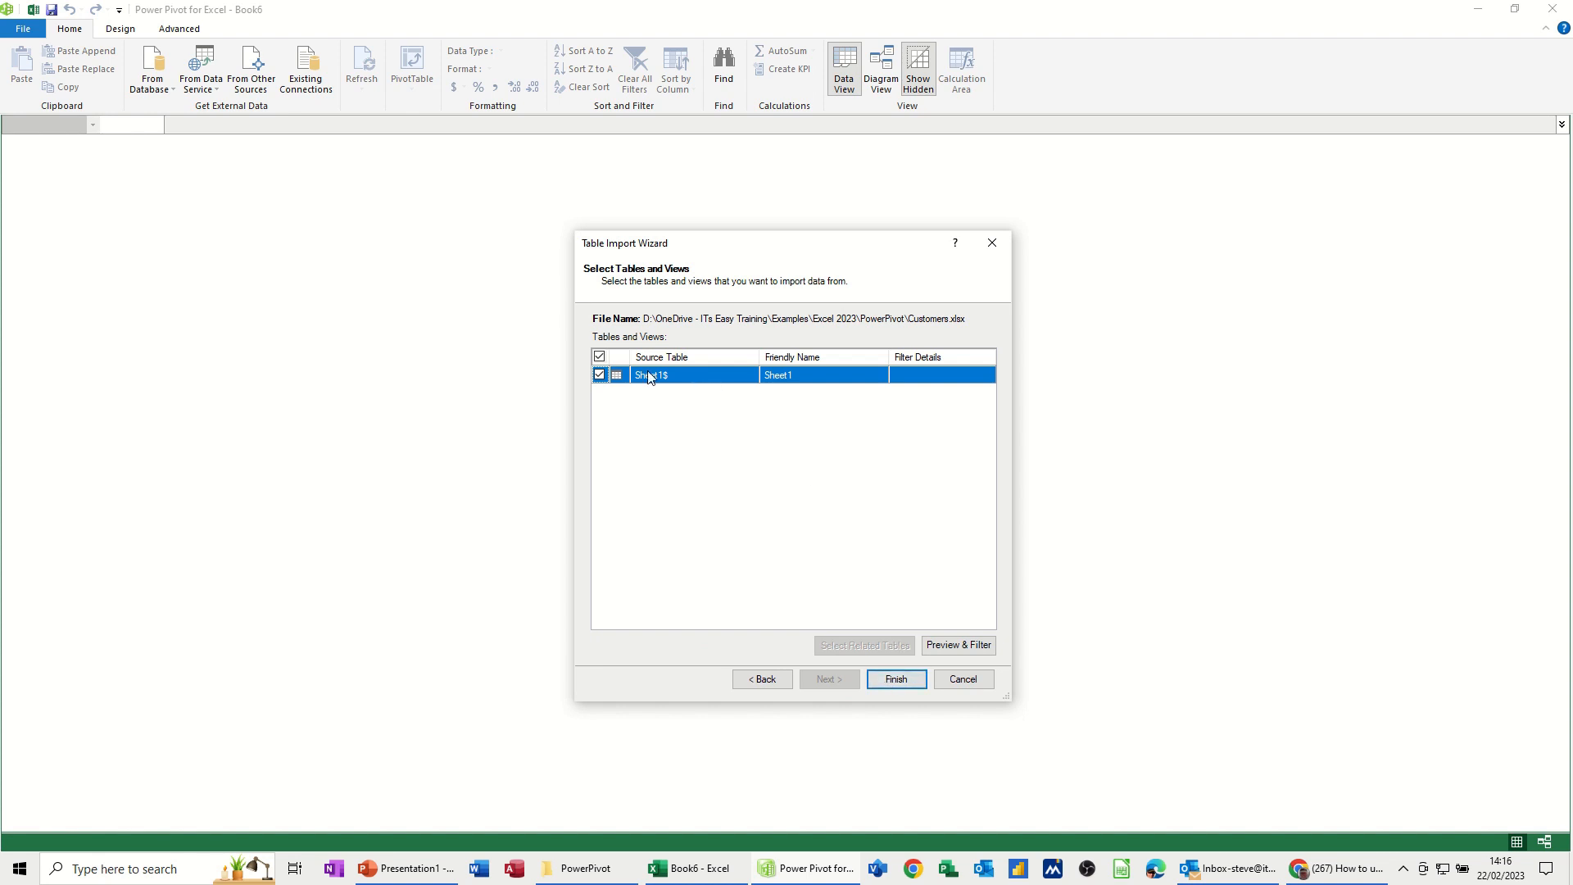
pyautogui.click(892, 680)
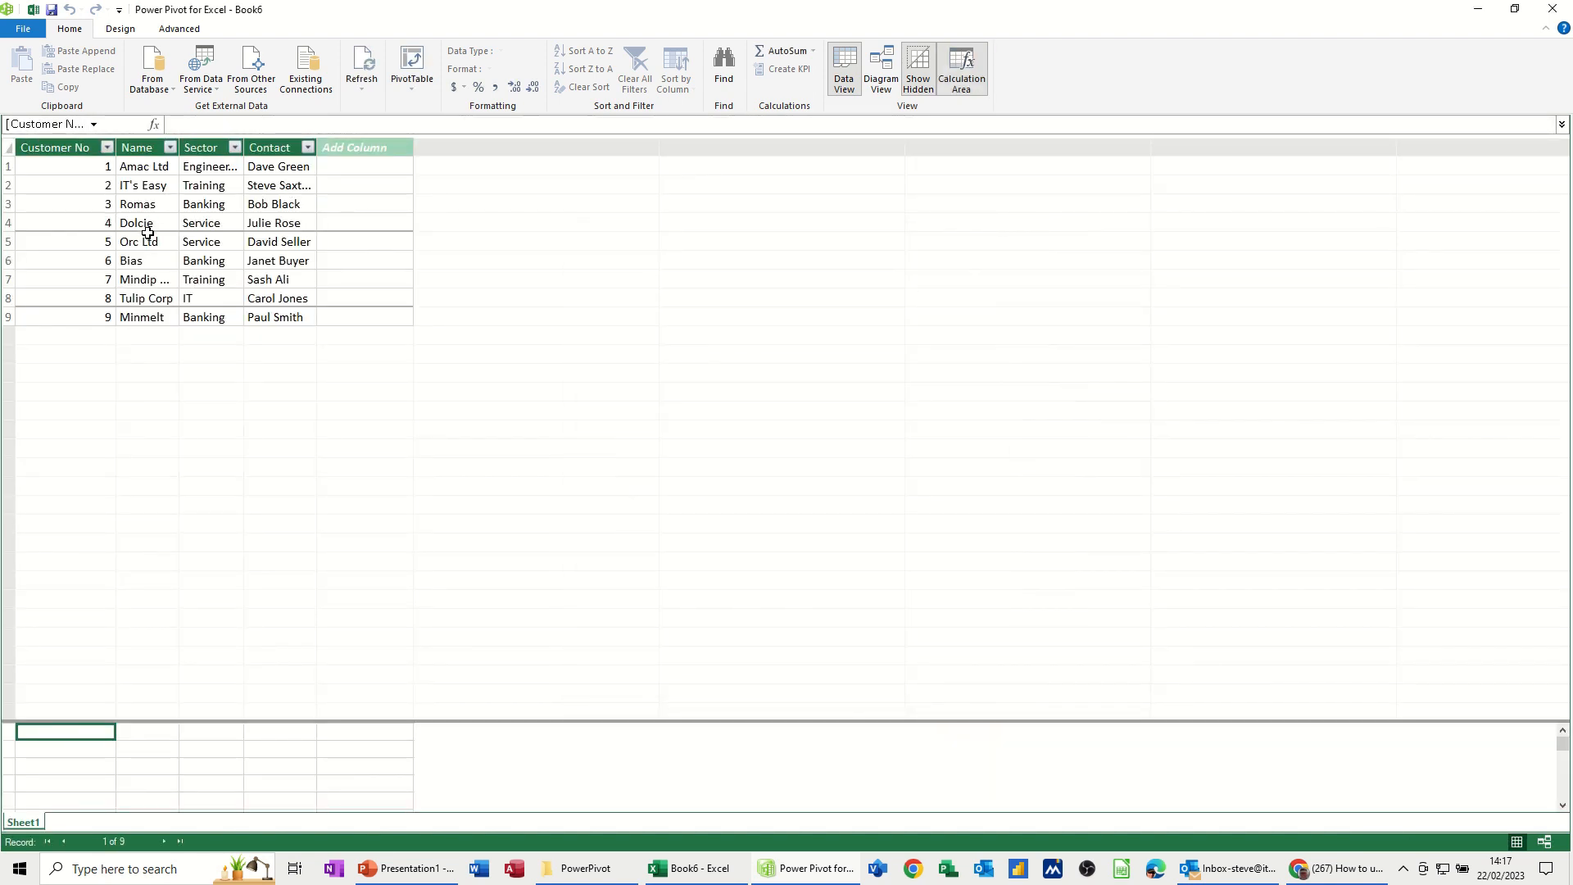
# Start a second external data import with Excel File as the source type.
pyautogui.click(251, 70)
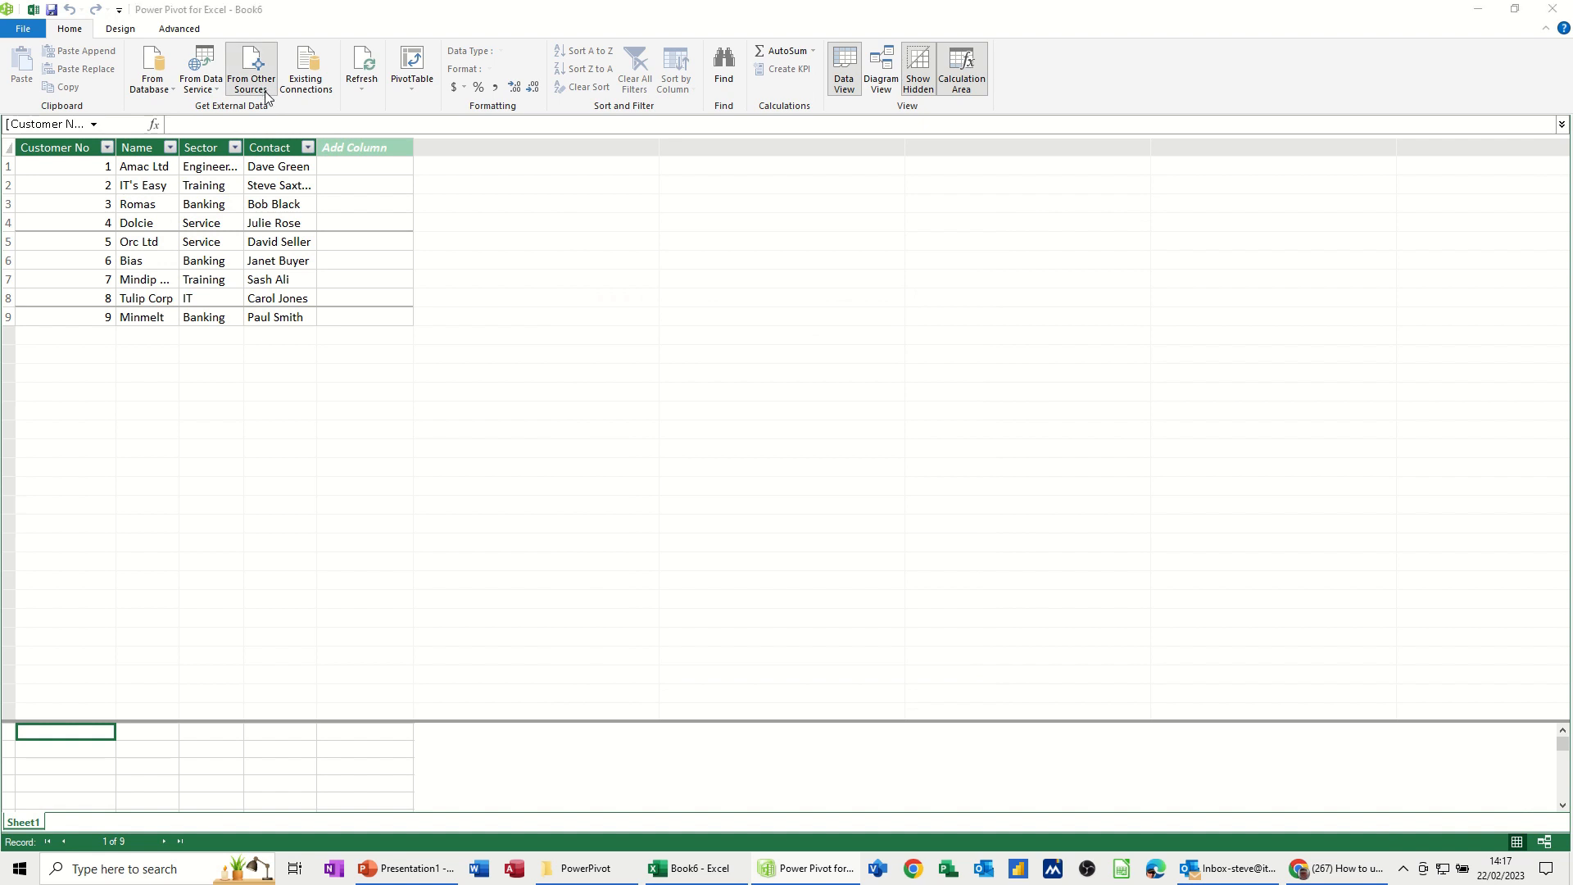
pyautogui.scroll(-5, 658, 413)
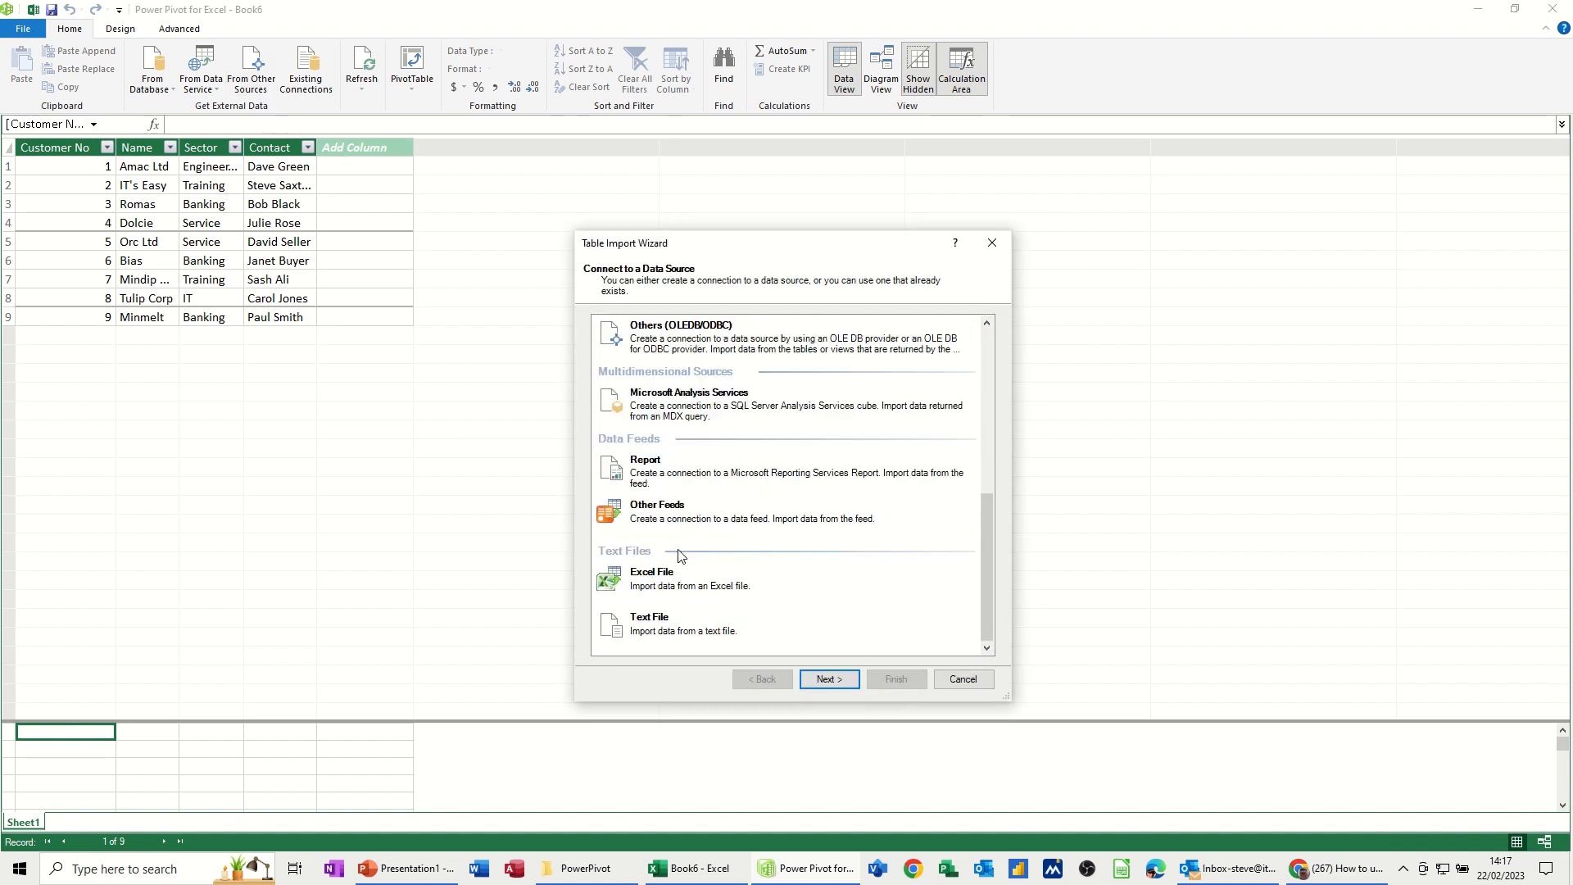
pyautogui.click(675, 581)
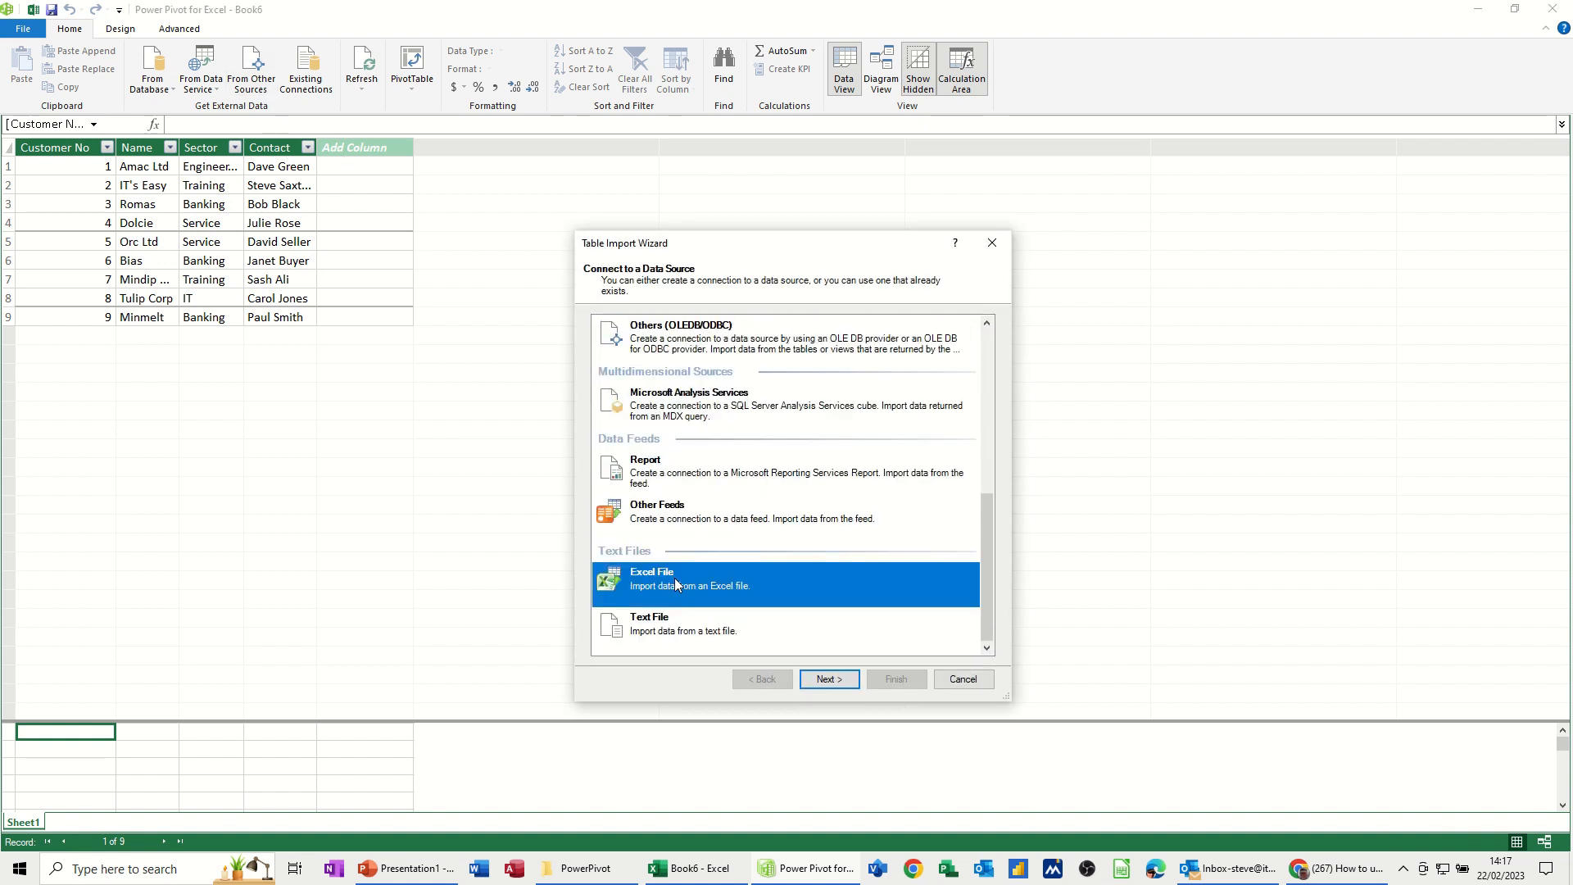
pyautogui.click(824, 682)
# Import the sheet from Products.xlsx, using the first row as column headers.
pyautogui.click(954, 347)
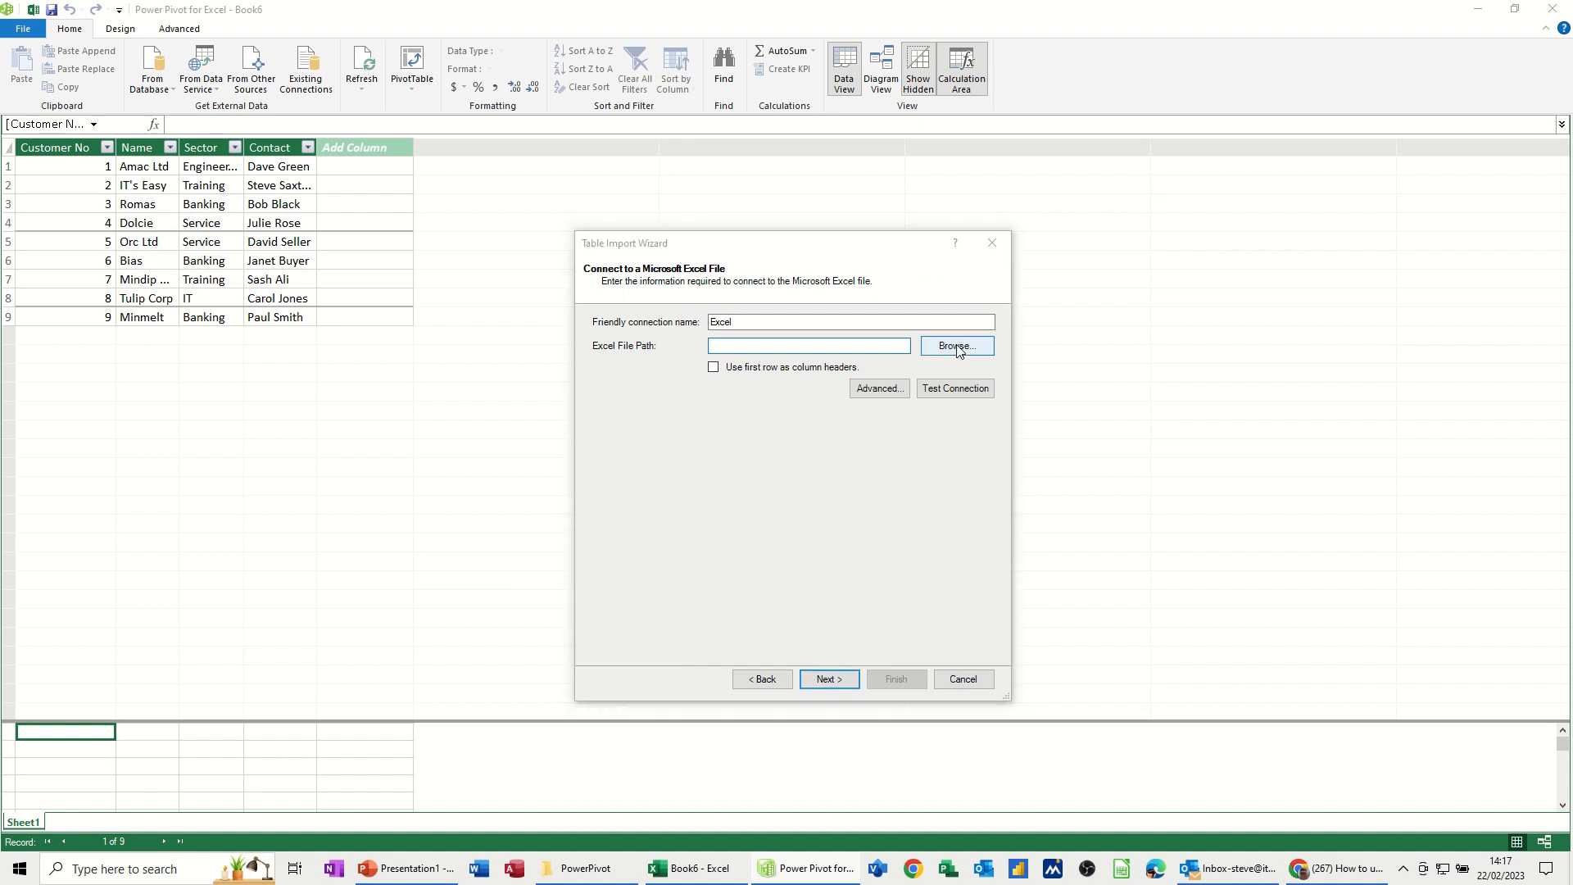
pyautogui.doubleClick(768, 394)
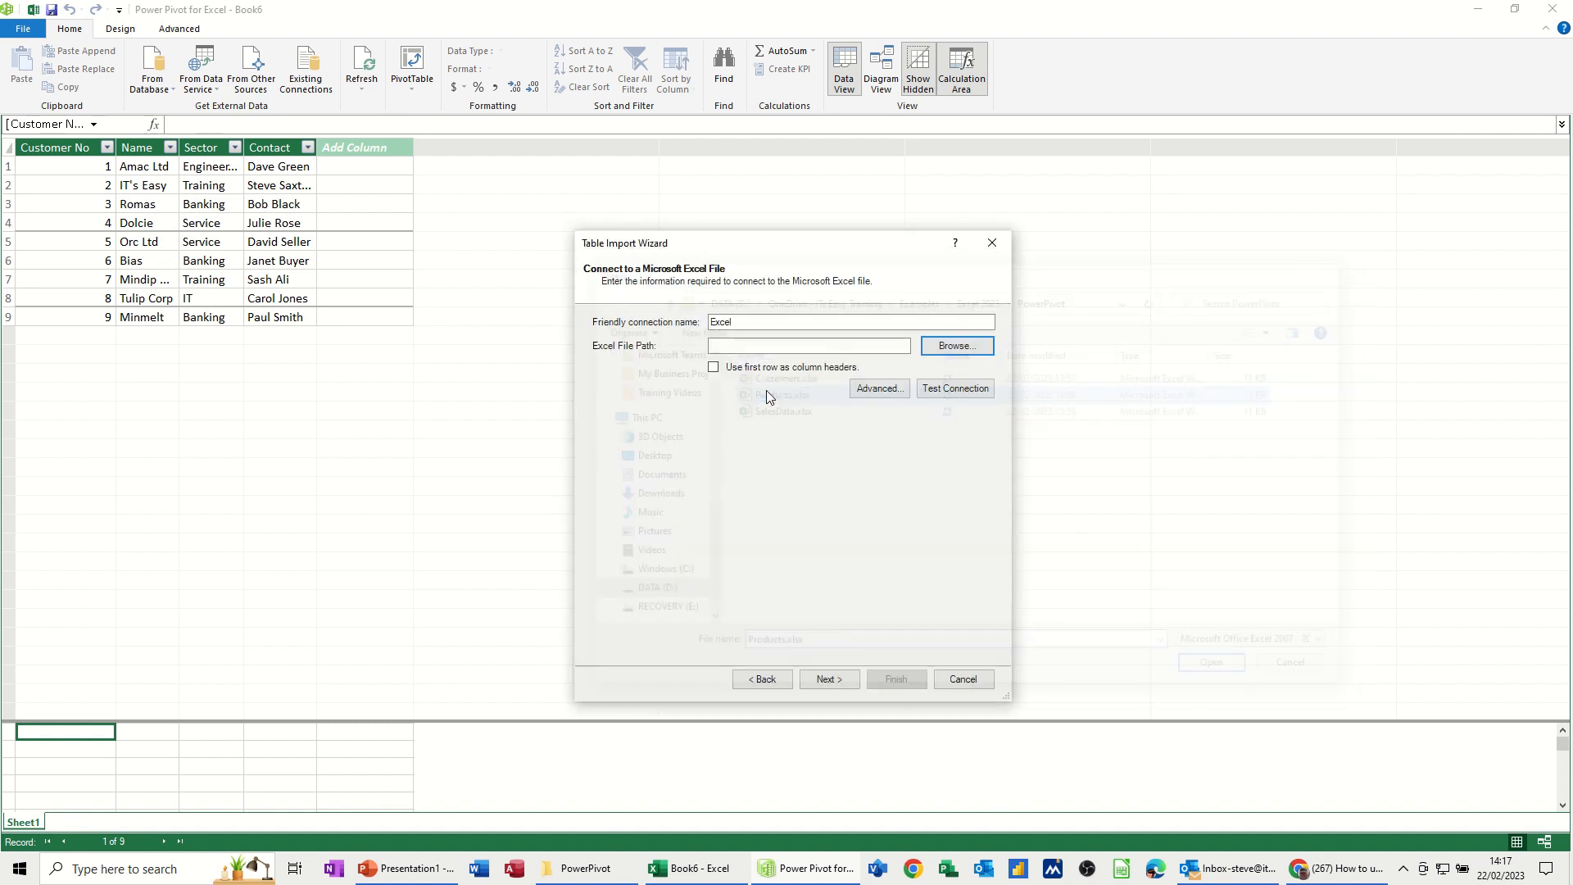
pyautogui.click(712, 368)
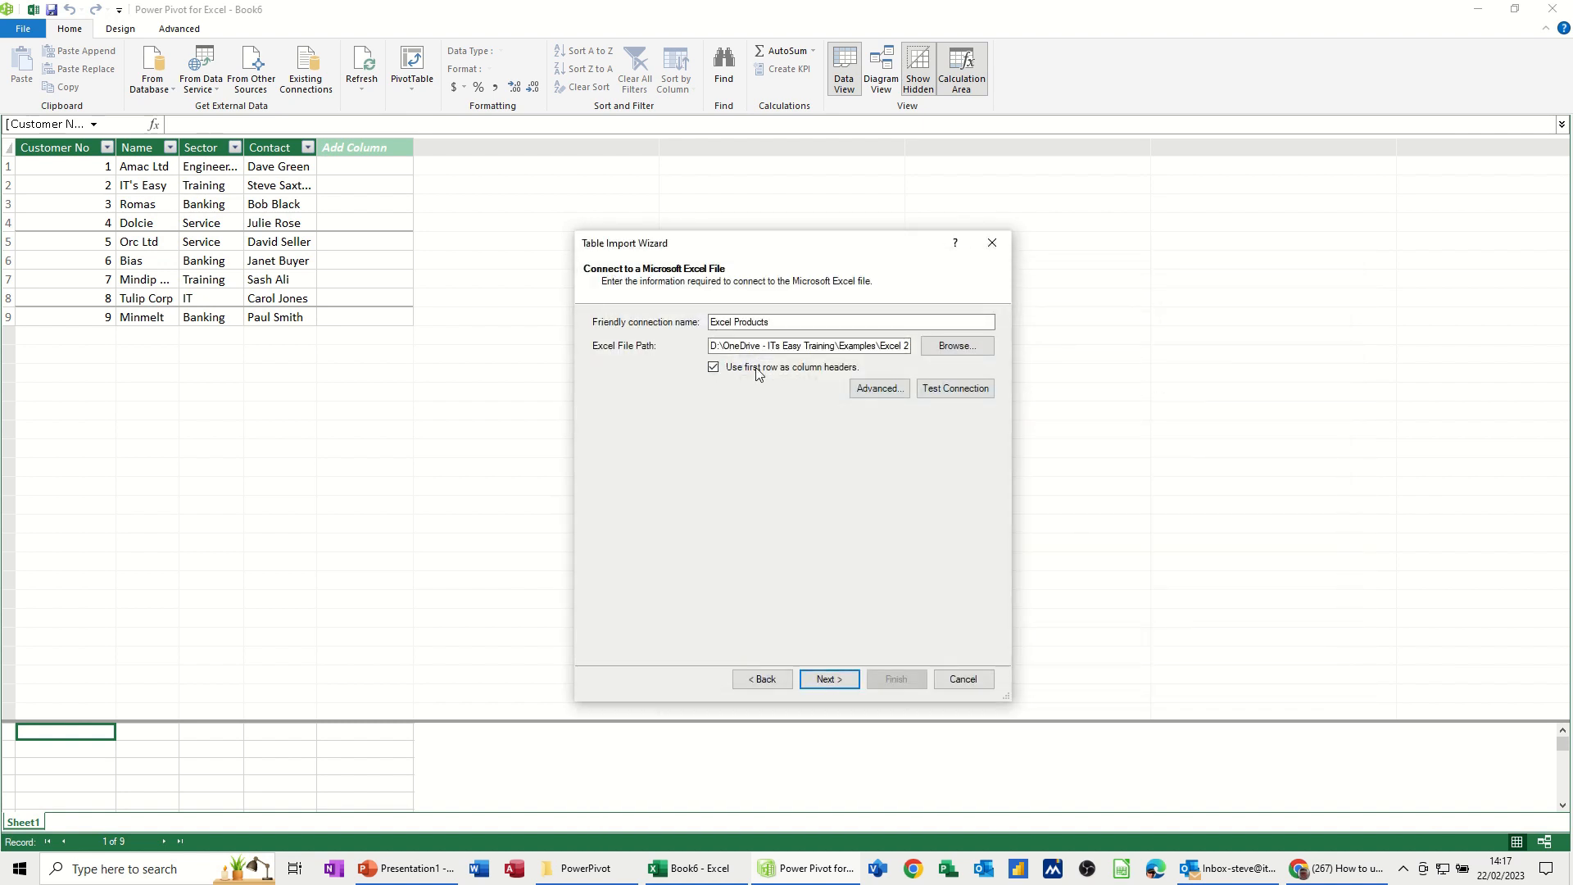
pyautogui.click(826, 680)
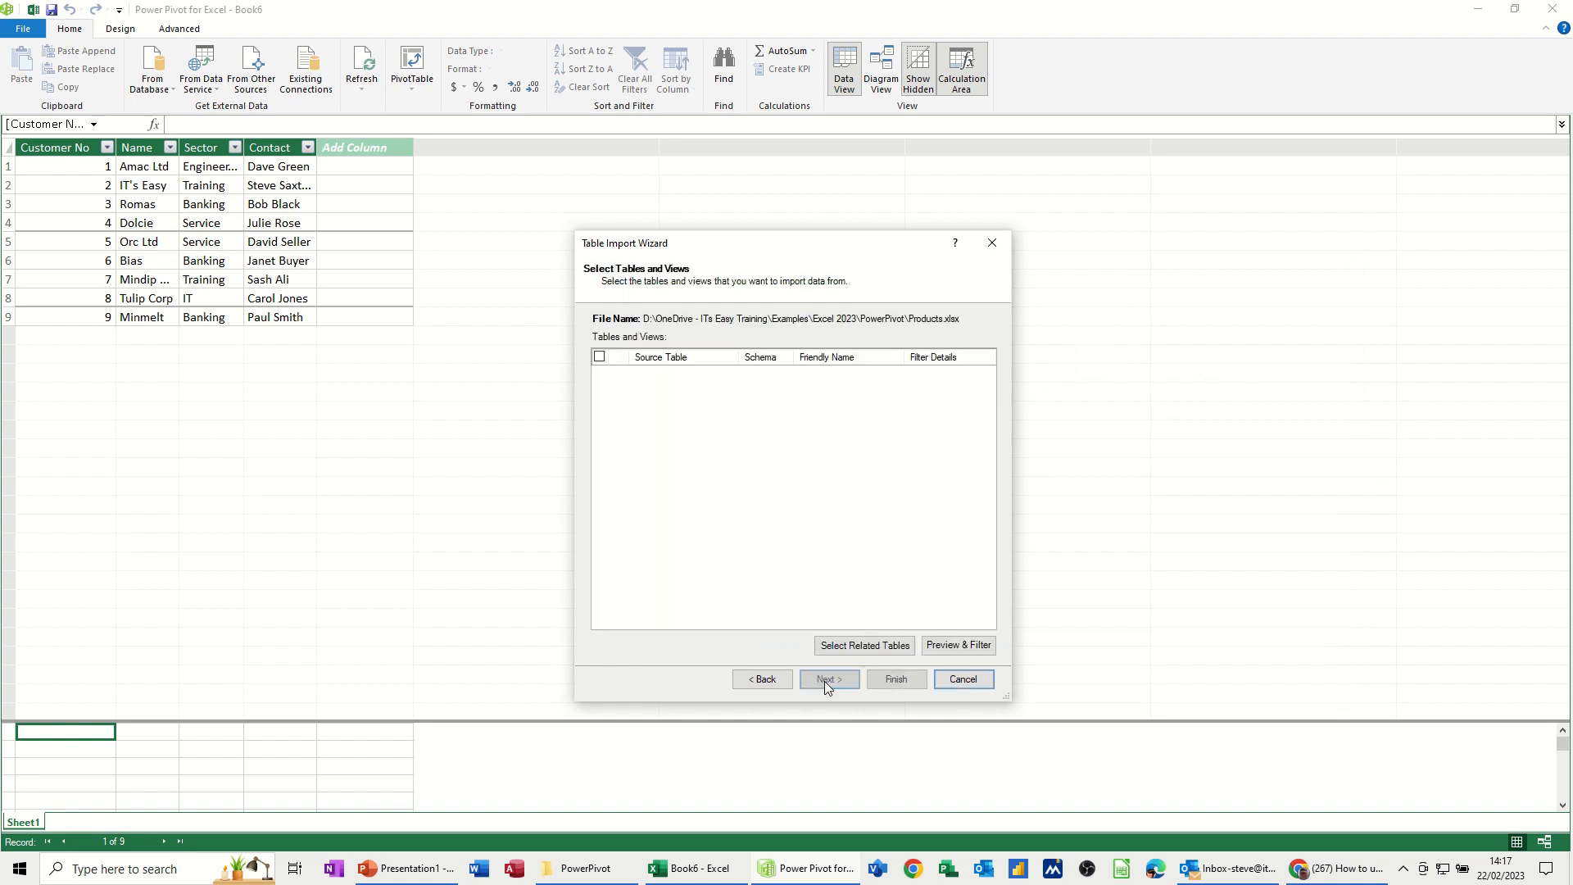
pyautogui.click(899, 683)
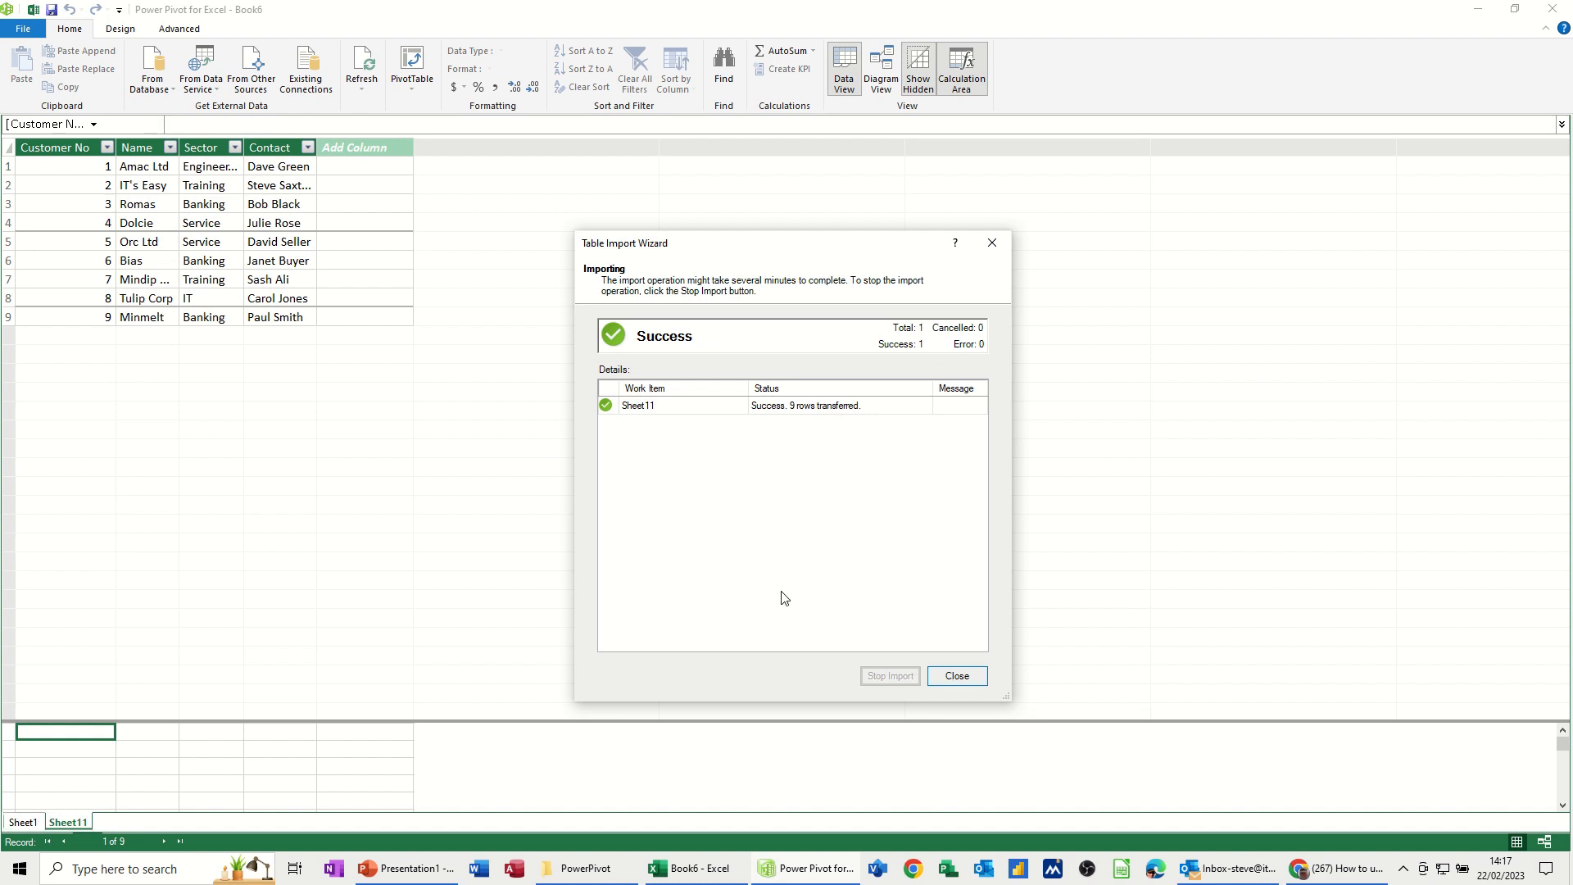
pyautogui.click(957, 676)
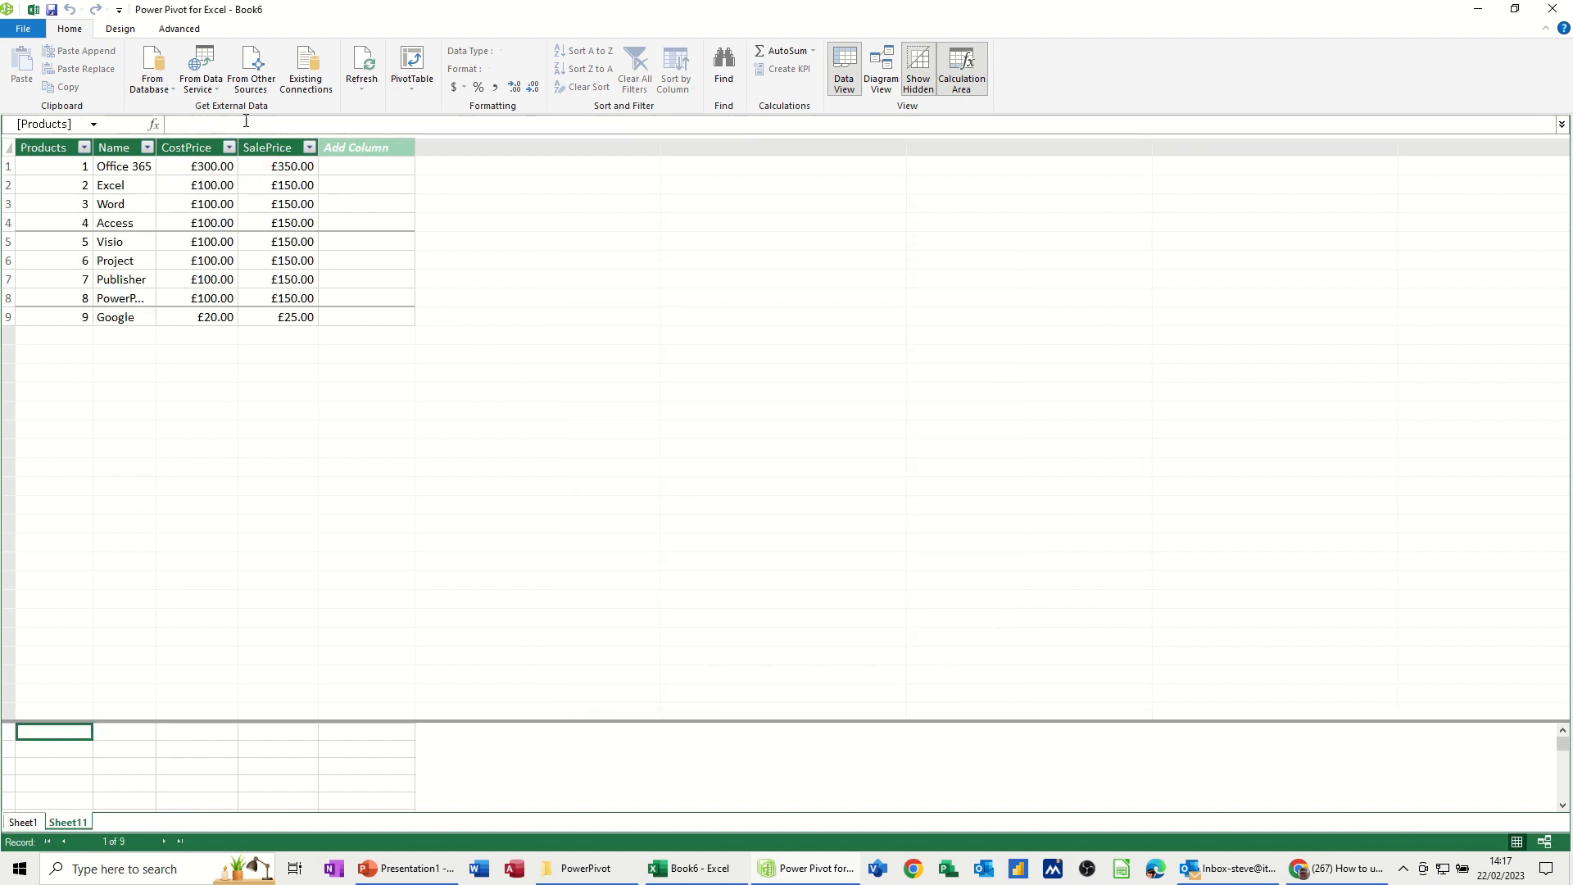
# Start a third external data import with Excel File as the source type.
pyautogui.click(250, 72)
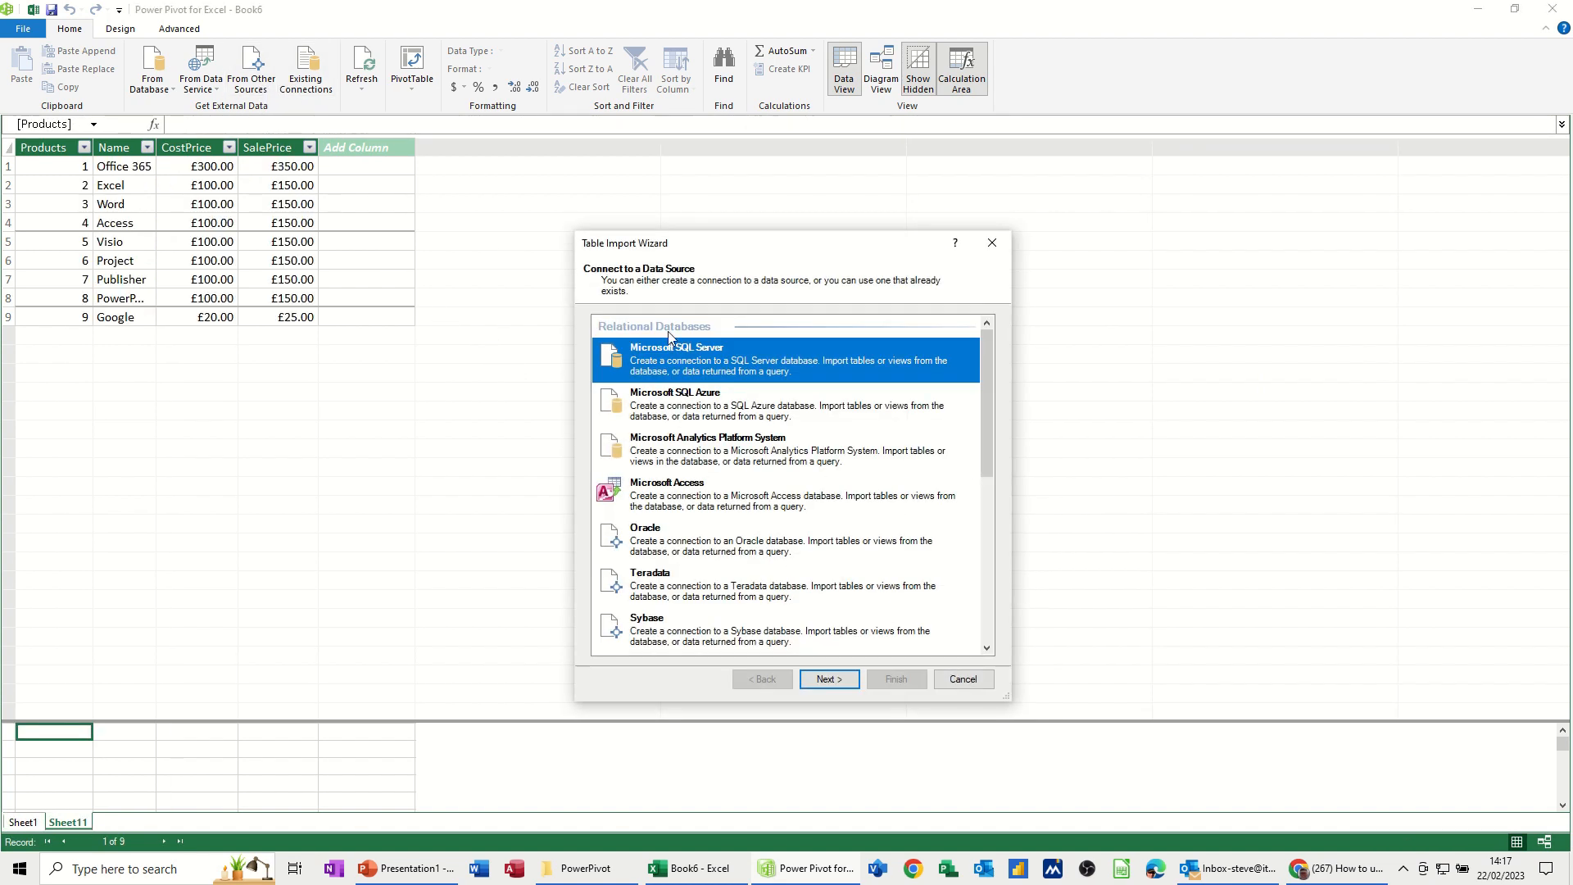
pyautogui.scroll(-5, 701, 377)
pyautogui.click(670, 578)
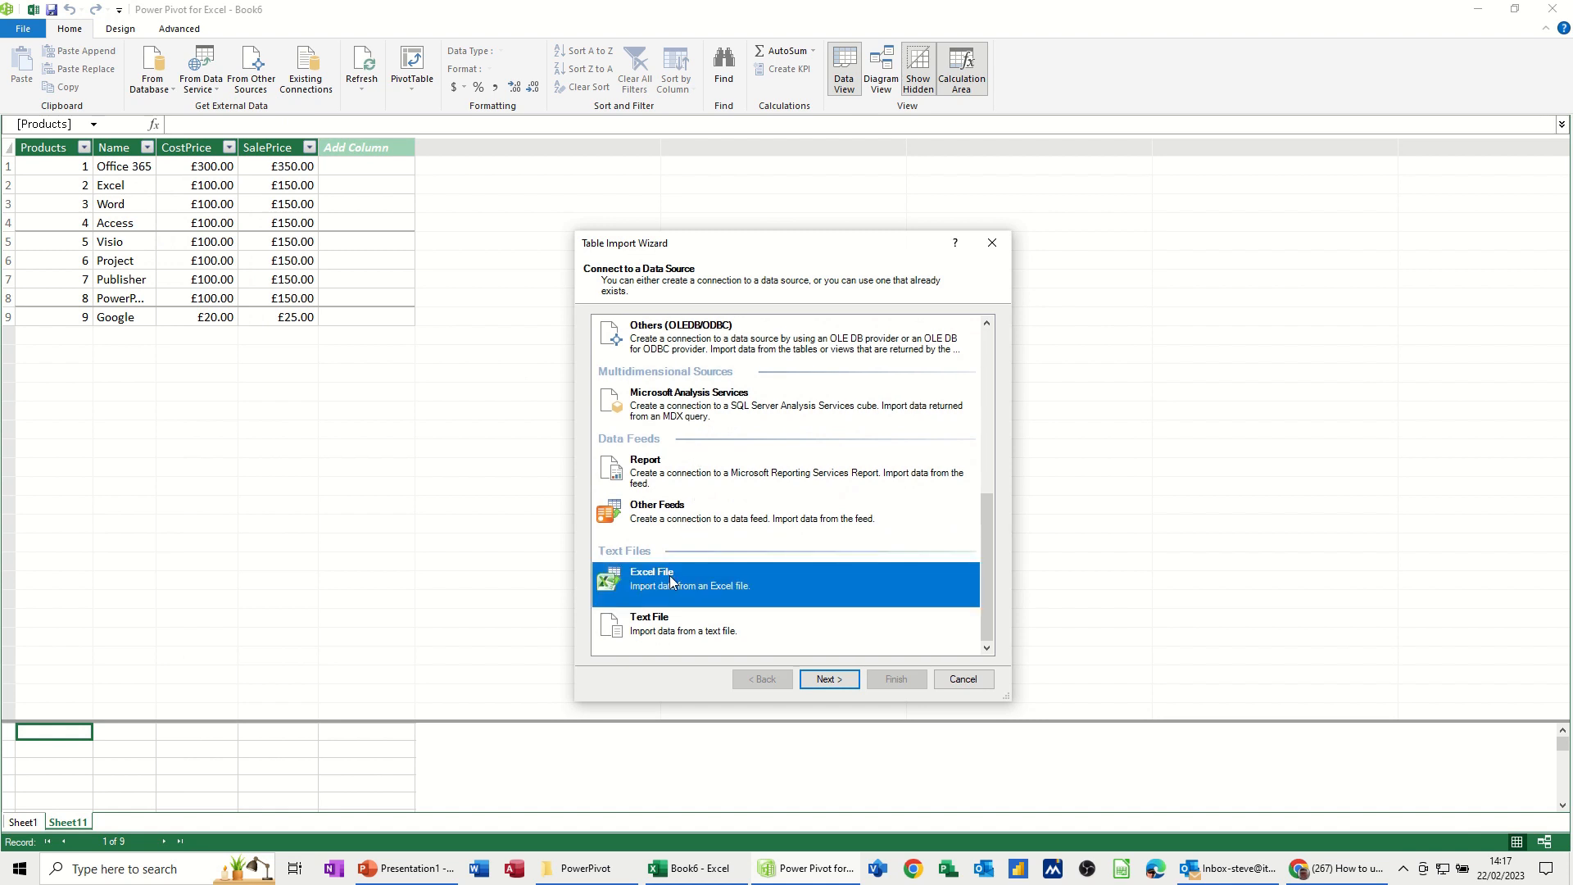
pyautogui.click(670, 576)
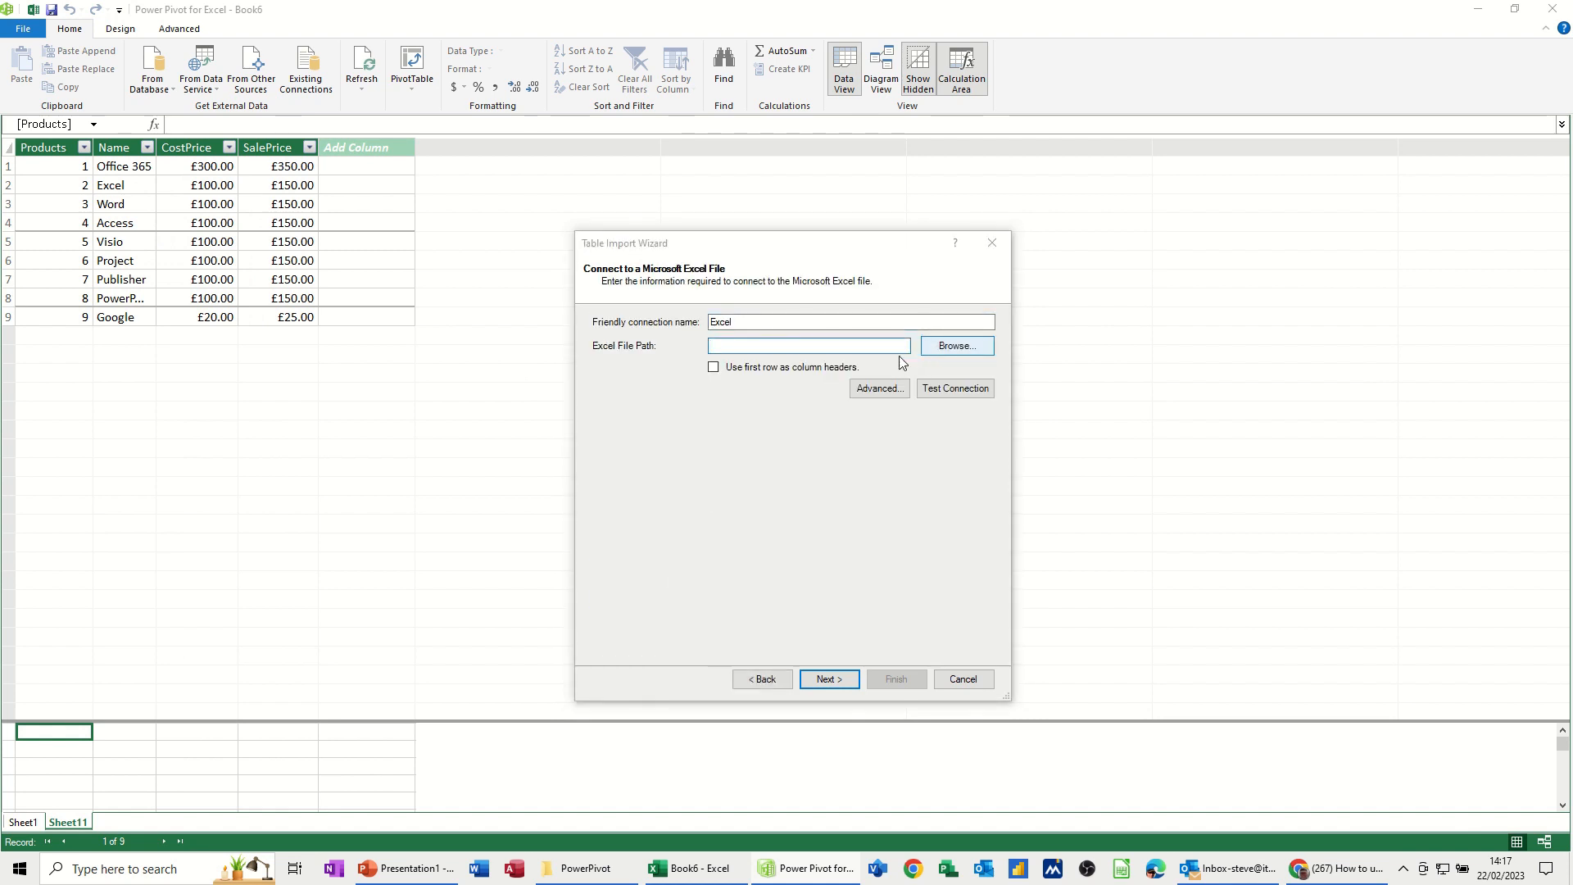
# Import Sheet1$ from SalesData.xlsx, using the first row as column headers and previewing its data.
pyautogui.click(916, 355)
pyautogui.press('Escape')
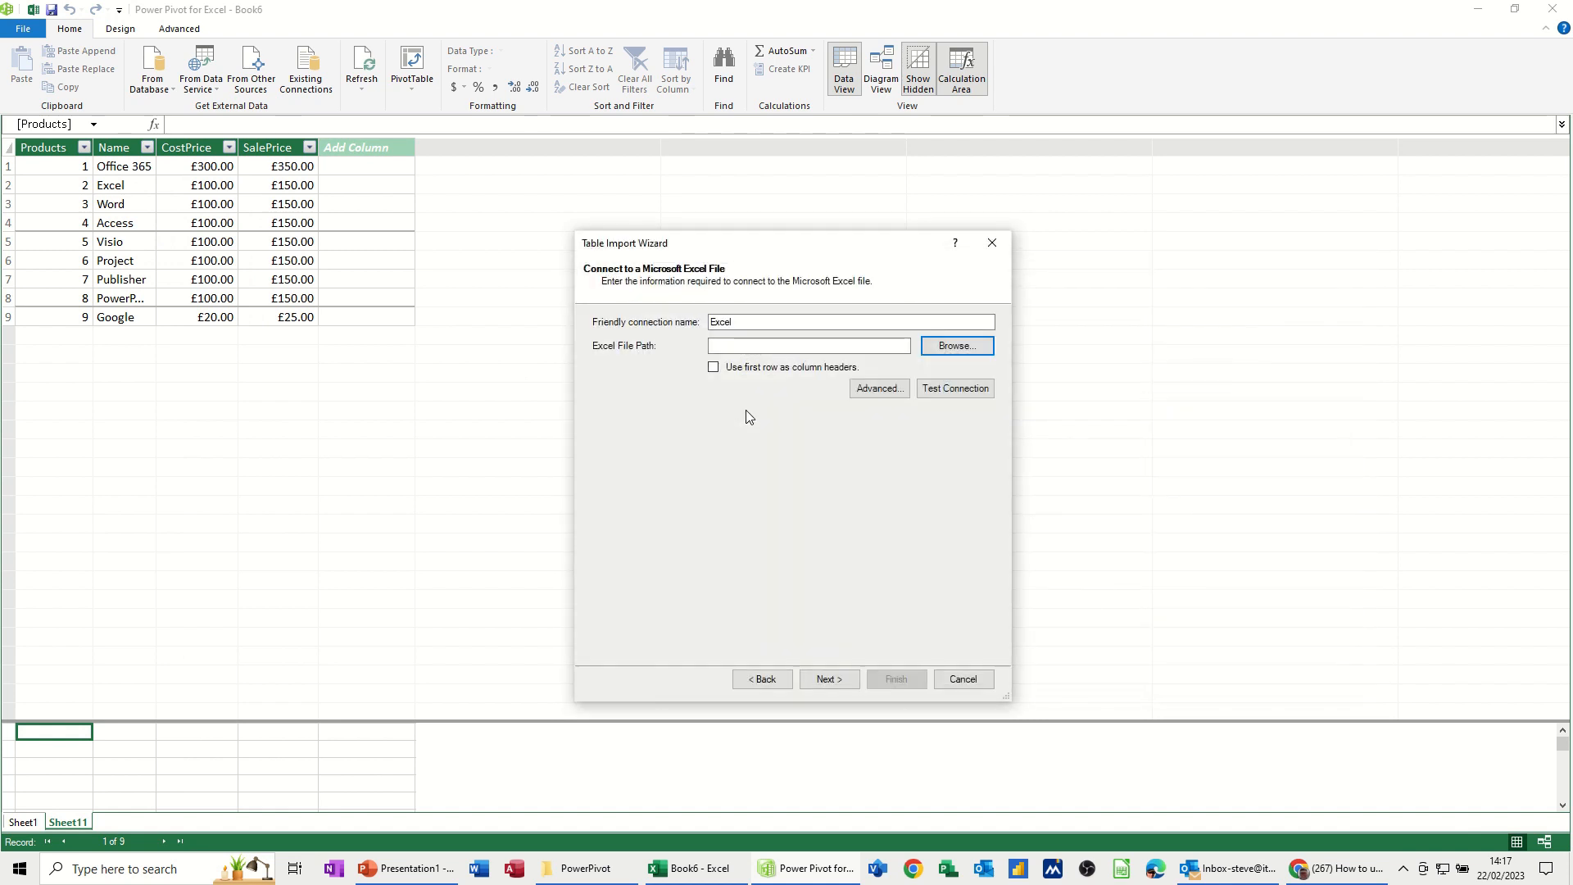
pyautogui.click(713, 367)
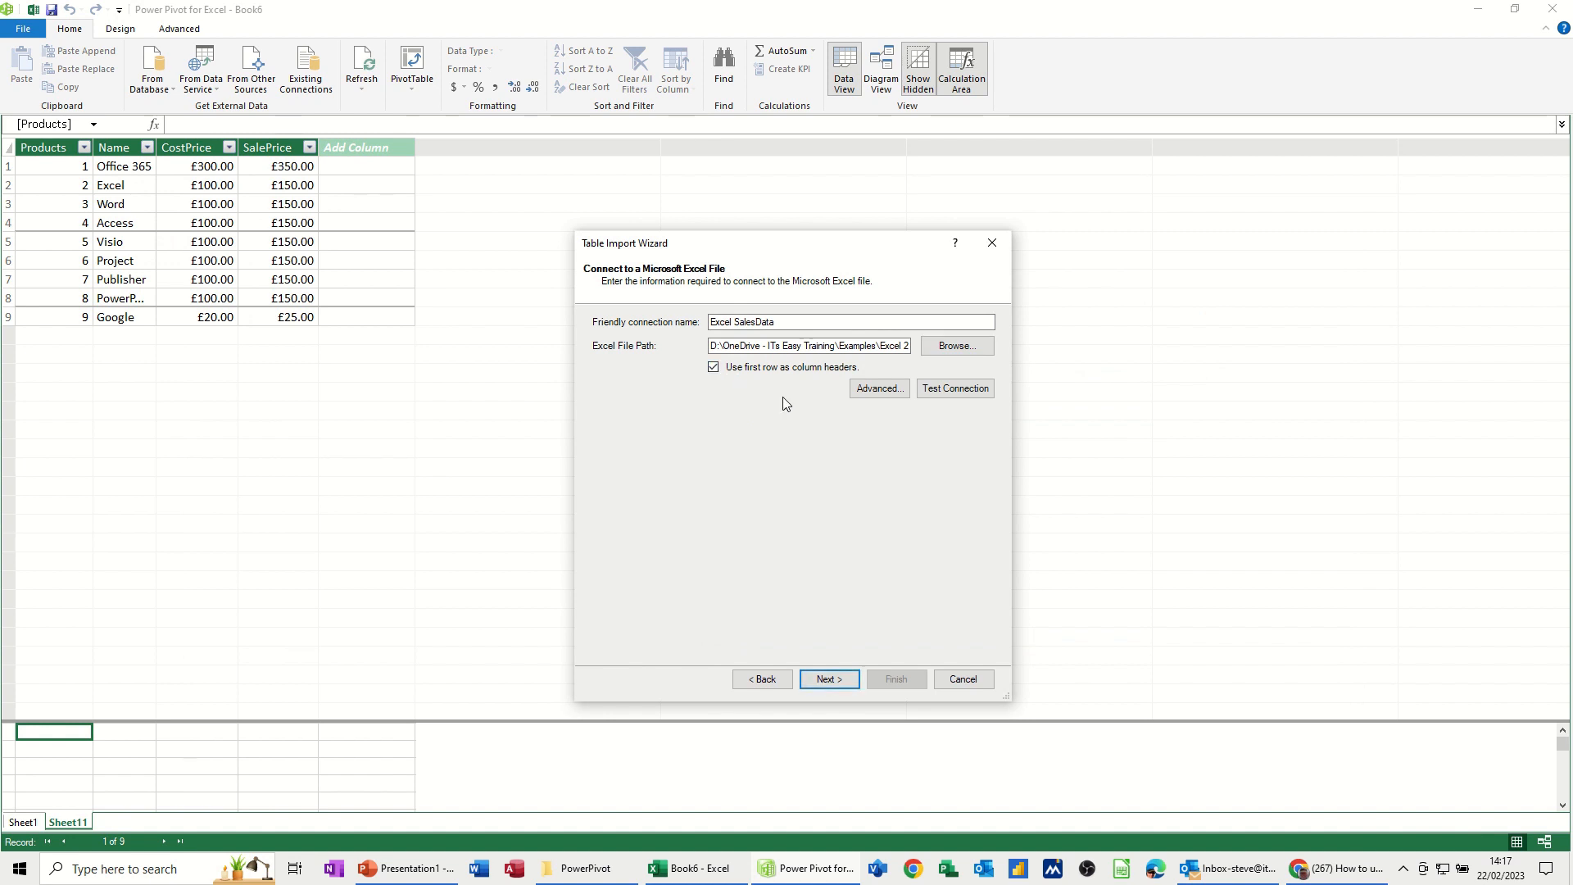
pyautogui.click(829, 683)
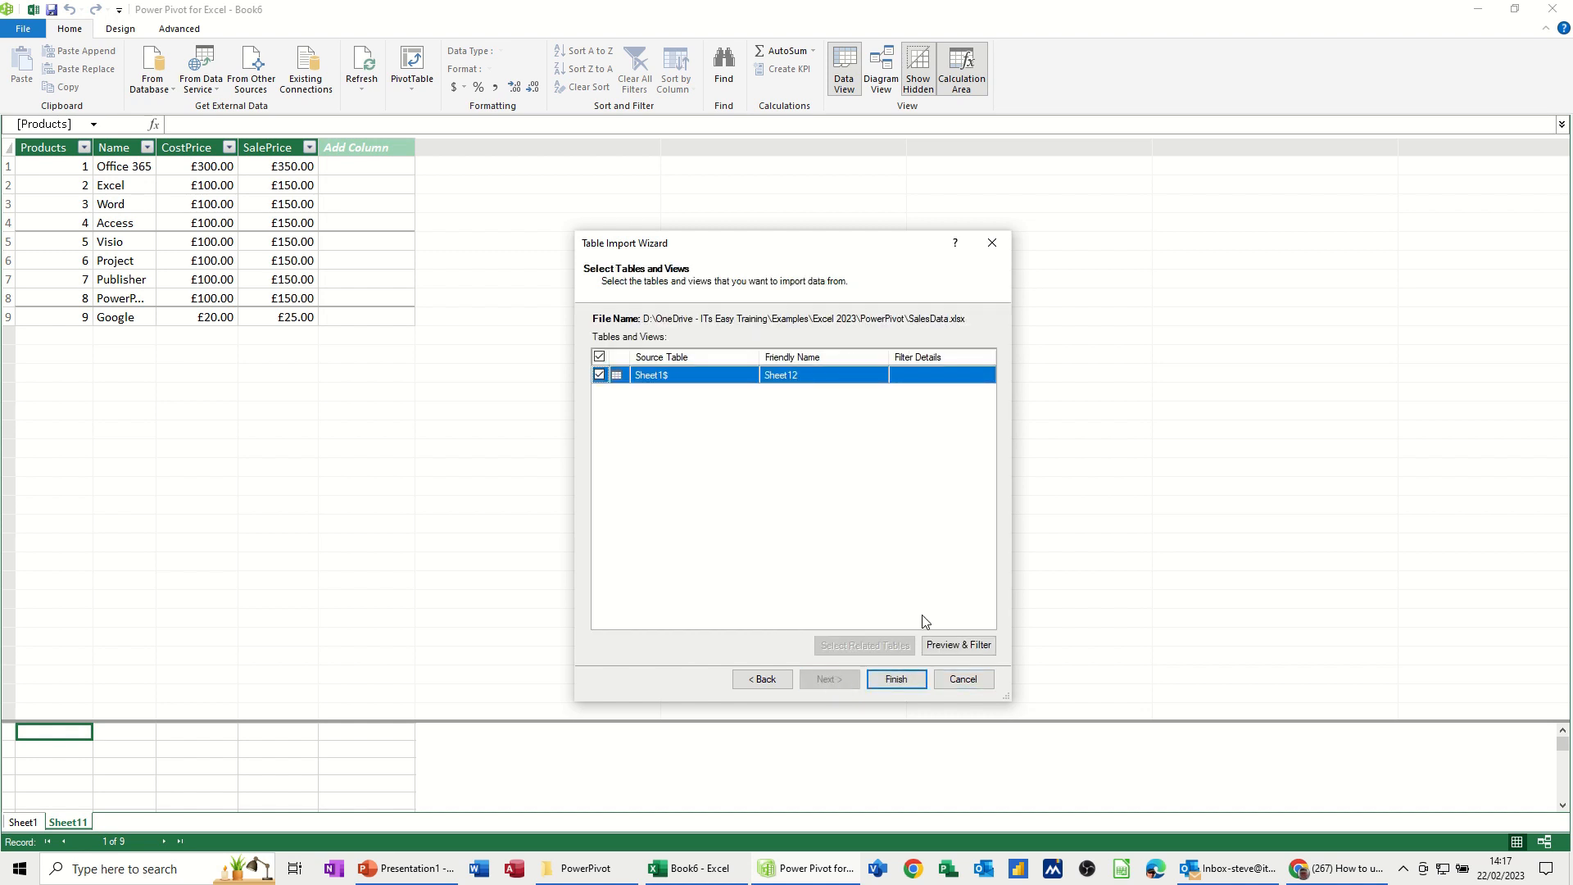
pyautogui.click(946, 643)
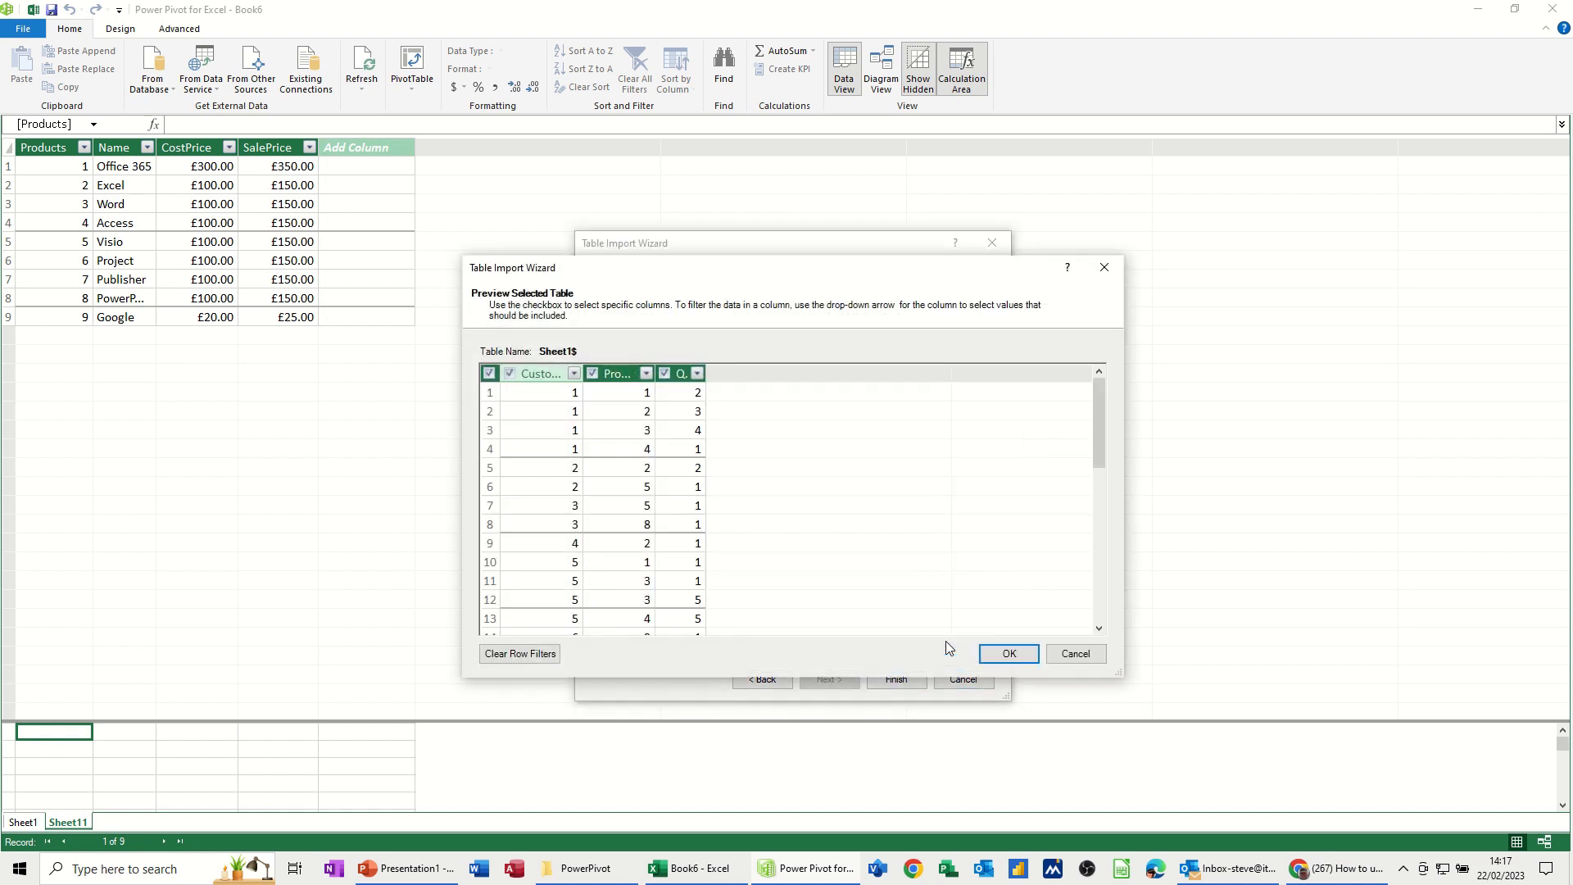
pyautogui.click(1076, 653)
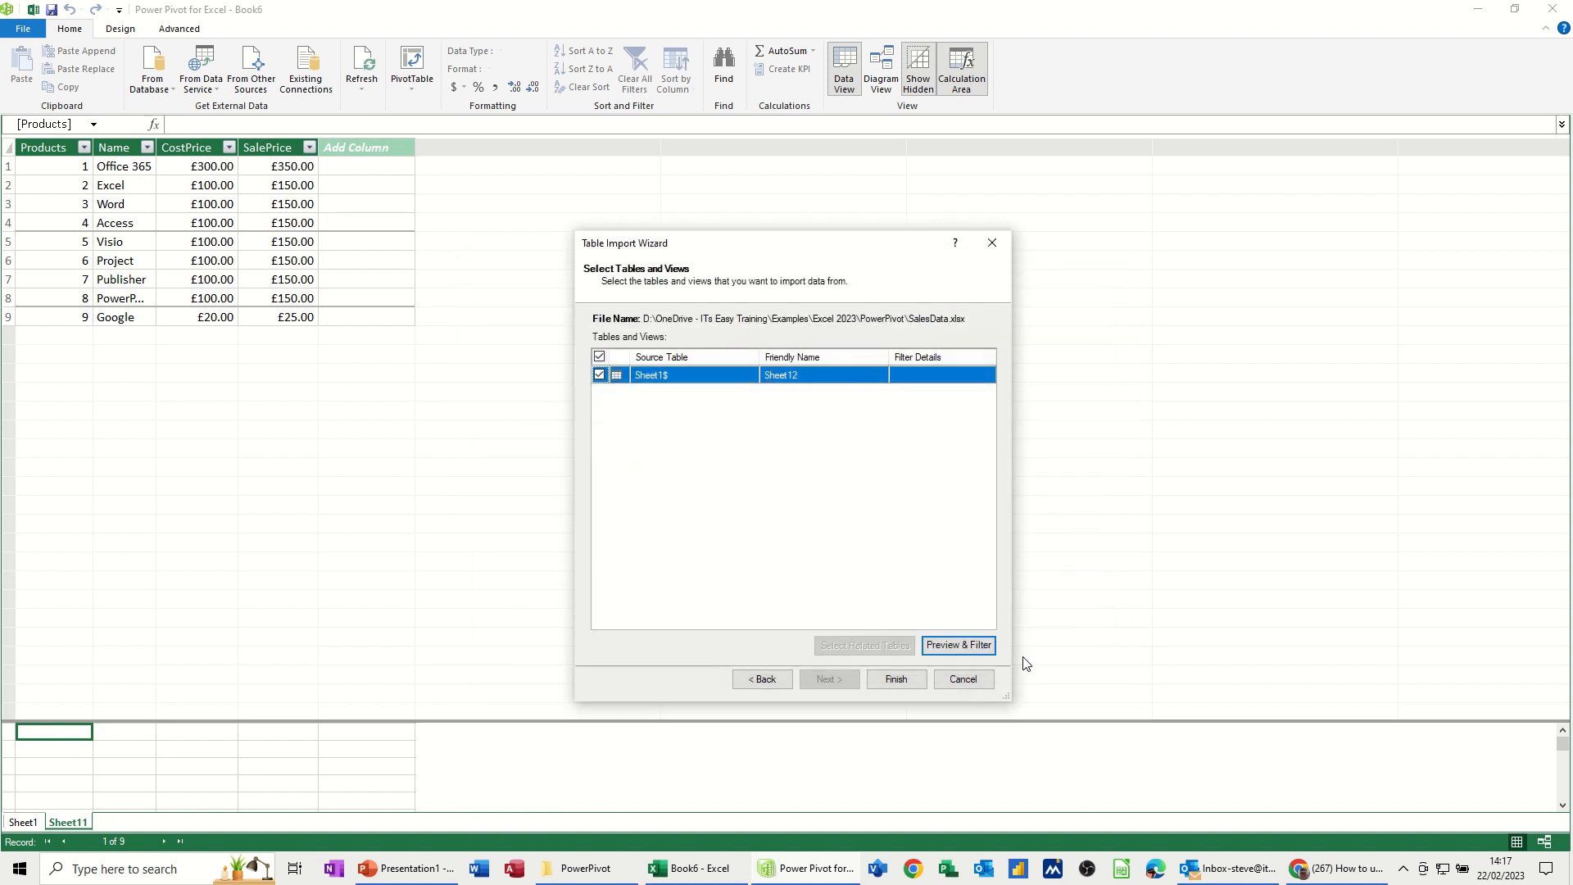
pyautogui.click(896, 680)
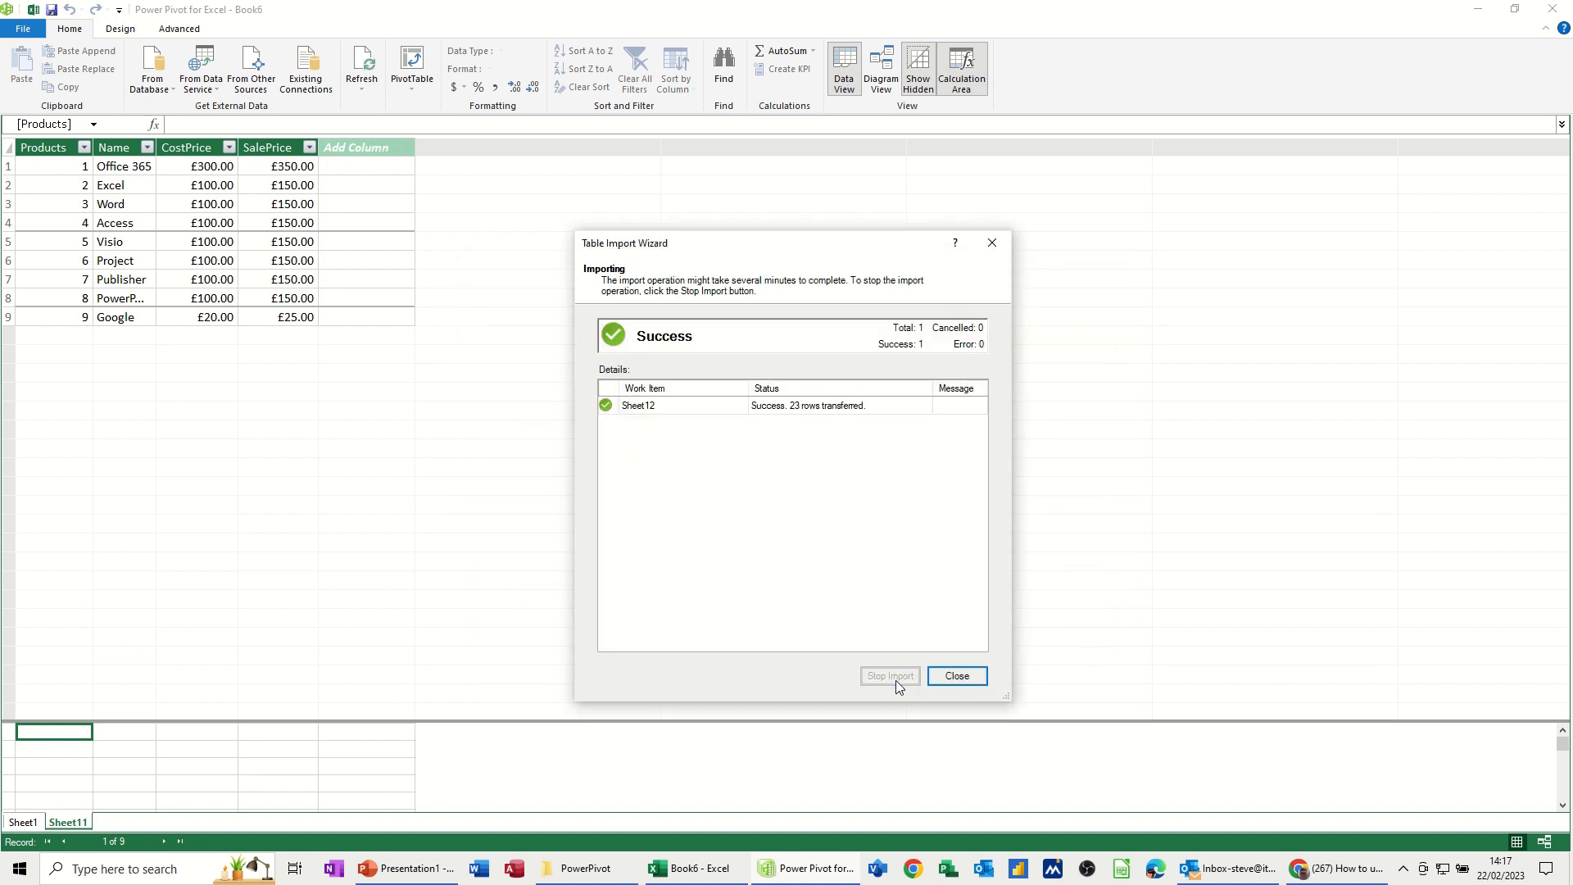
pyautogui.click(955, 676)
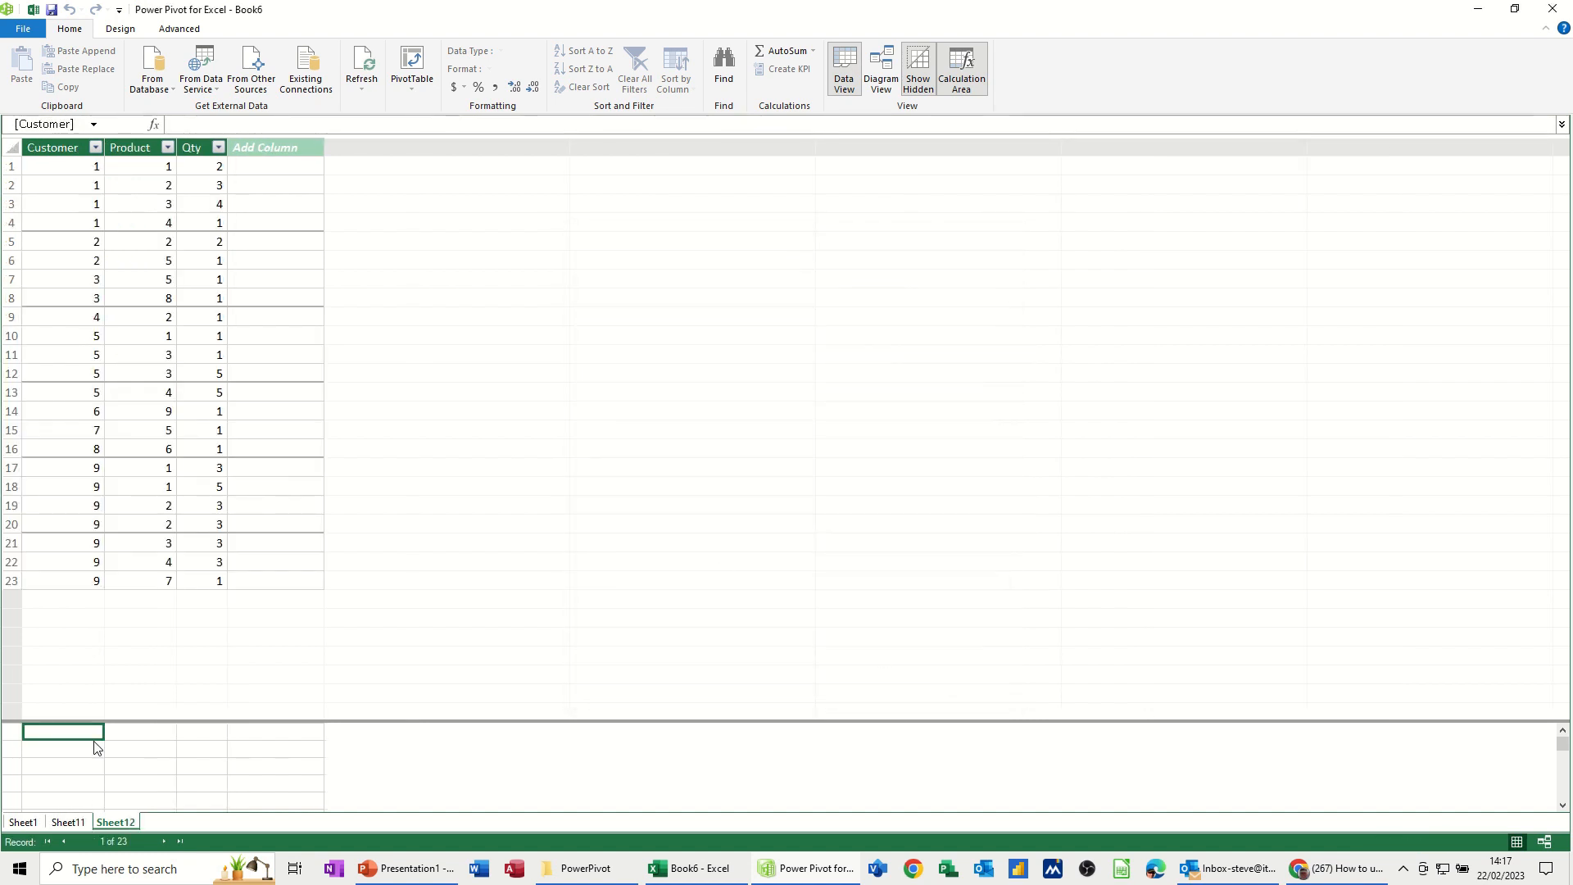
# Rename the Sheet1 table holding the customer records as Customers.
pyautogui.click(27, 822)
pyautogui.click(78, 824)
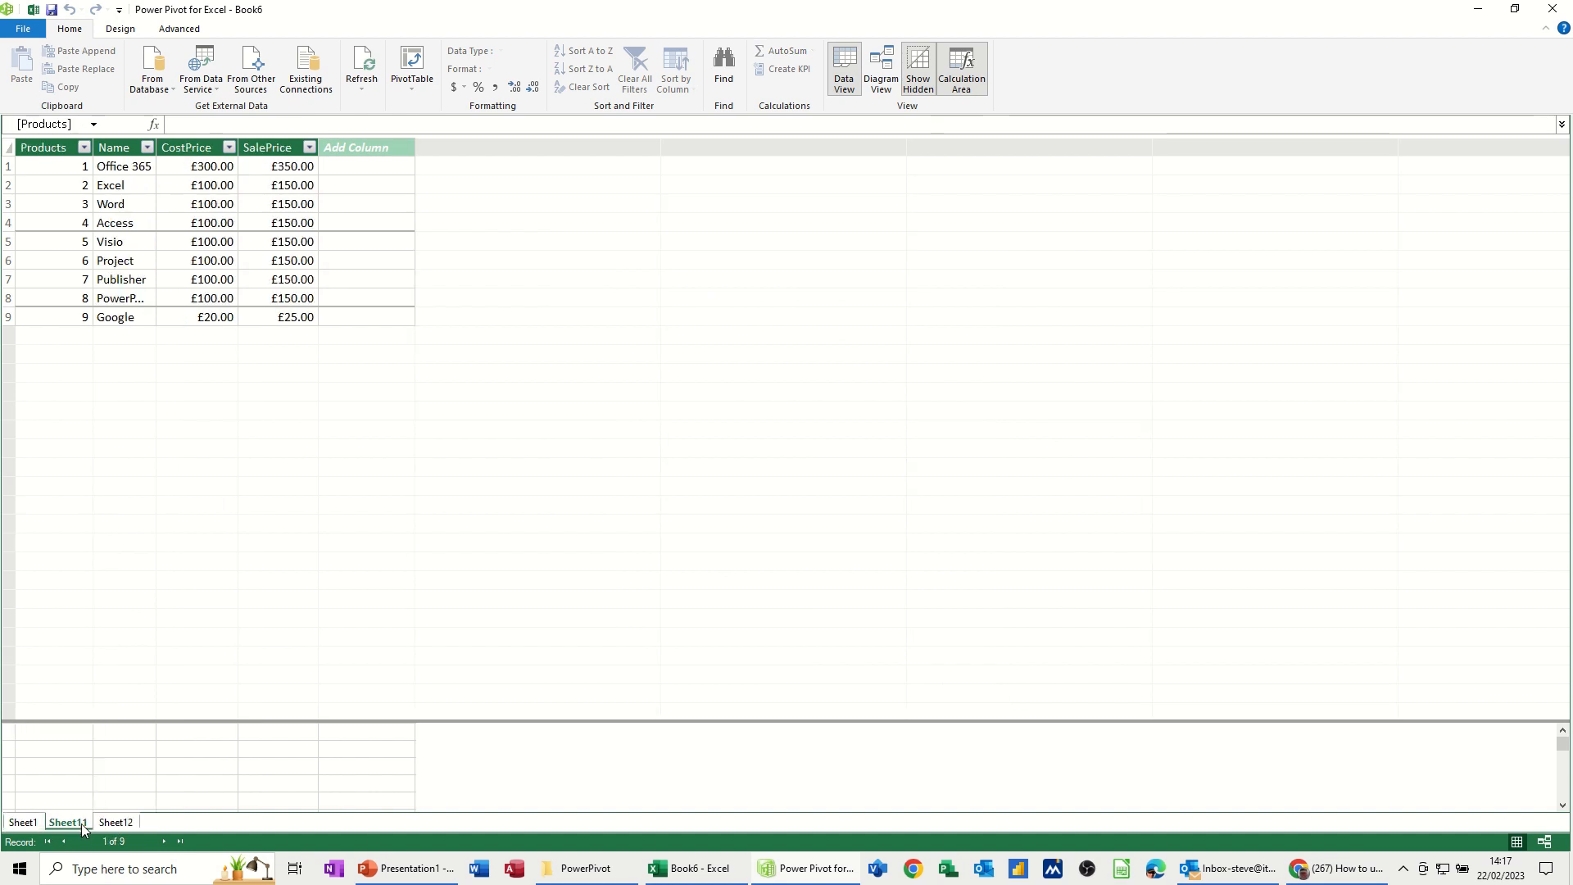
pyautogui.click(24, 822)
pyautogui.doubleClick(27, 822)
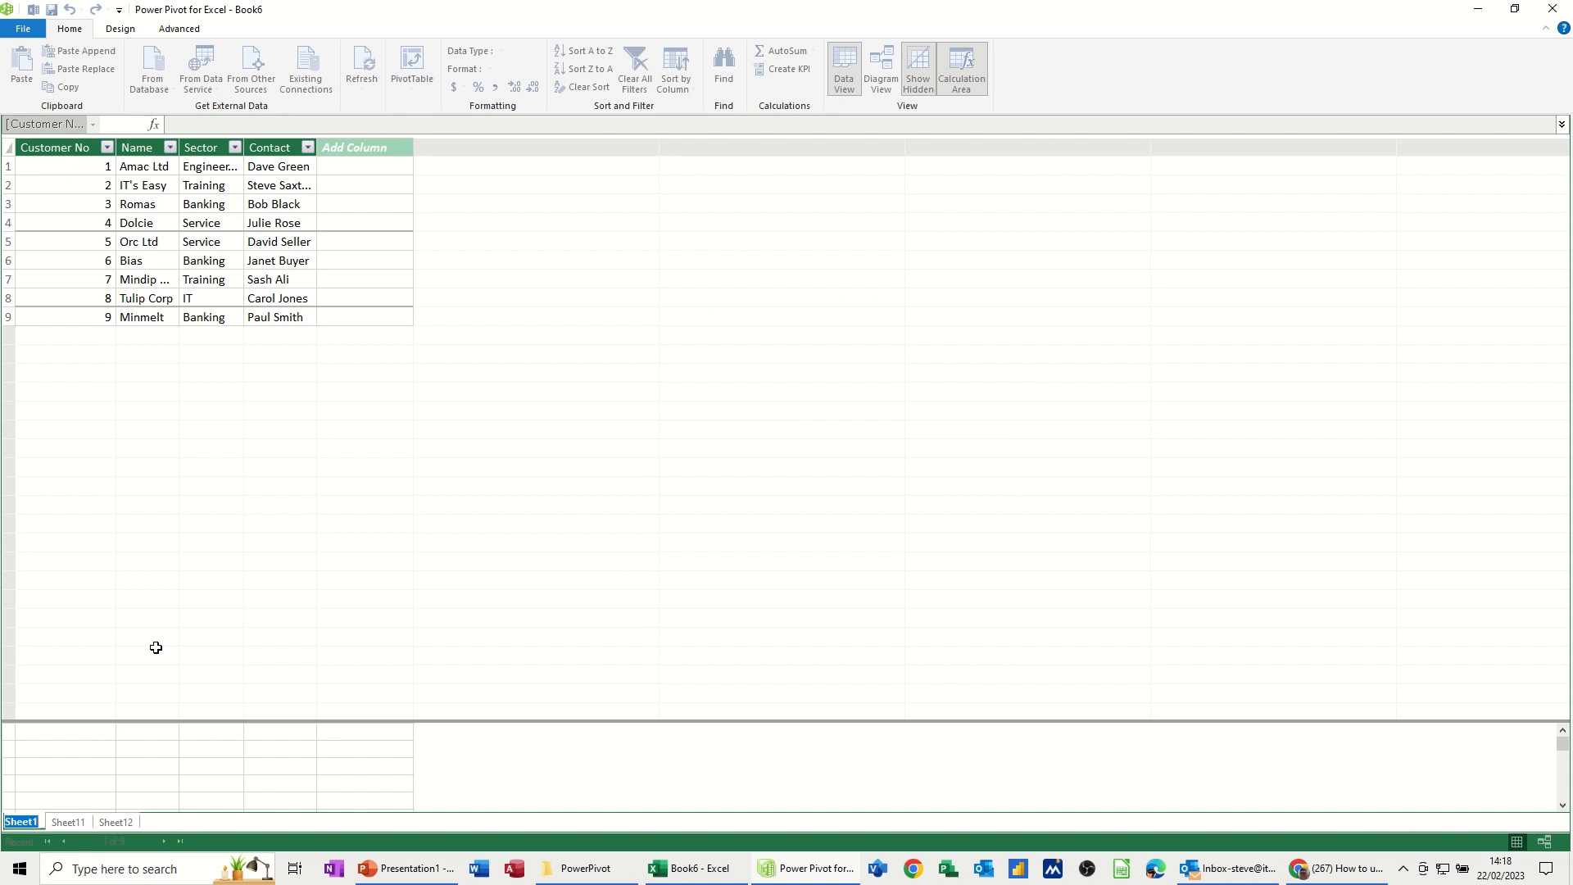
pyautogui.write('Customer')
pyautogui.press('Return')
pyautogui.write('s')
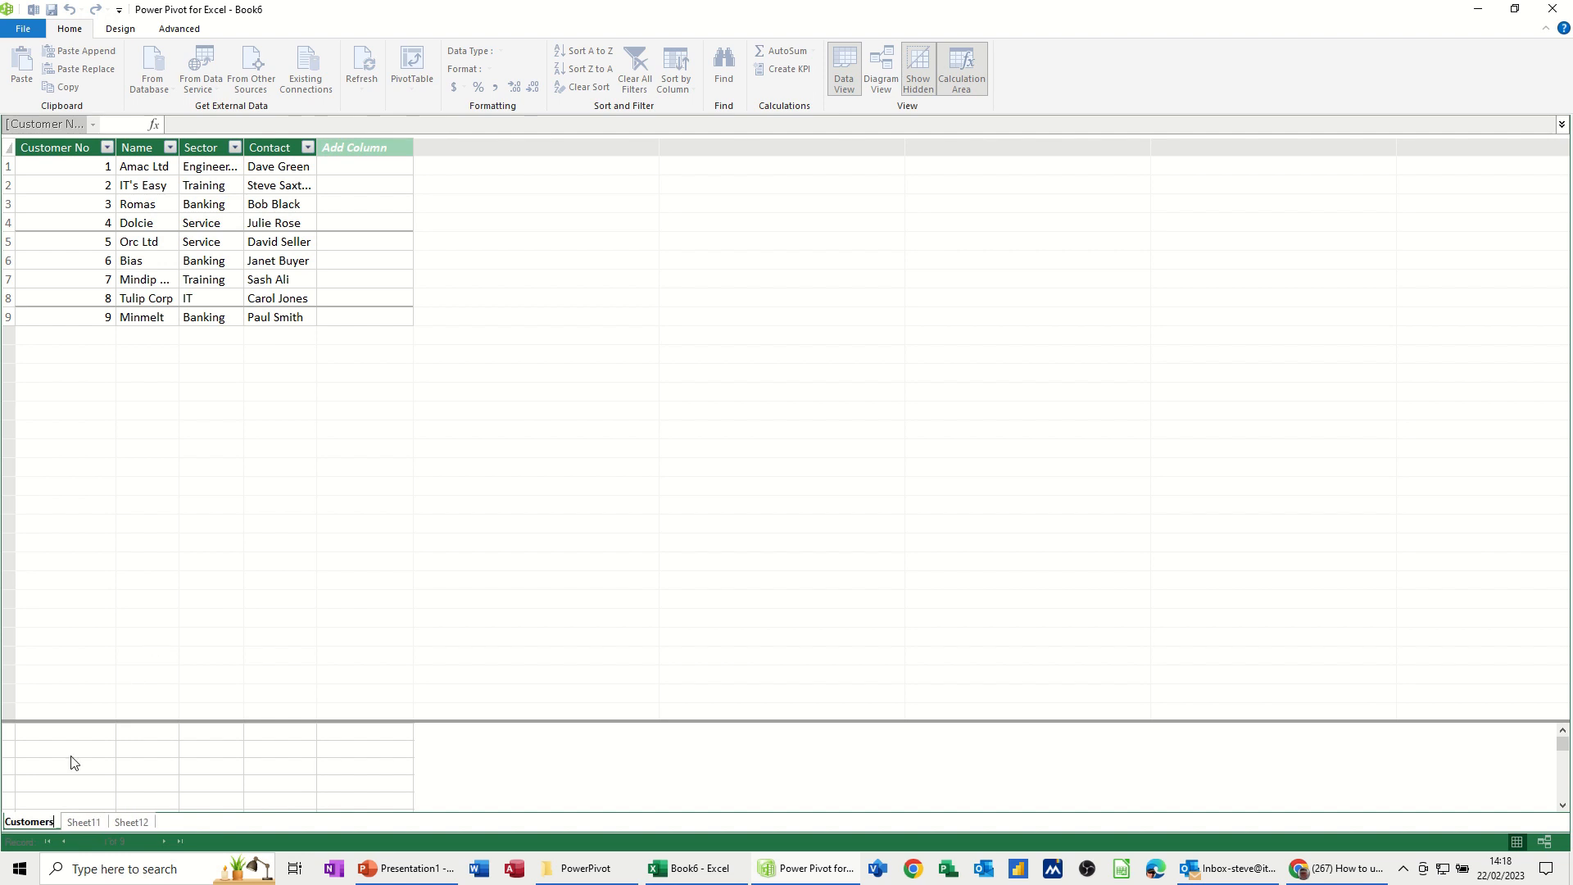
pyautogui.click(81, 824)
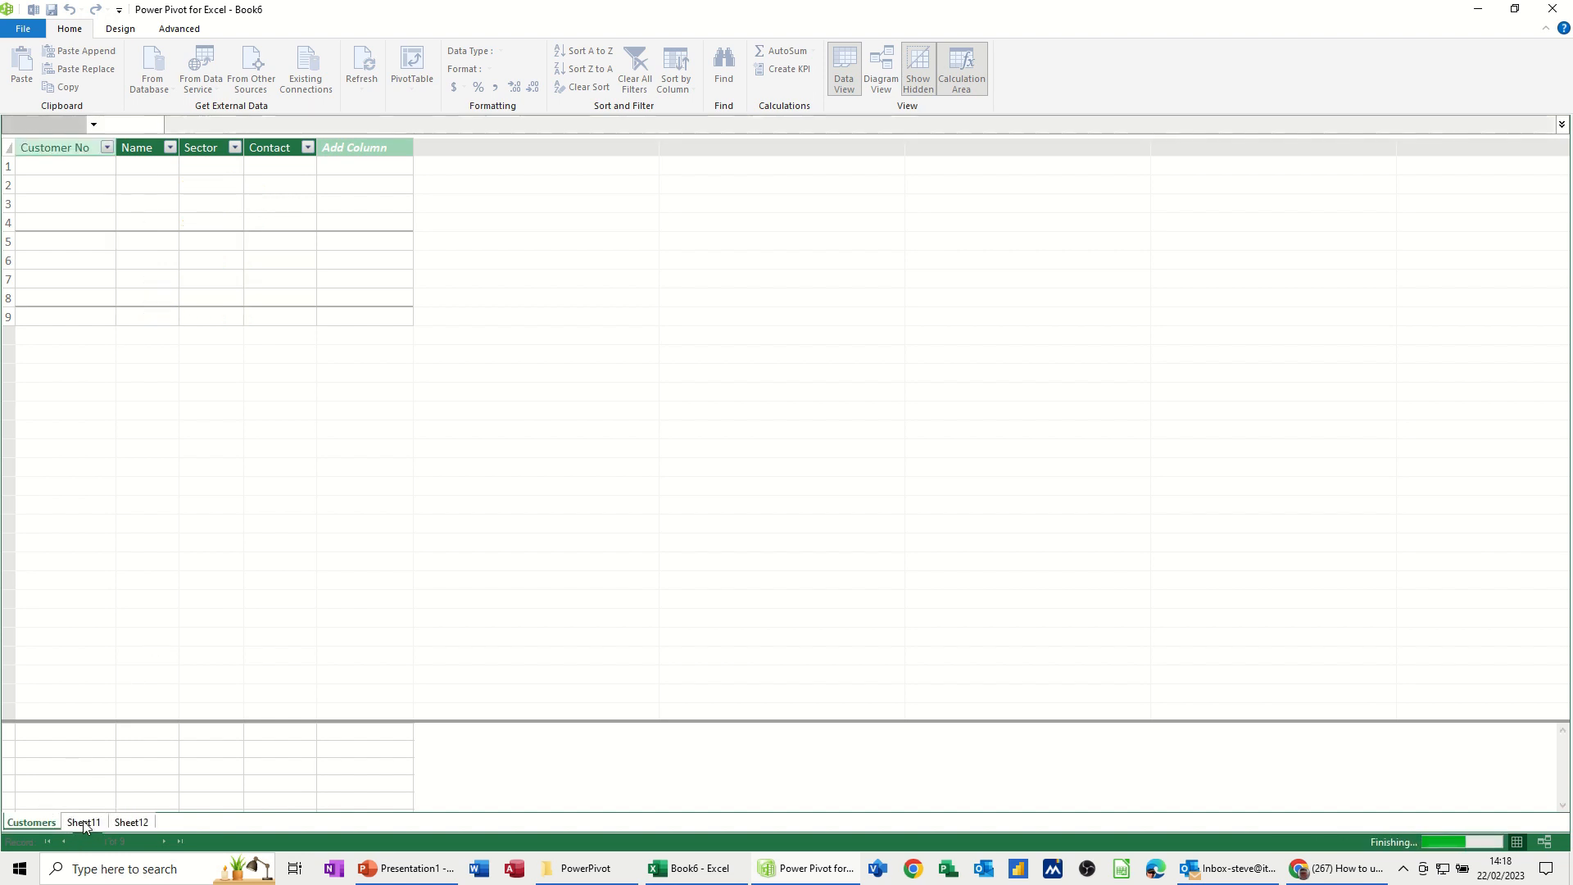
# Rename the Sheet11 table as Products and the Sheet12 table as SalesData.
pyautogui.doubleClick(82, 821)
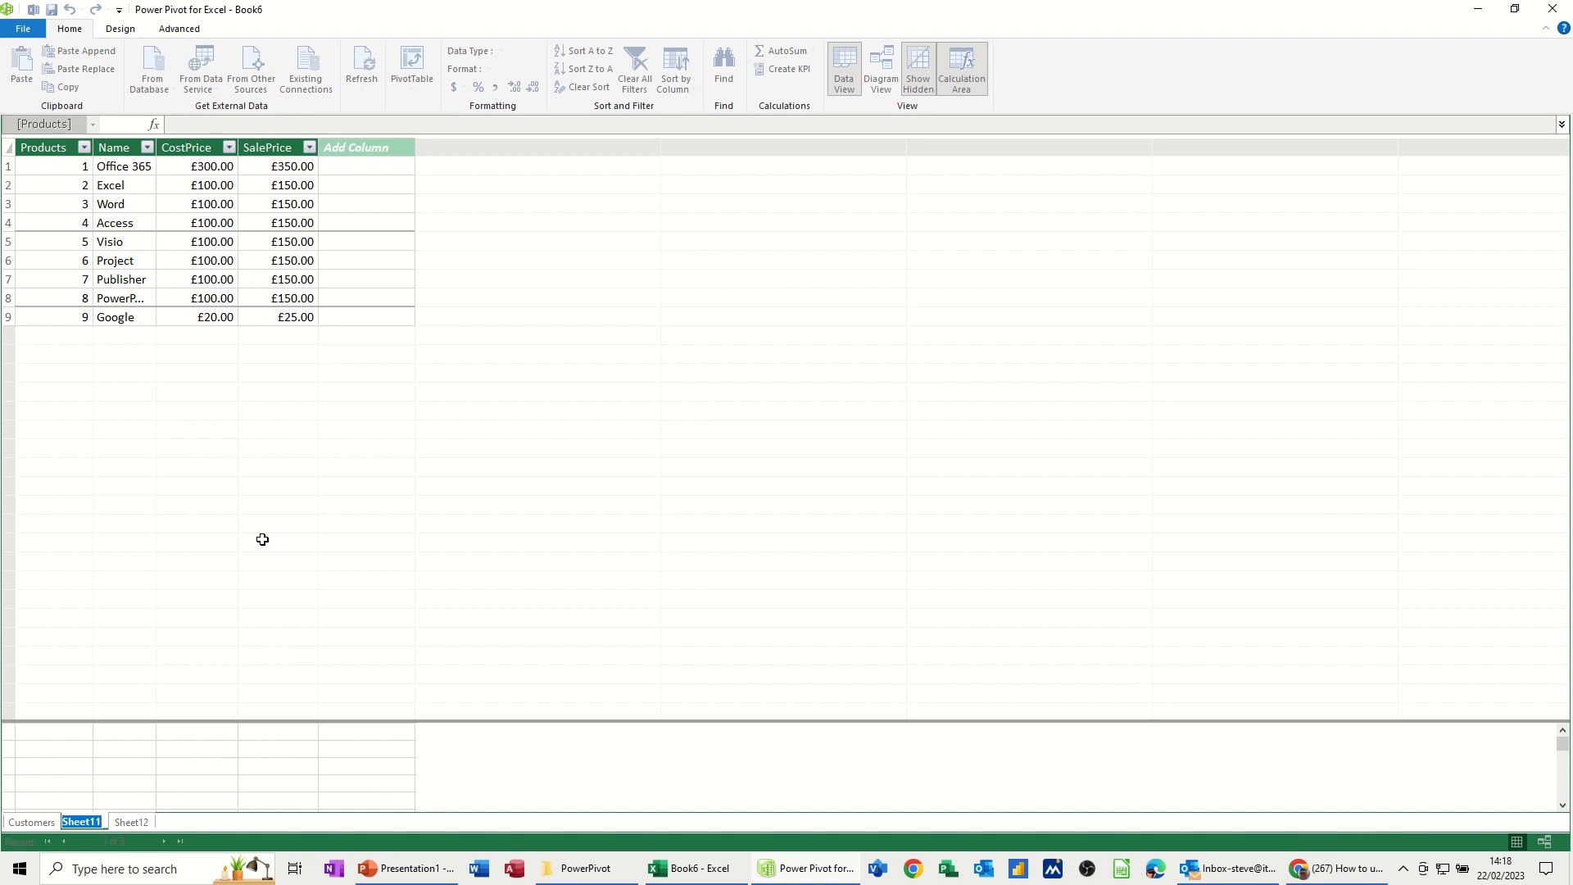
pyautogui.write('Products')
pyautogui.click(205, 732)
pyautogui.doubleClick(147, 818)
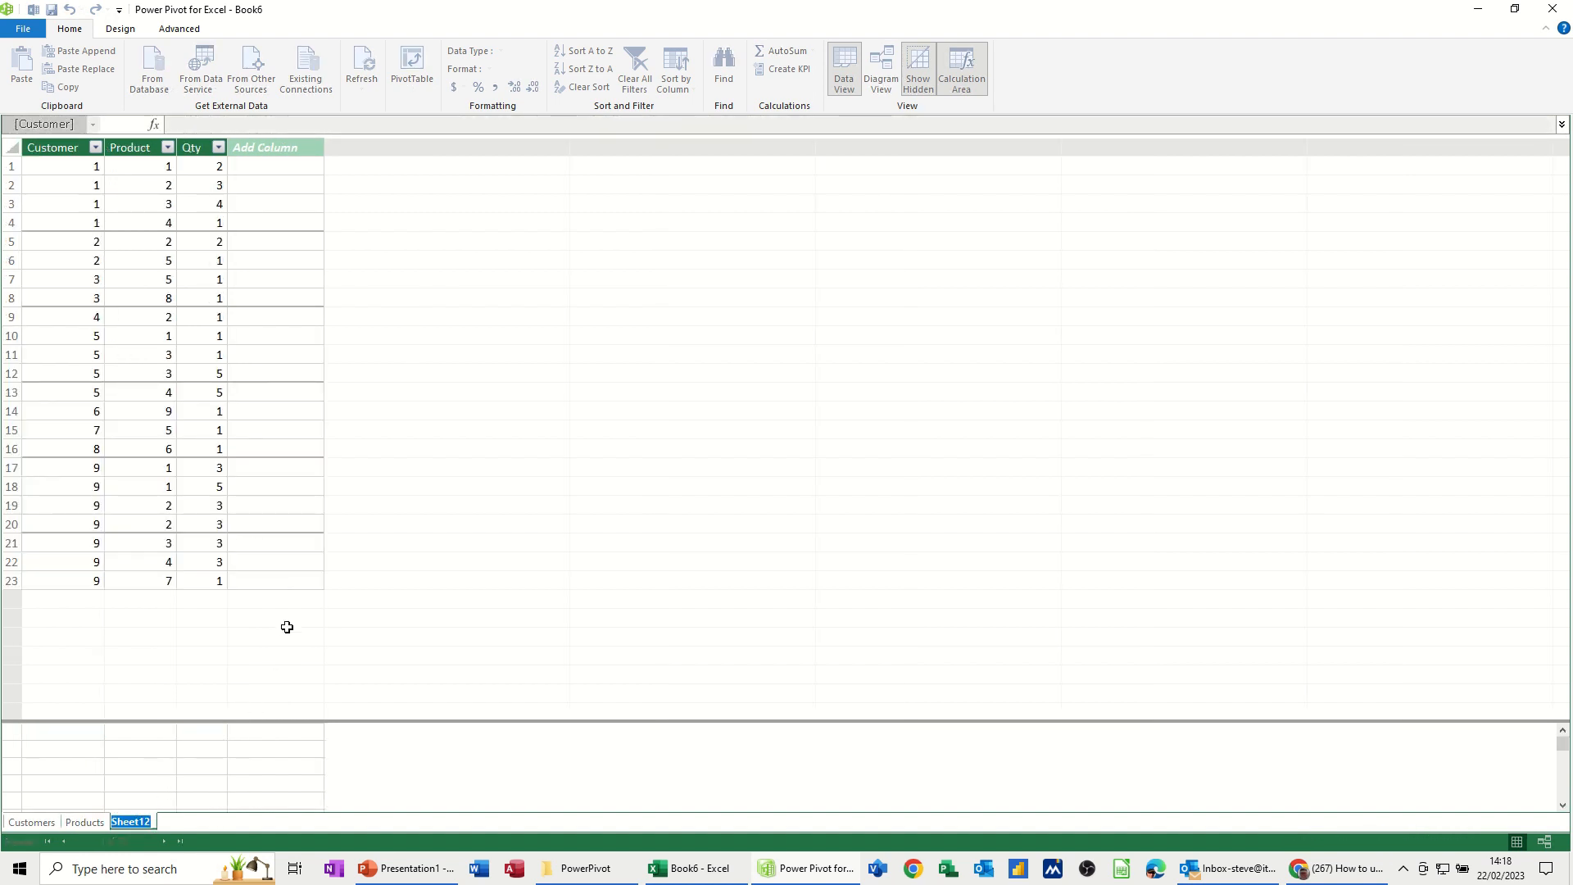
pyautogui.write('SalesData')
pyautogui.click(212, 767)
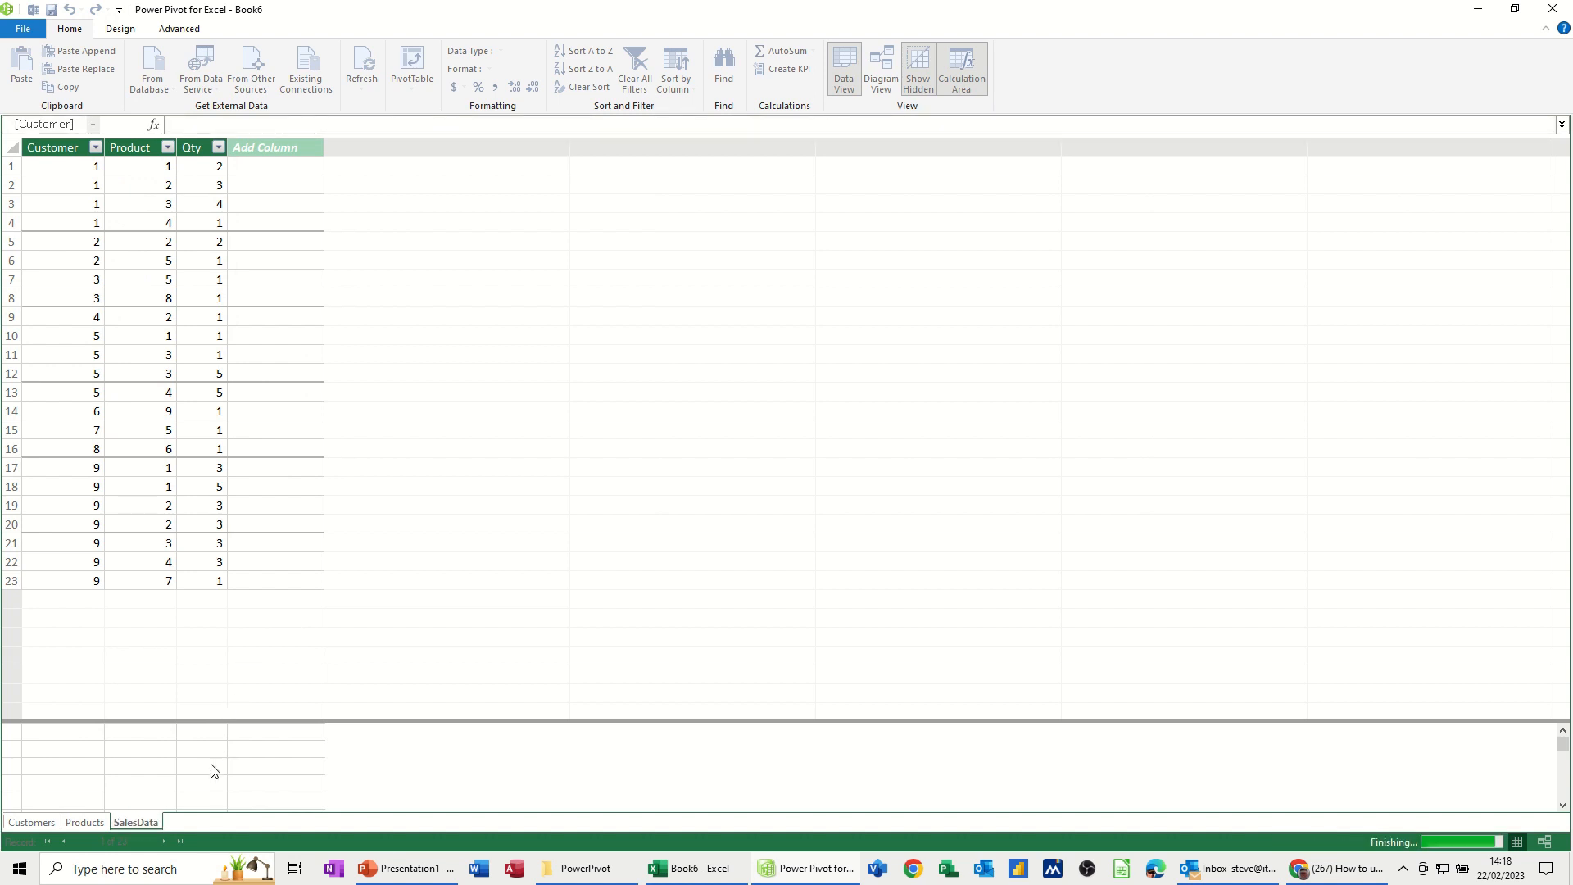
# Look through the Customers, Products and SalesData tables and show the data model in Diagram View.
pyautogui.click(28, 822)
pyautogui.click(84, 823)
pyautogui.click(133, 823)
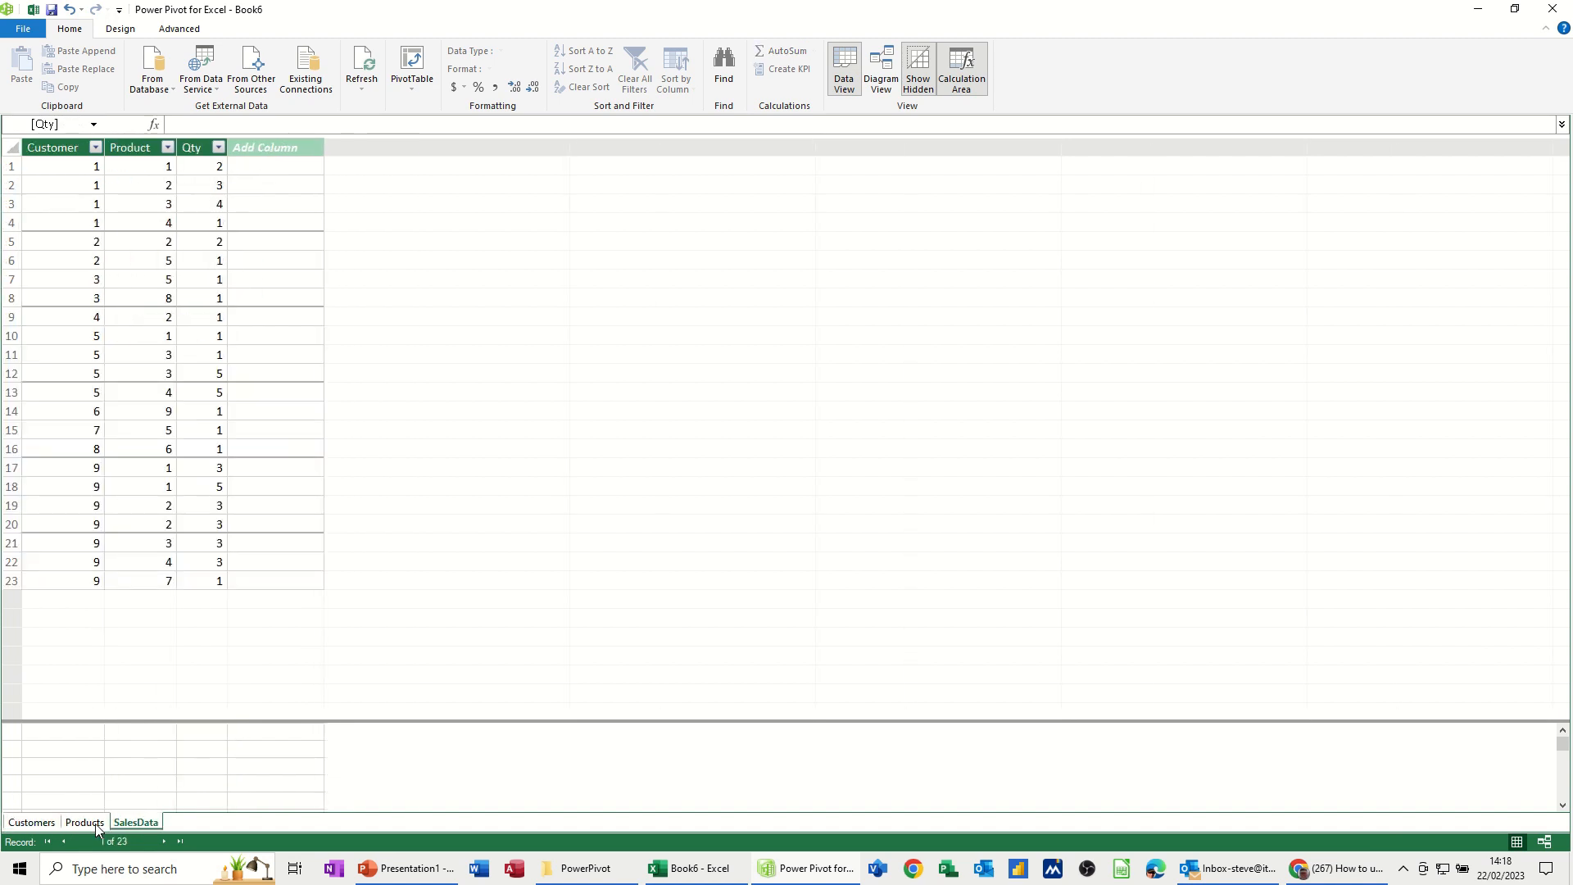
pyautogui.click(36, 825)
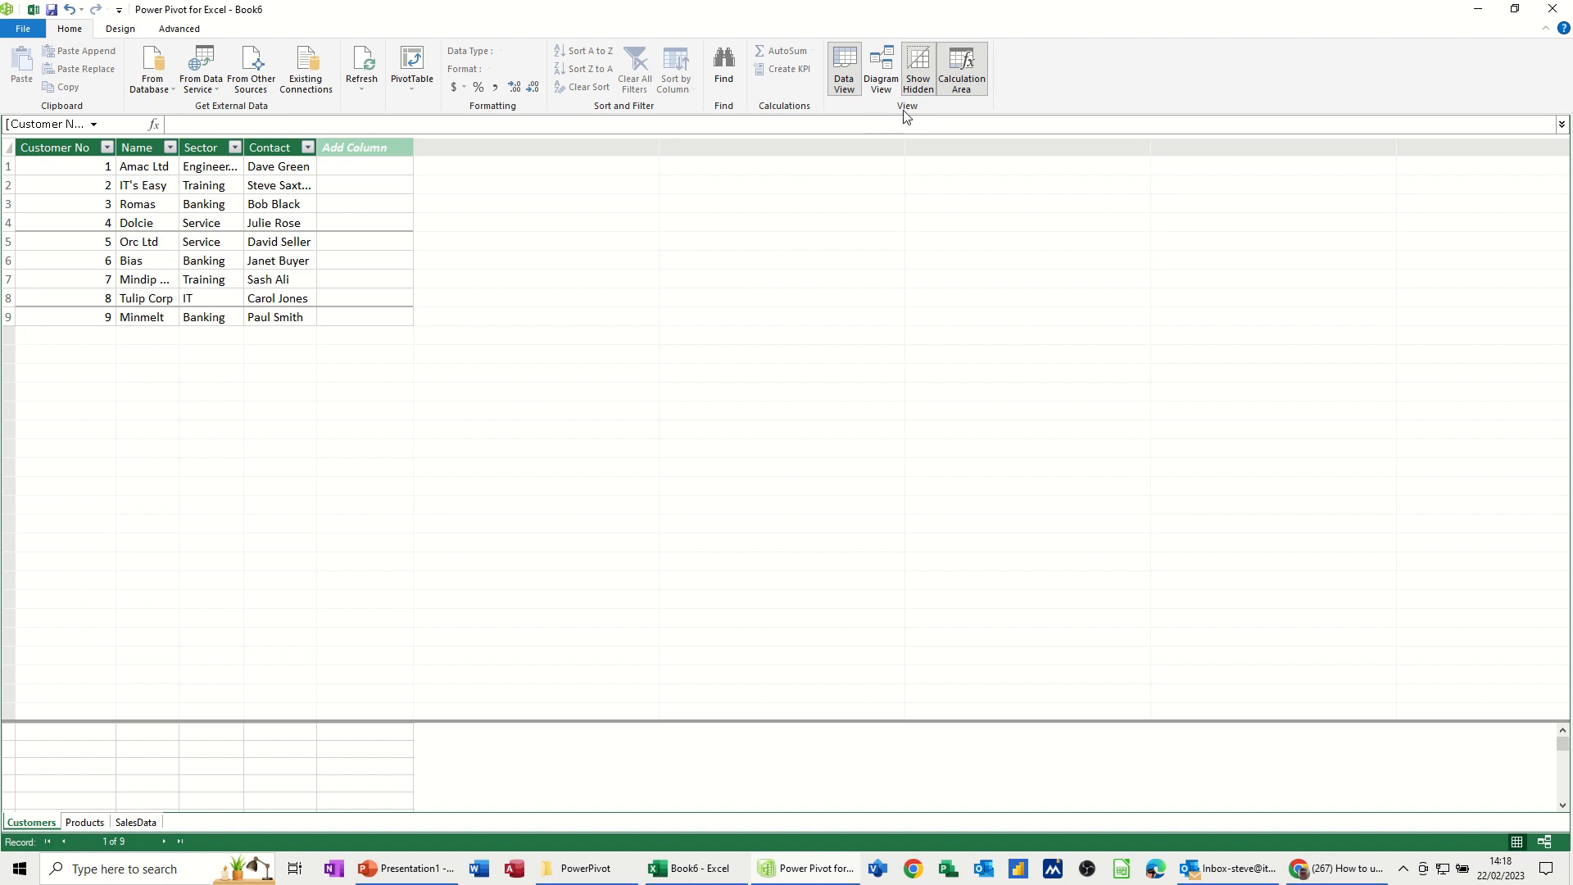
pyautogui.click(880, 71)
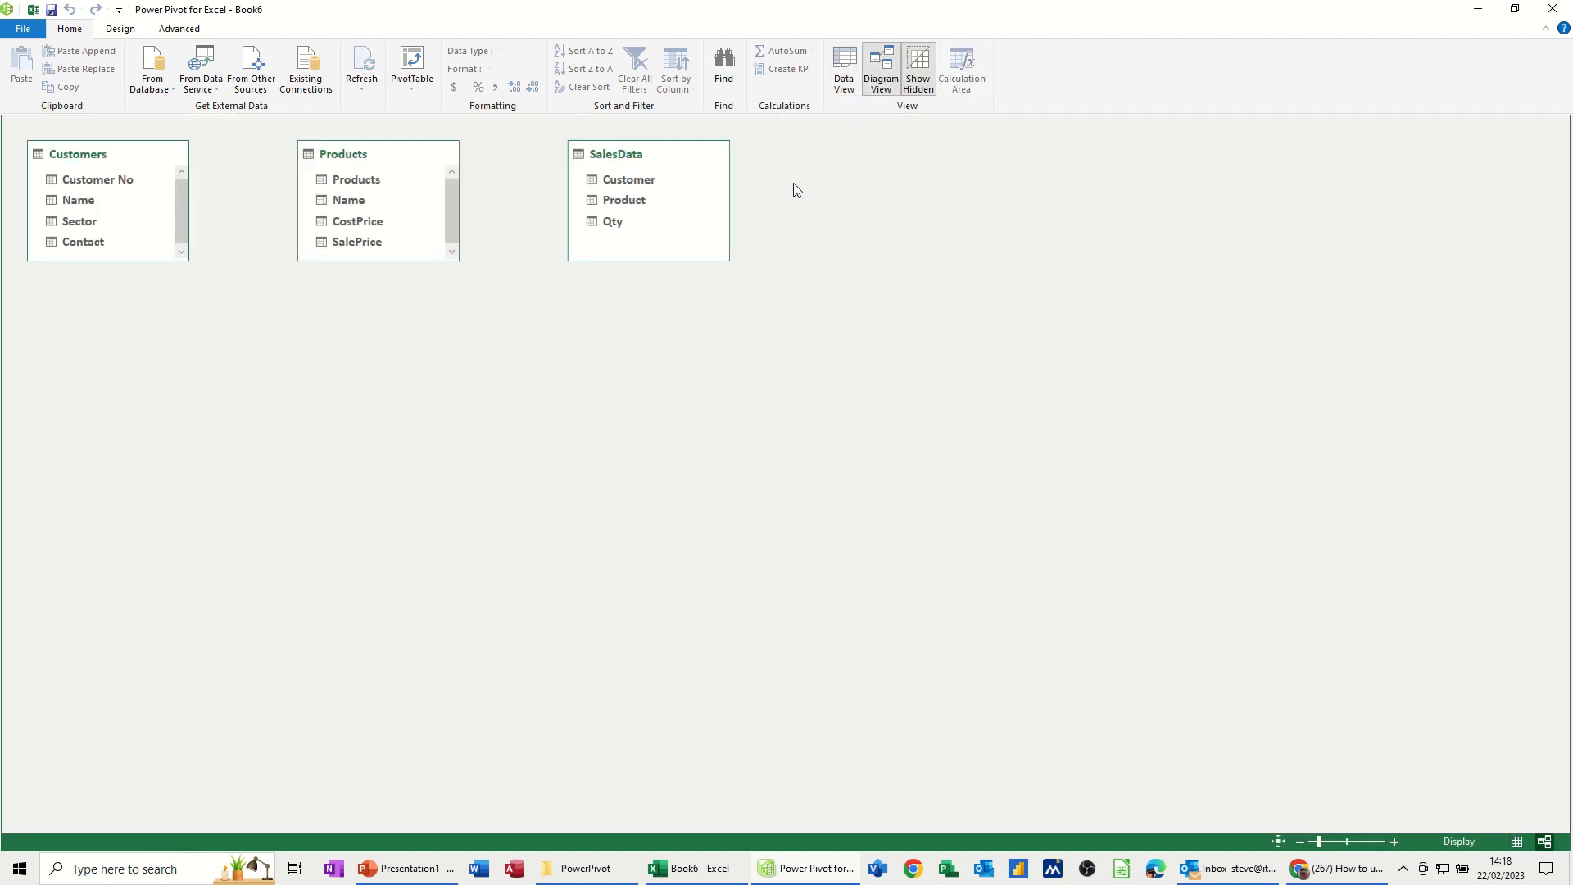
# Place the SalesData table between Customers and Products, and lengthen the Customers and Products boxes to fit all their fields.
pyautogui.moveTo(375, 153); pyautogui.dragTo(852, 164)
pyautogui.moveTo(675, 156); pyautogui.dragTo(409, 158)
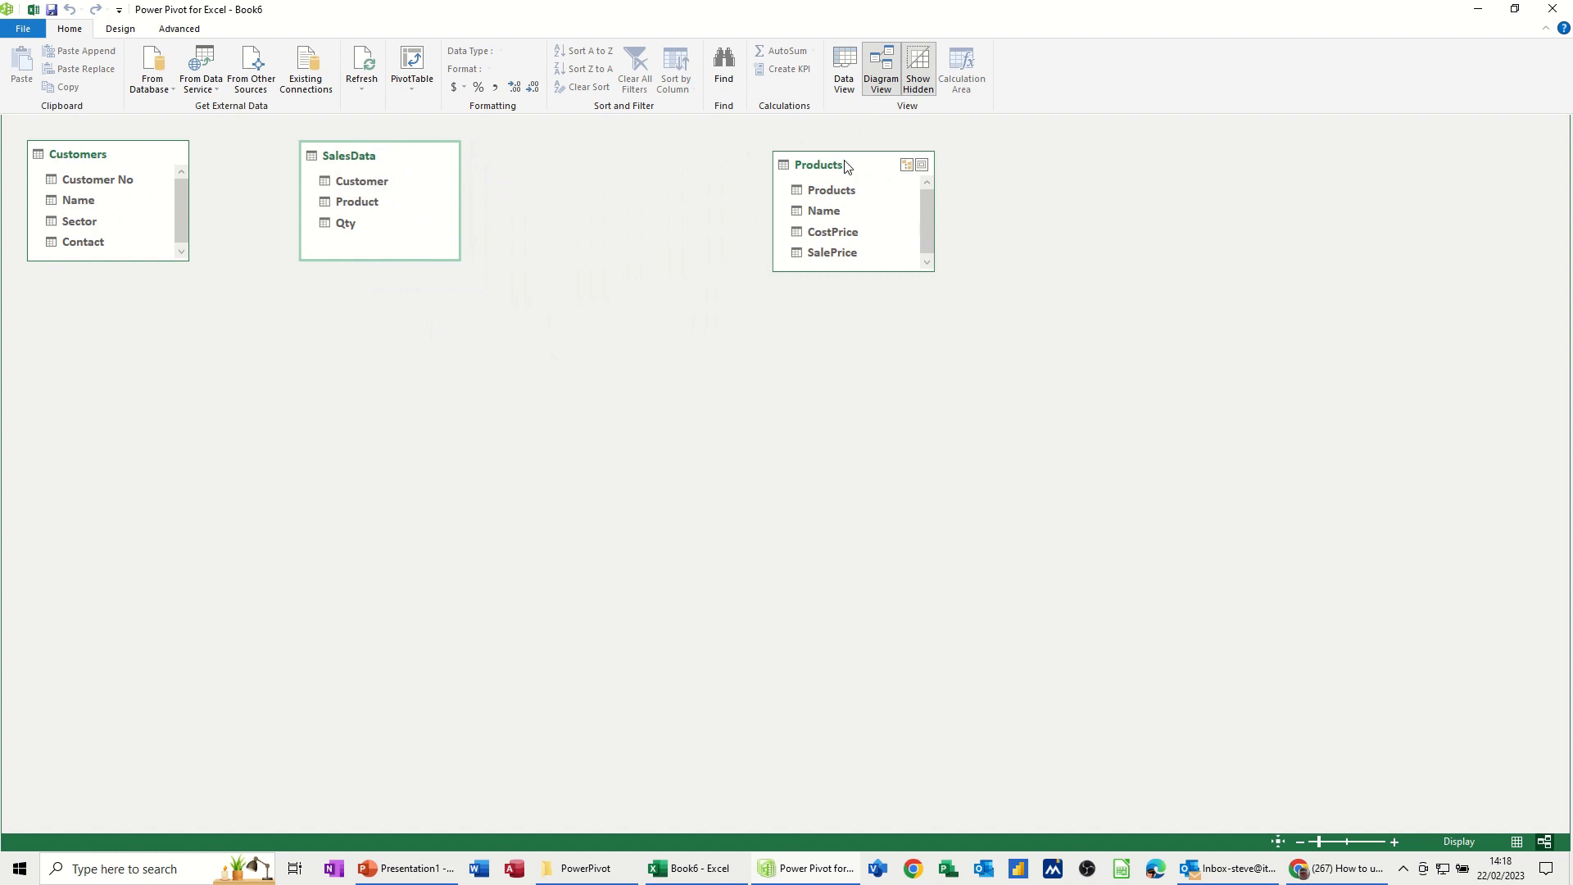
pyautogui.moveTo(864, 161); pyautogui.dragTo(660, 154)
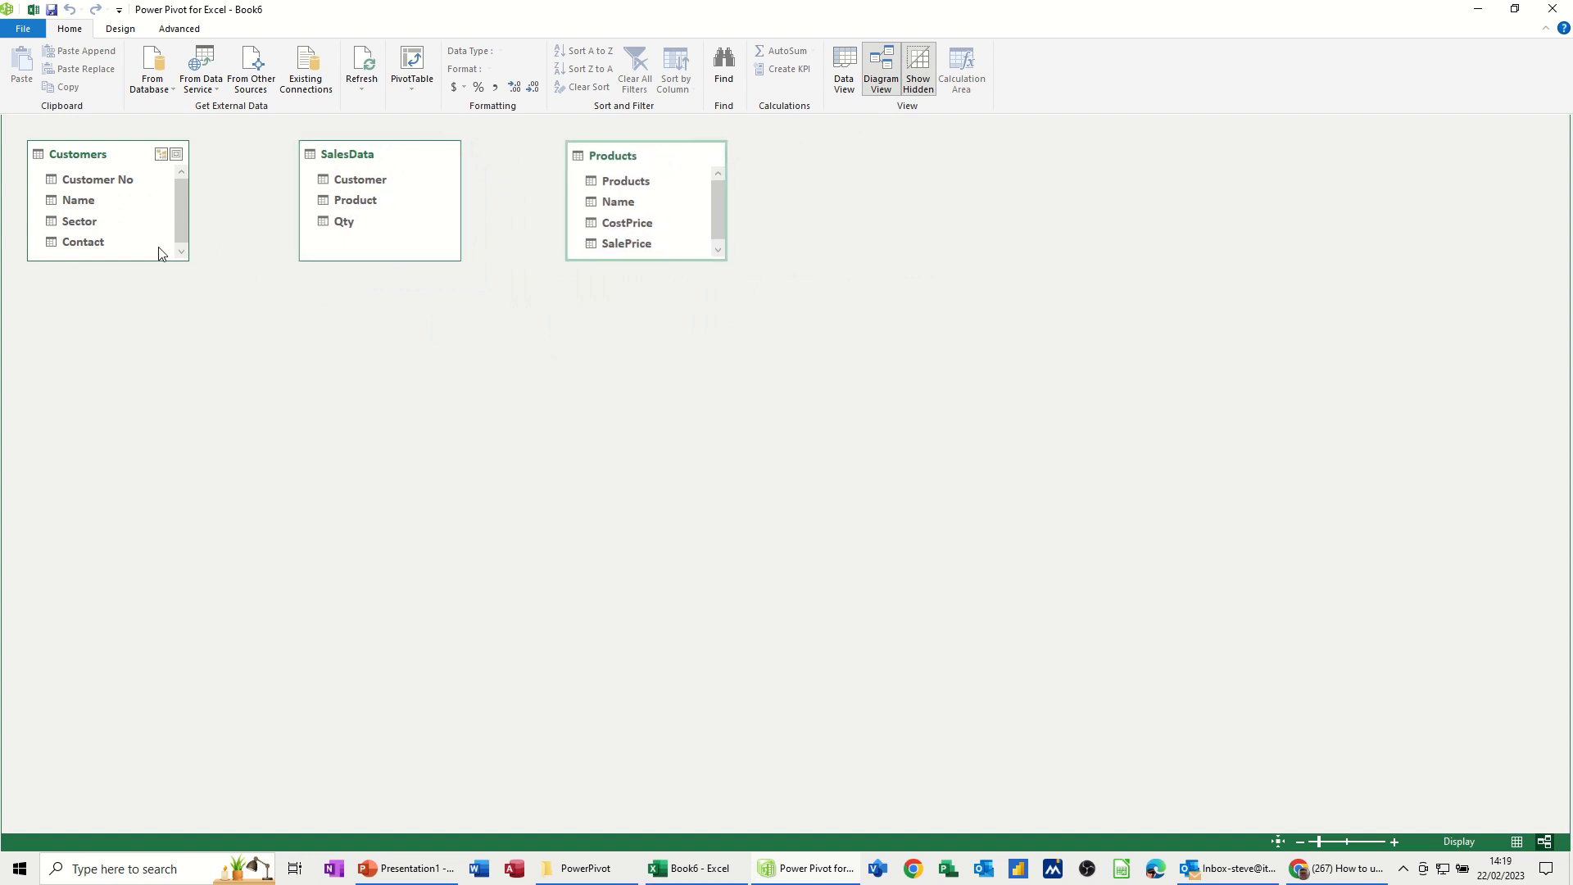
pyautogui.moveTo(155, 261); pyautogui.dragTo(155, 318)
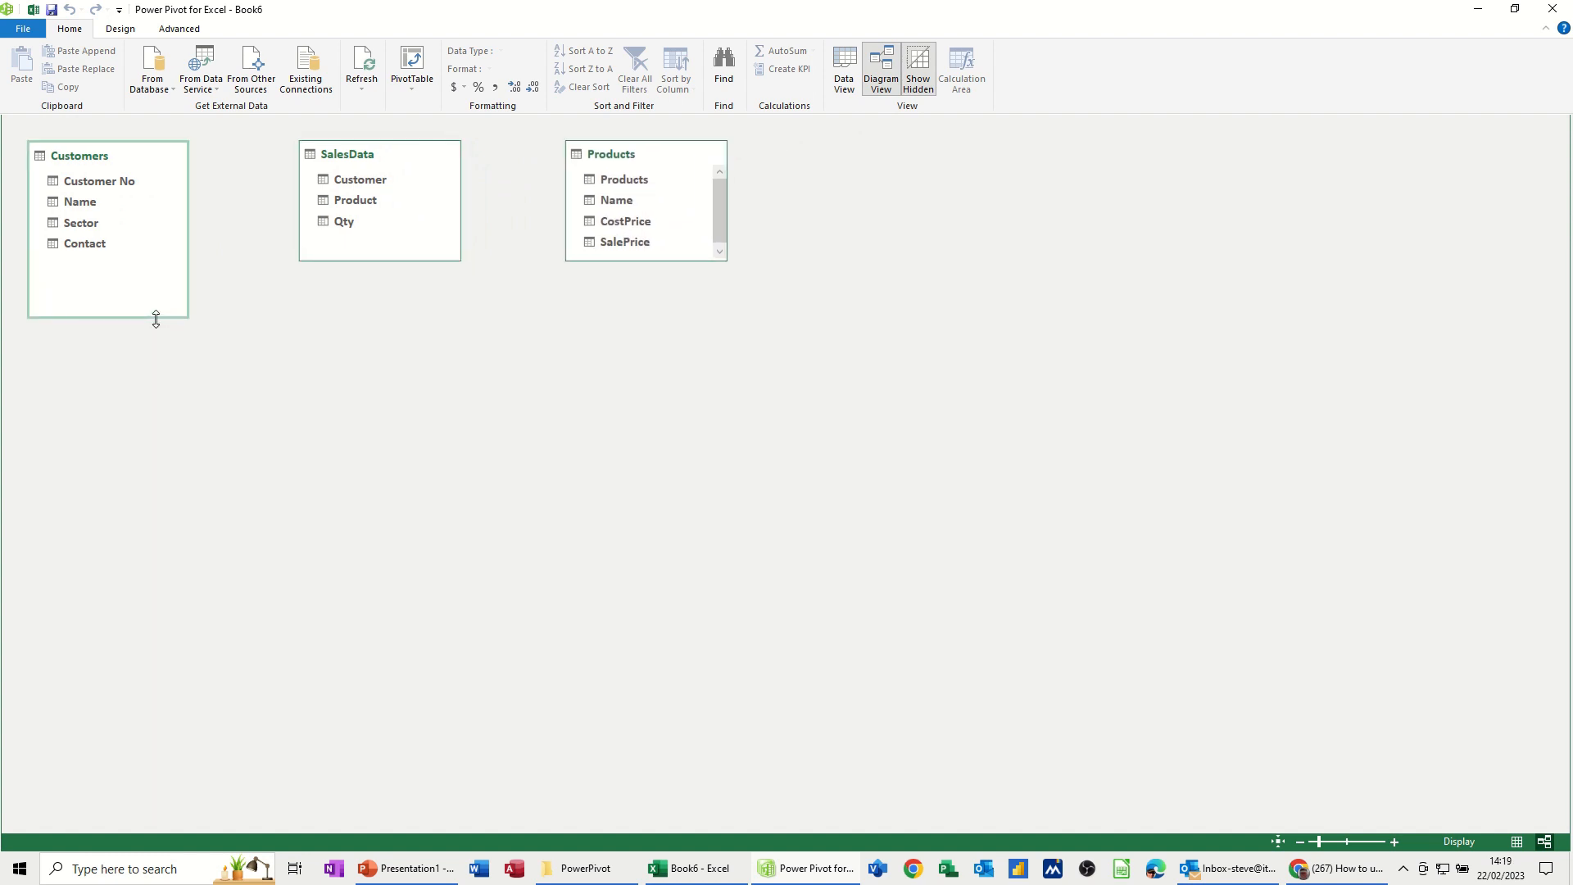
pyautogui.moveTo(691, 261); pyautogui.dragTo(691, 287)
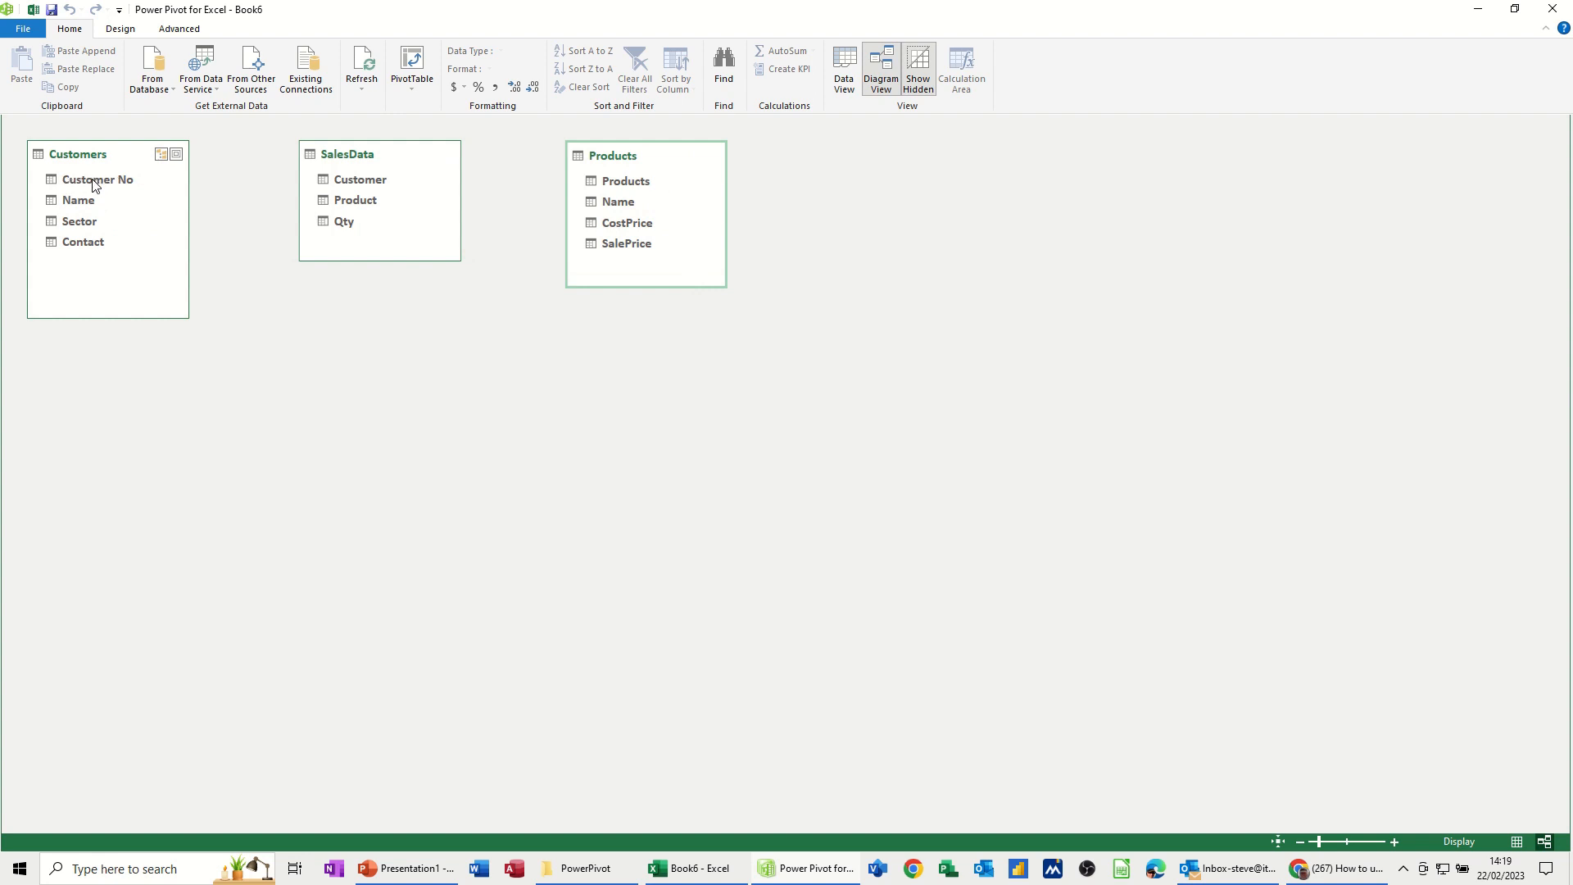
# Relate Customer No in Customers to Customer in SalesData, and Products in the Products table to Product in SalesData.
pyautogui.moveTo(94, 185); pyautogui.dragTo(352, 187)
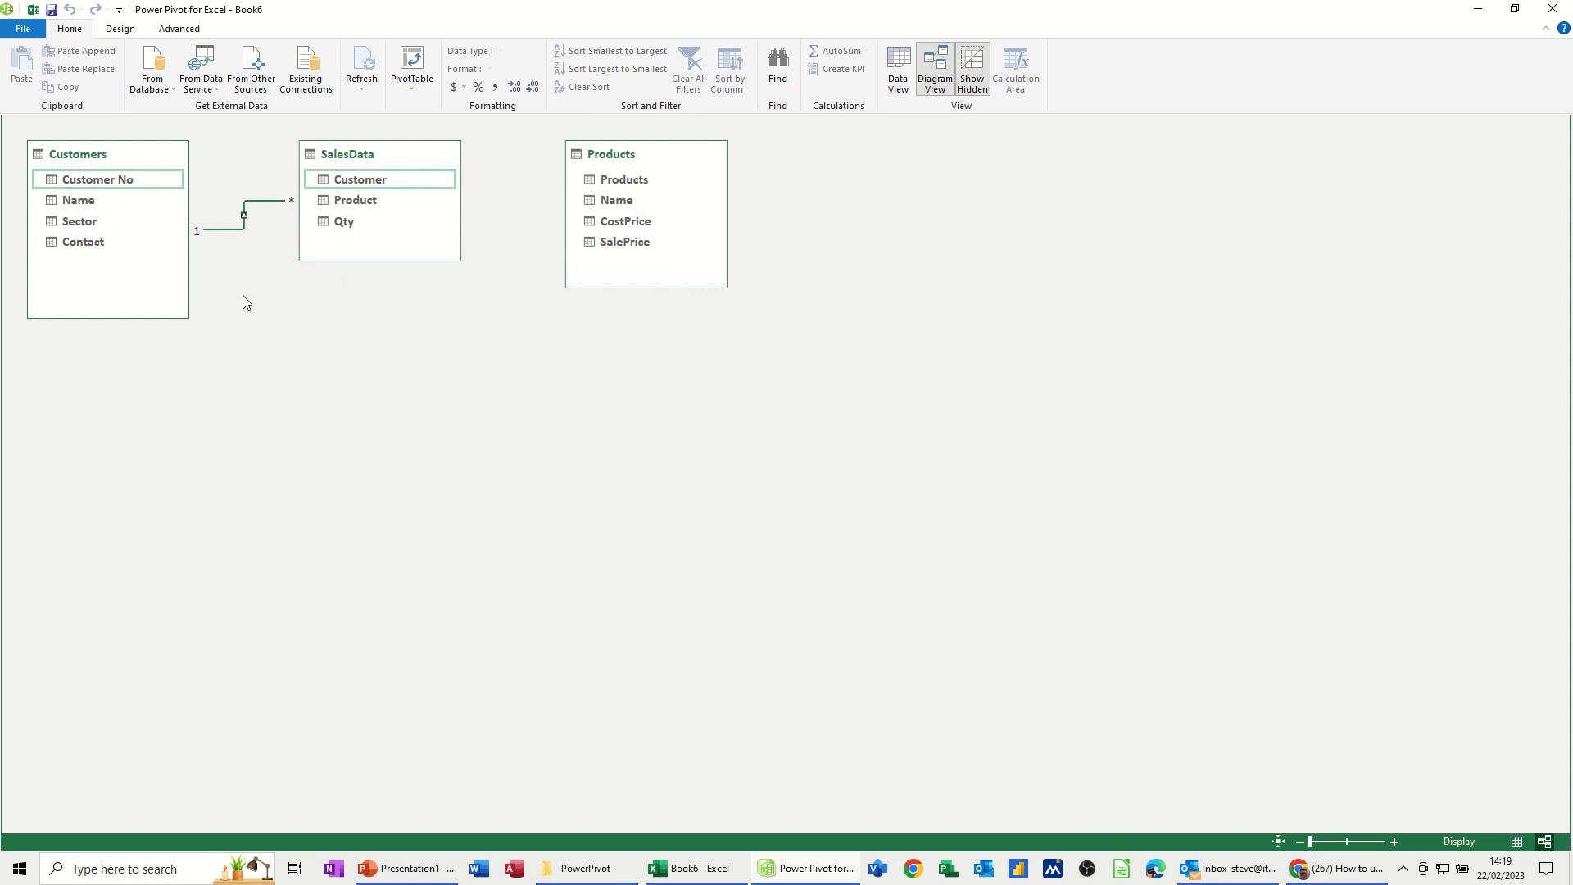
pyautogui.moveTo(390, 155); pyautogui.dragTo(426, 232)
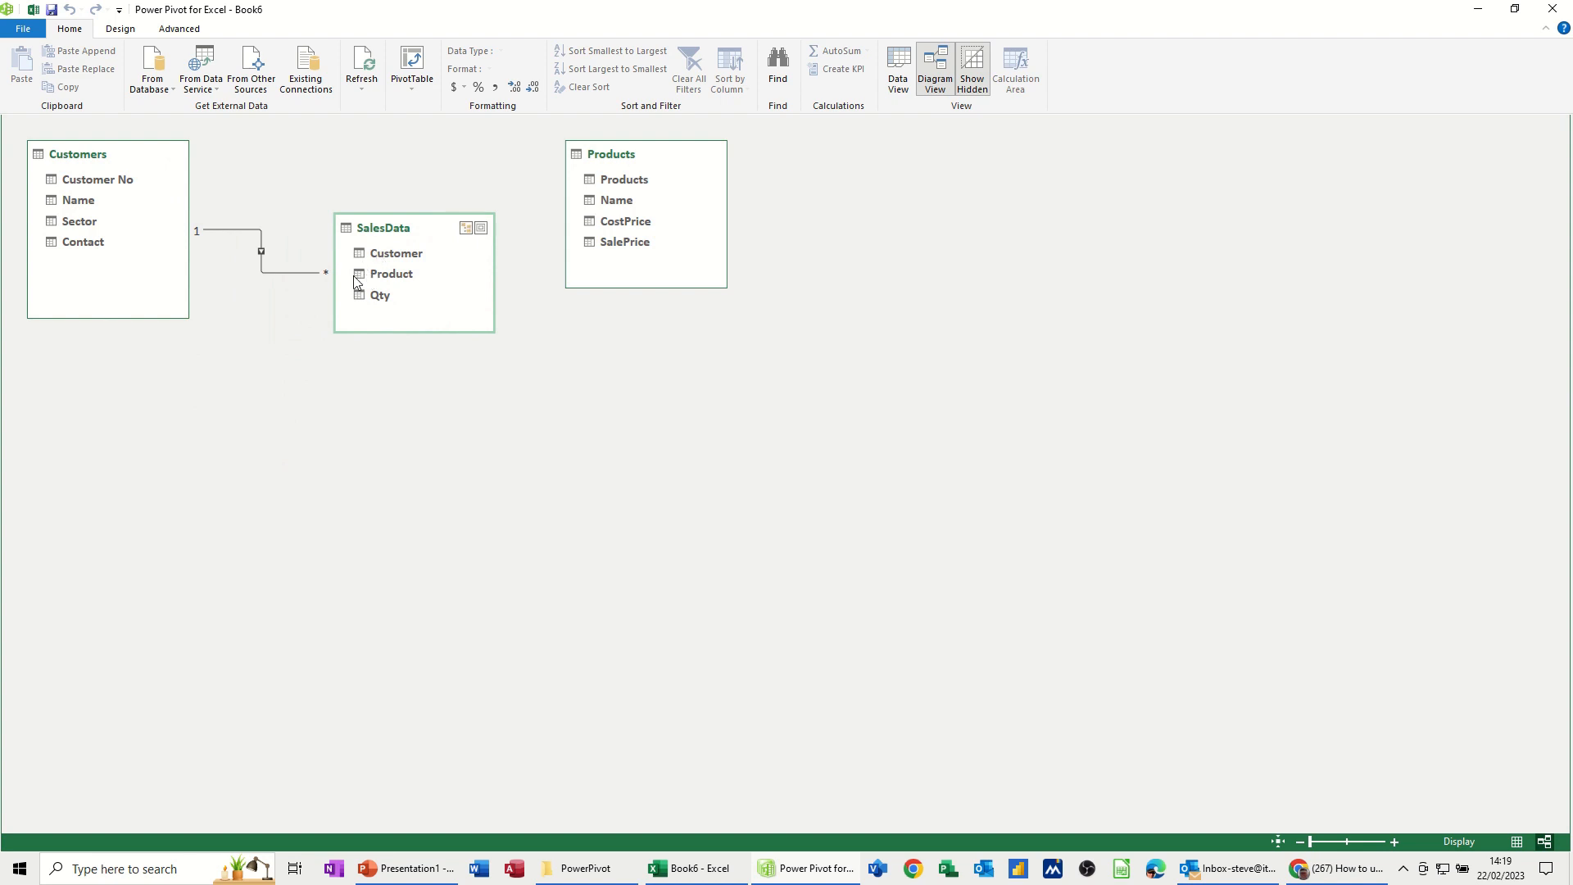
pyautogui.click(640, 182)
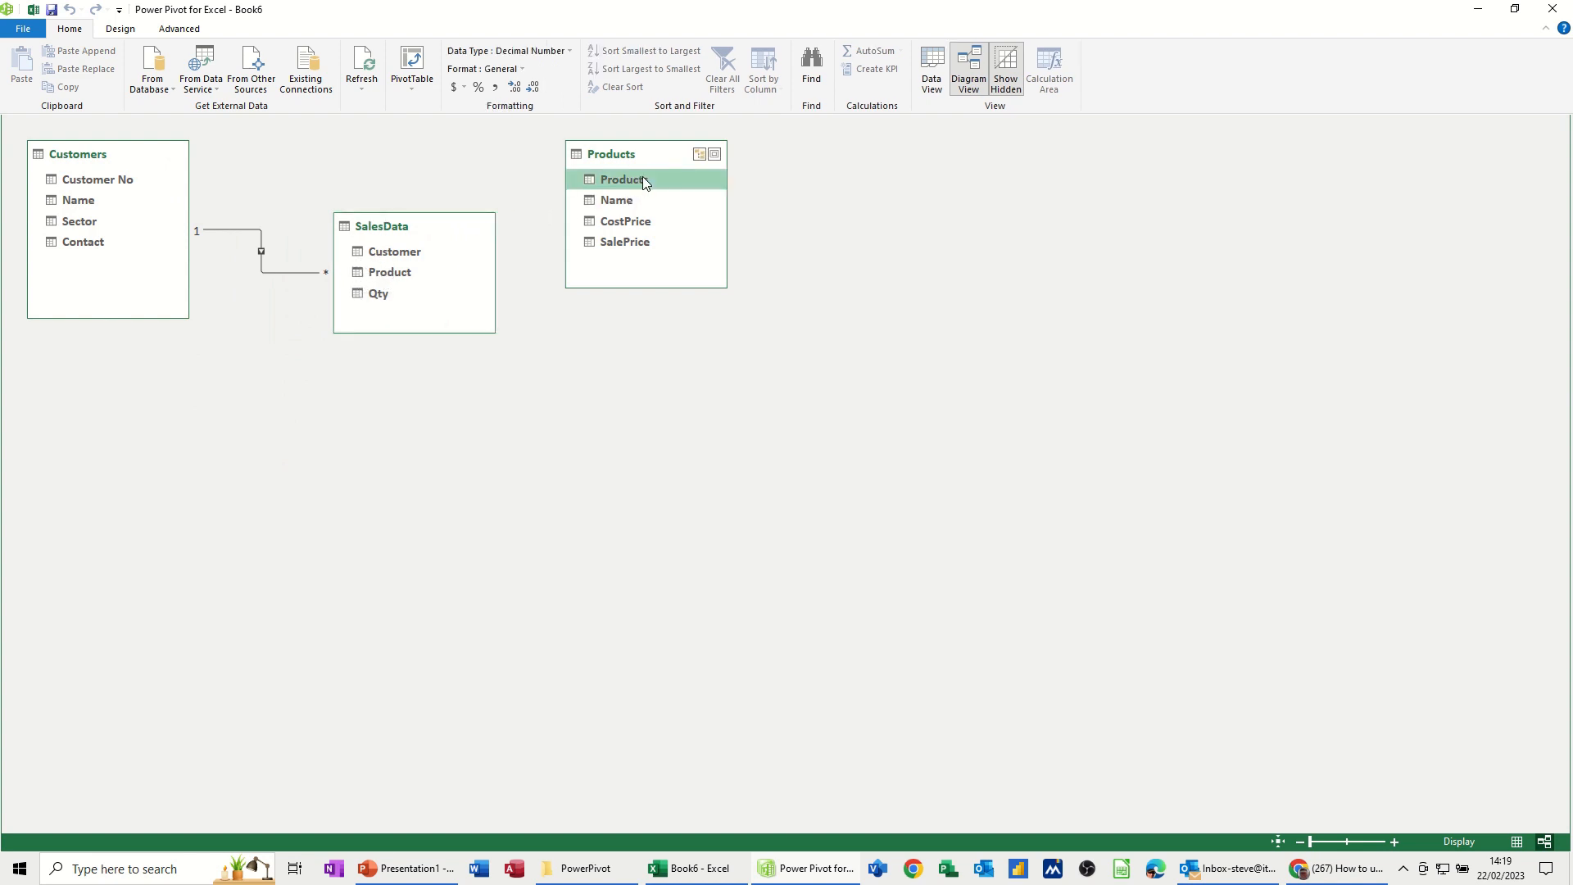
pyautogui.moveTo(642, 176)
pyautogui.mouseDown()
pyautogui.moveTo(565, 191)
pyautogui.moveTo(390, 284)
pyautogui.moveTo(422, 277)
pyautogui.mouseUp()
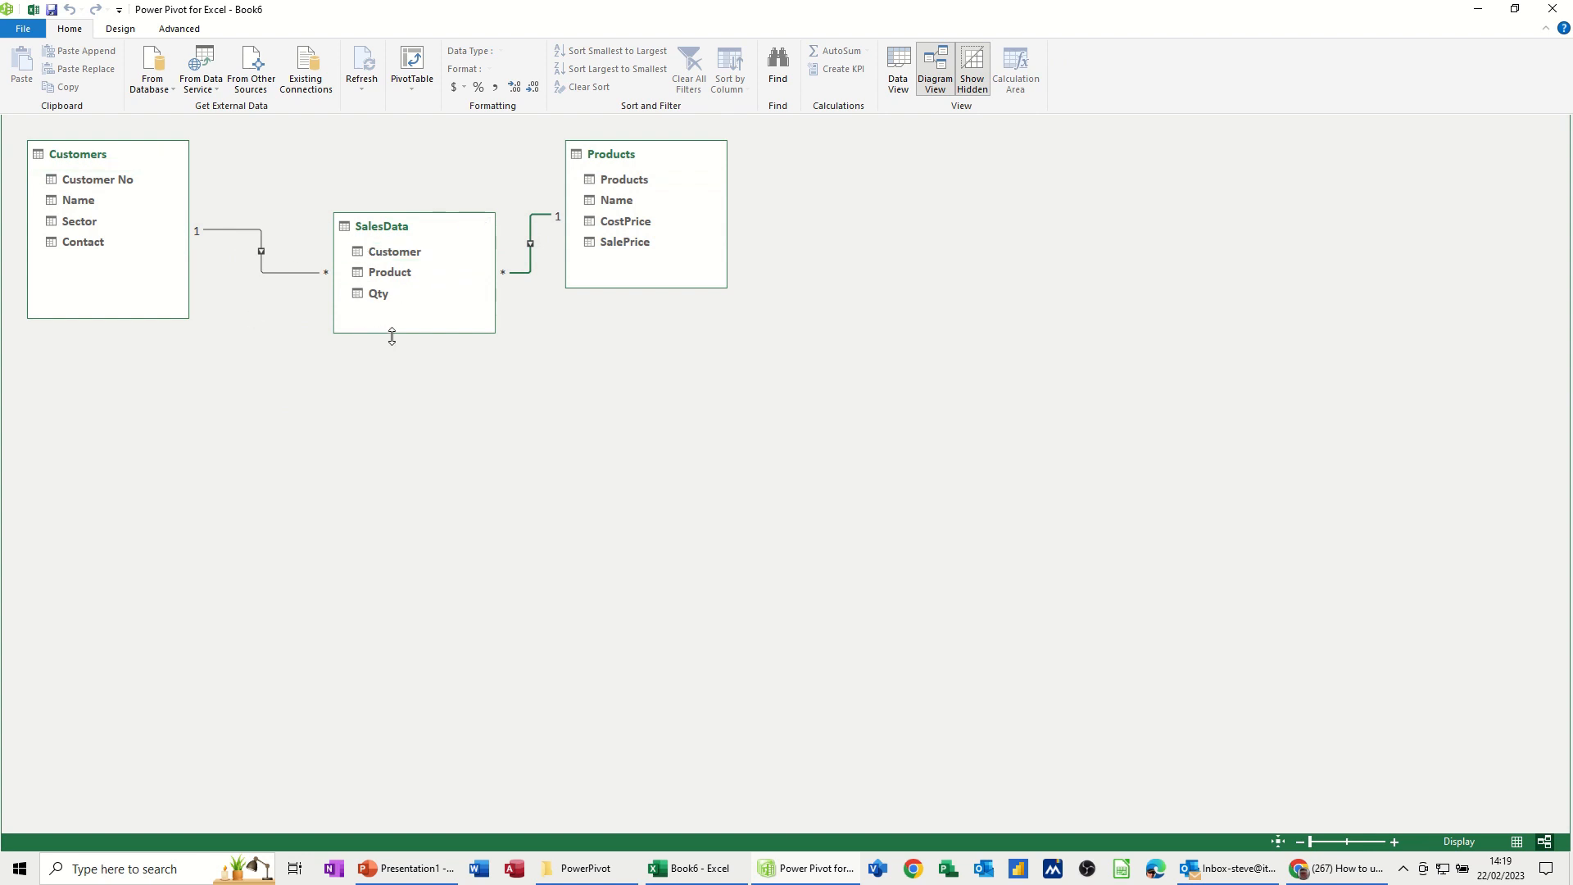
pyautogui.moveTo(398, 332); pyautogui.dragTo(399, 343)
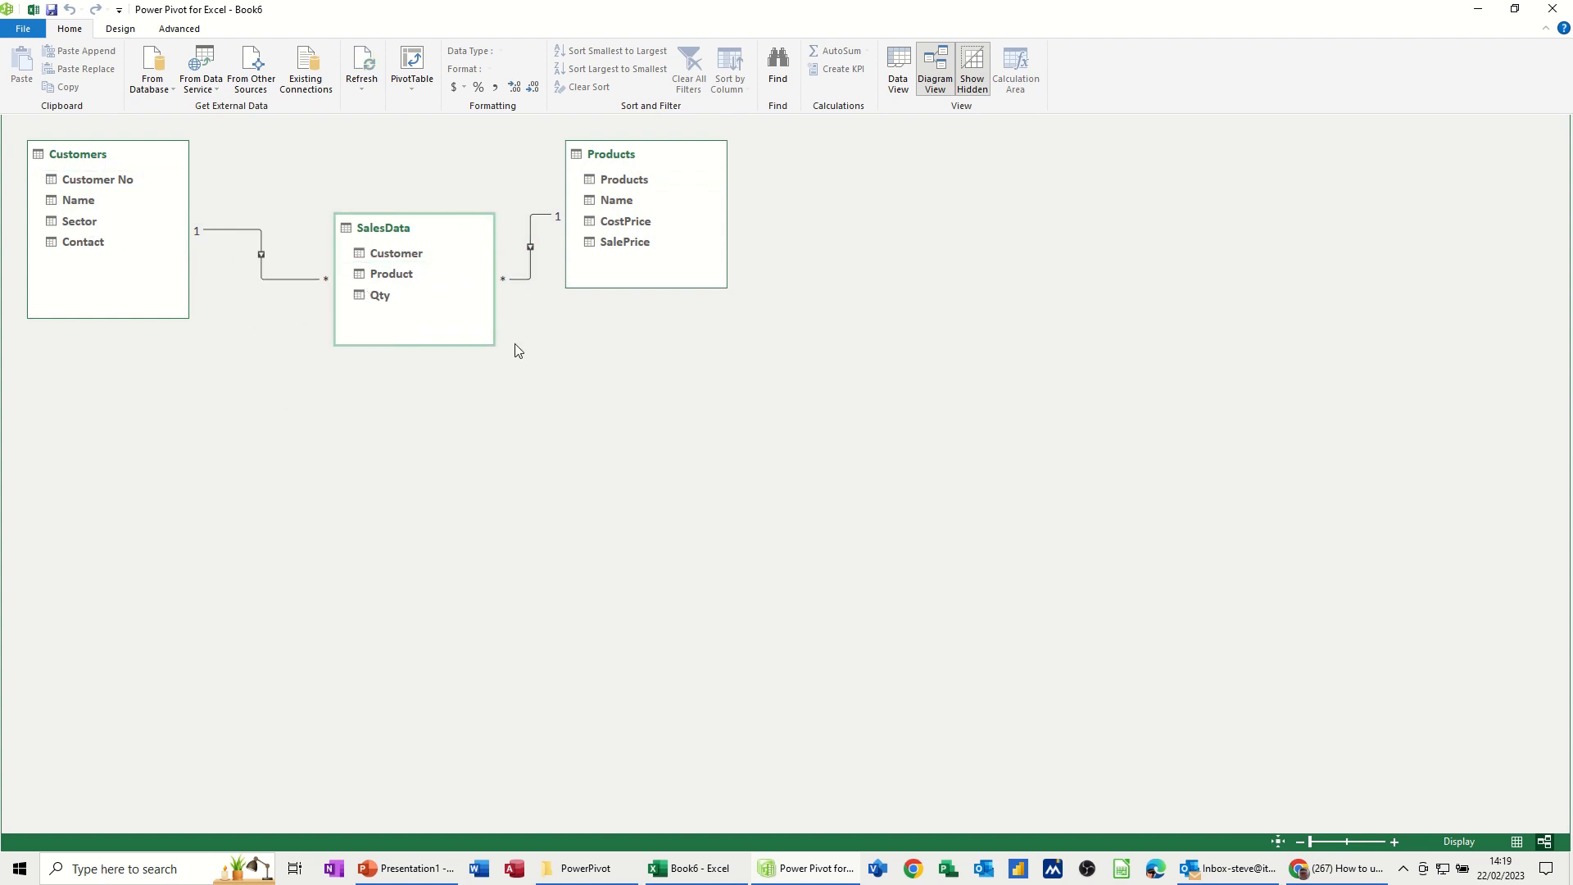
# Return to Data View and examine the related columns in the Customers, Products and SalesData tables.
pyautogui.click(895, 67)
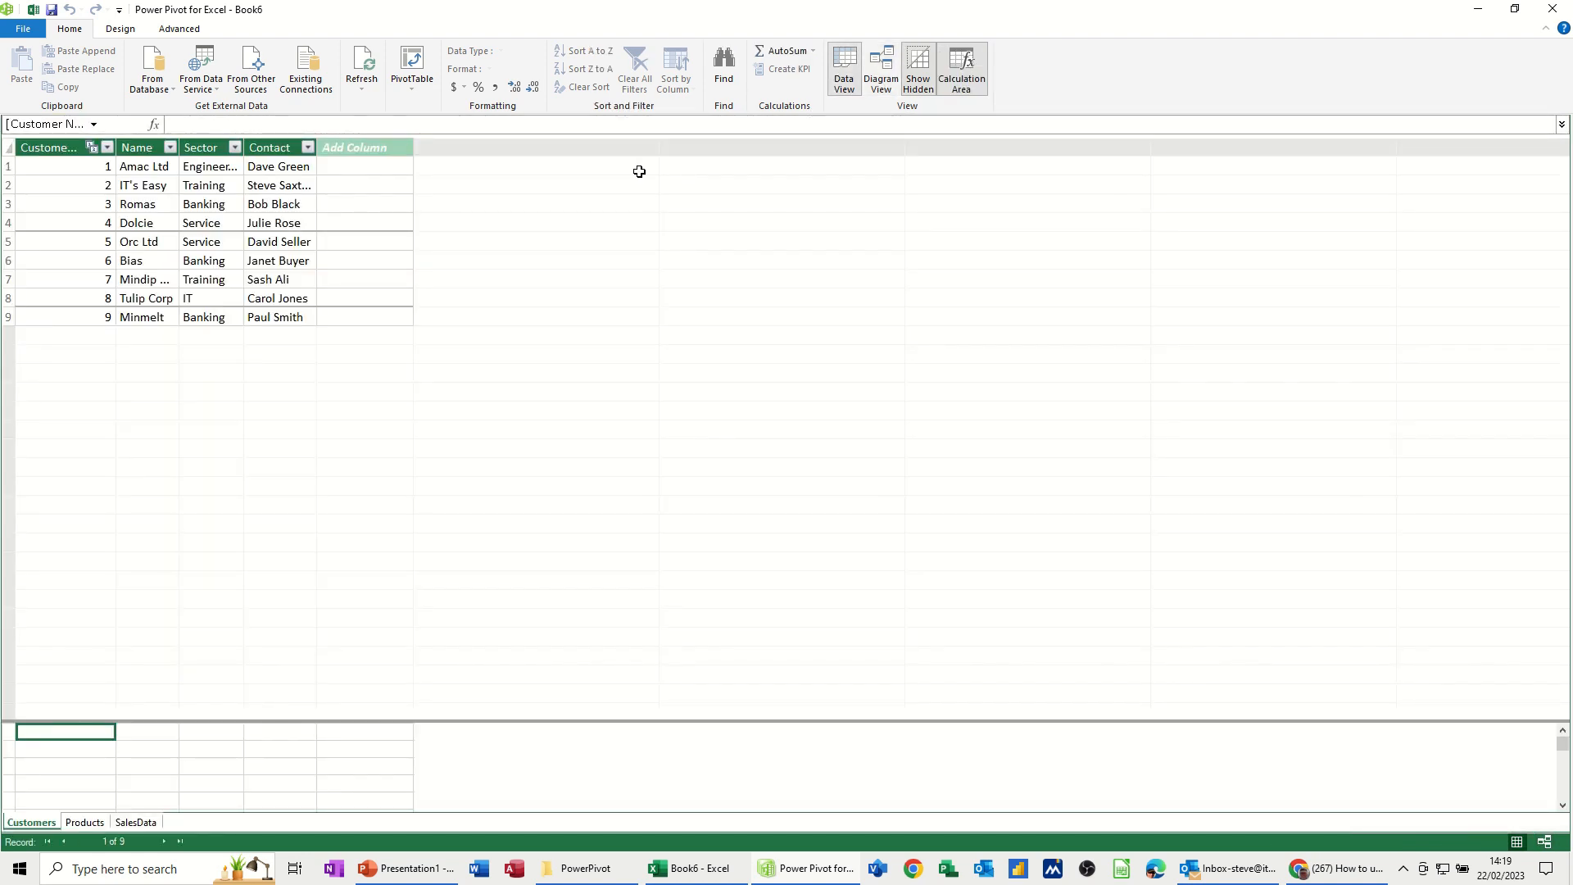
pyautogui.click(85, 822)
pyautogui.click(126, 823)
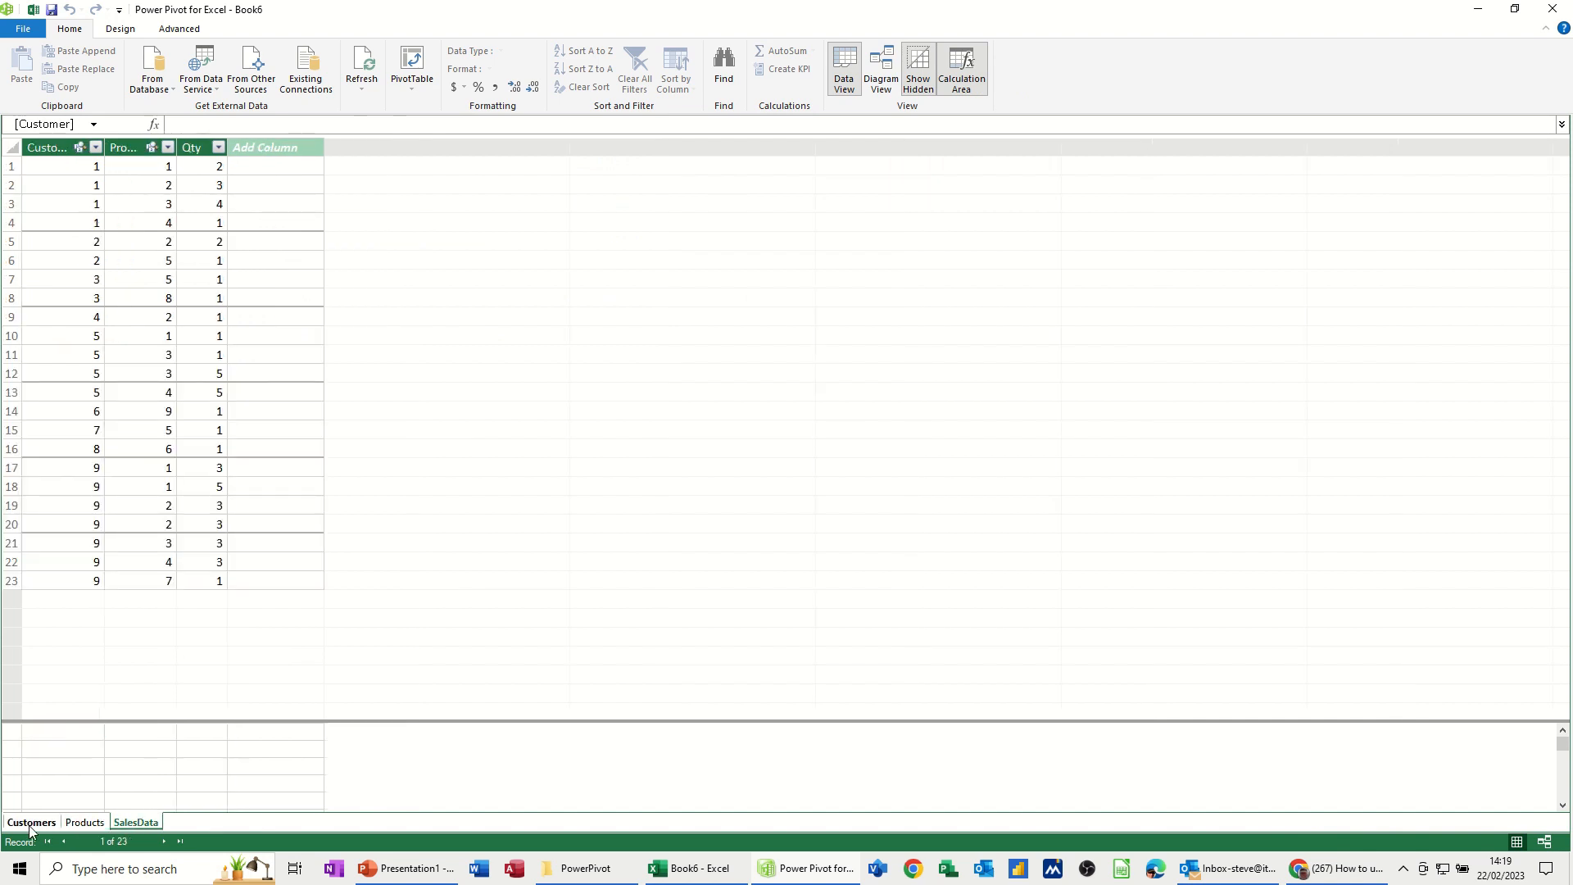
pyautogui.click(51, 823)
pyautogui.click(79, 823)
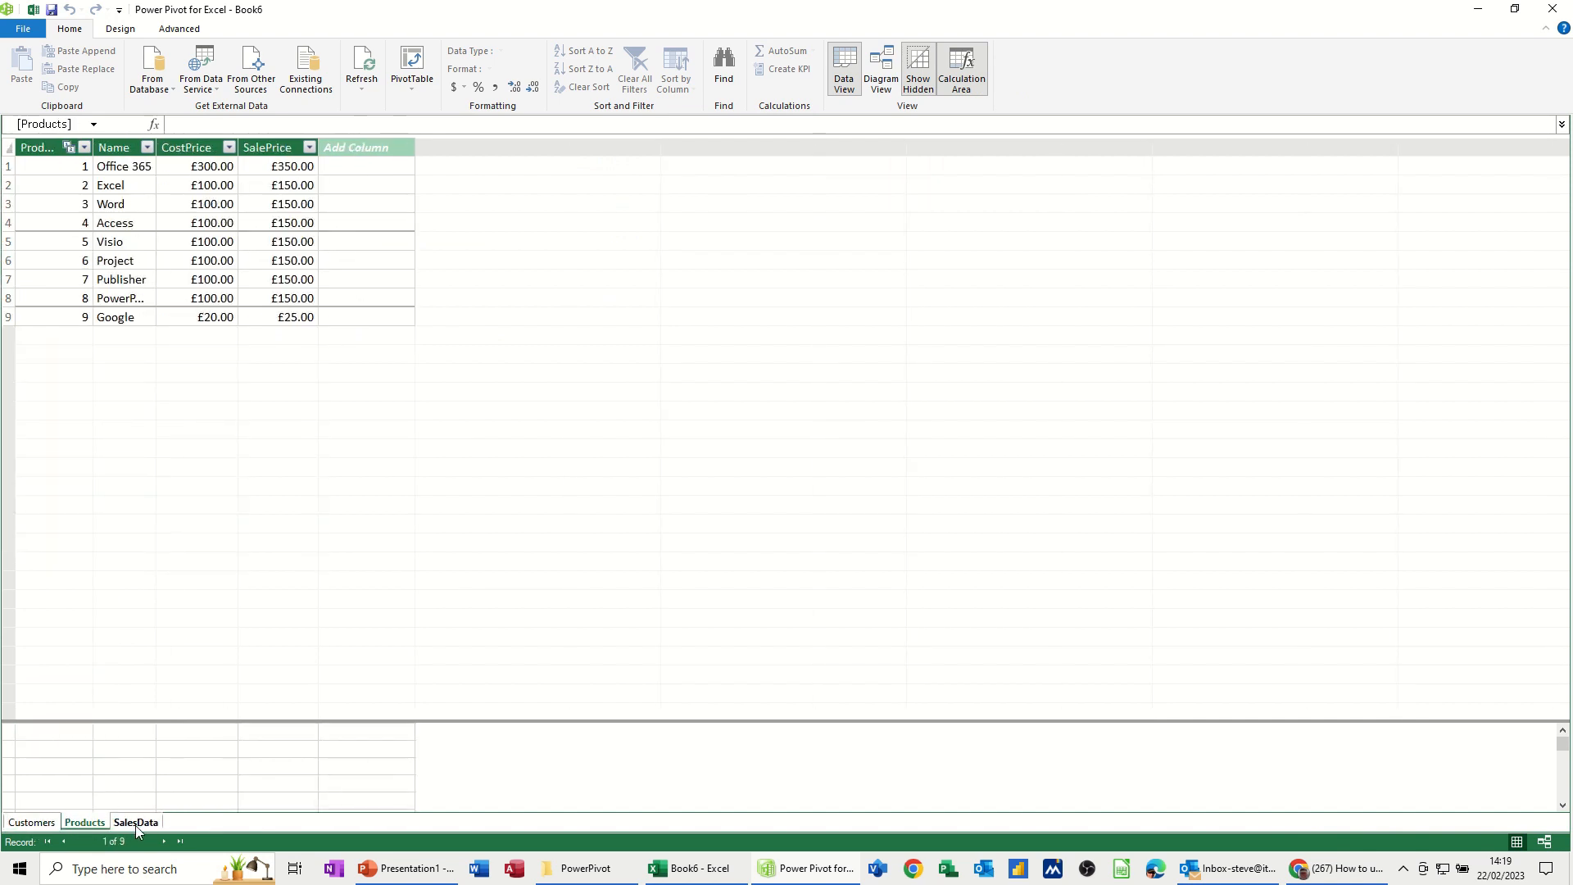
pyautogui.click(135, 822)
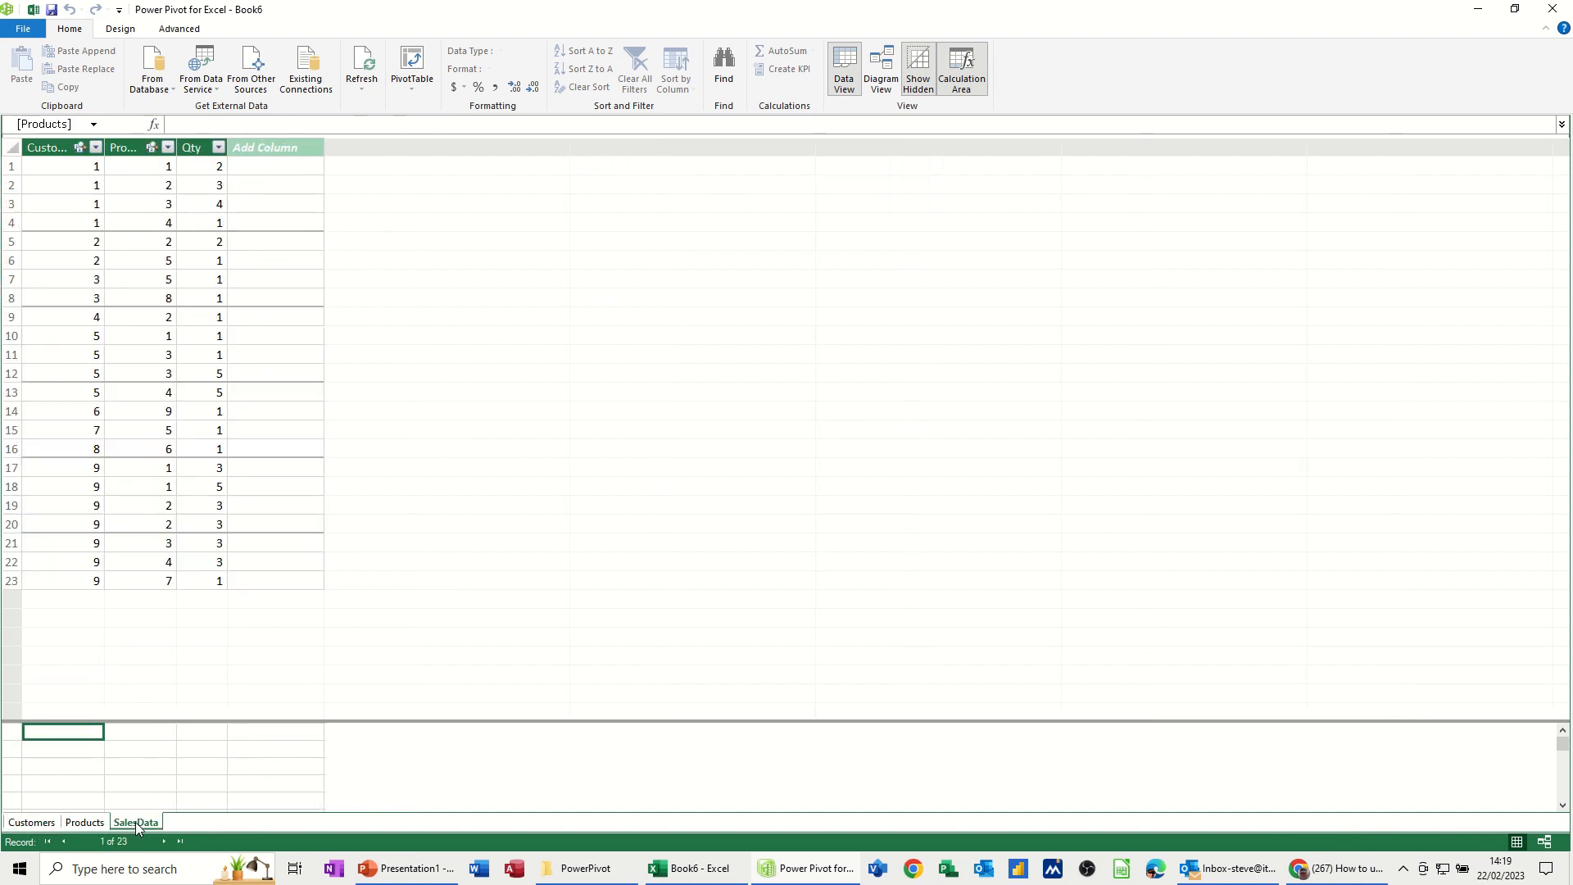
pyautogui.click(77, 822)
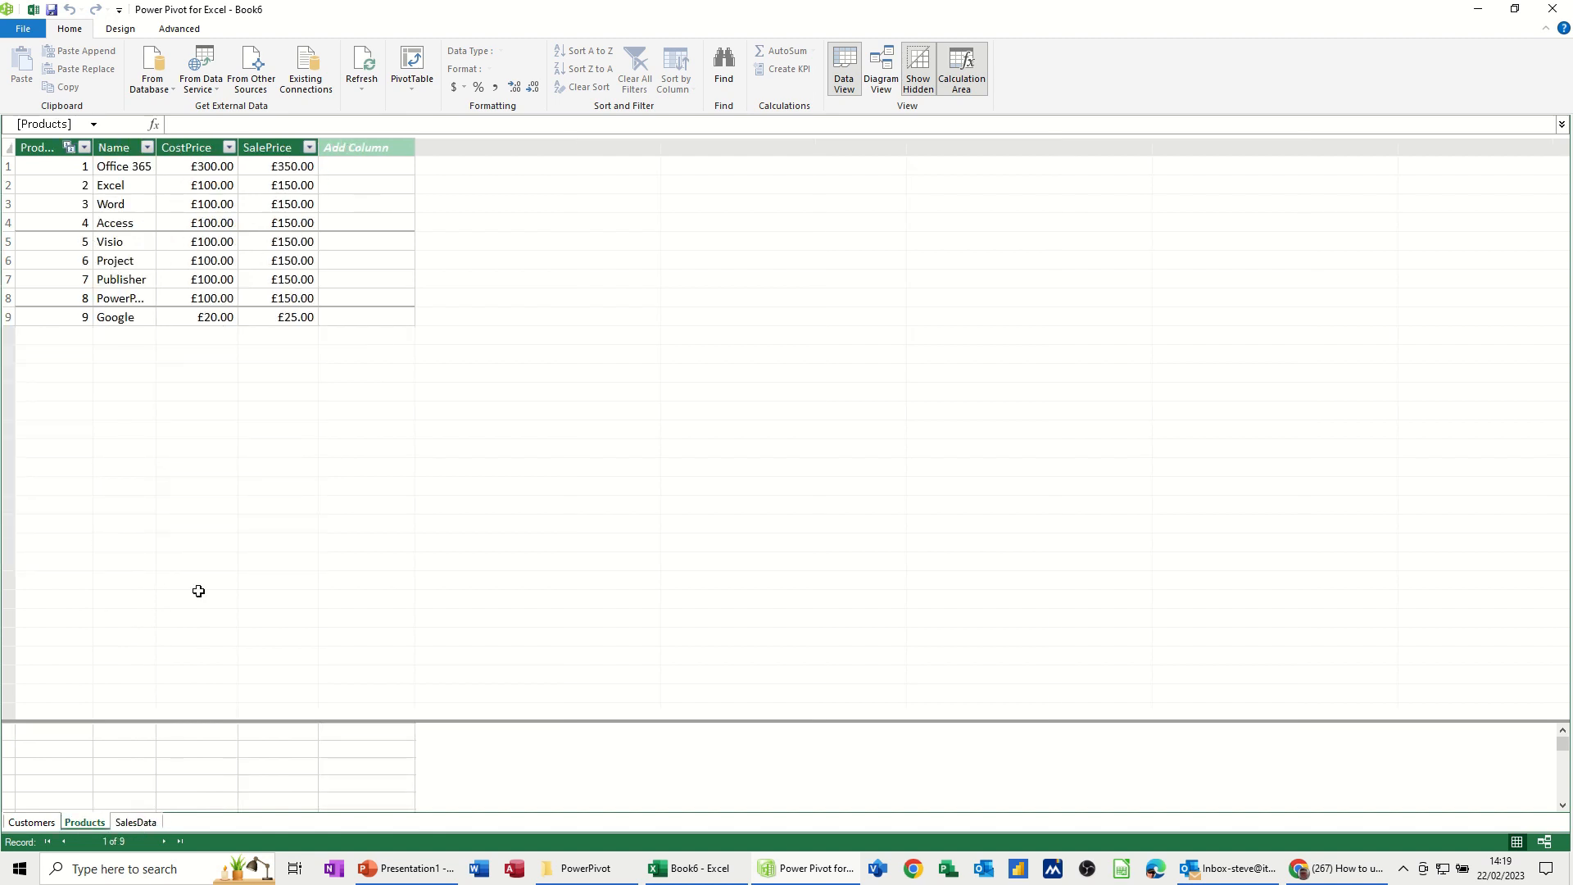
# Add a new column named CostPrice to the SalesData table and select its first cell.
pyautogui.click(136, 822)
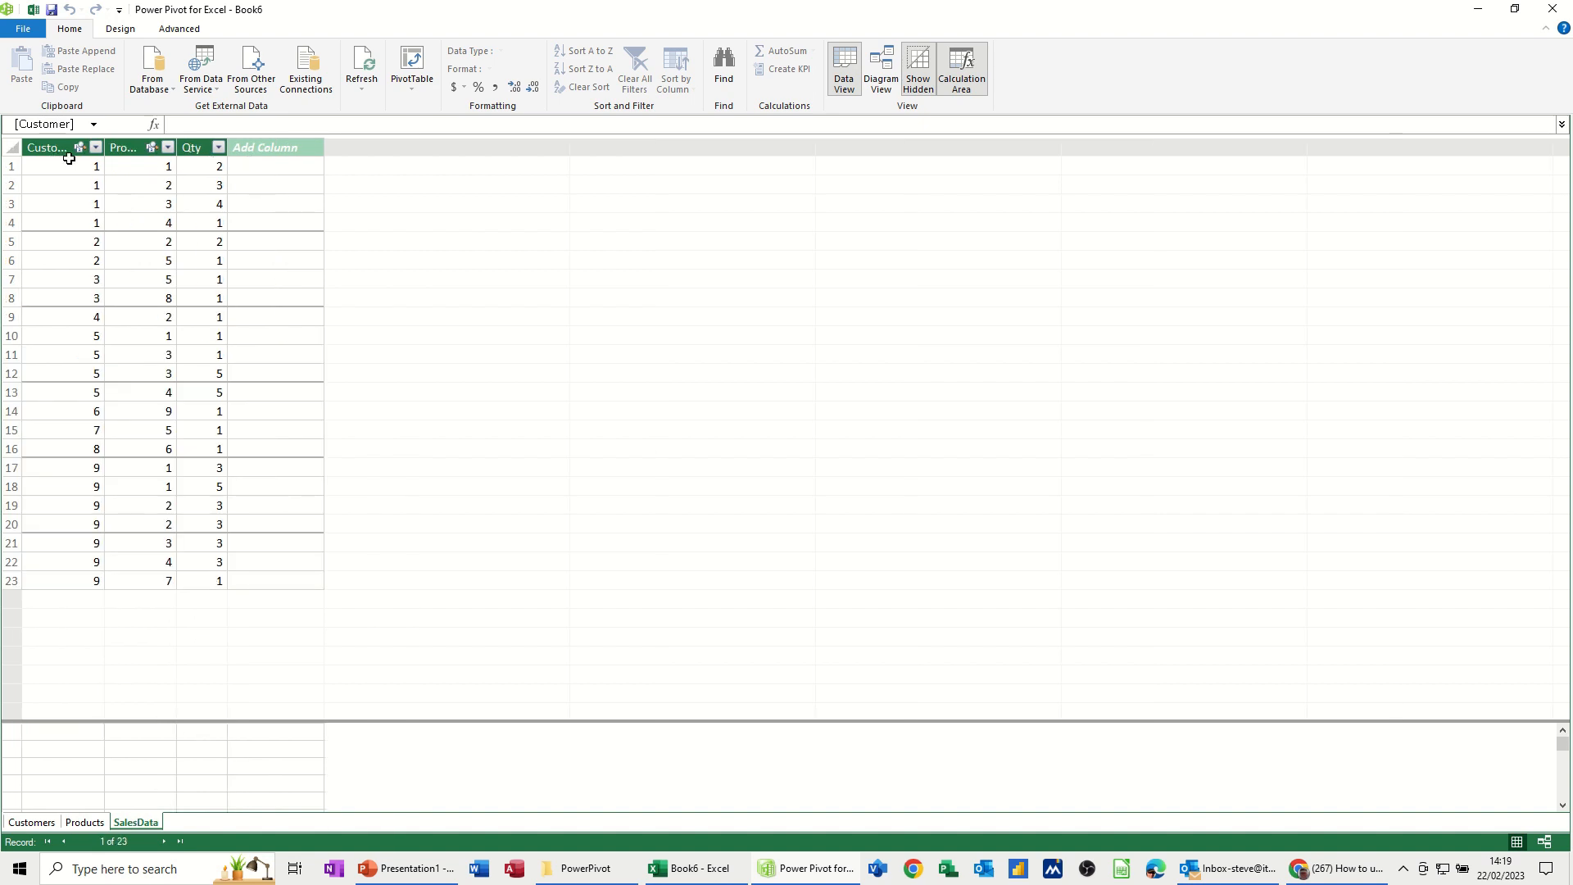
pyautogui.click(267, 164)
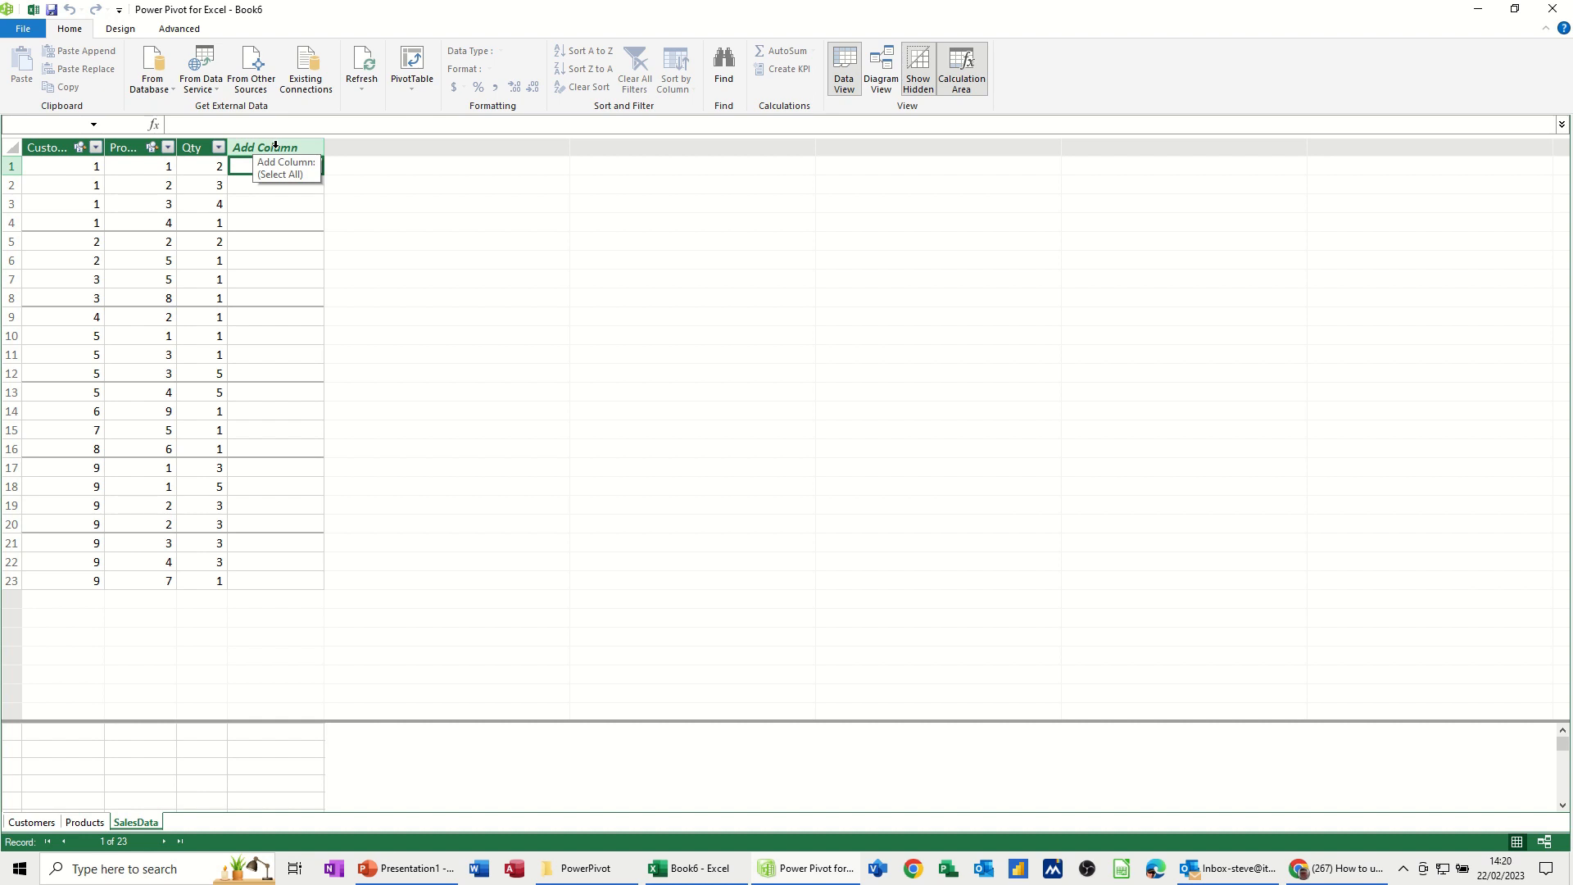
pyautogui.doubleClick(275, 146)
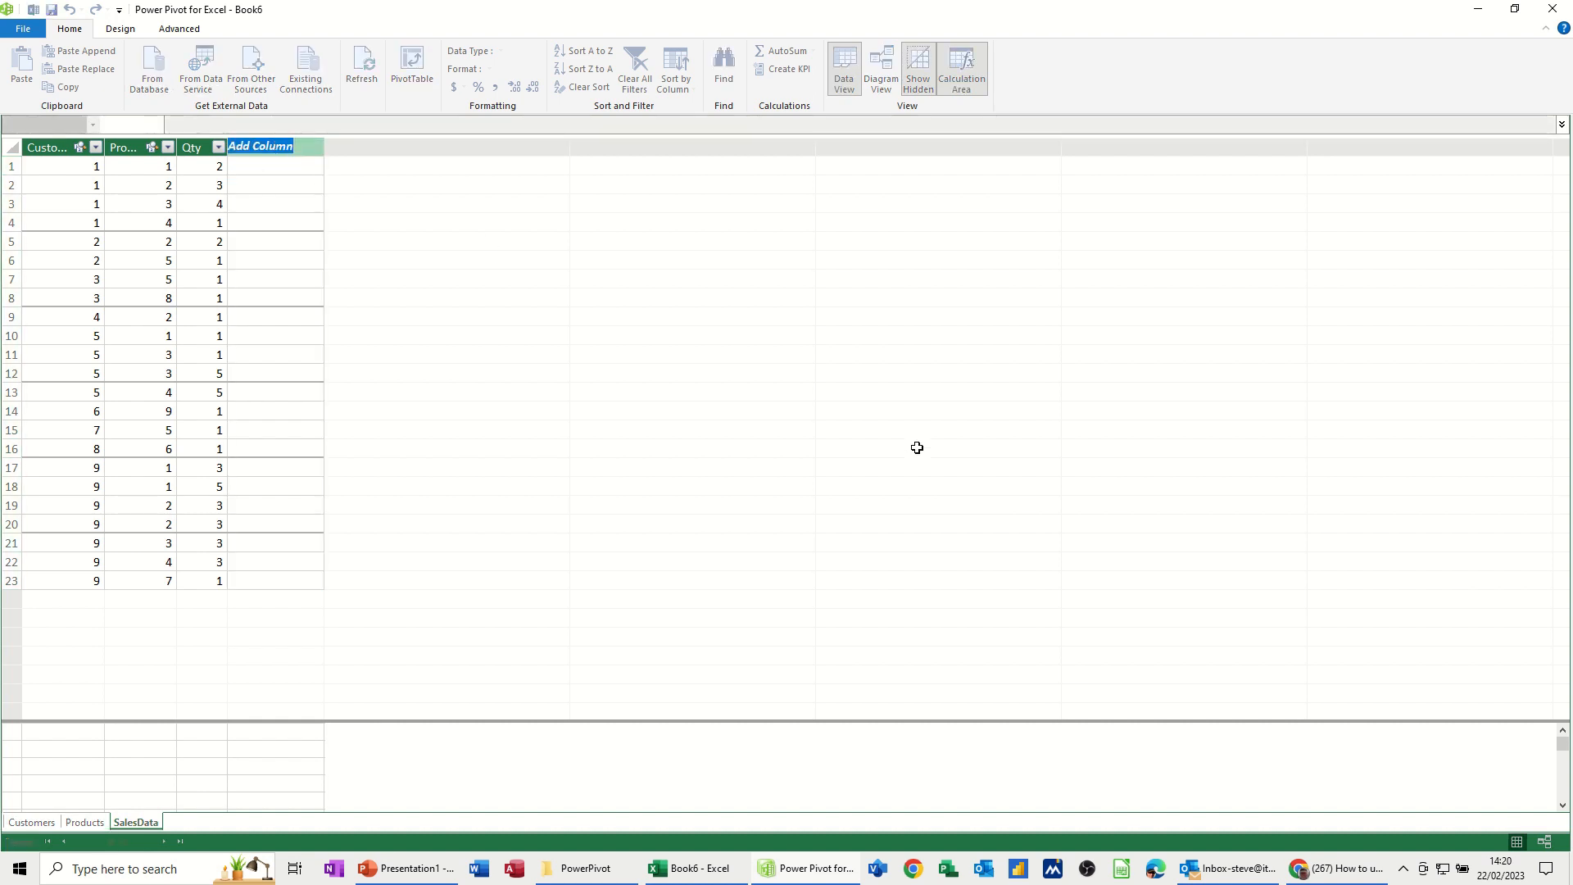
pyautogui.write('CostPrice')
pyautogui.click(269, 169)
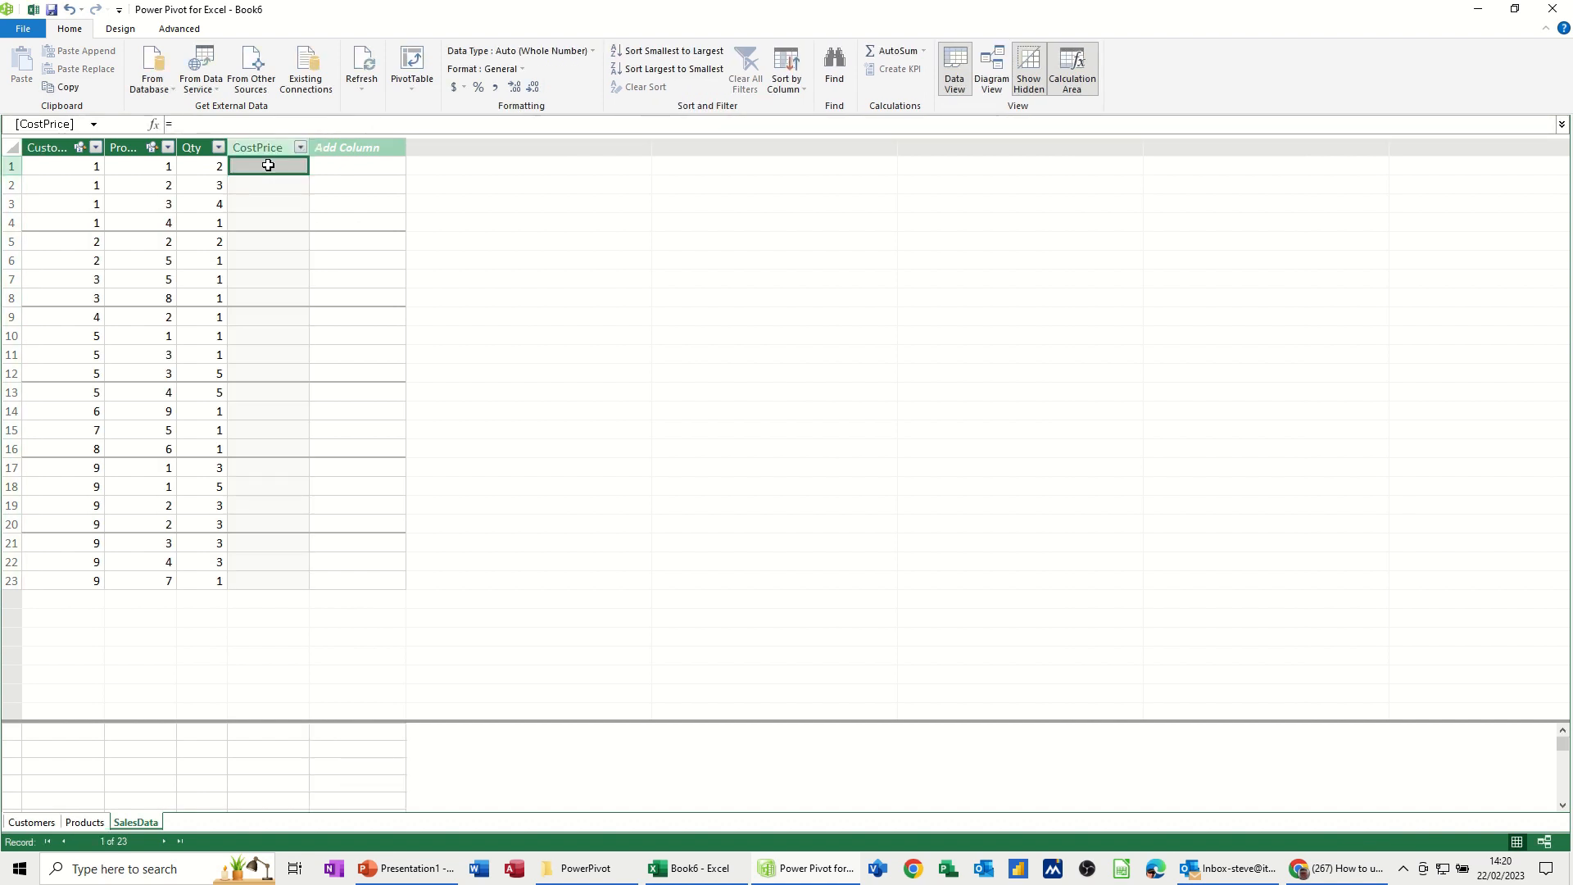
# Calculate the CostPrice column in SalesData with =RELATED(Products[CostPrice]) and check it against the Products table.
pyautogui.click(226, 124)
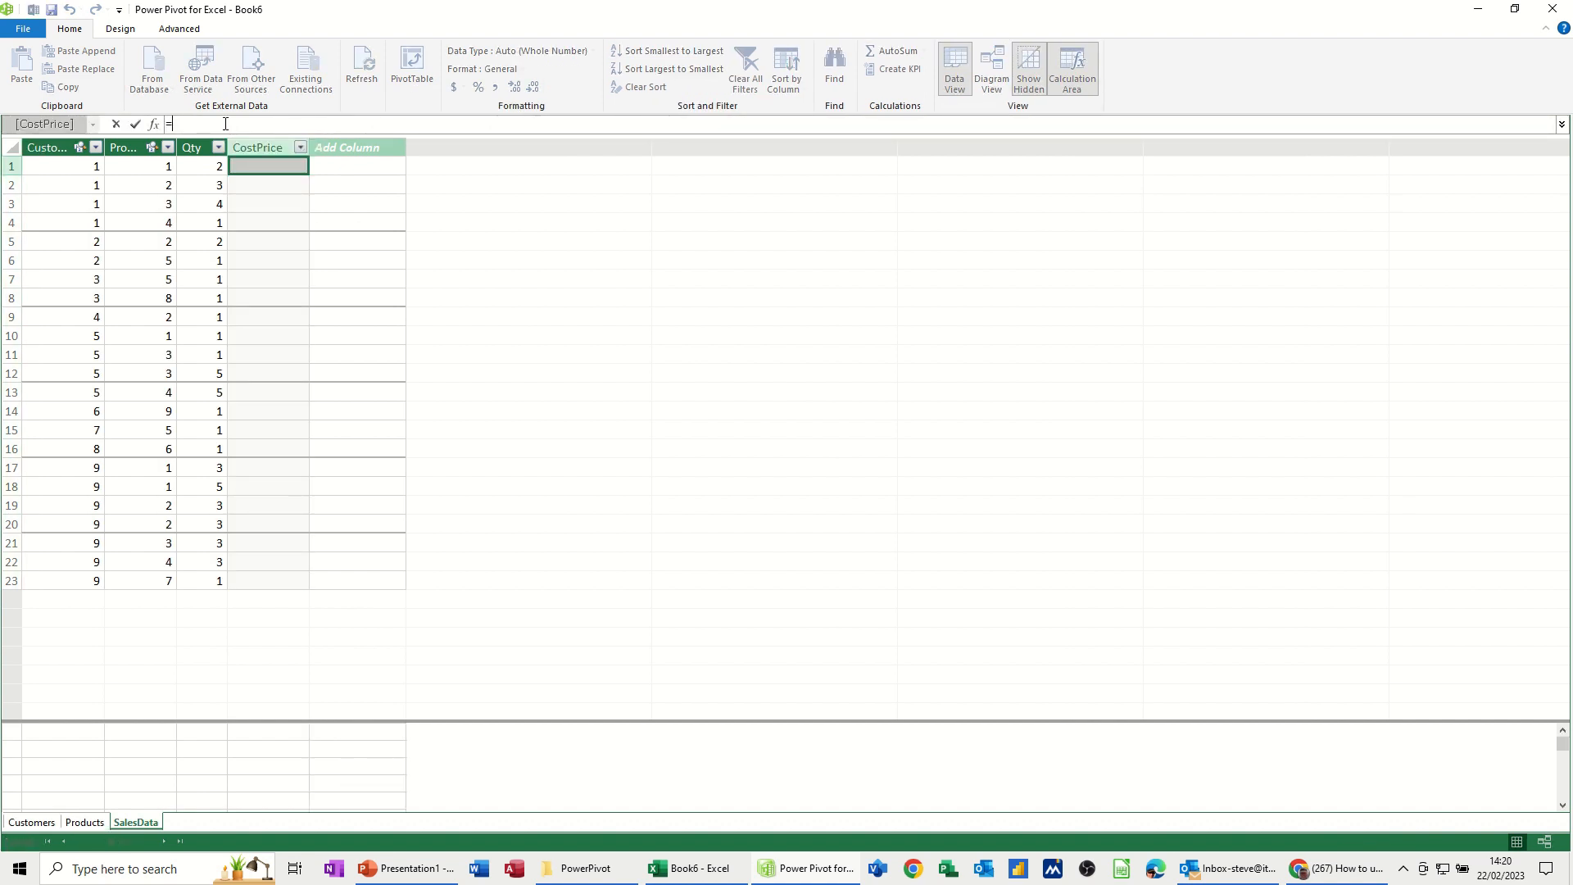
pyautogui.write('=related')
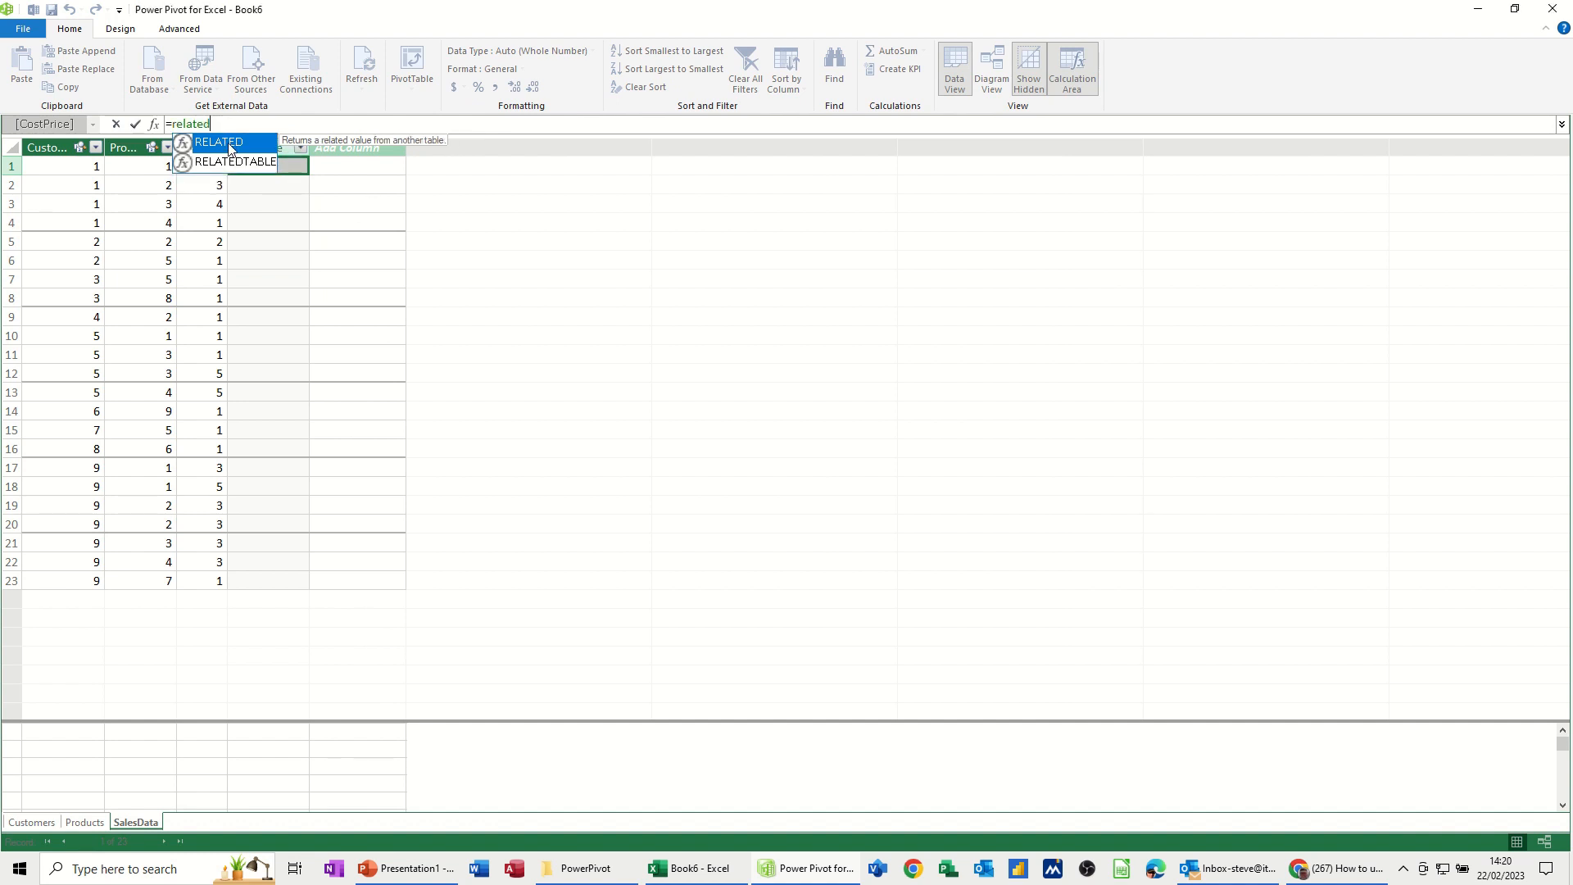
pyautogui.doubleClick(228, 148)
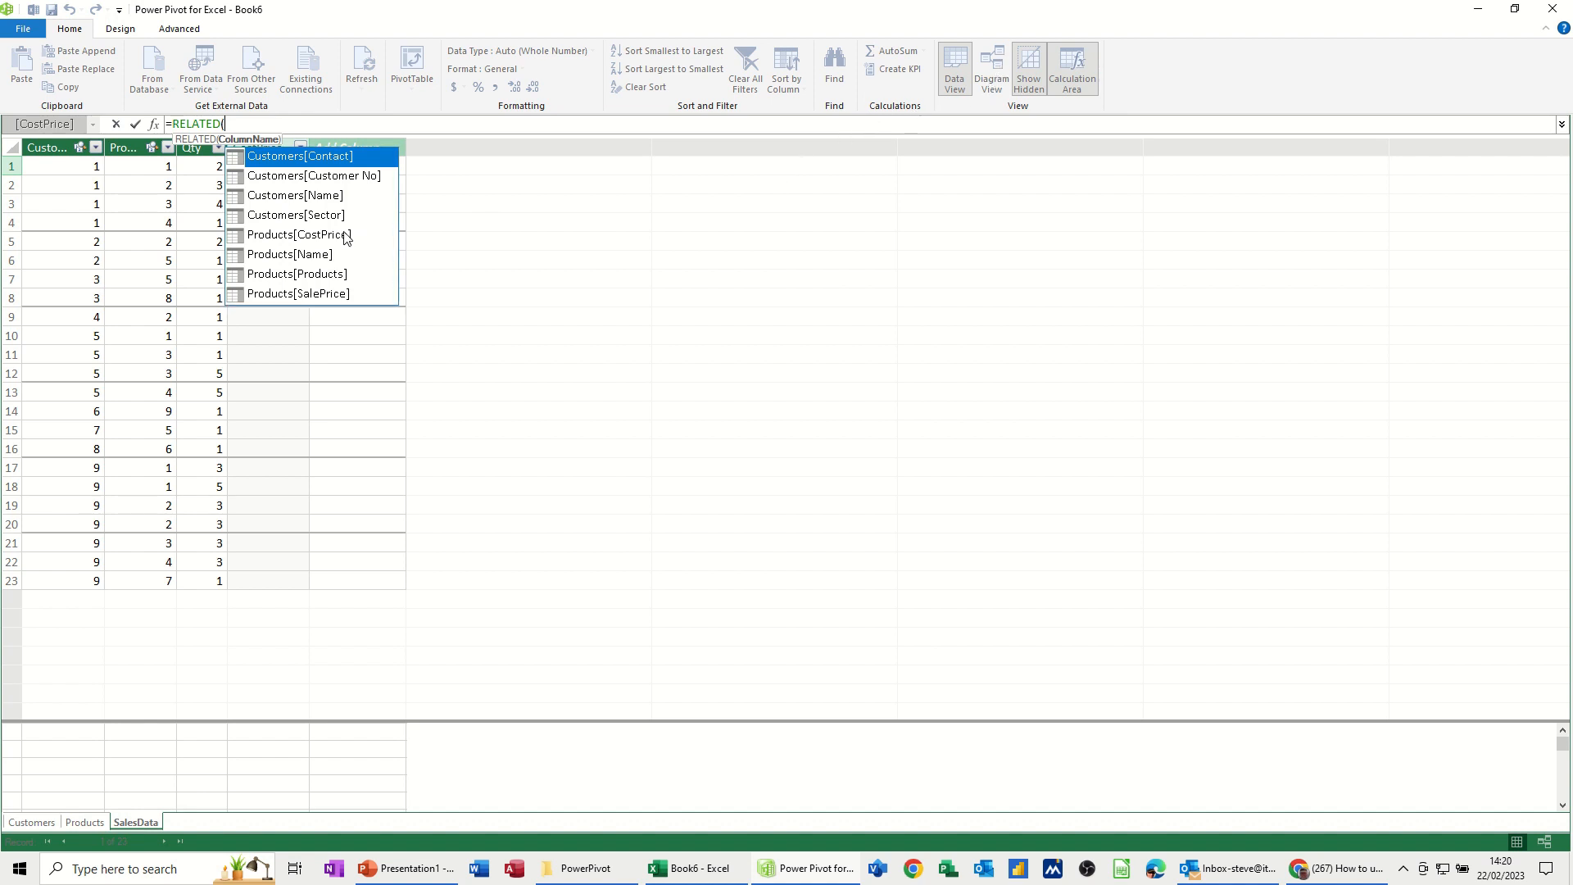
pyautogui.doubleClick(281, 237)
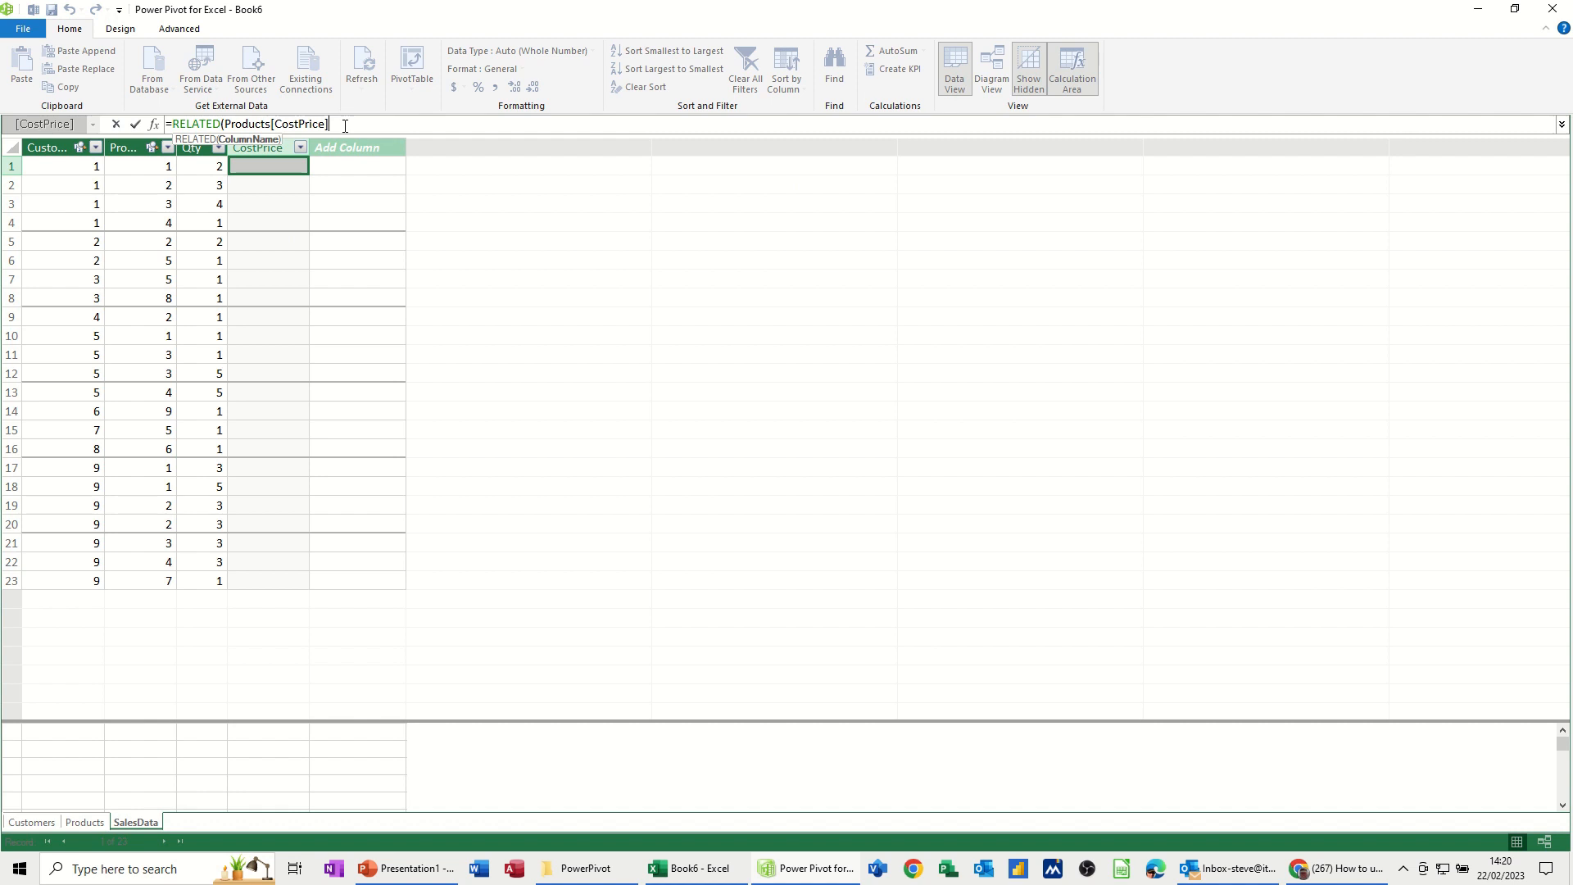
pyautogui.write(')')
pyautogui.press('Return')
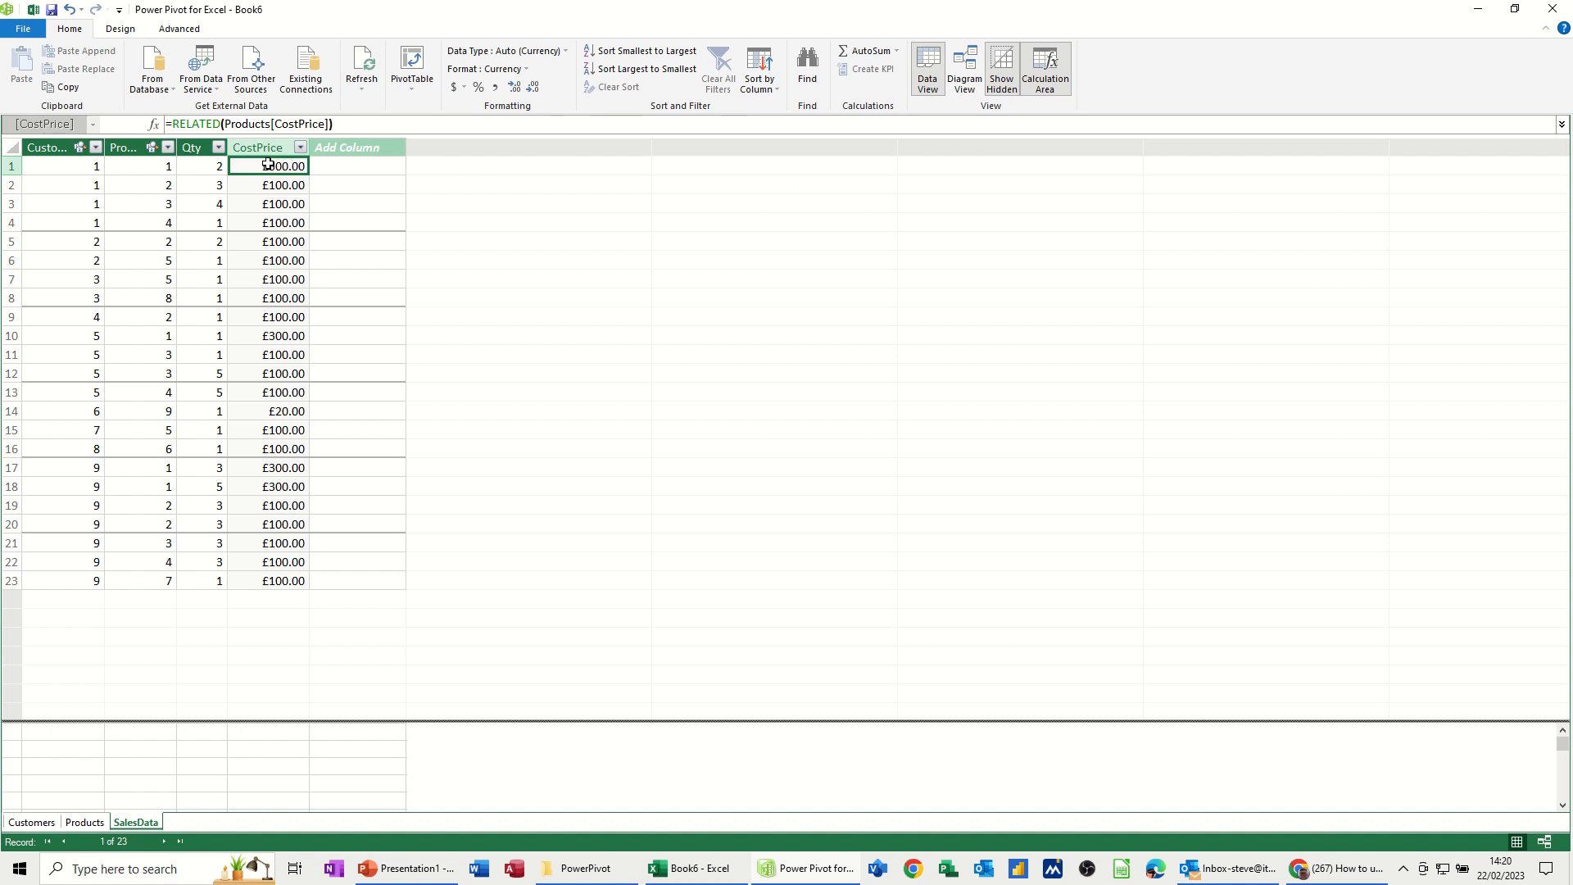
pyautogui.click(86, 823)
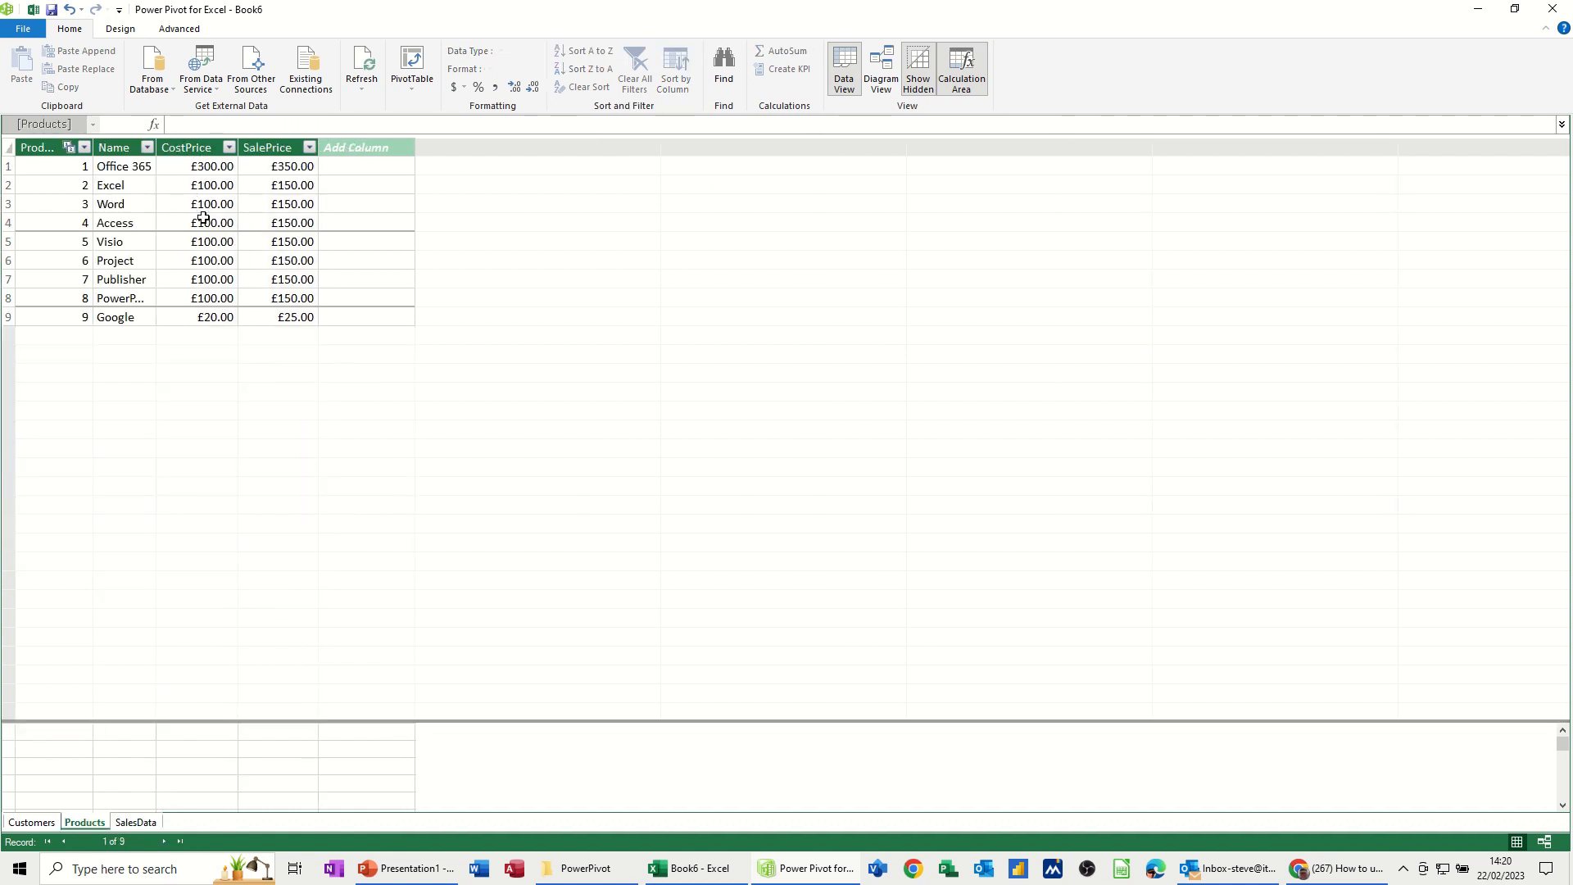
pyautogui.click(146, 822)
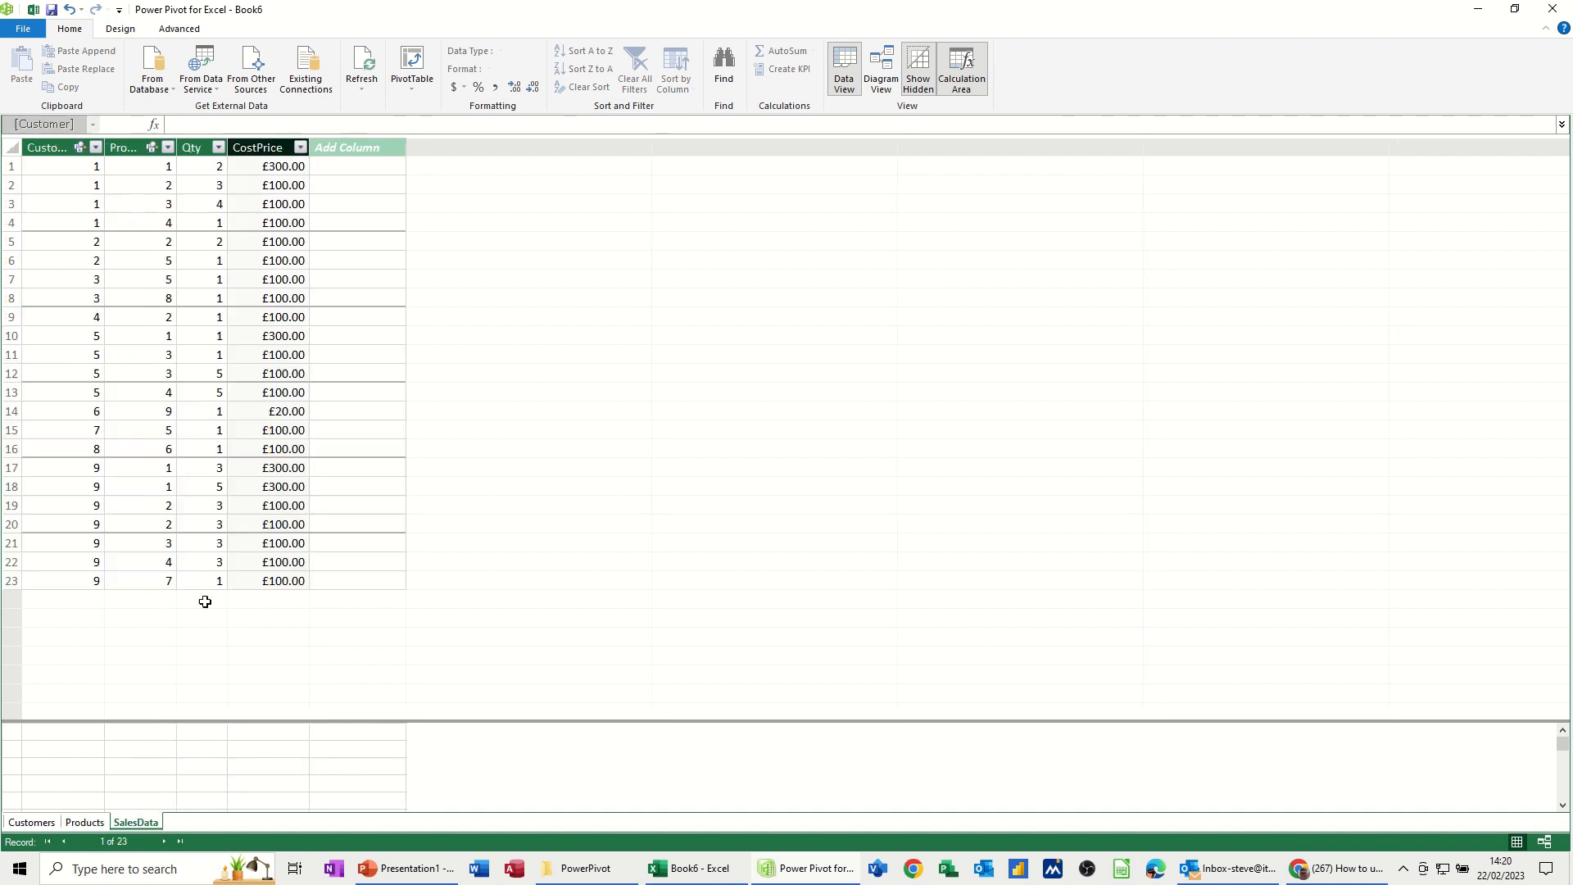
# Add a new column named CostPriceTotal to the SalesData table and select its first cell.
pyautogui.click(341, 168)
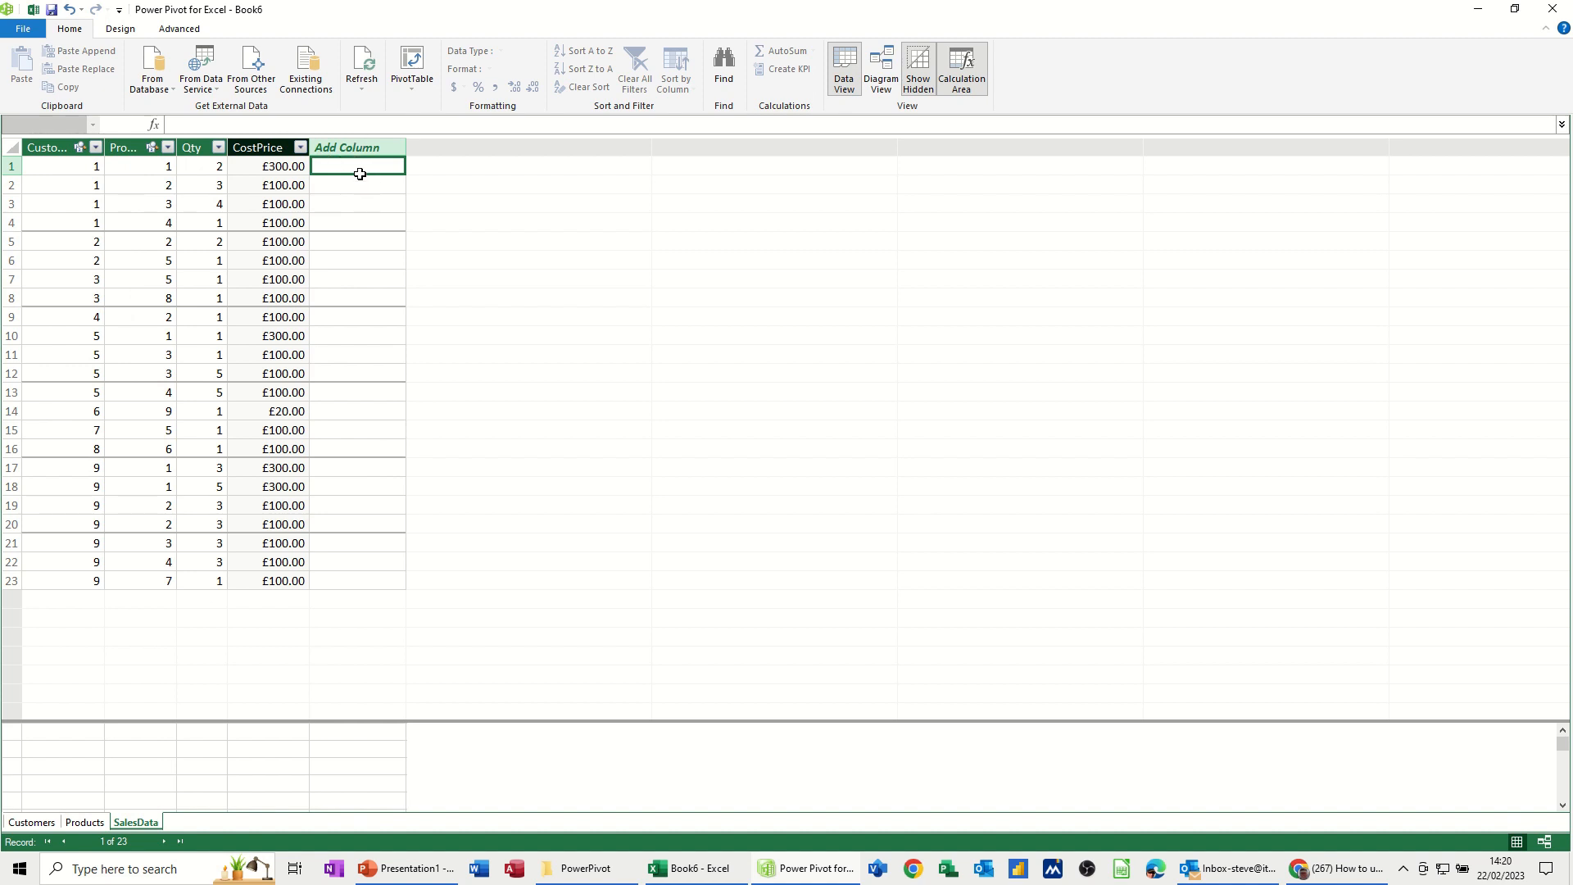
pyautogui.click(136, 824)
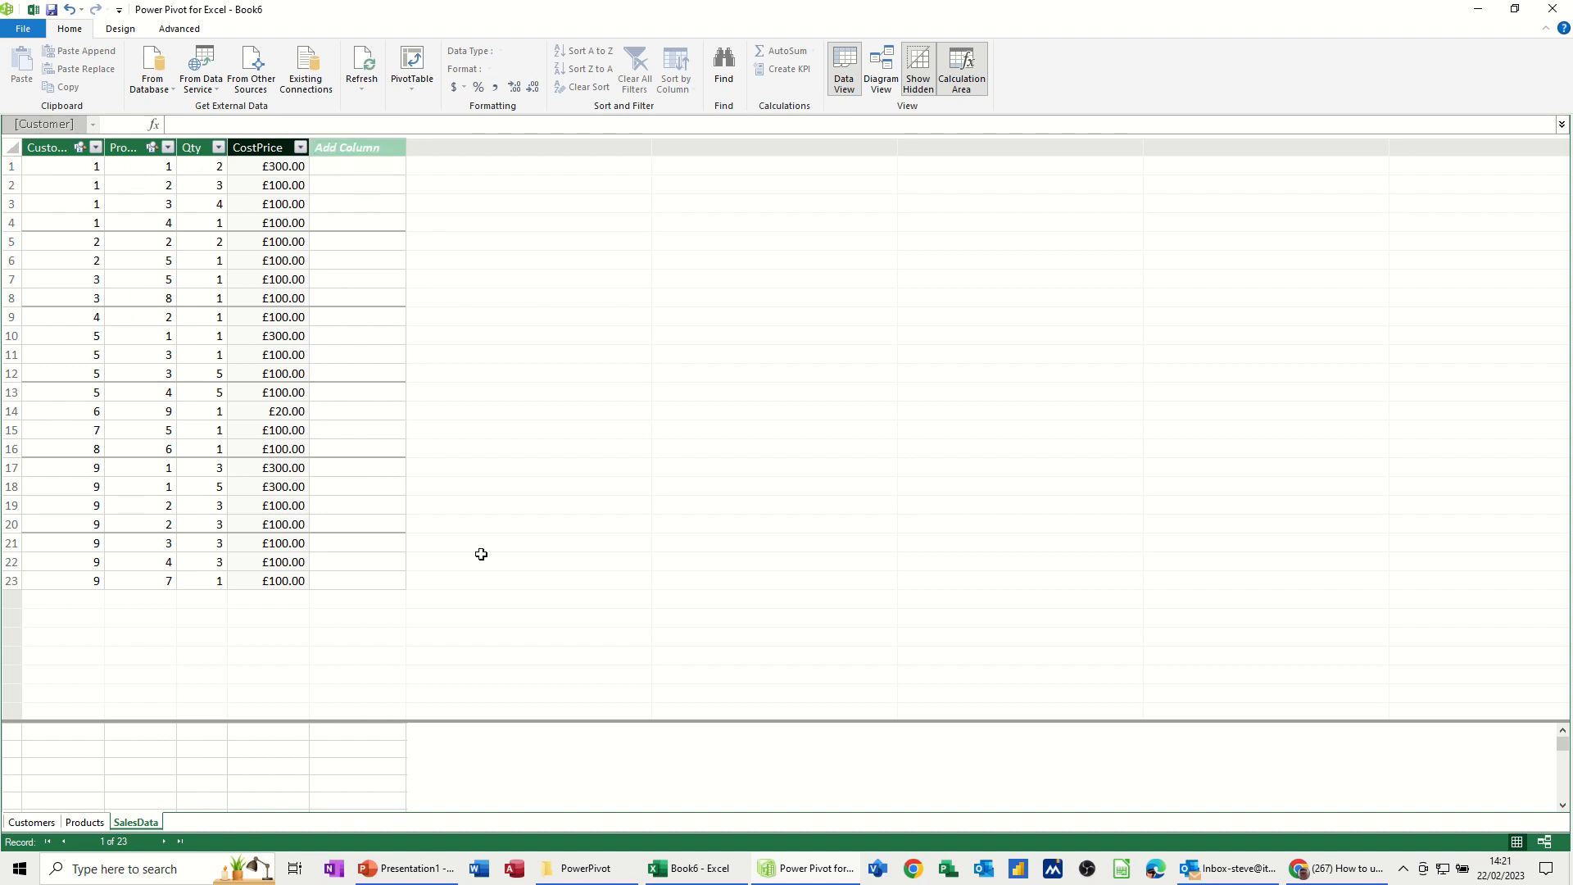
pyautogui.doubleClick(347, 147)
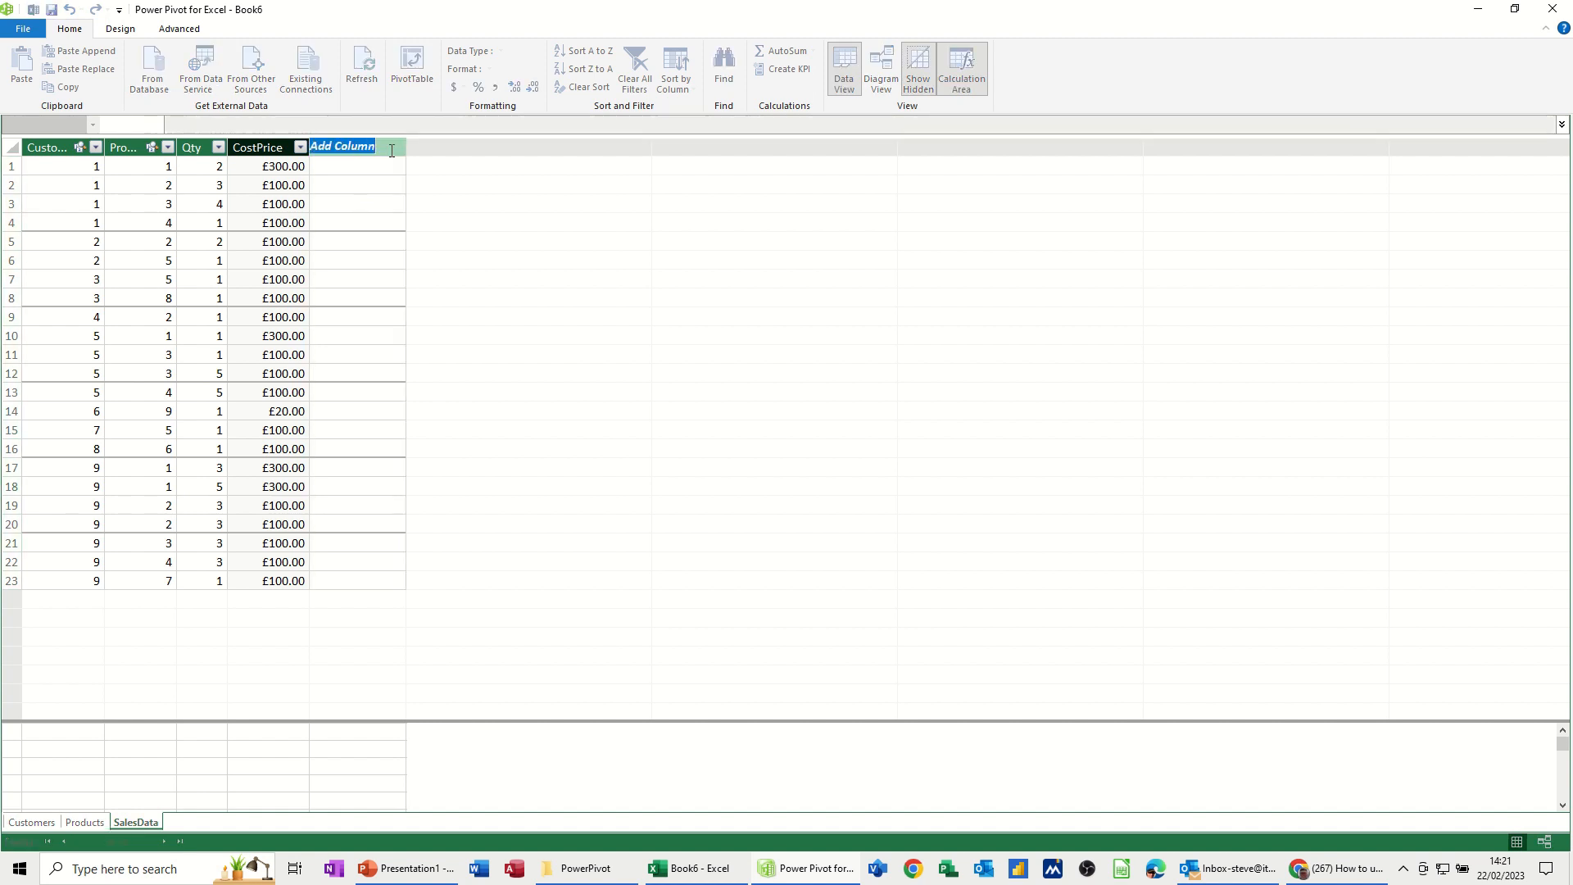
pyautogui.write('CostPriceTotal')
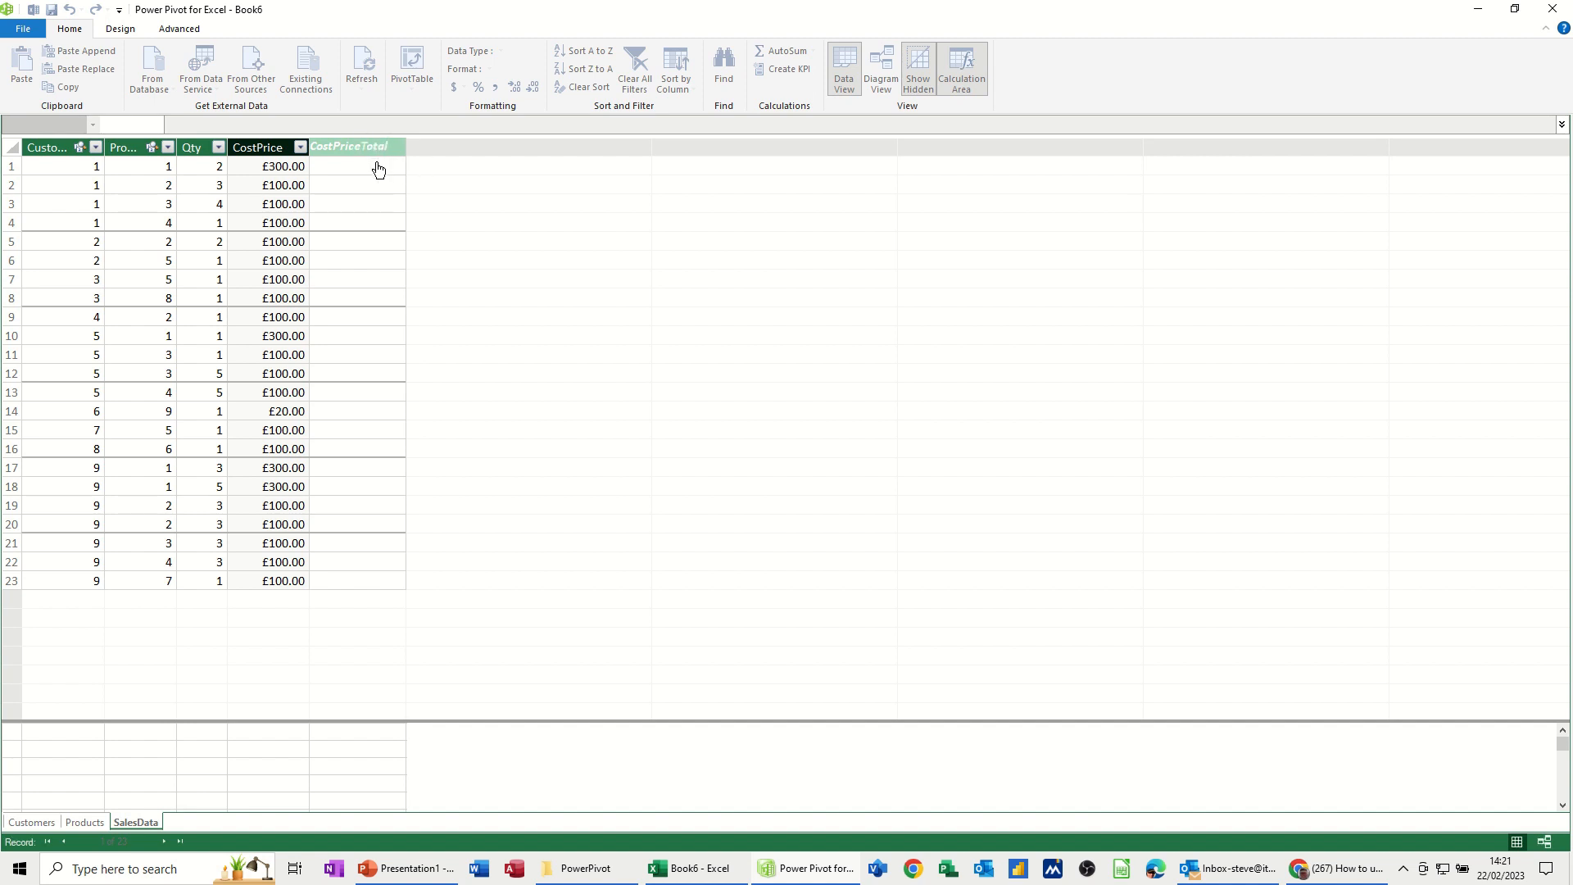
pyautogui.click(347, 171)
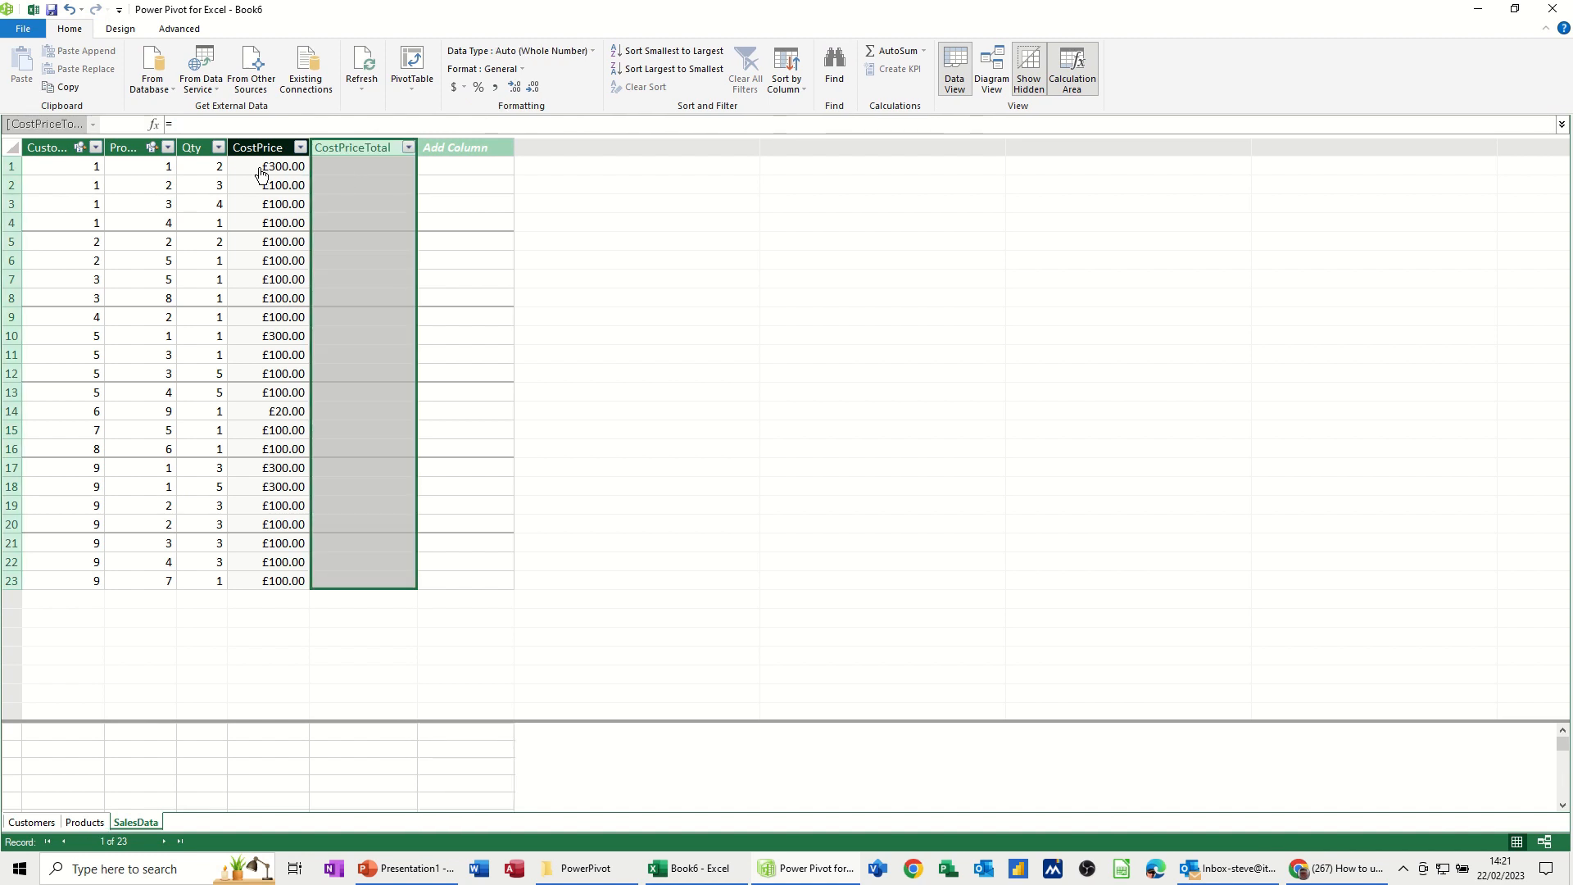
pyautogui.click(334, 167)
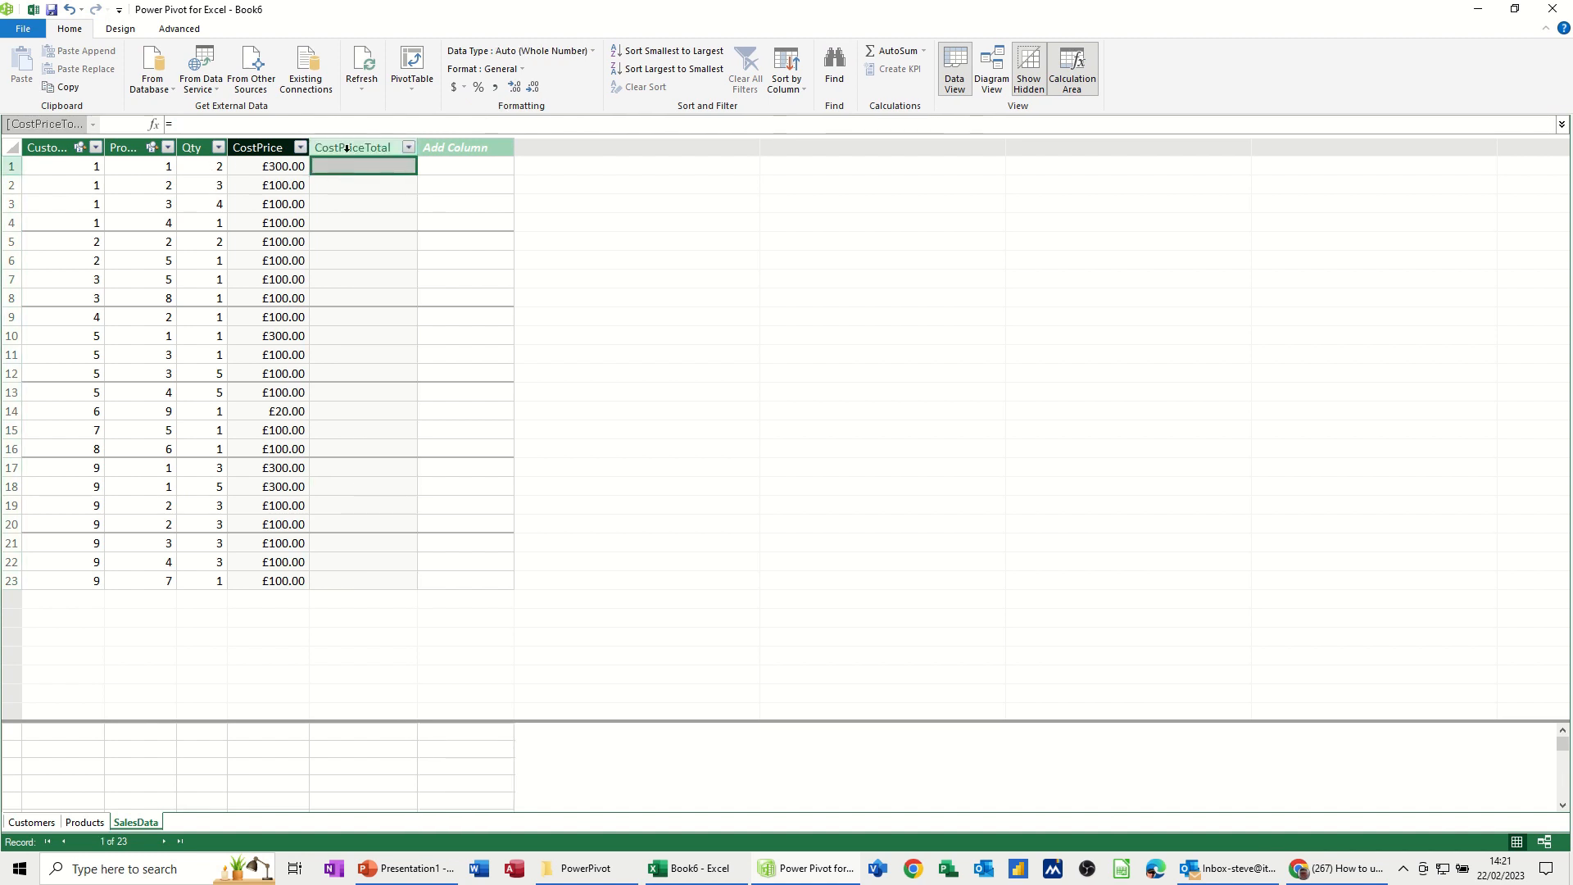
# Calculate the CostPriceTotal column with the formula =[CostPrice]*[Qty].
pyautogui.click(206, 125)
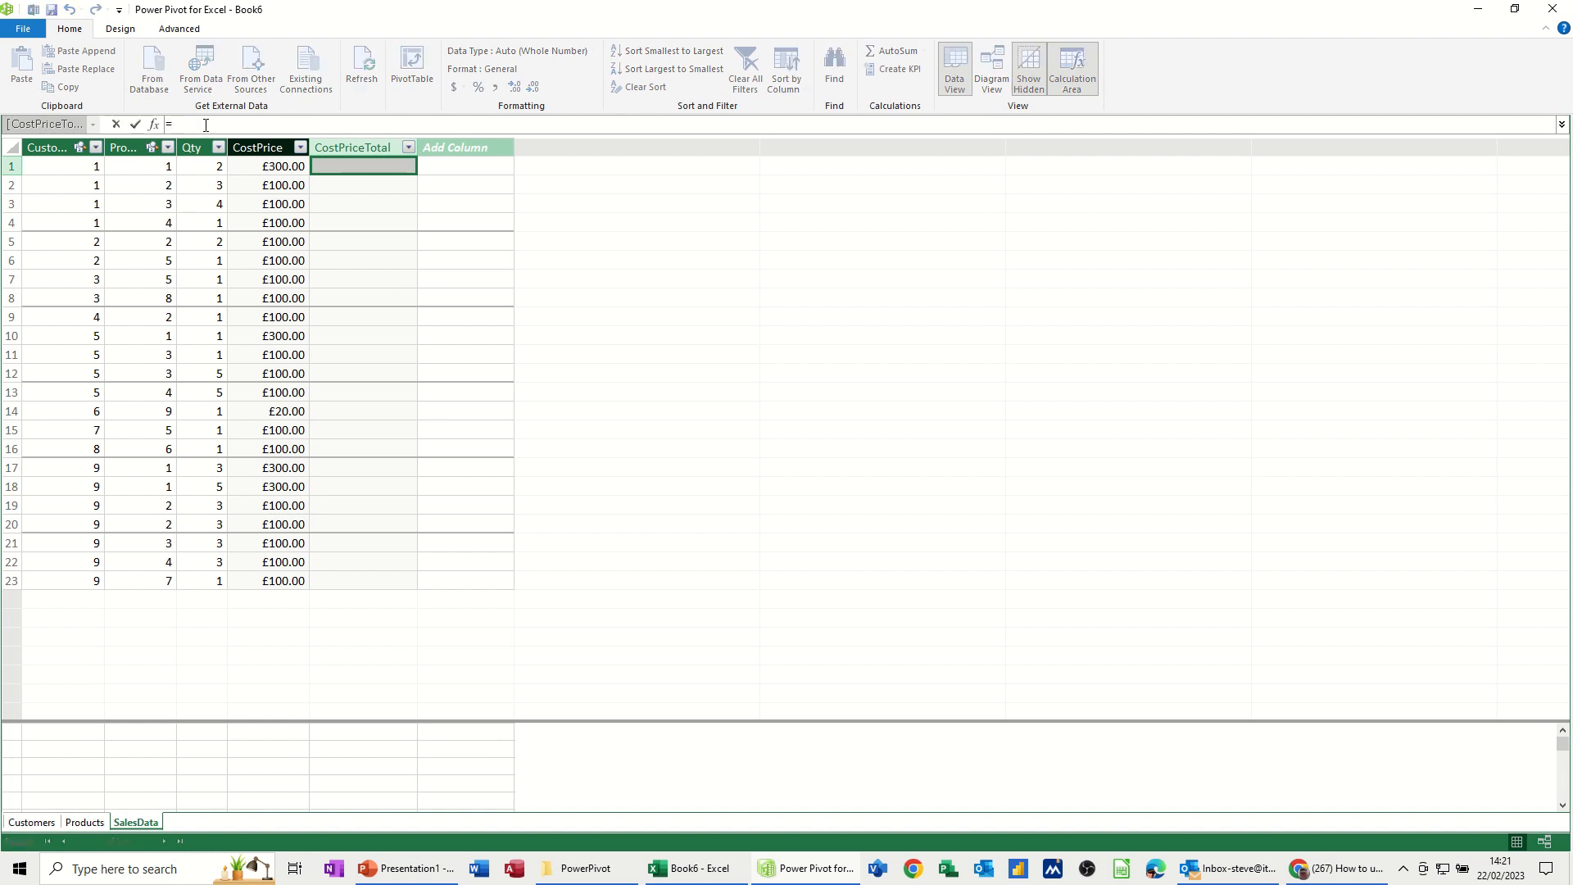
pyautogui.write('cost')
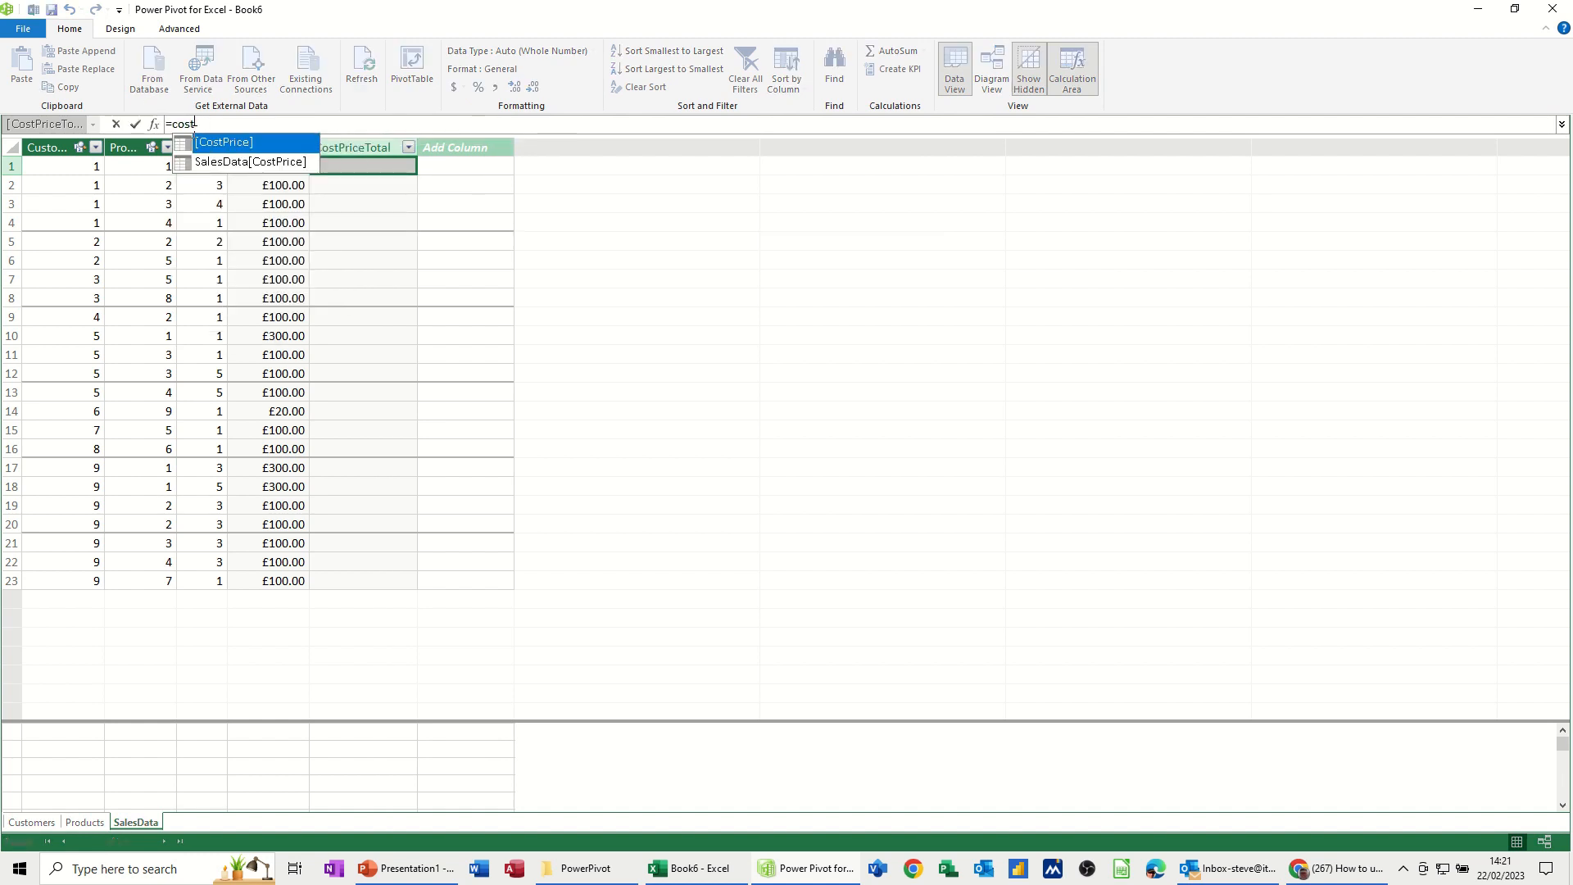
pyautogui.doubleClick(214, 145)
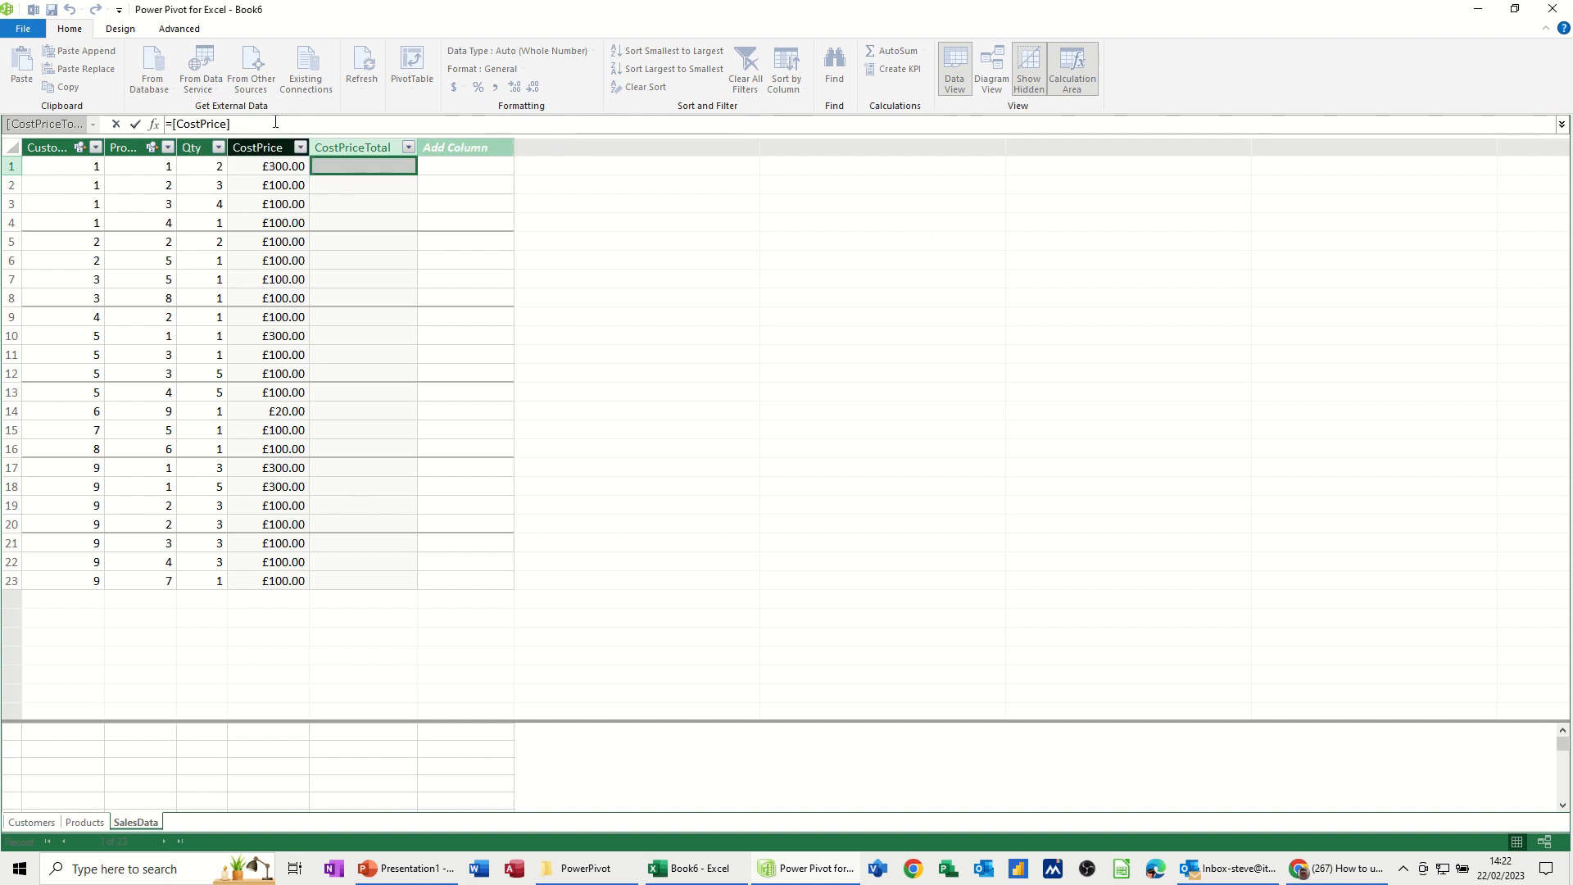
pyautogui.write('*qty')
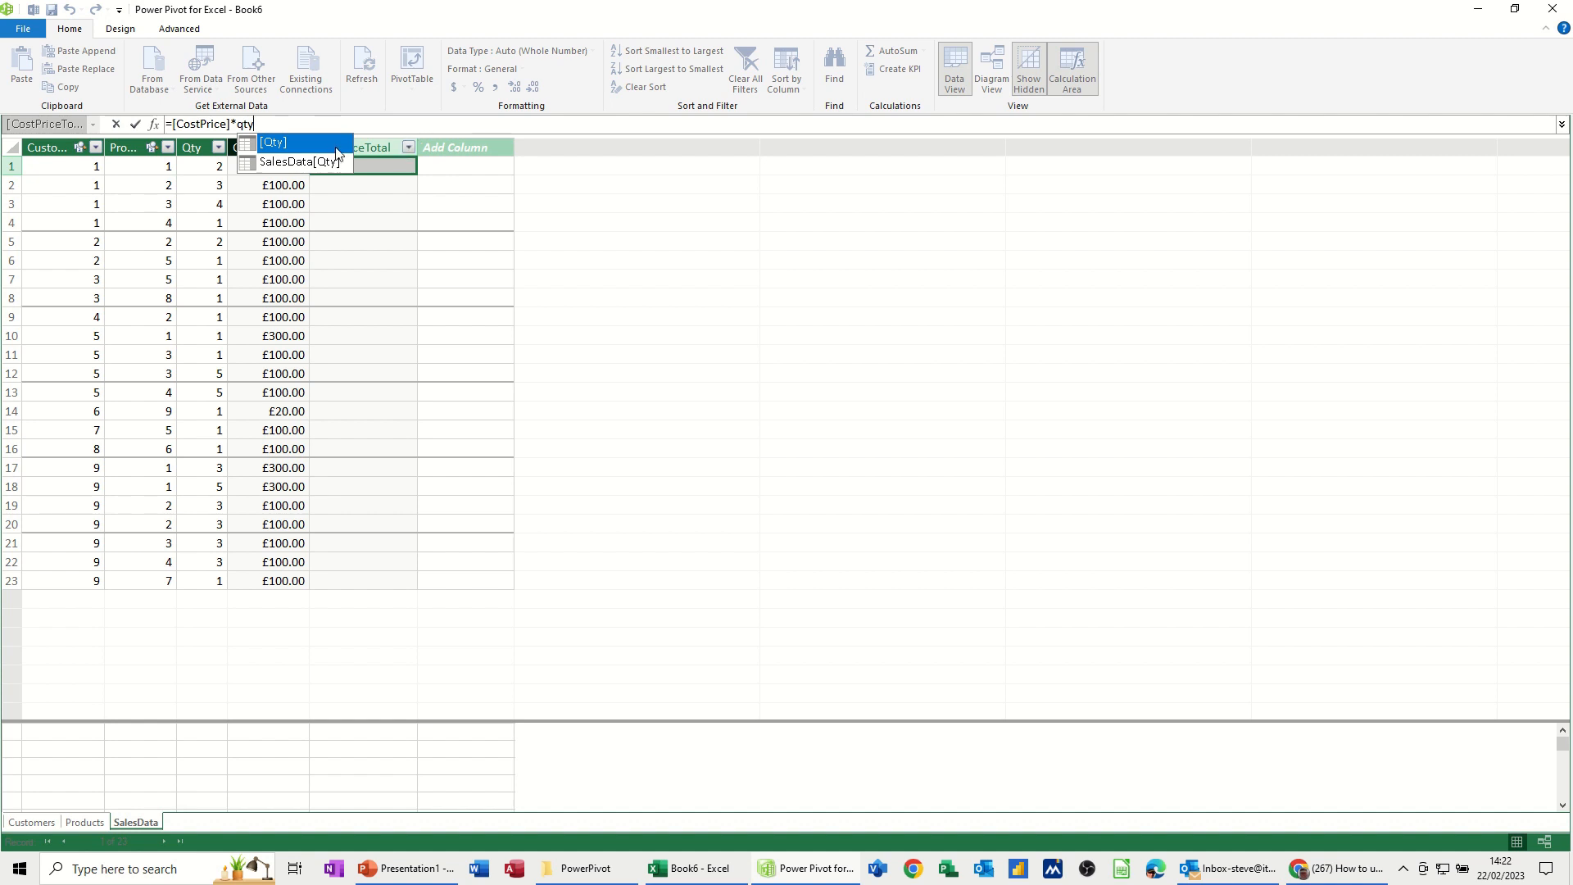
pyautogui.press('Tab')
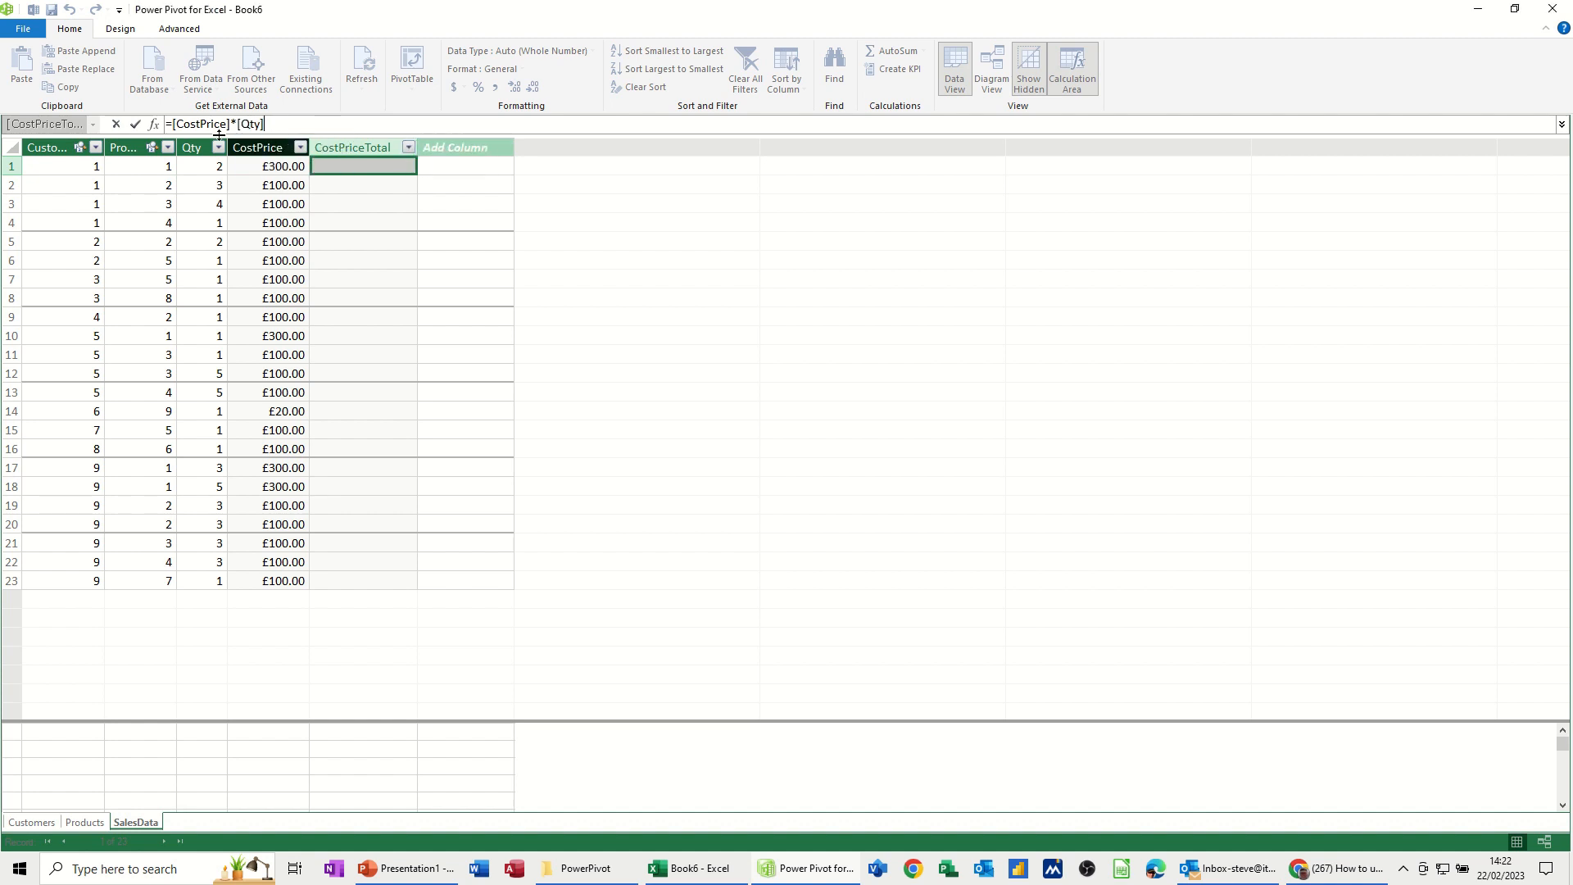
pyautogui.click(136, 125)
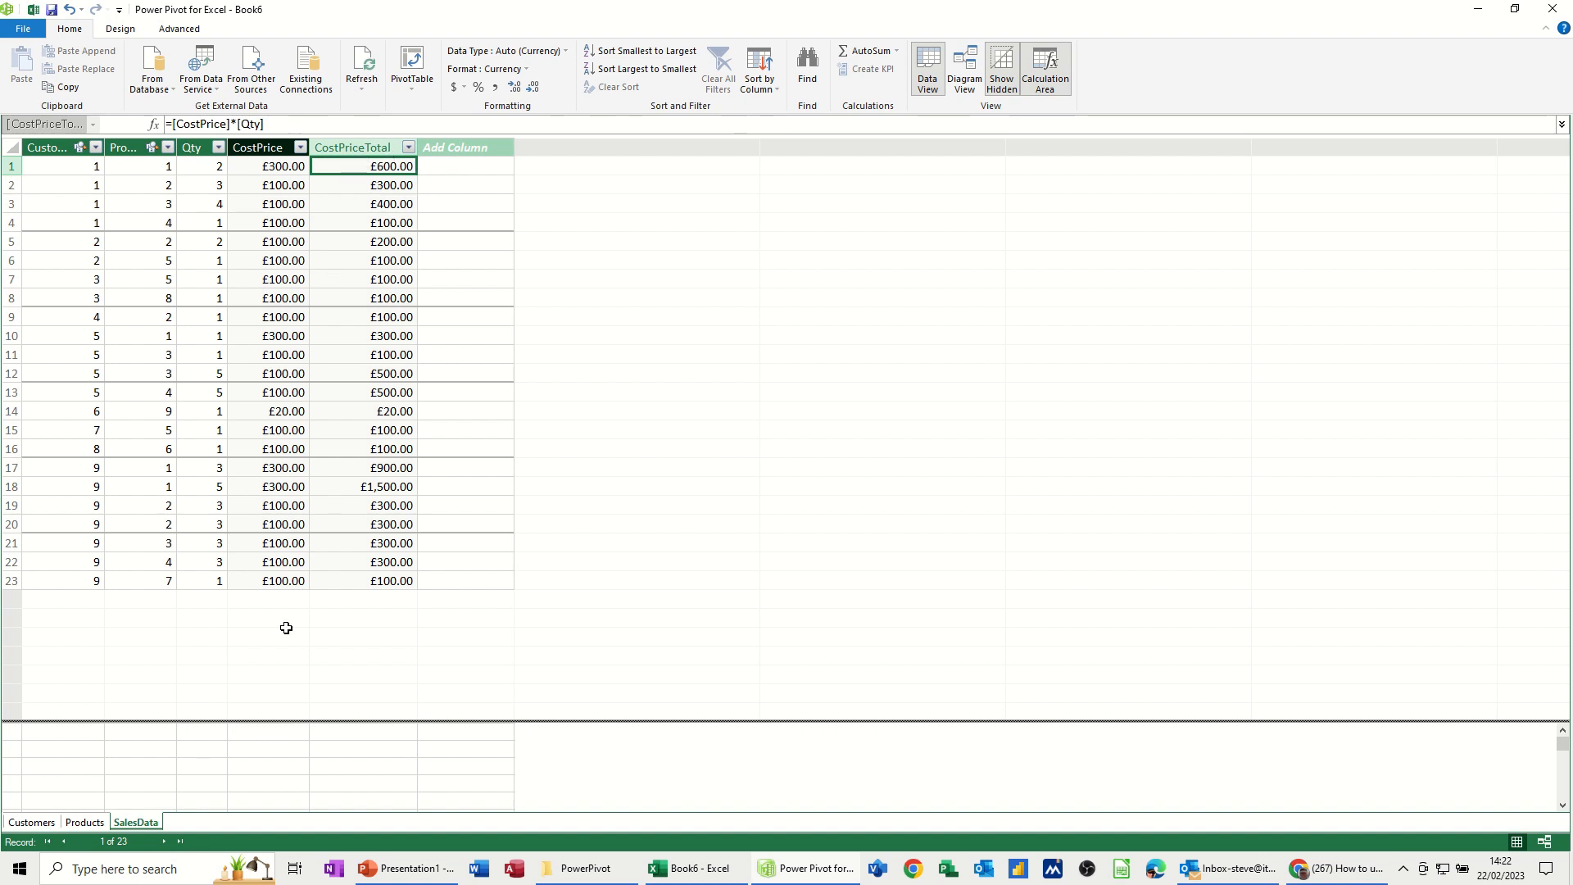
# Check the price columns in the Products table, and add a new column named SalesPrice to the SalesData table.
pyautogui.click(84, 822)
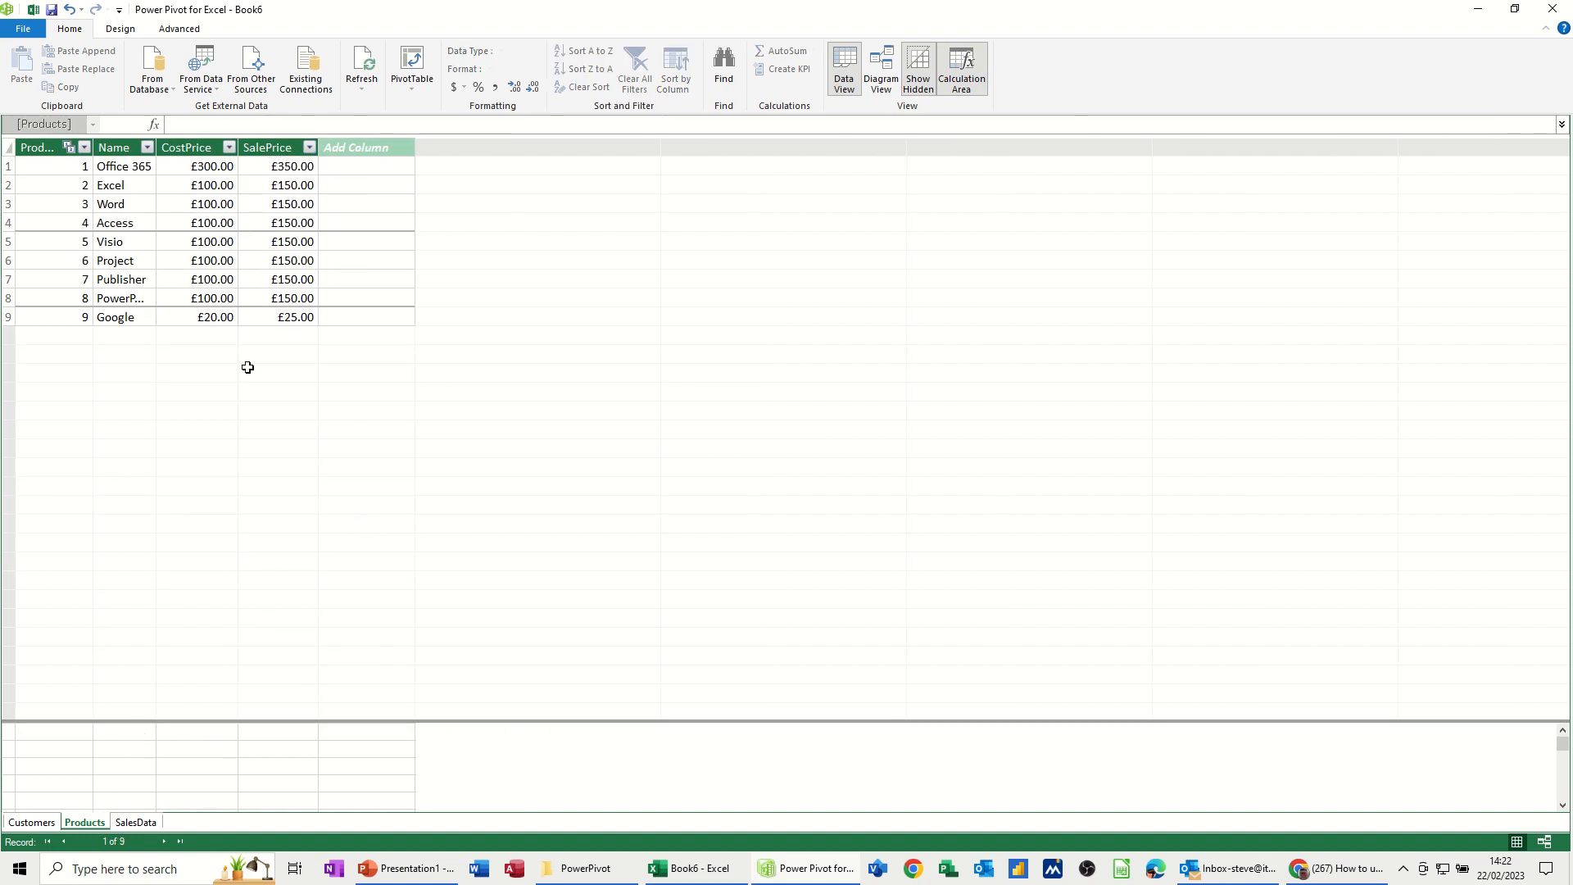
pyautogui.click(132, 827)
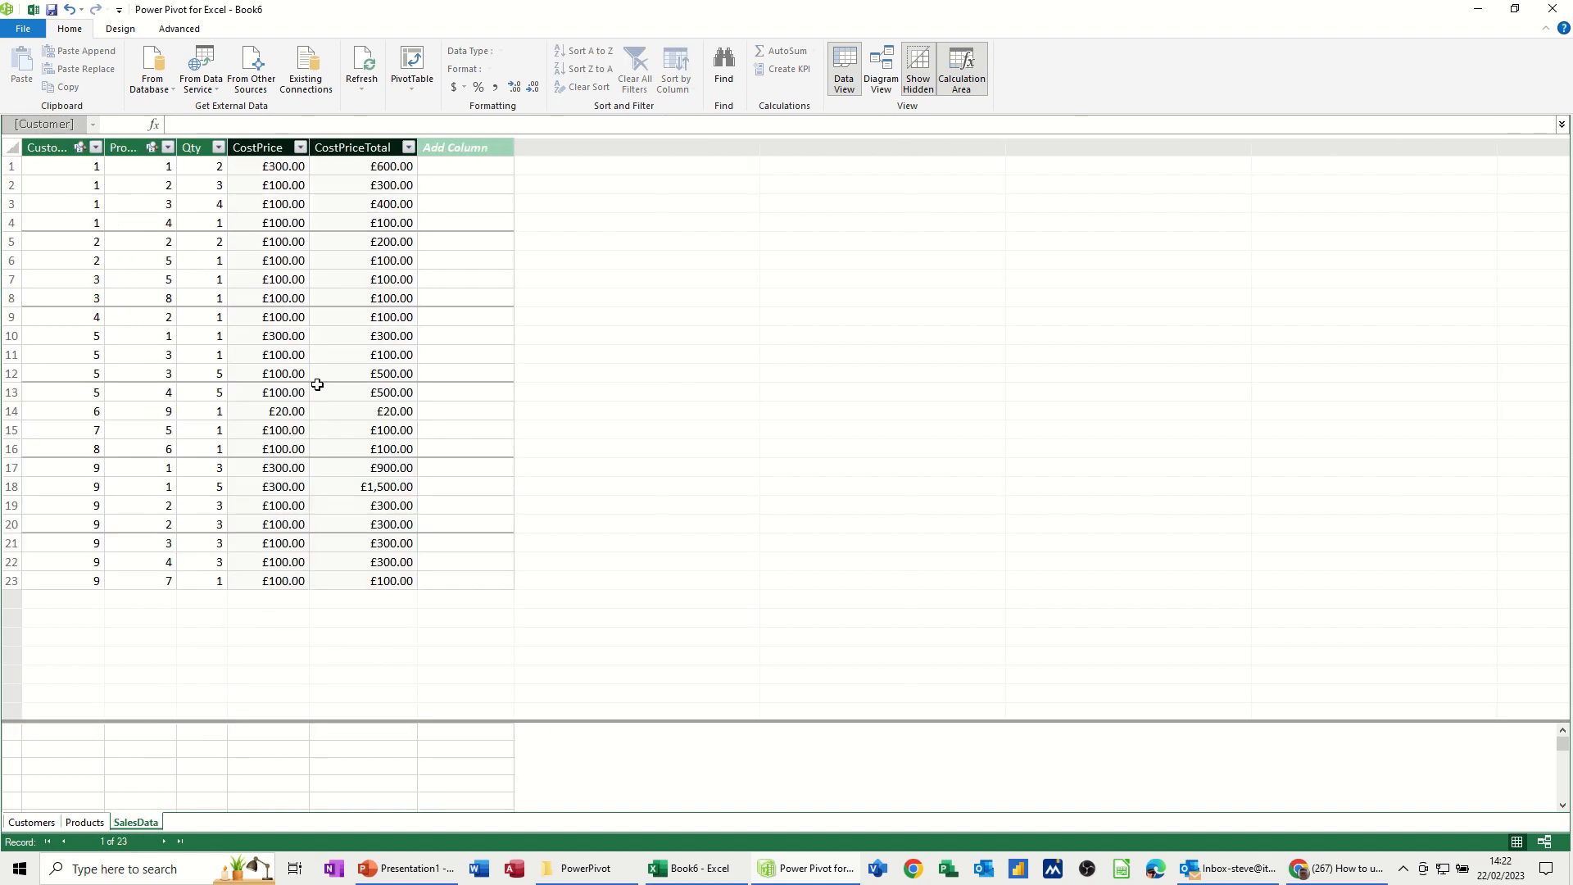
pyautogui.click(471, 149)
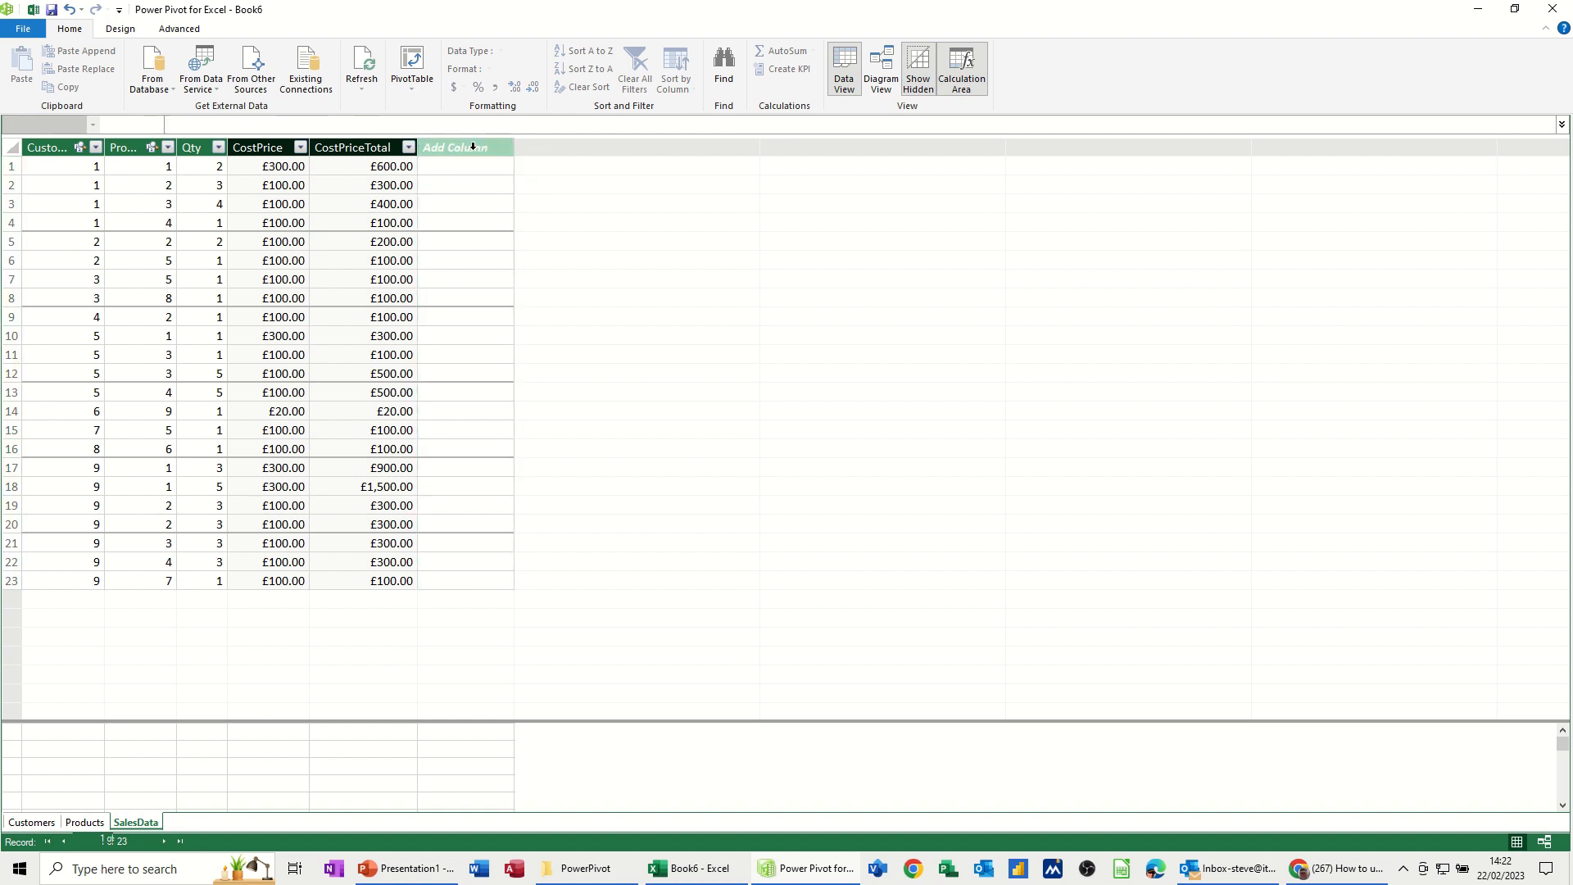
pyautogui.doubleClick(473, 147)
pyautogui.write('SalesPrice')
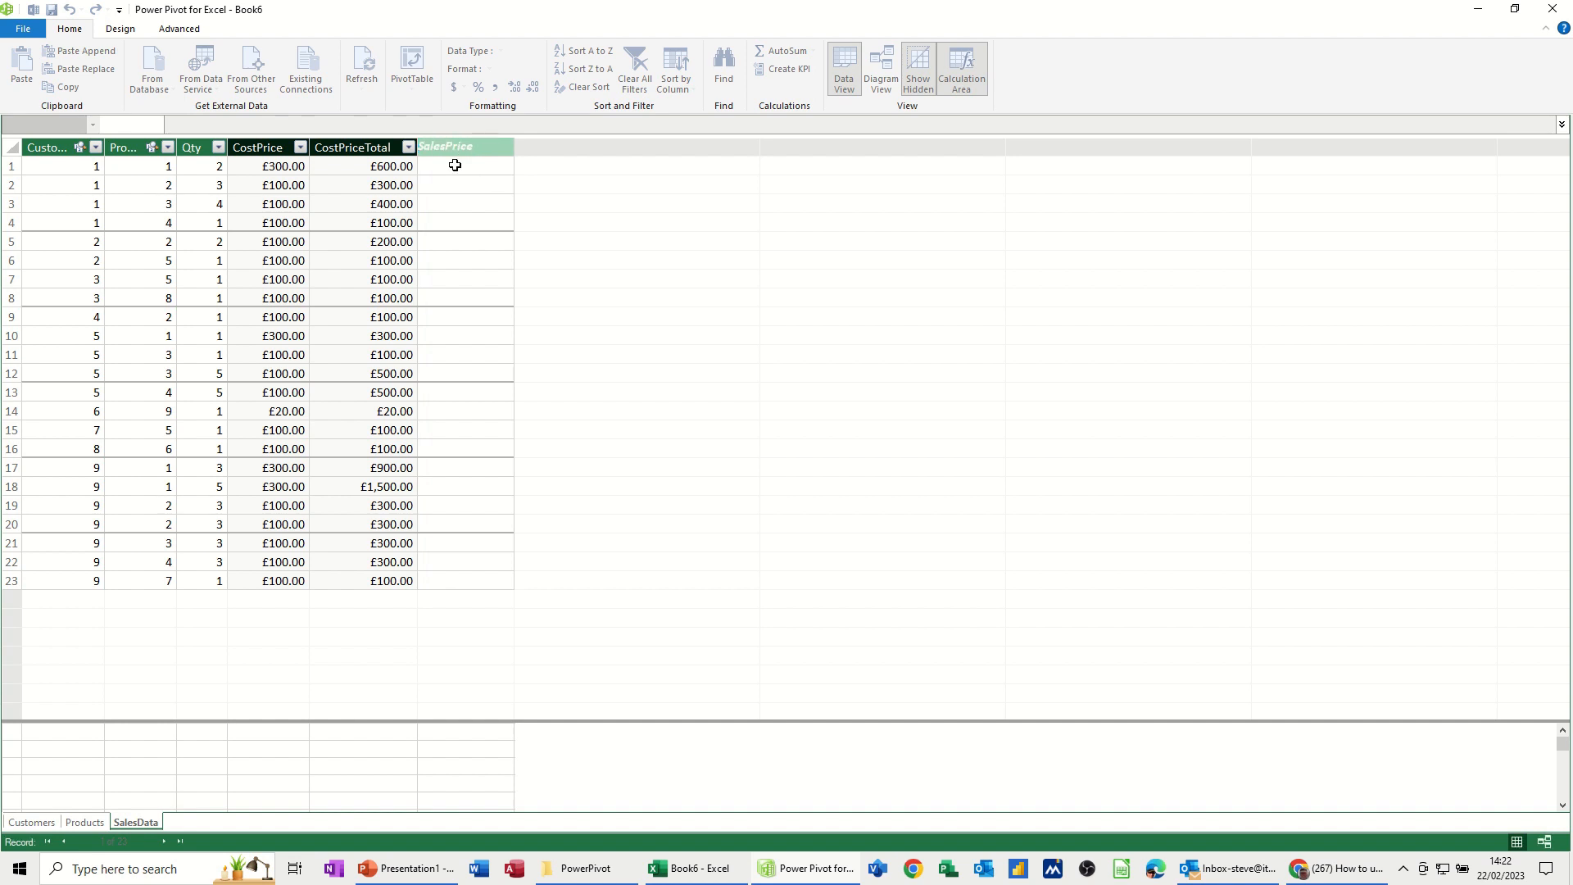
pyautogui.press('Return')
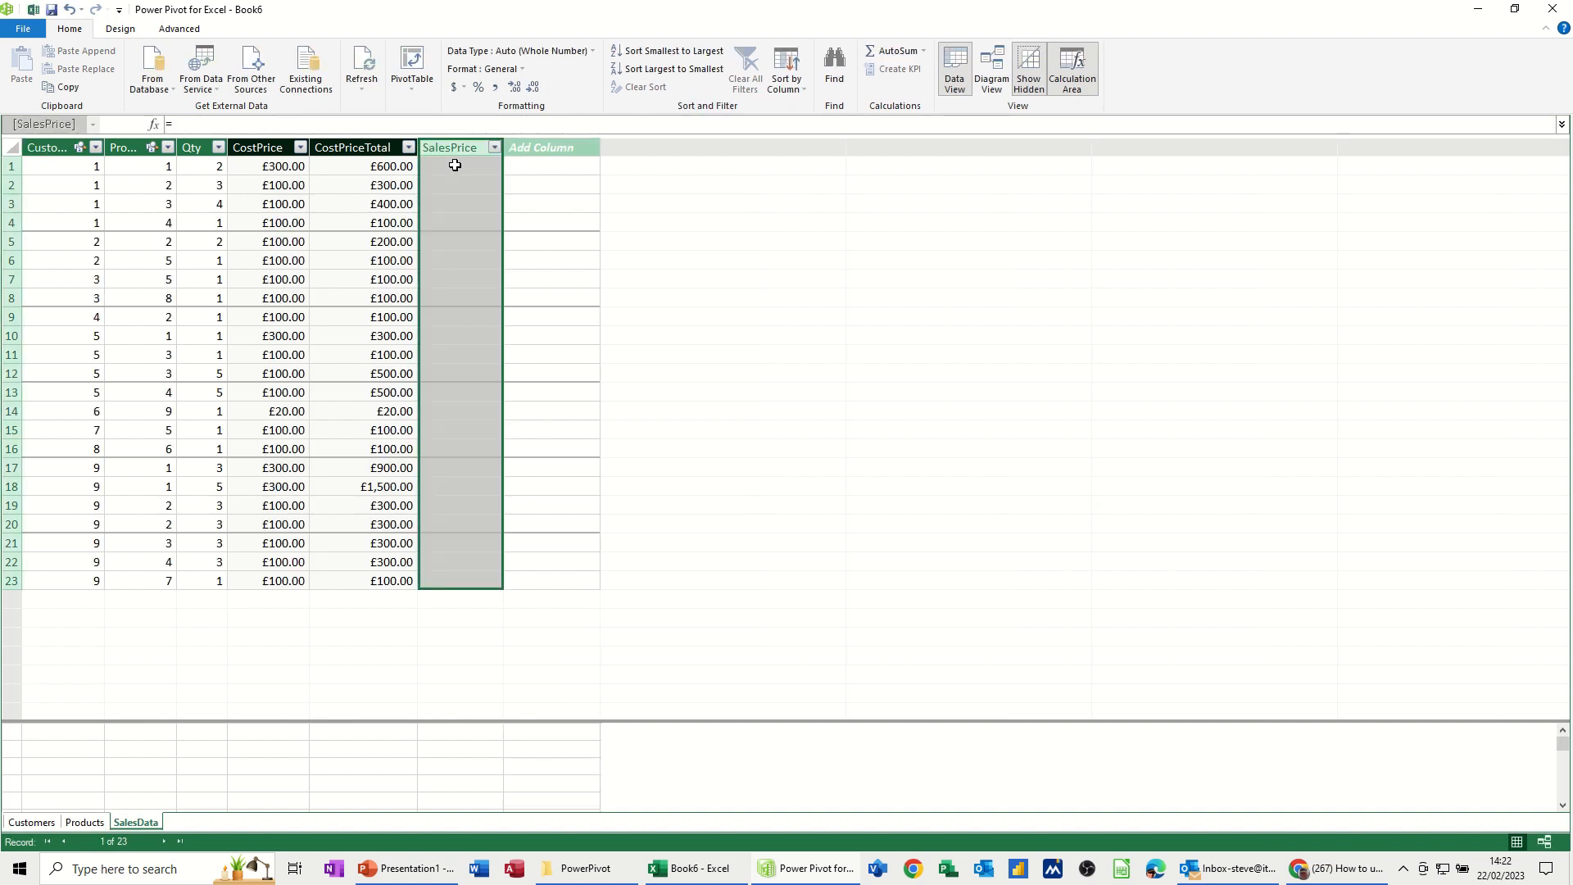
# Calculate the SalesPrice column with the formula =related(Products[SalePrice]), including the closing bracket.
pyautogui.click(254, 123)
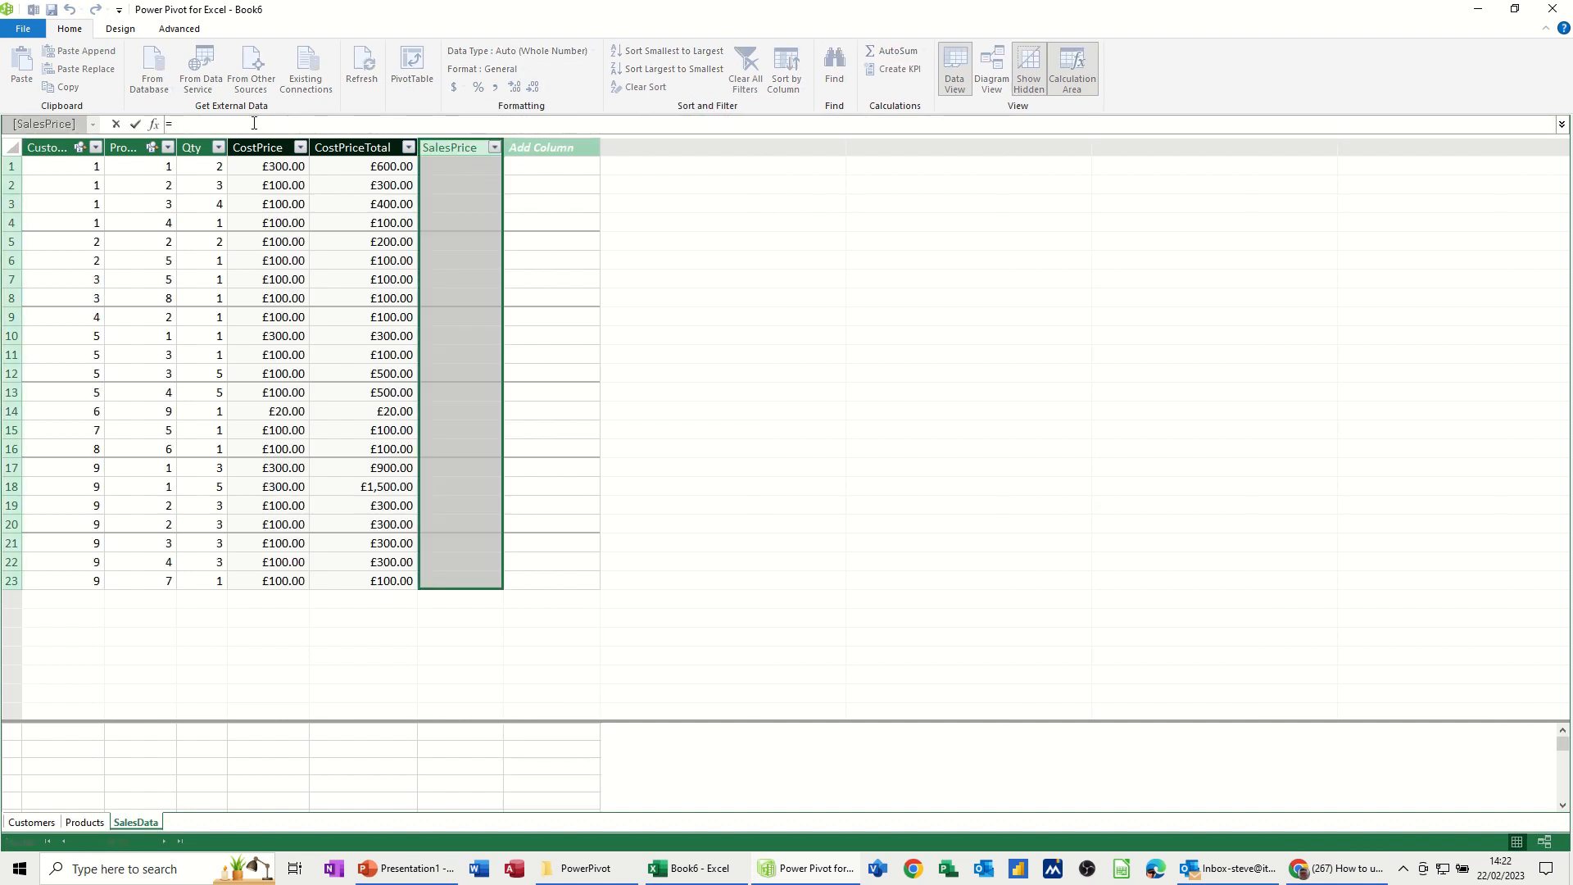
pyautogui.write('related')
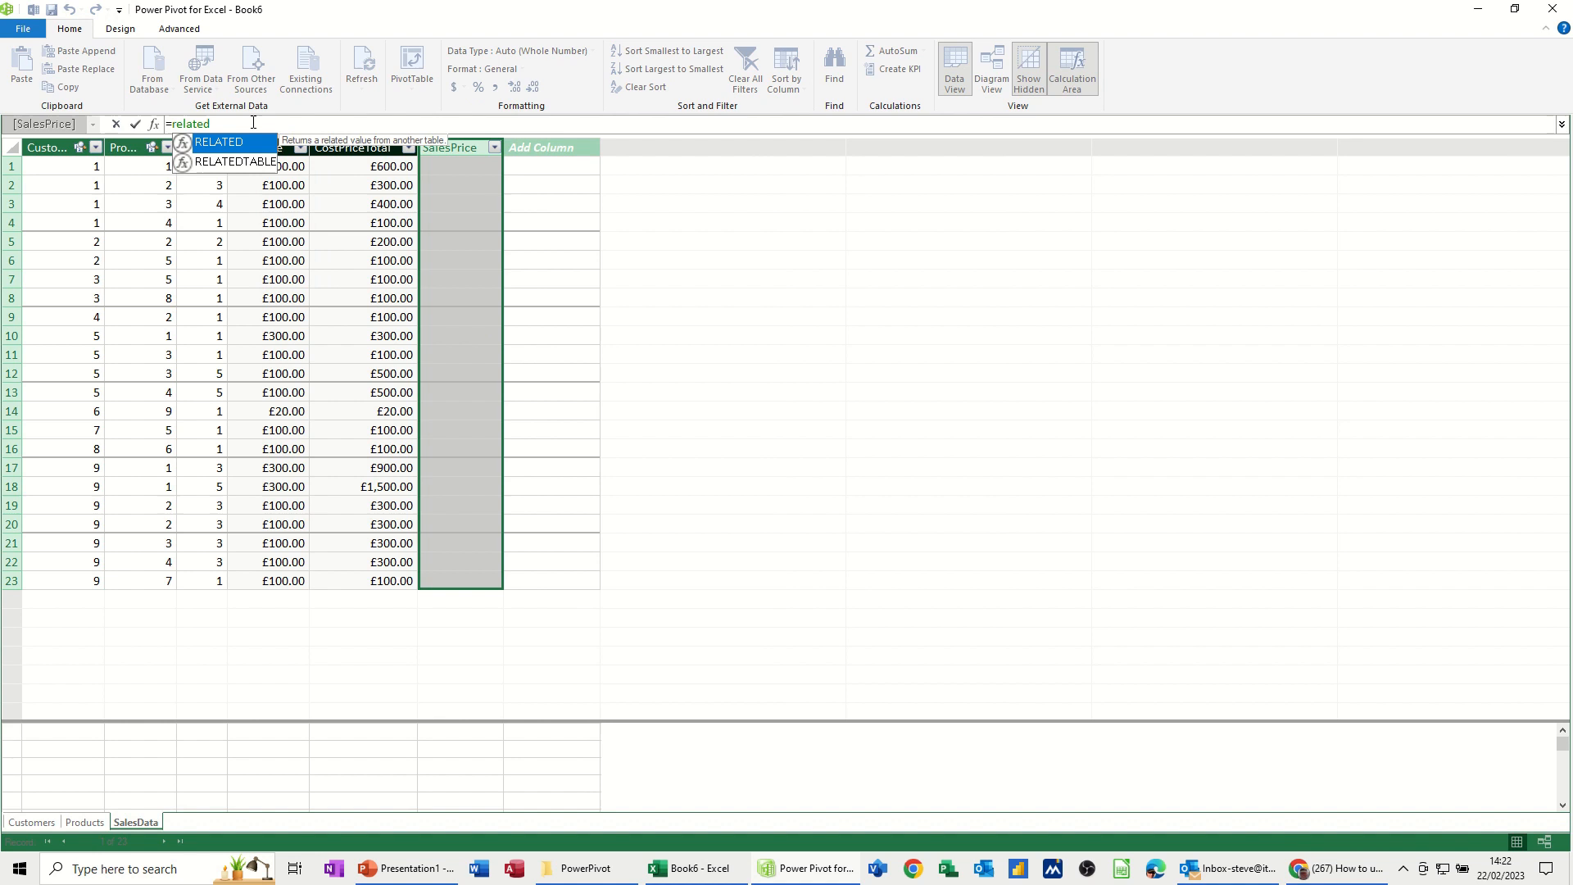
pyautogui.write('(')
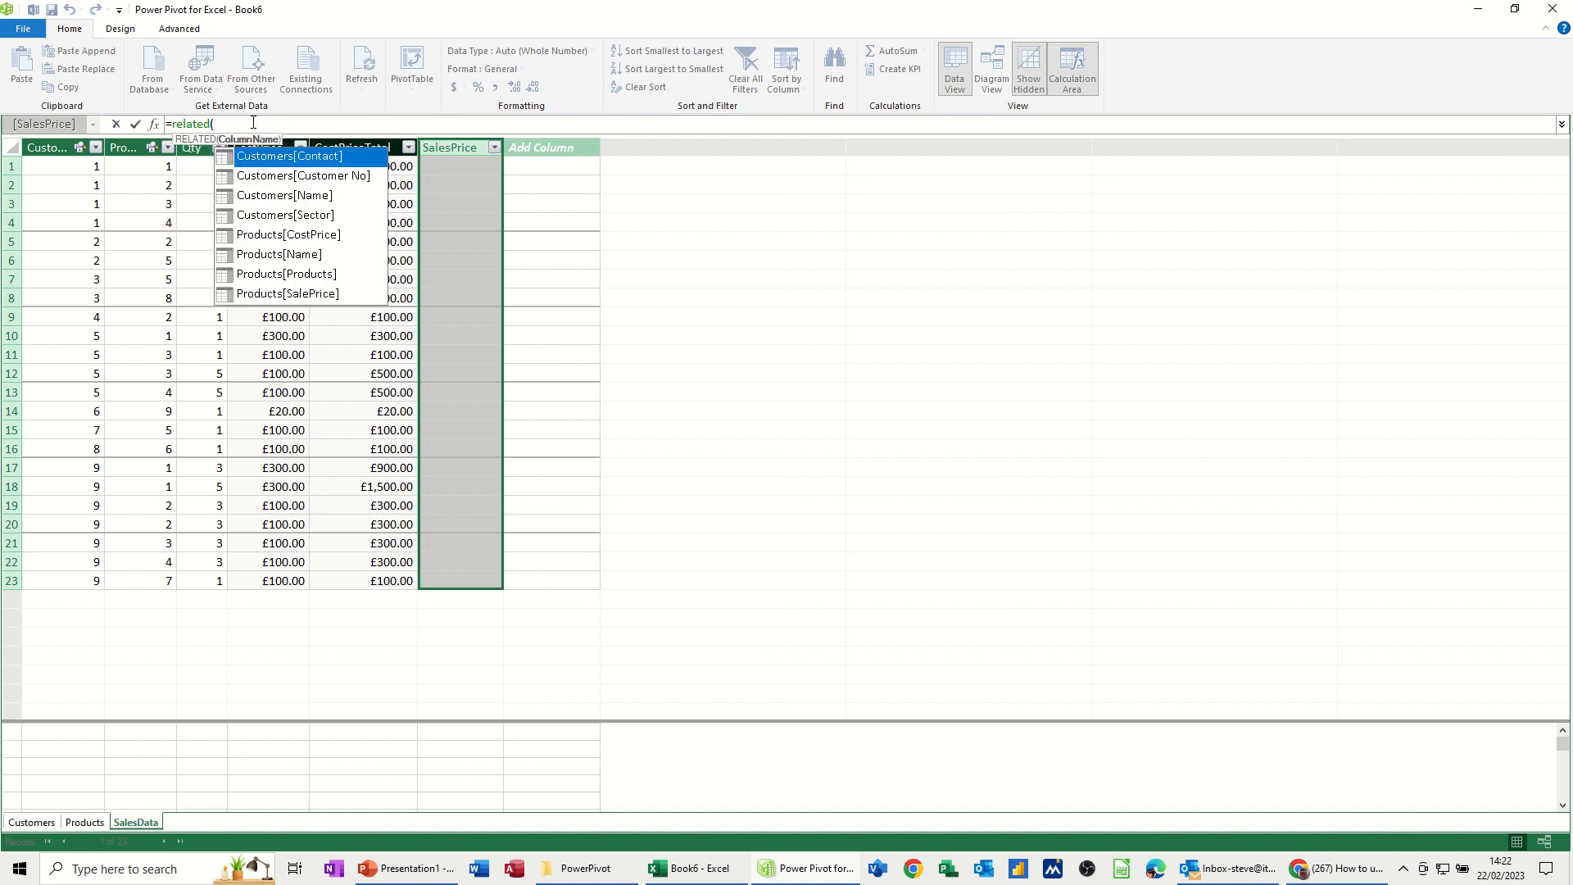
pyautogui.doubleClick(243, 294)
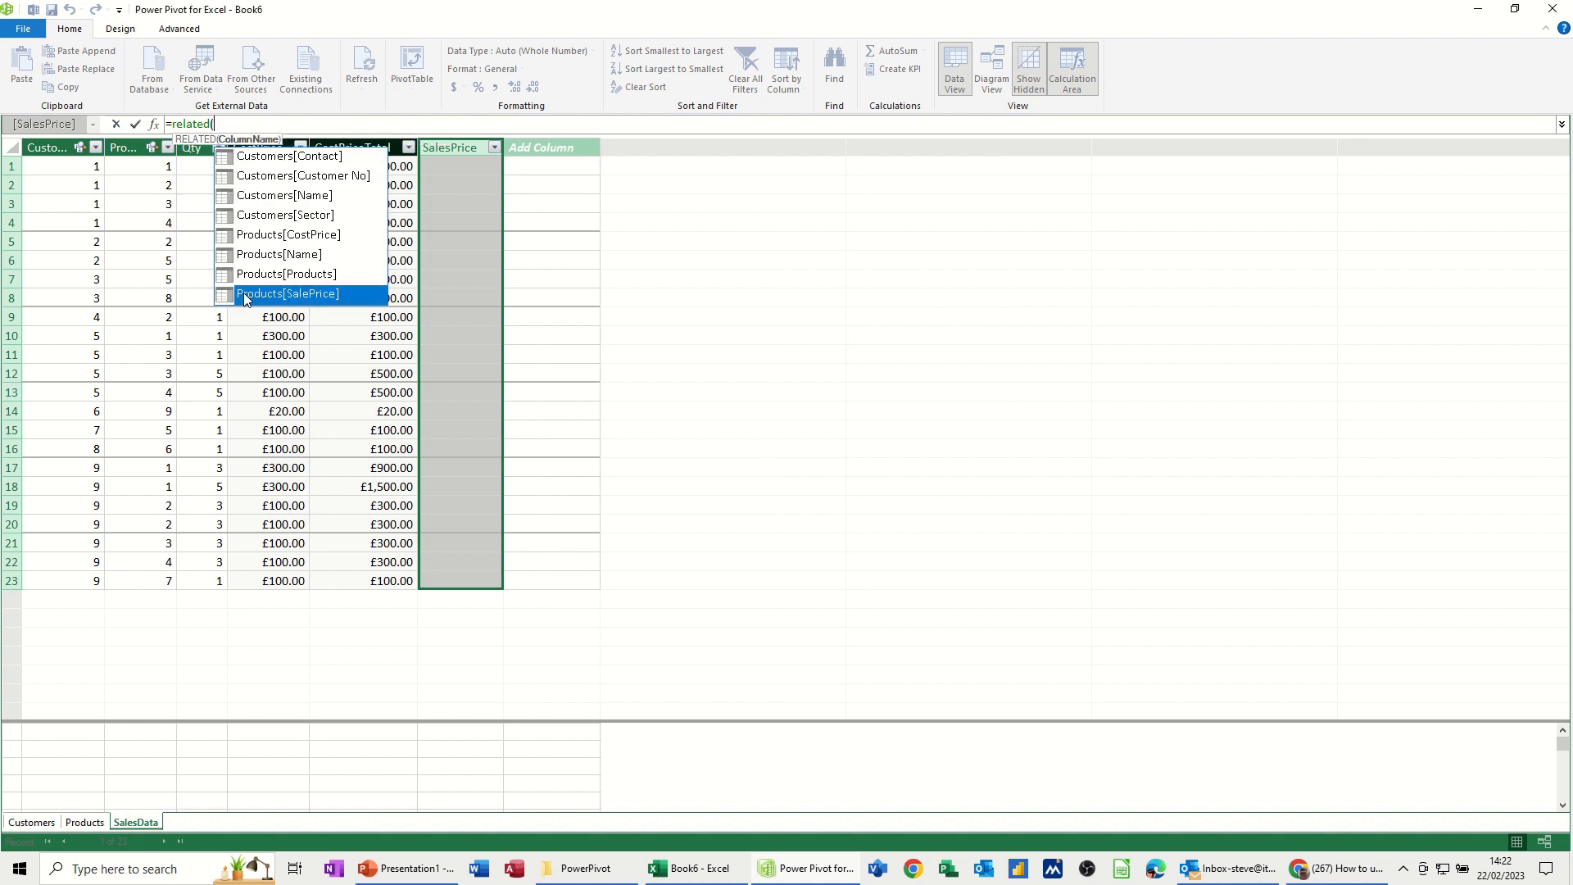
pyautogui.click(136, 124)
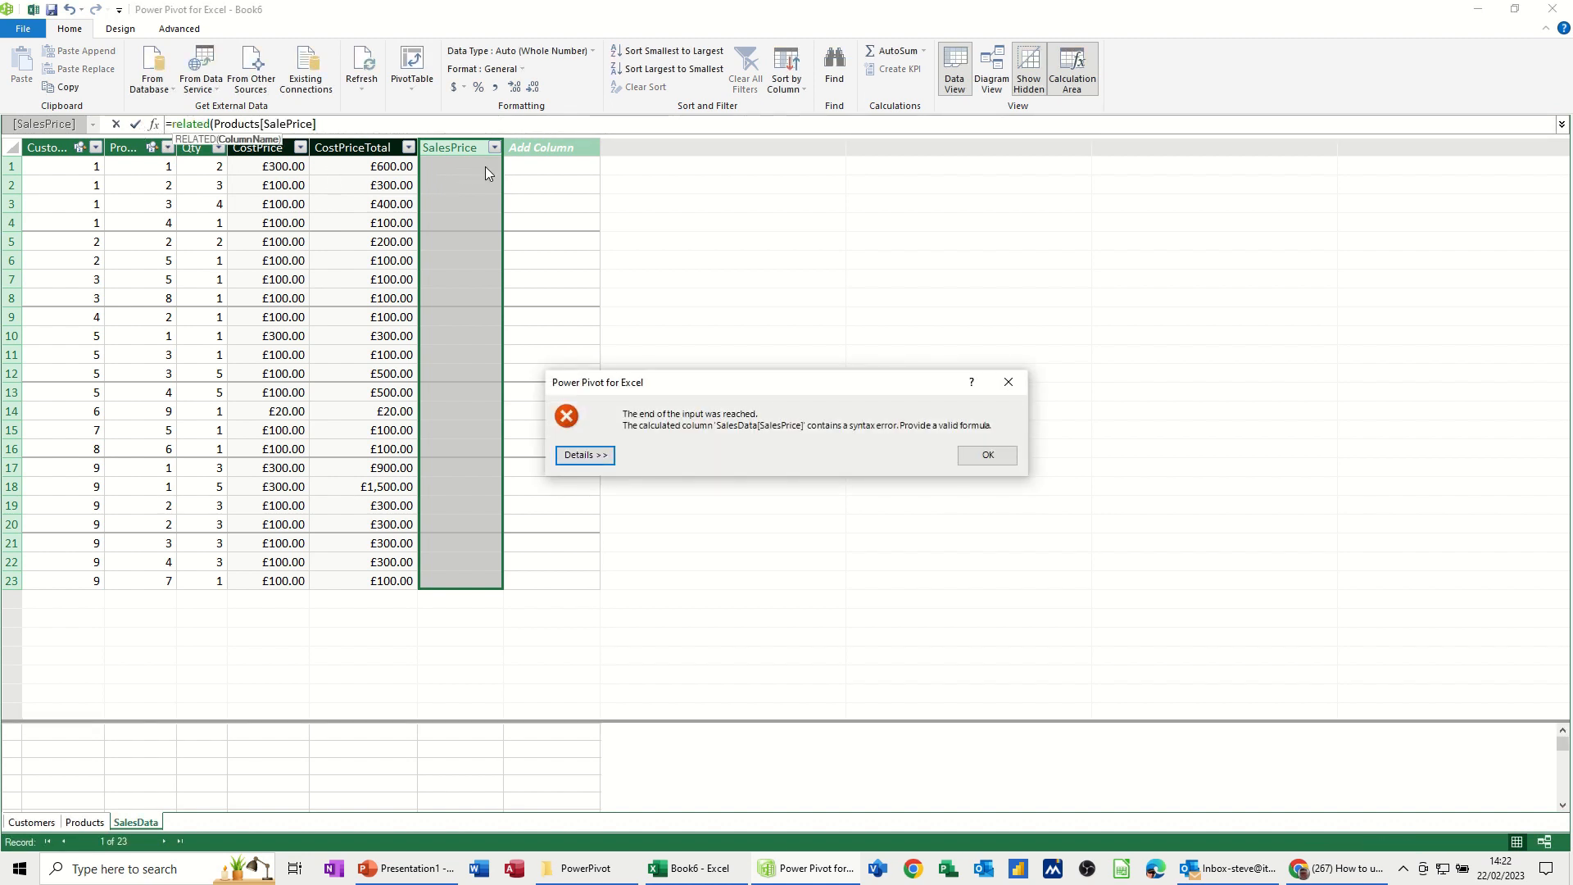
pyautogui.click(975, 455)
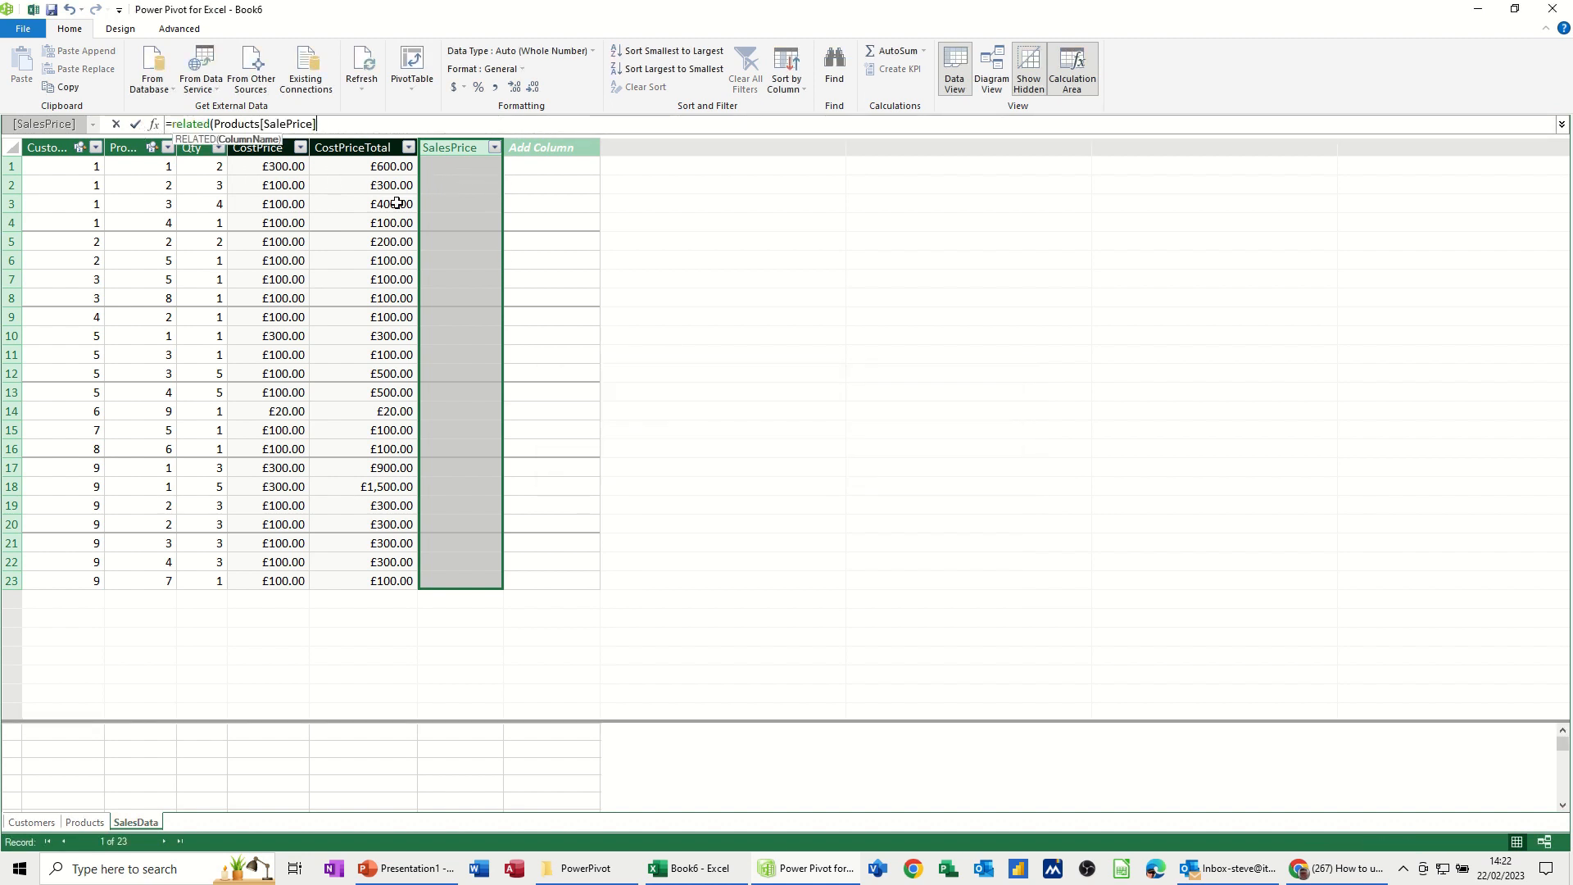
pyautogui.write(')')
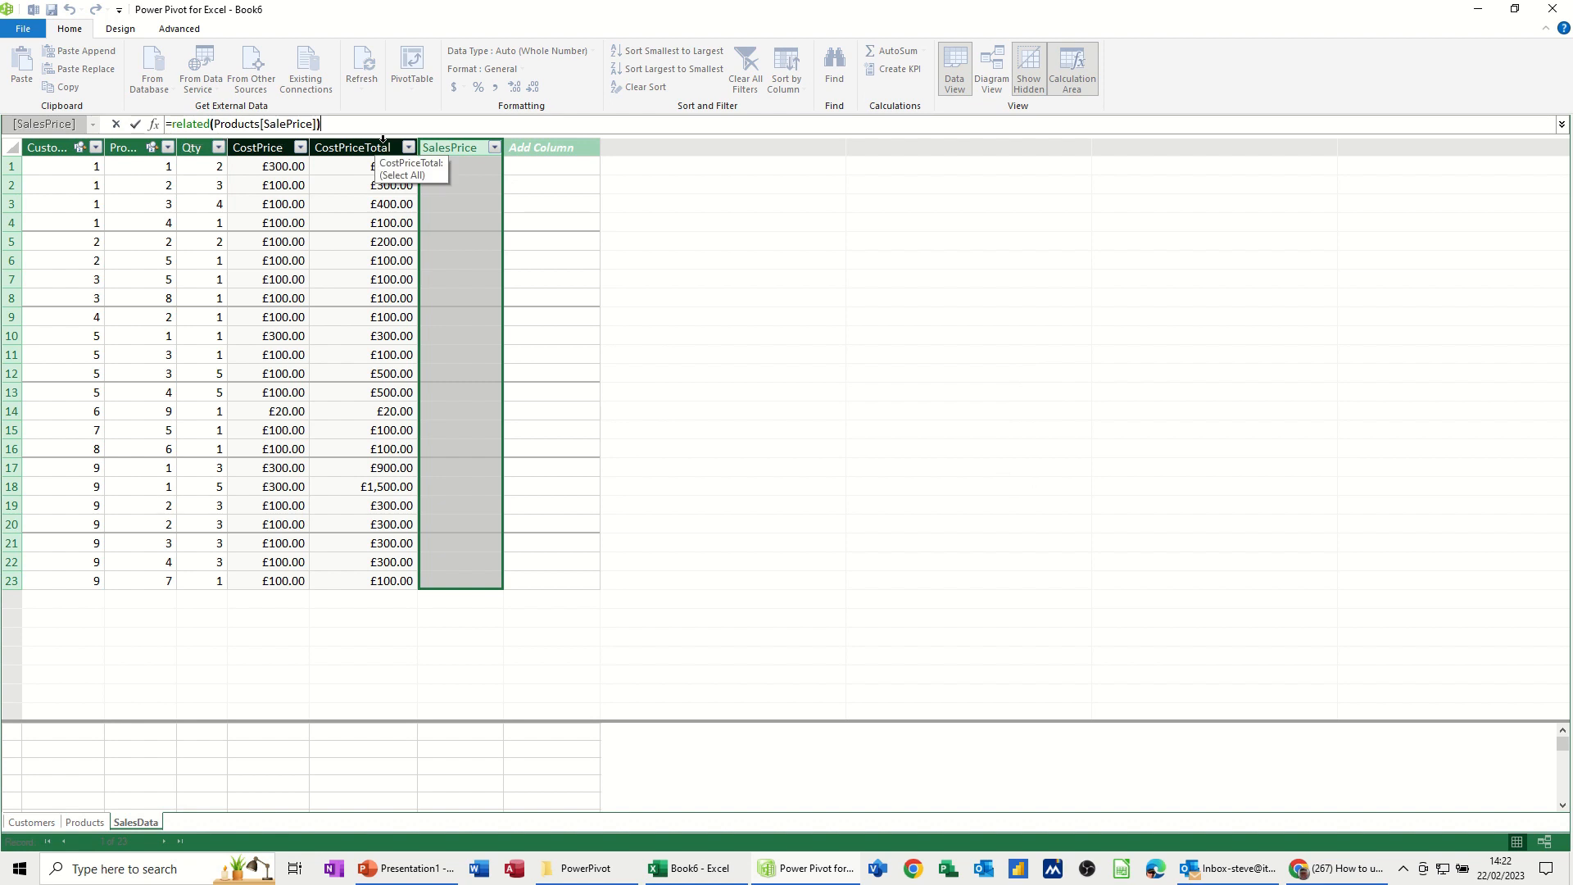
pyautogui.press('Return')
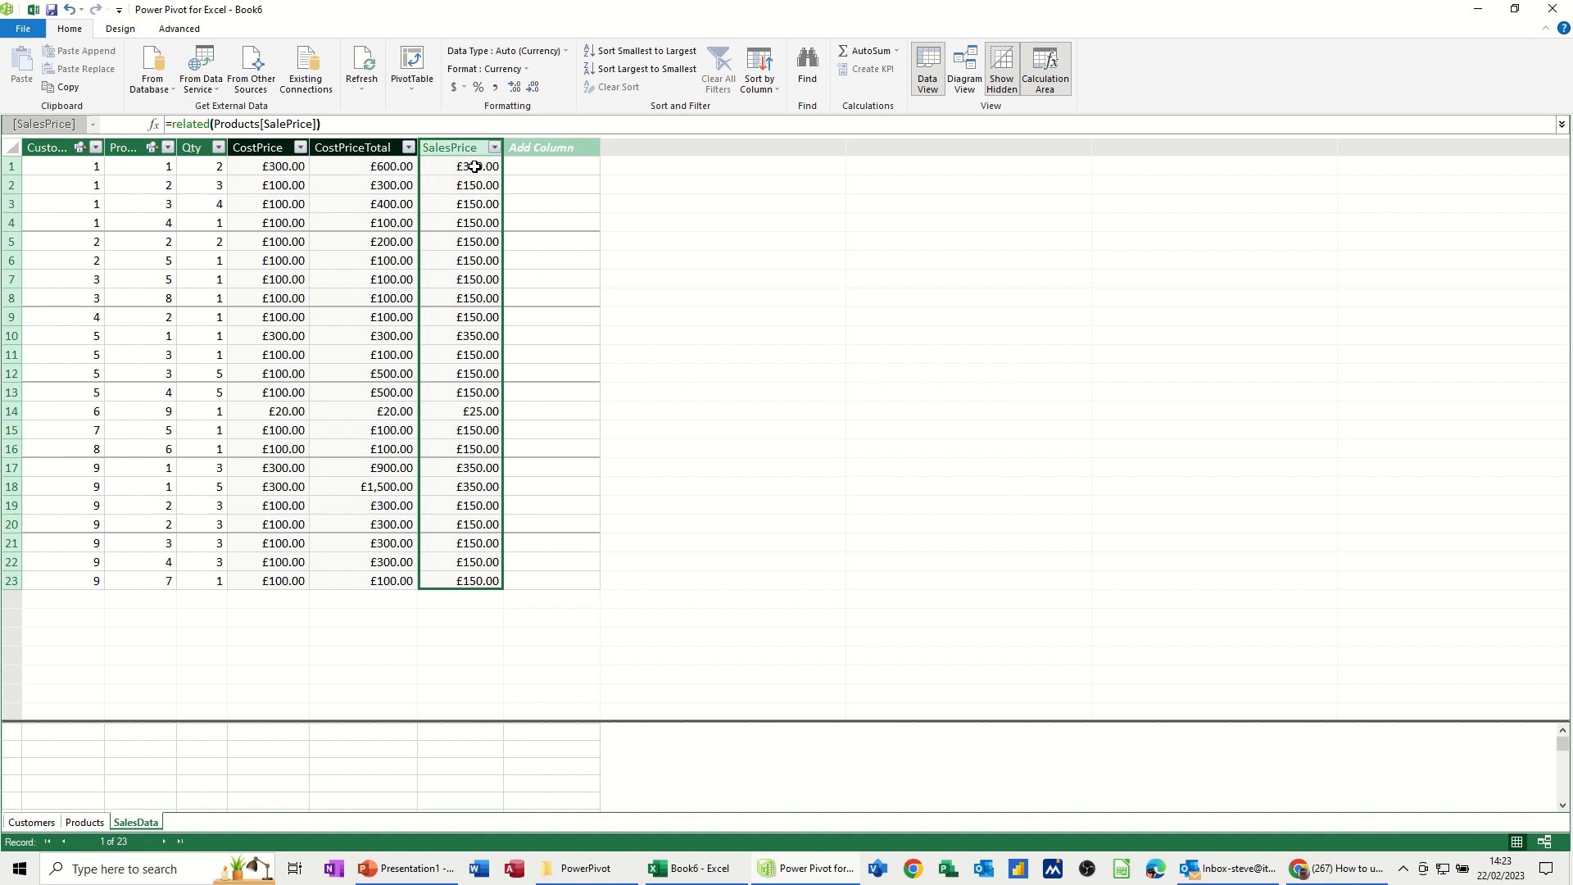
# Add a new column named TotalSalePrice to the SalesData table and select its first cell.
pyautogui.click(530, 165)
pyautogui.click(540, 146)
pyautogui.doubleClick(540, 146)
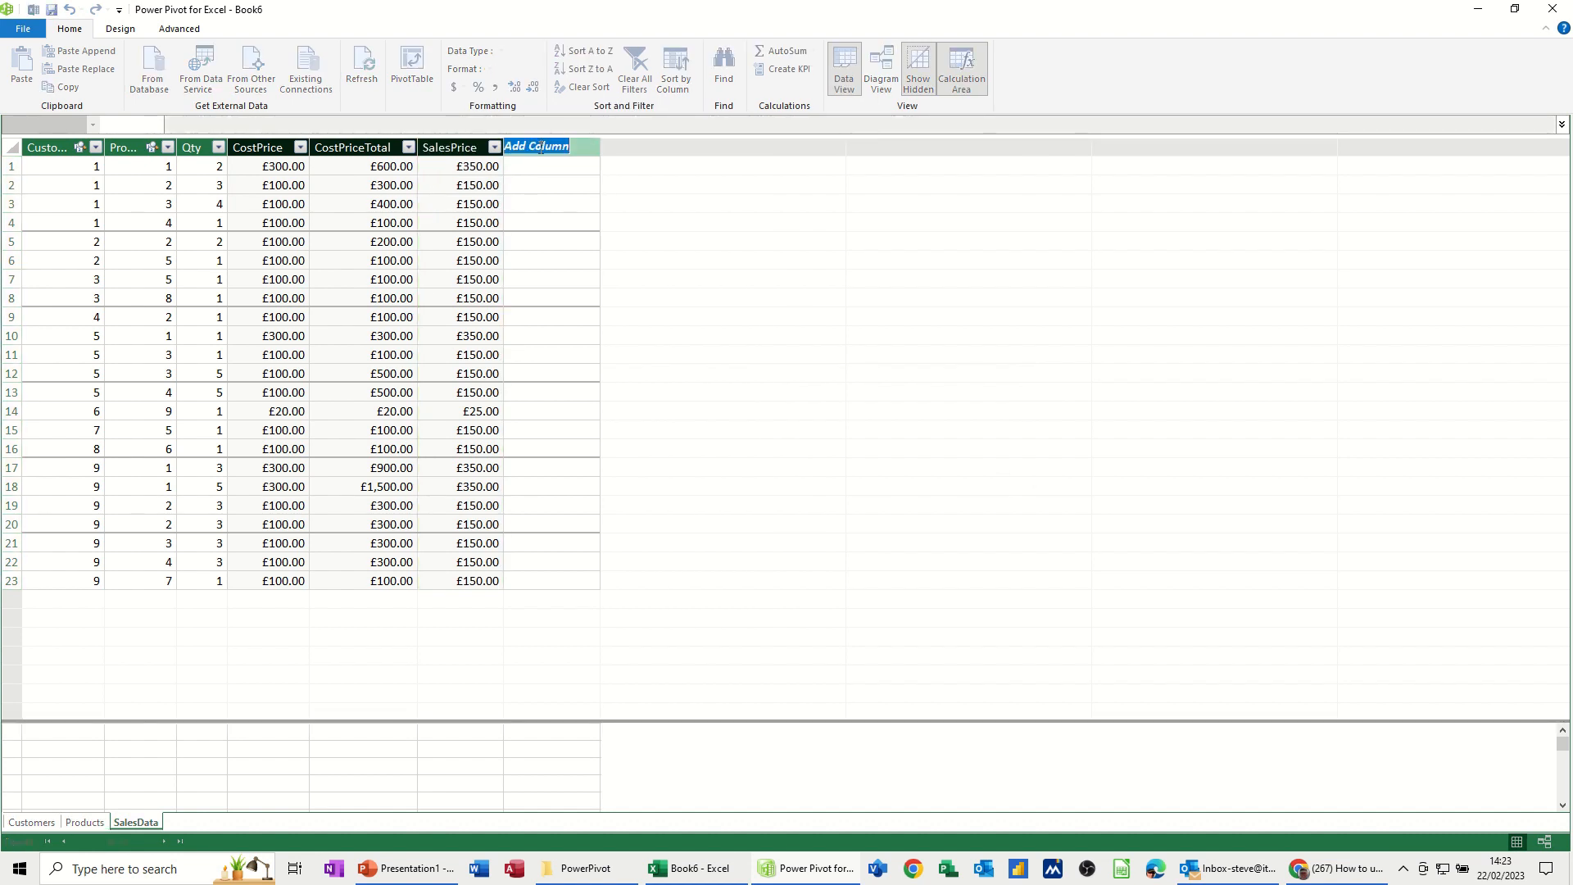
pyautogui.write('TotalSalePrice')
pyautogui.click(550, 172)
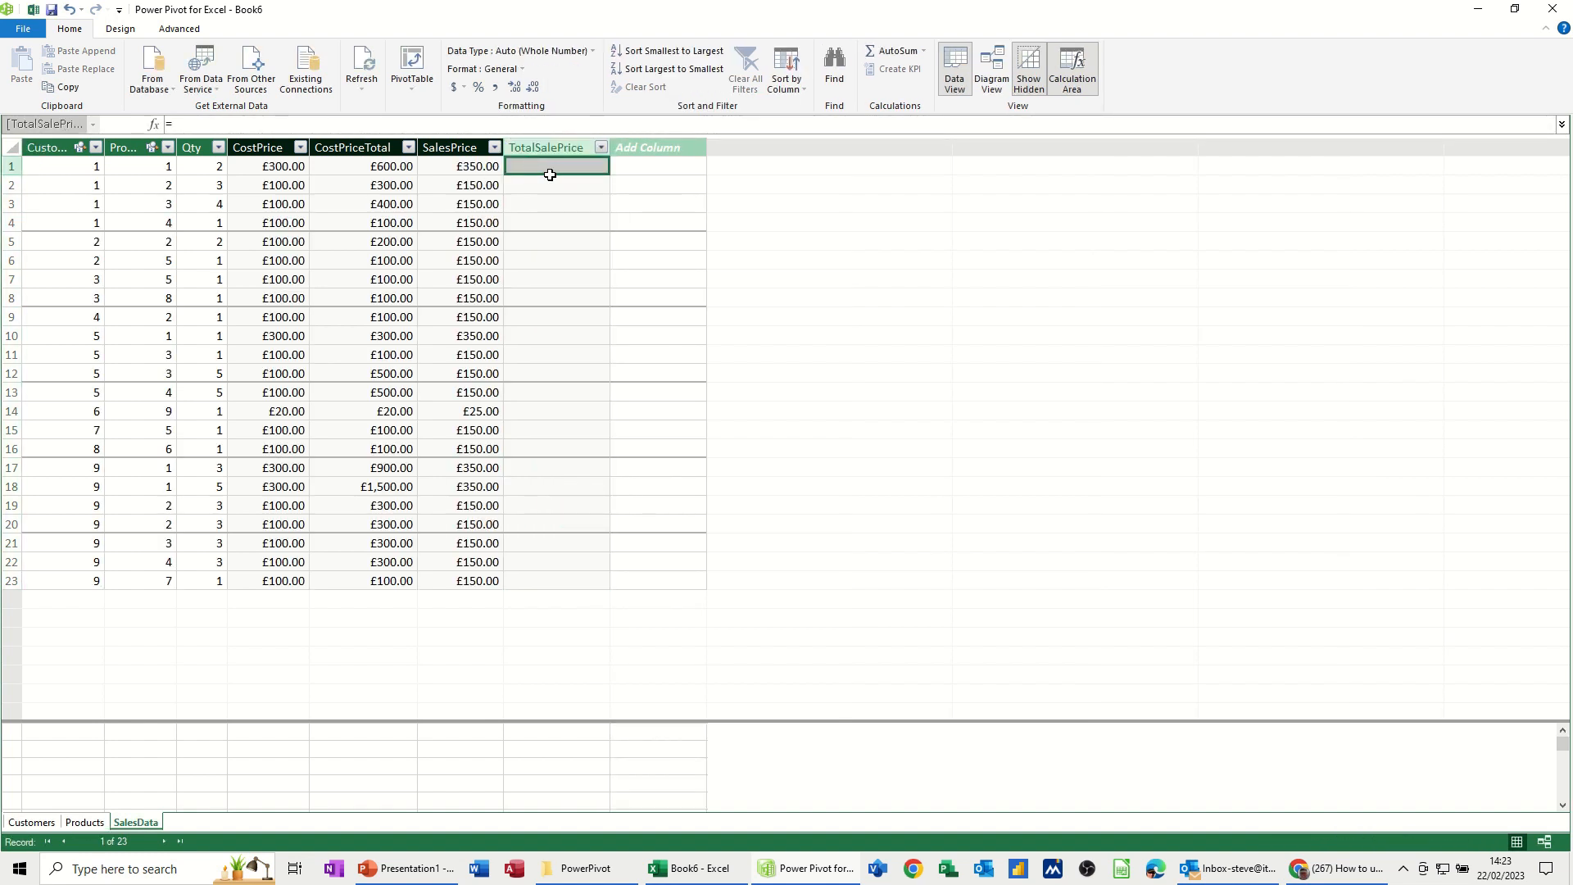
# Calculate the TotalSalePrice column with the formula =[SalesPrice]*[Qty].
pyautogui.click(195, 126)
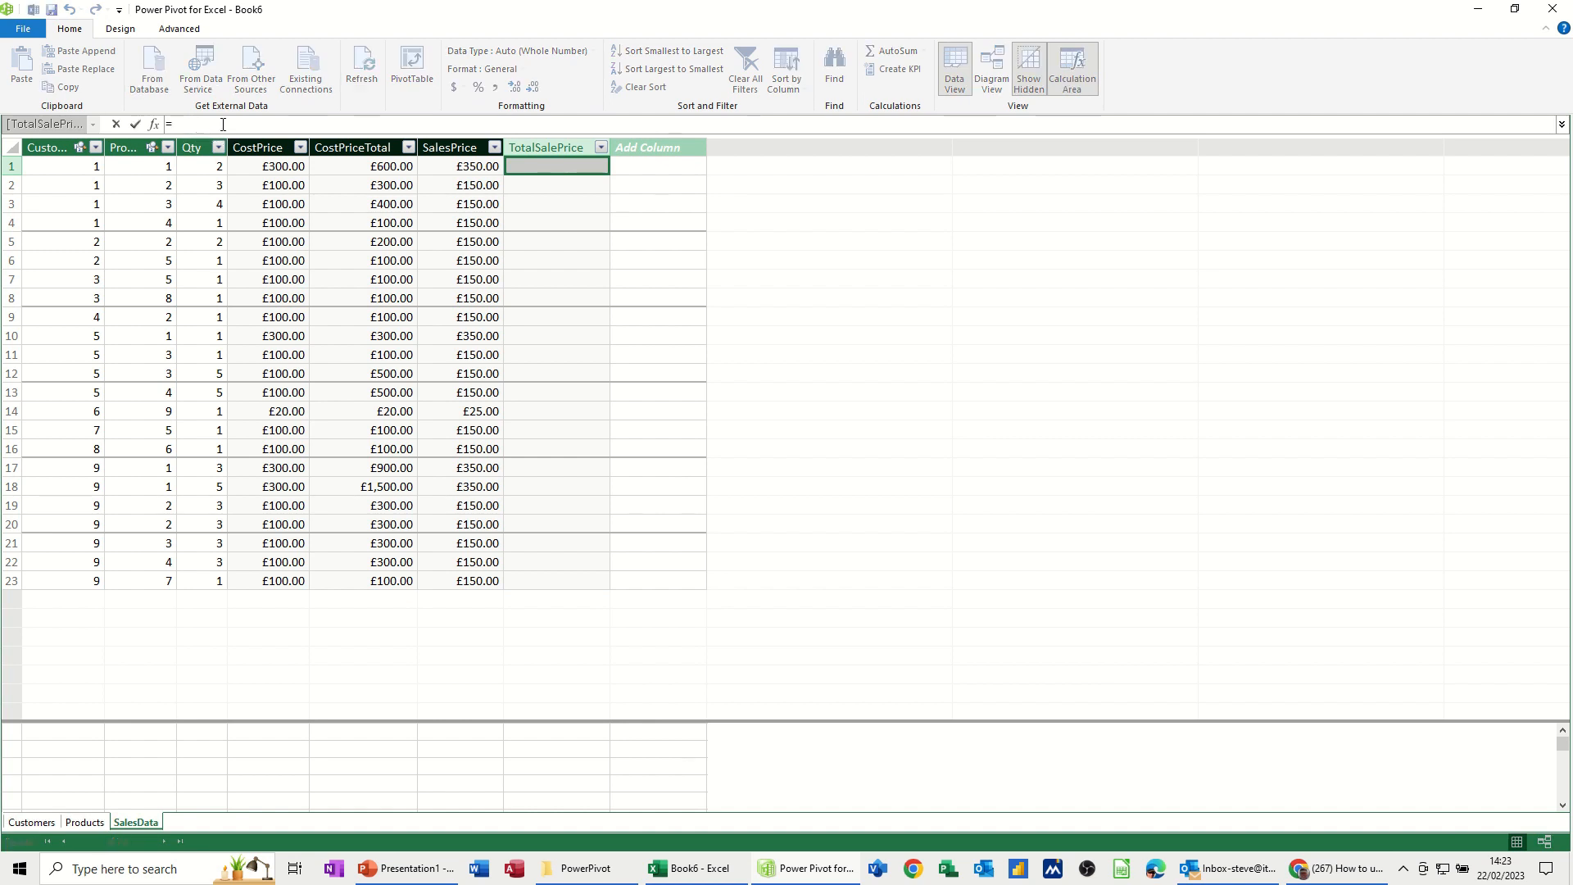
pyautogui.write('salesp')
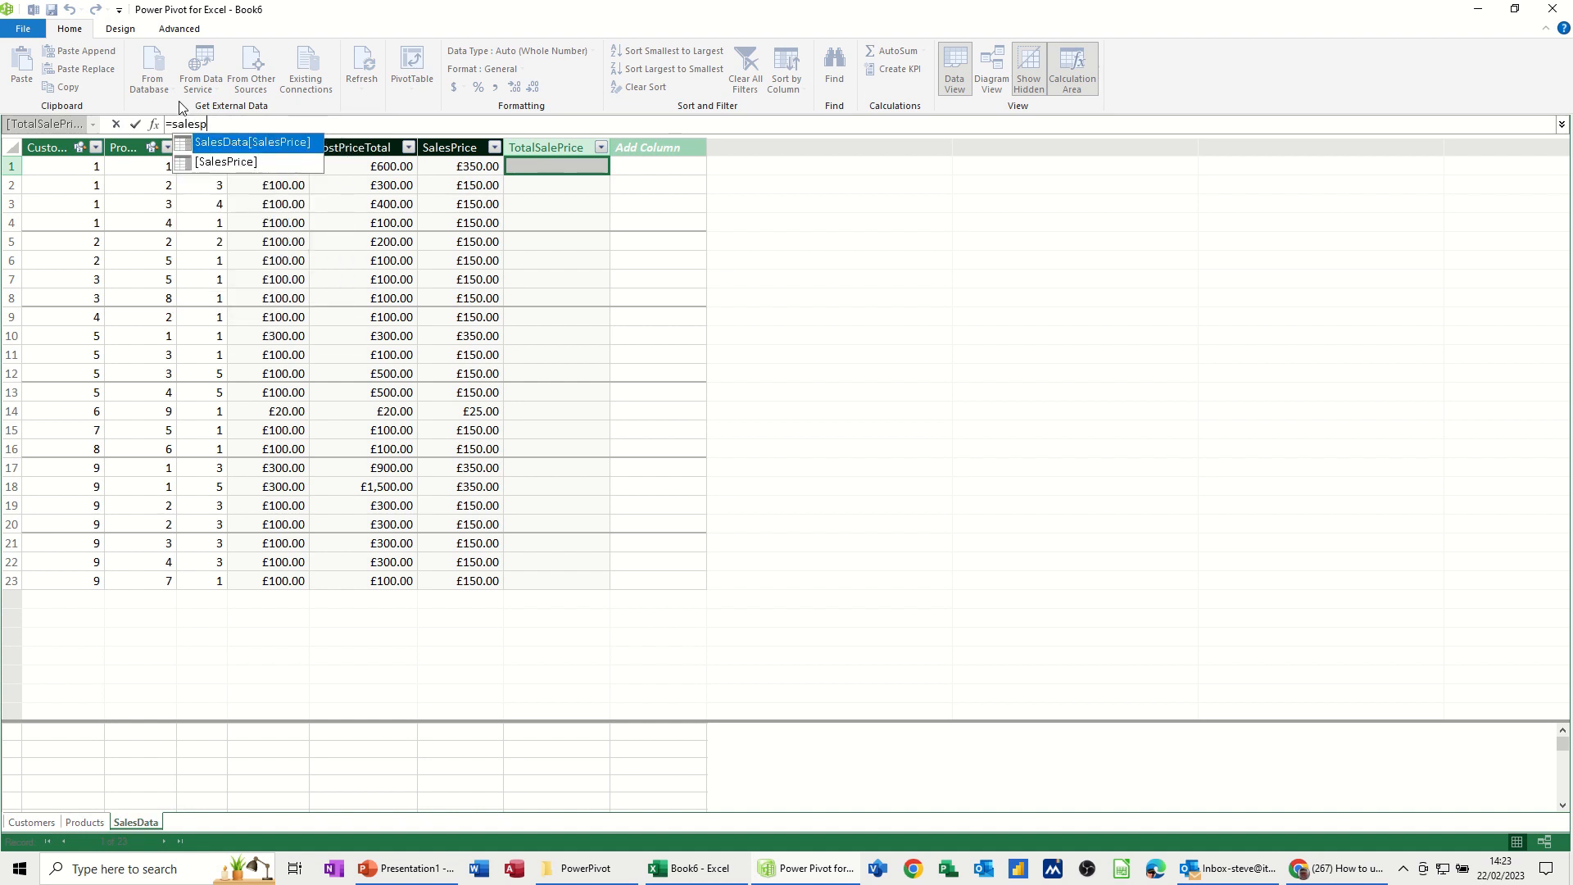
pyautogui.doubleClick(216, 163)
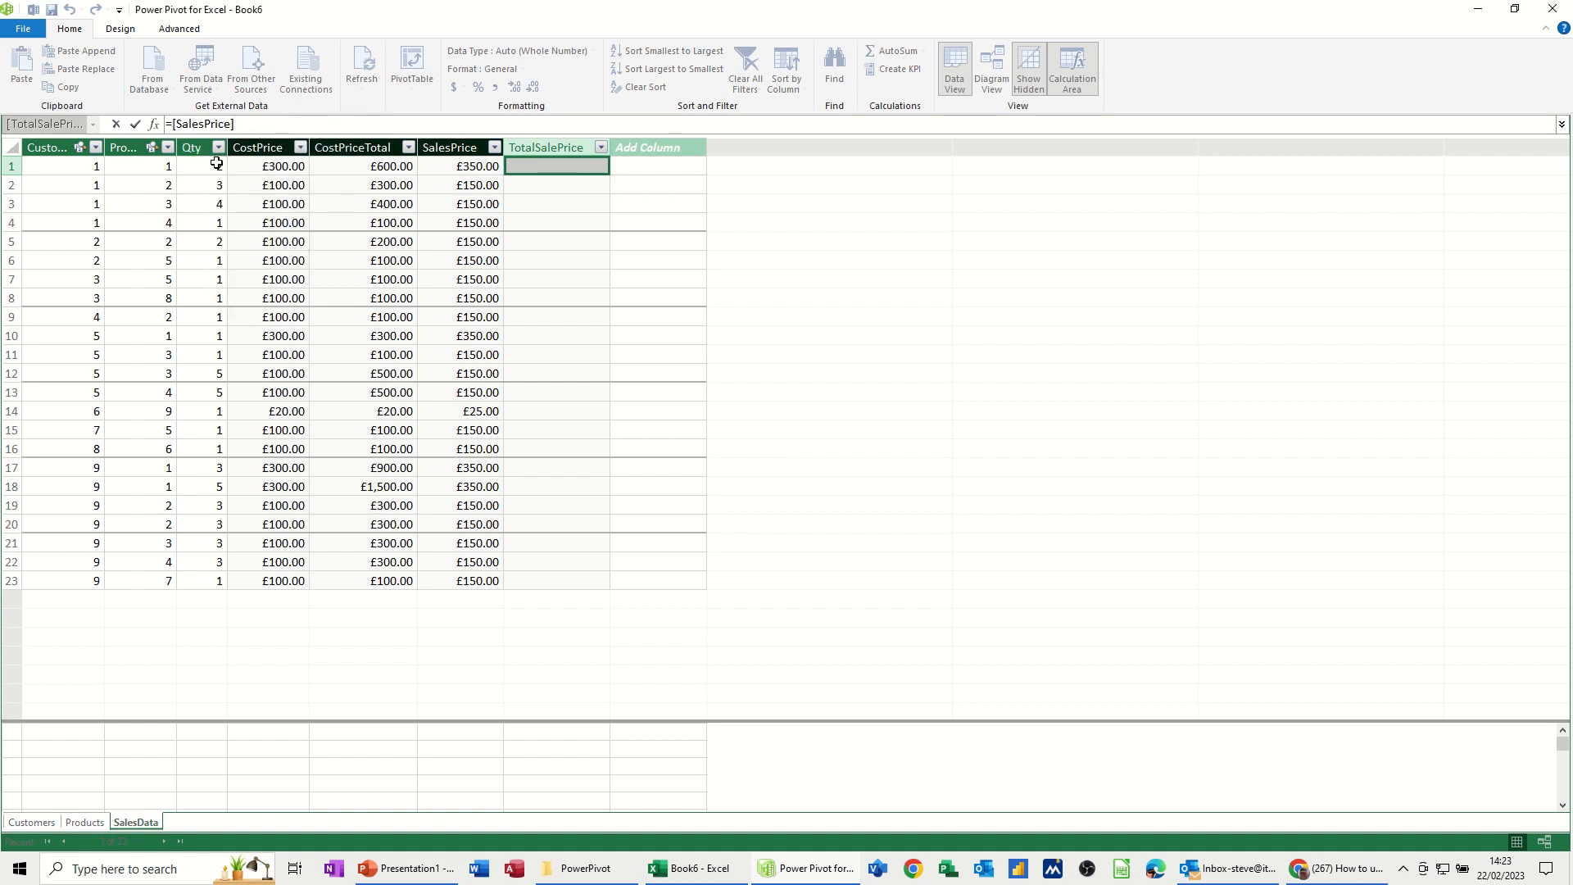
pyautogui.write('*qty')
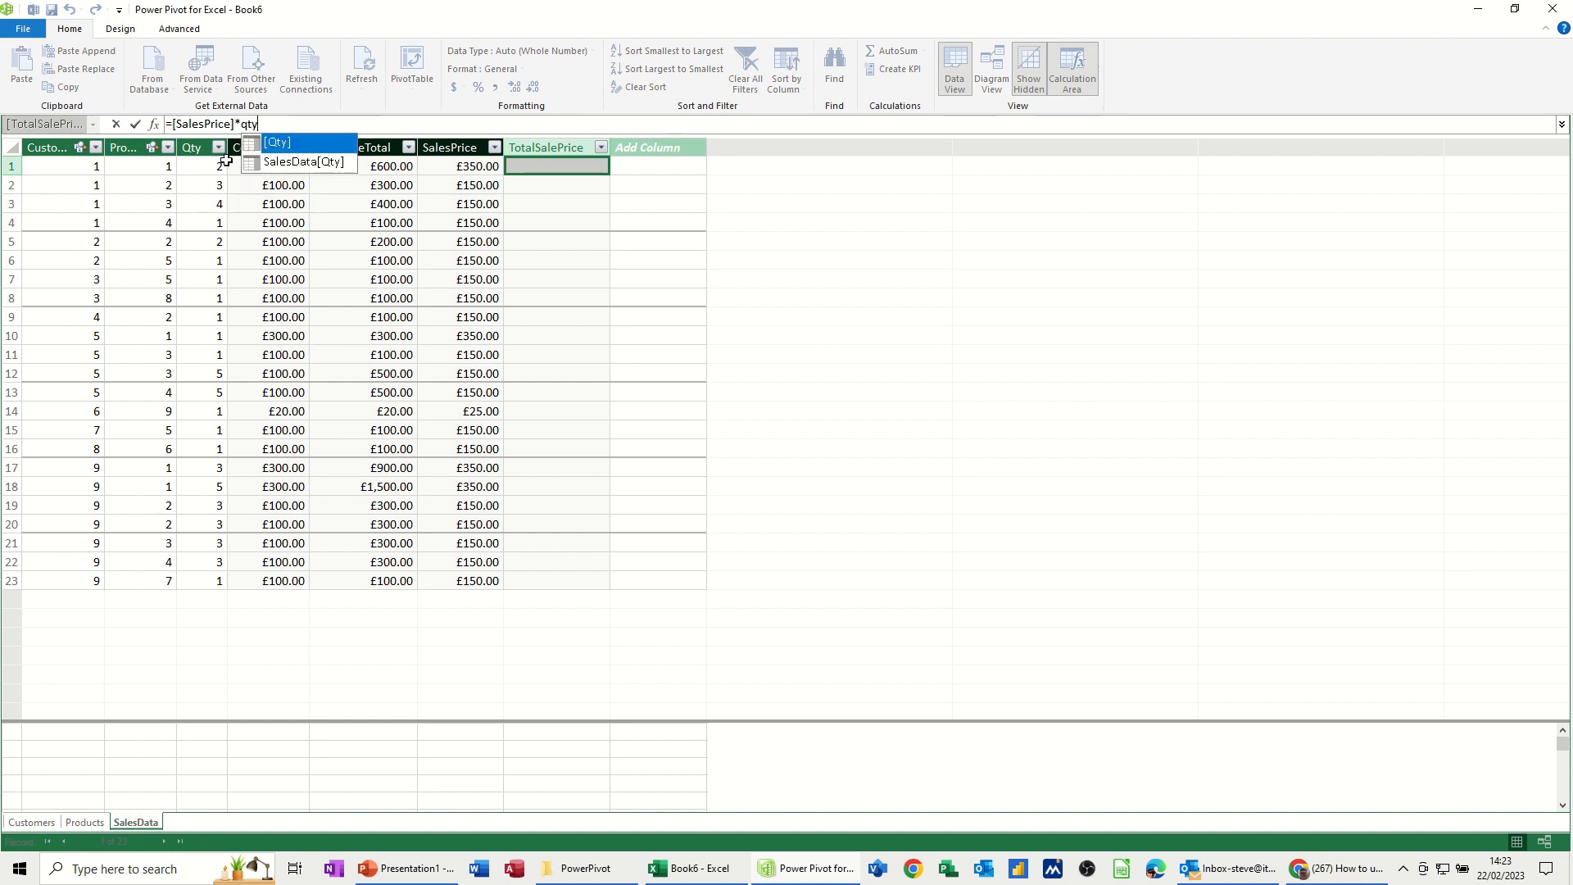
pyautogui.doubleClick(286, 144)
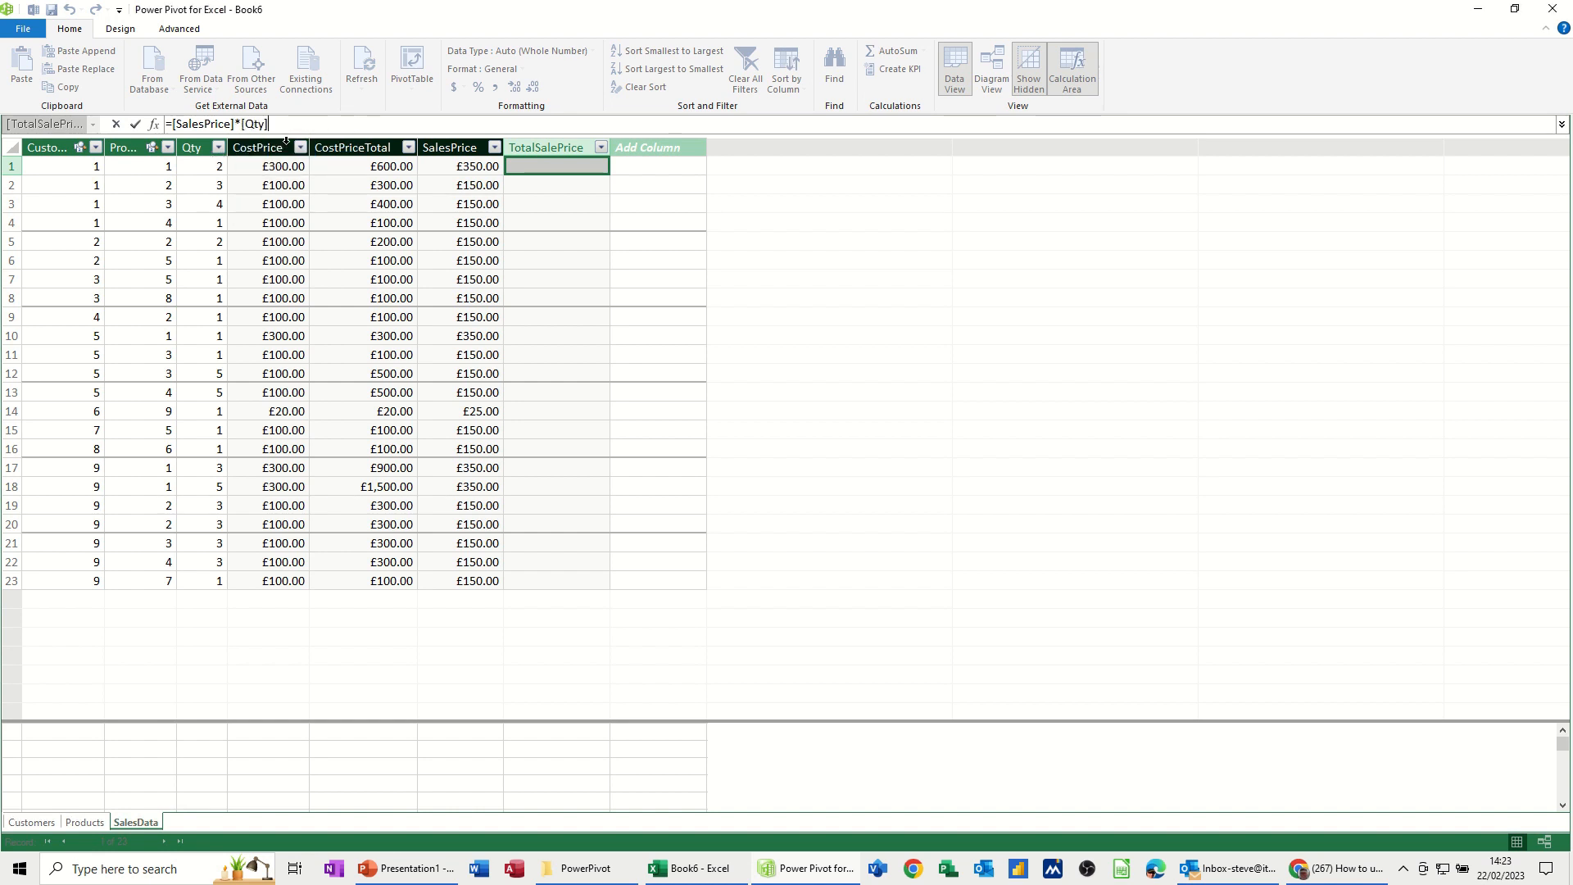
pyautogui.click(136, 124)
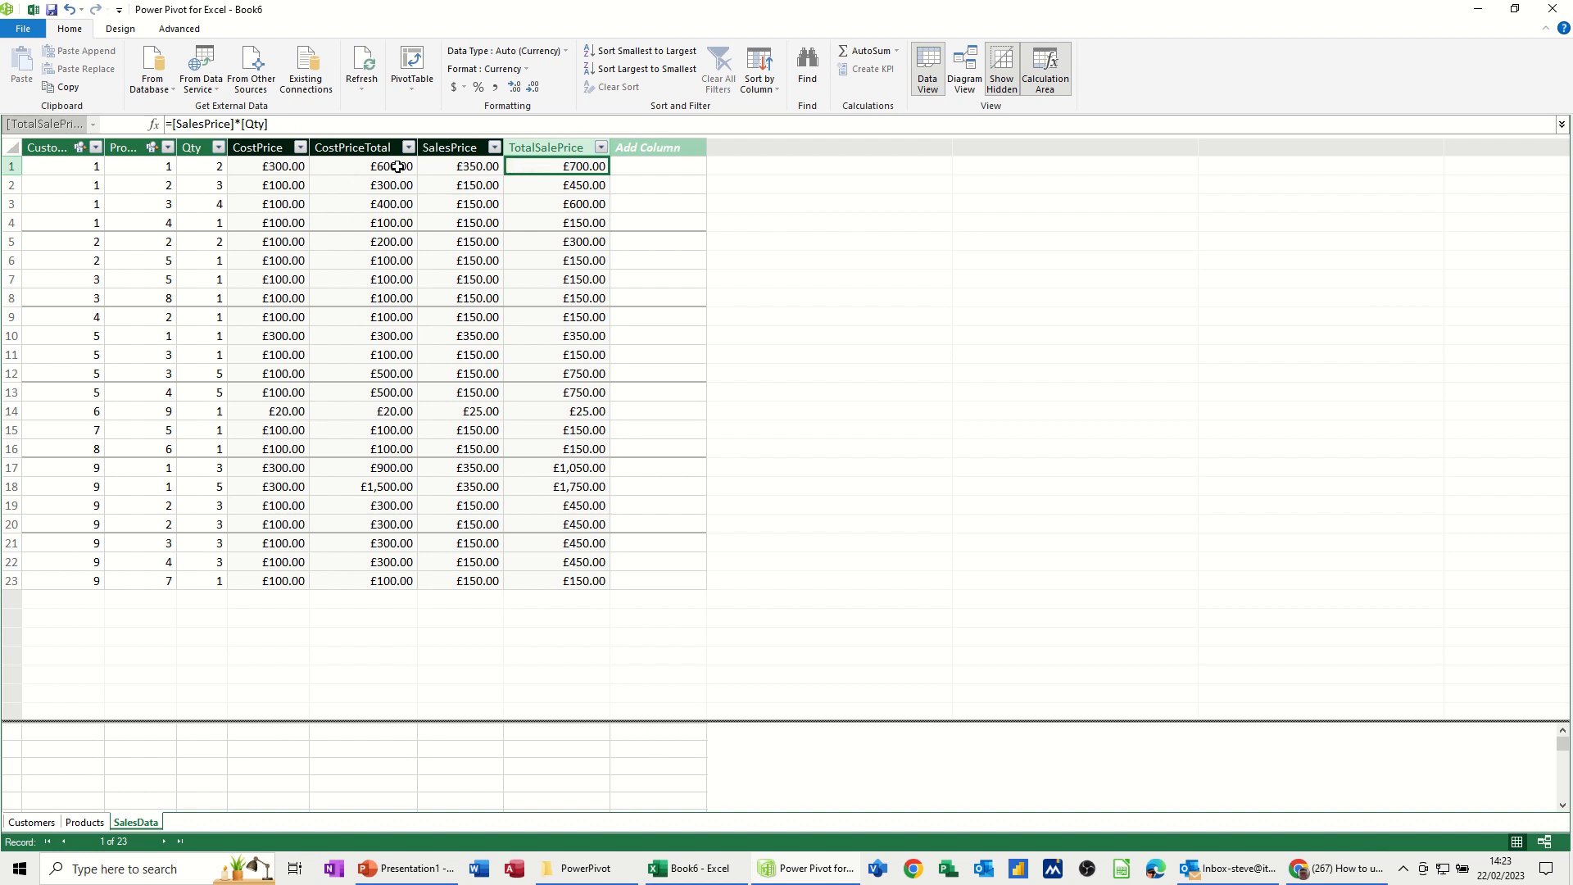
# Add a new column named Profit to the SalesData table and select its first cell.
pyautogui.click(646, 148)
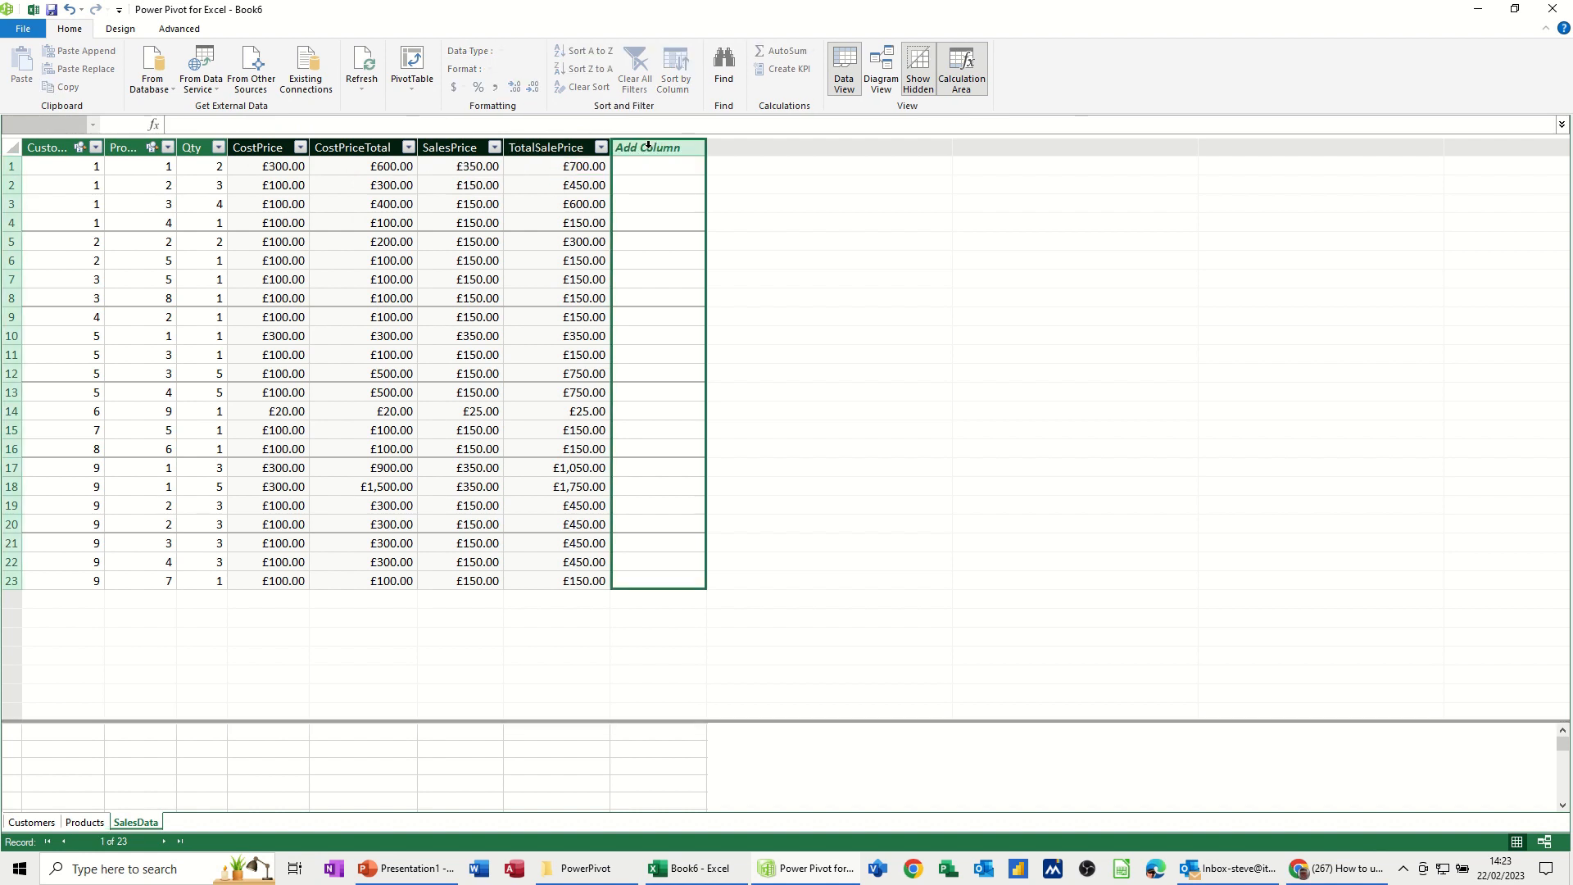
pyautogui.doubleClick(647, 146)
pyautogui.write('Profit')
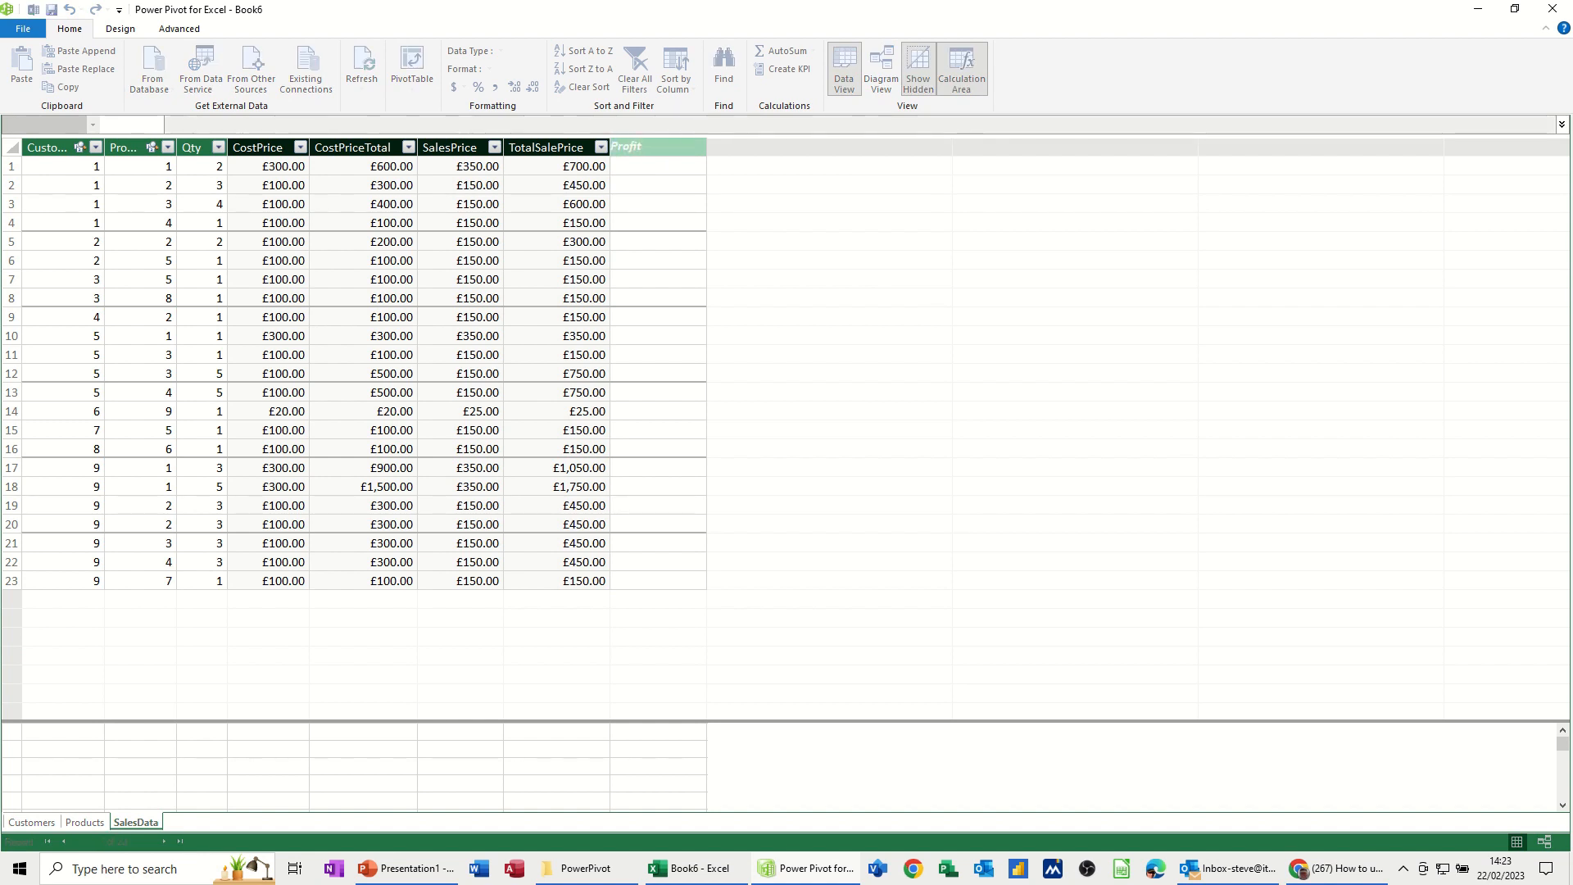
pyautogui.click(631, 169)
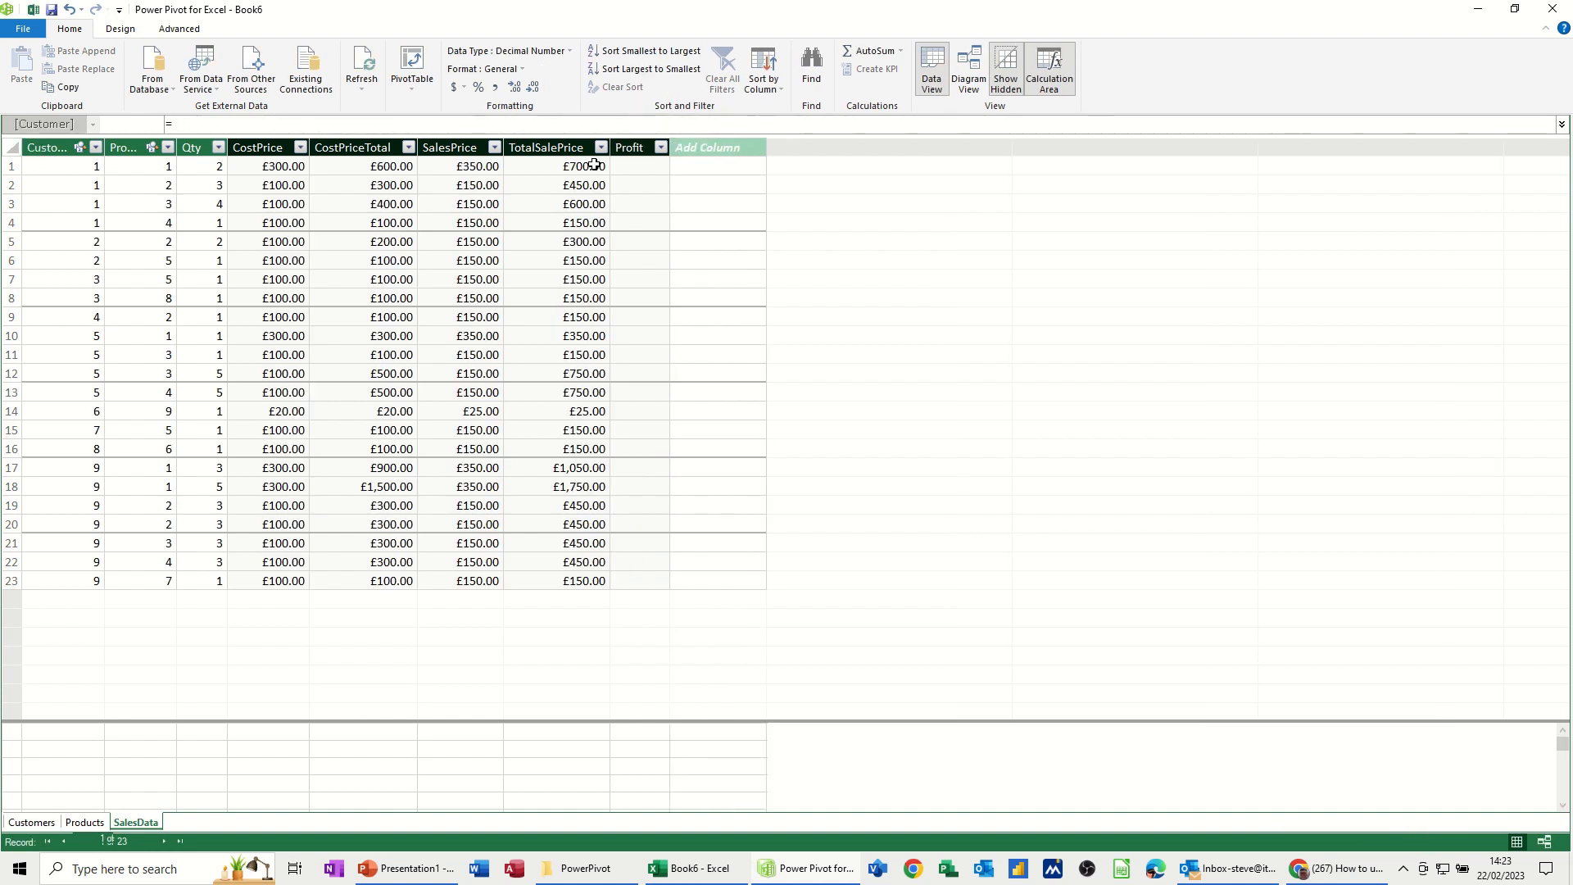
pyautogui.click(645, 166)
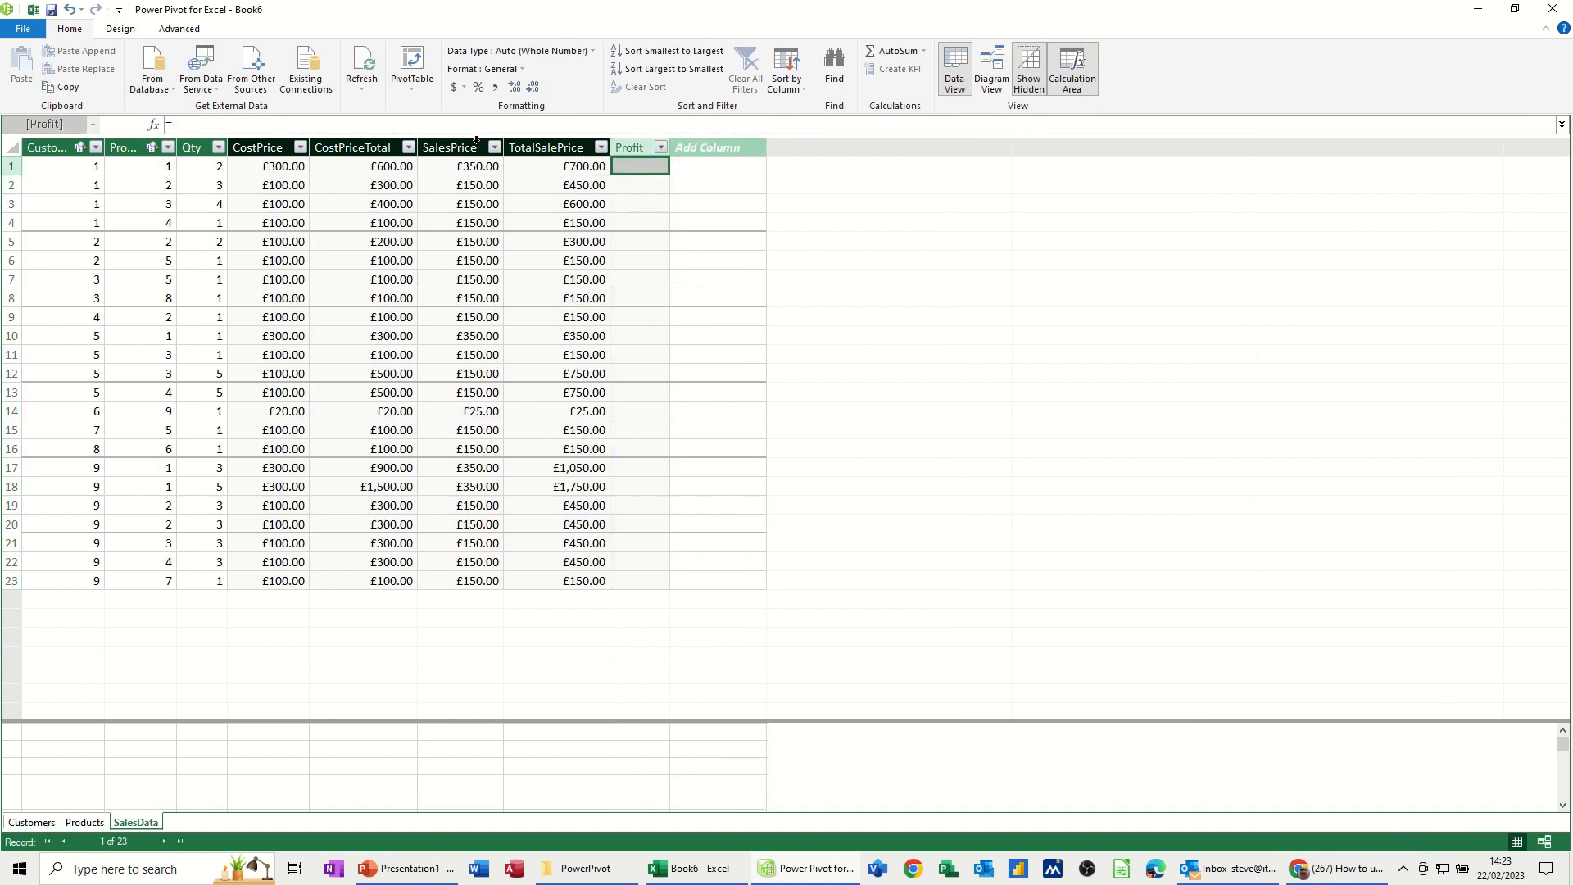
# Calculate the Profit column with the formula =SalesData[TotalSalePrice]-[CostPriceTotal].
pyautogui.write('t')
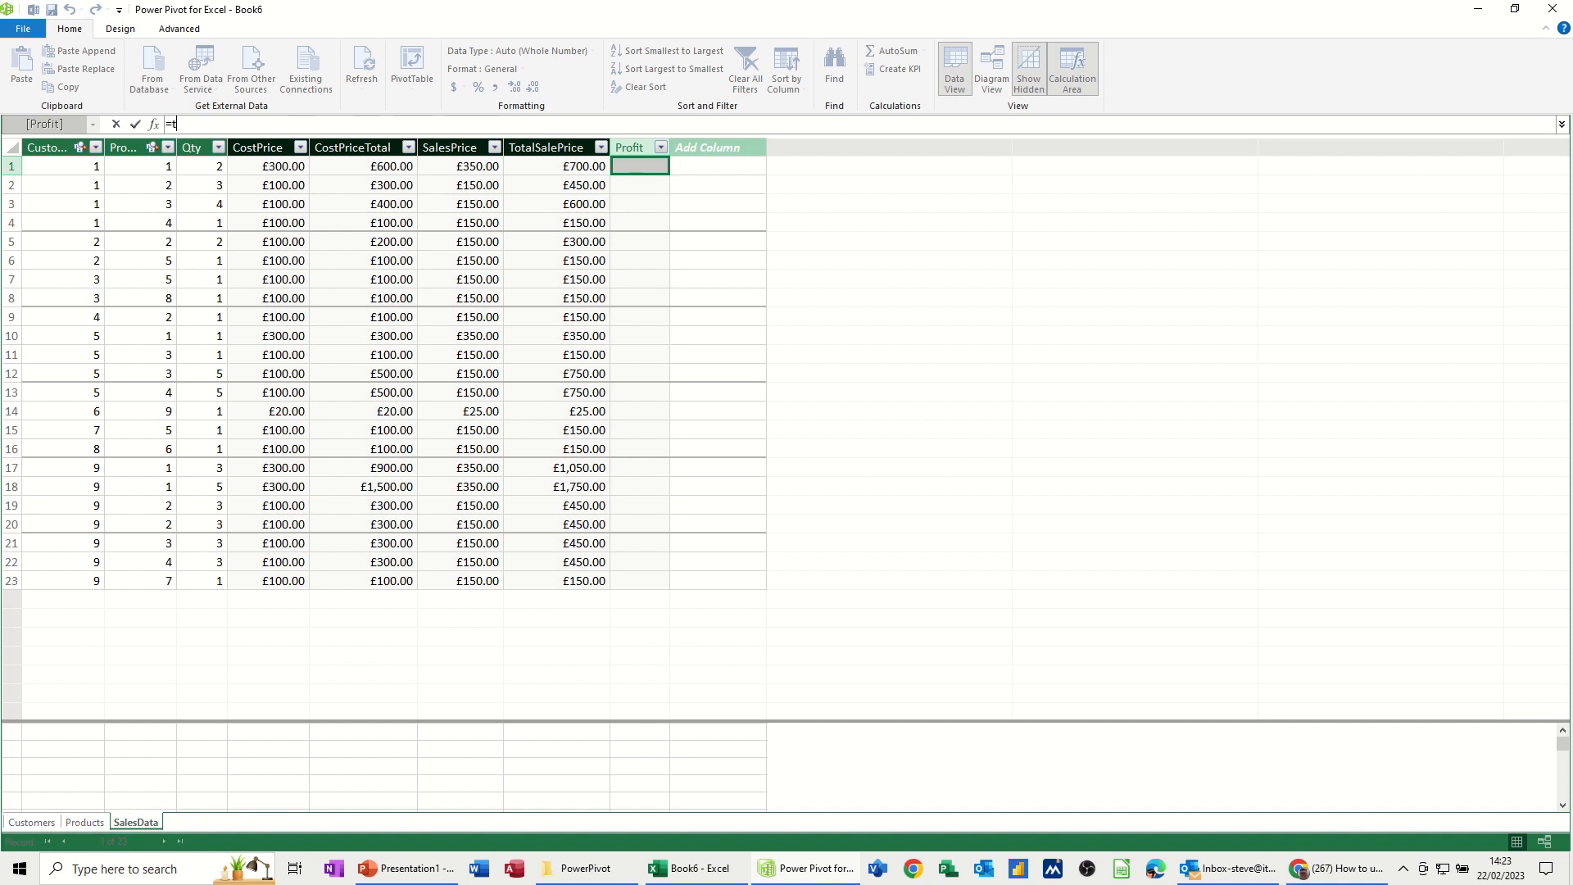
pyautogui.write('ota')
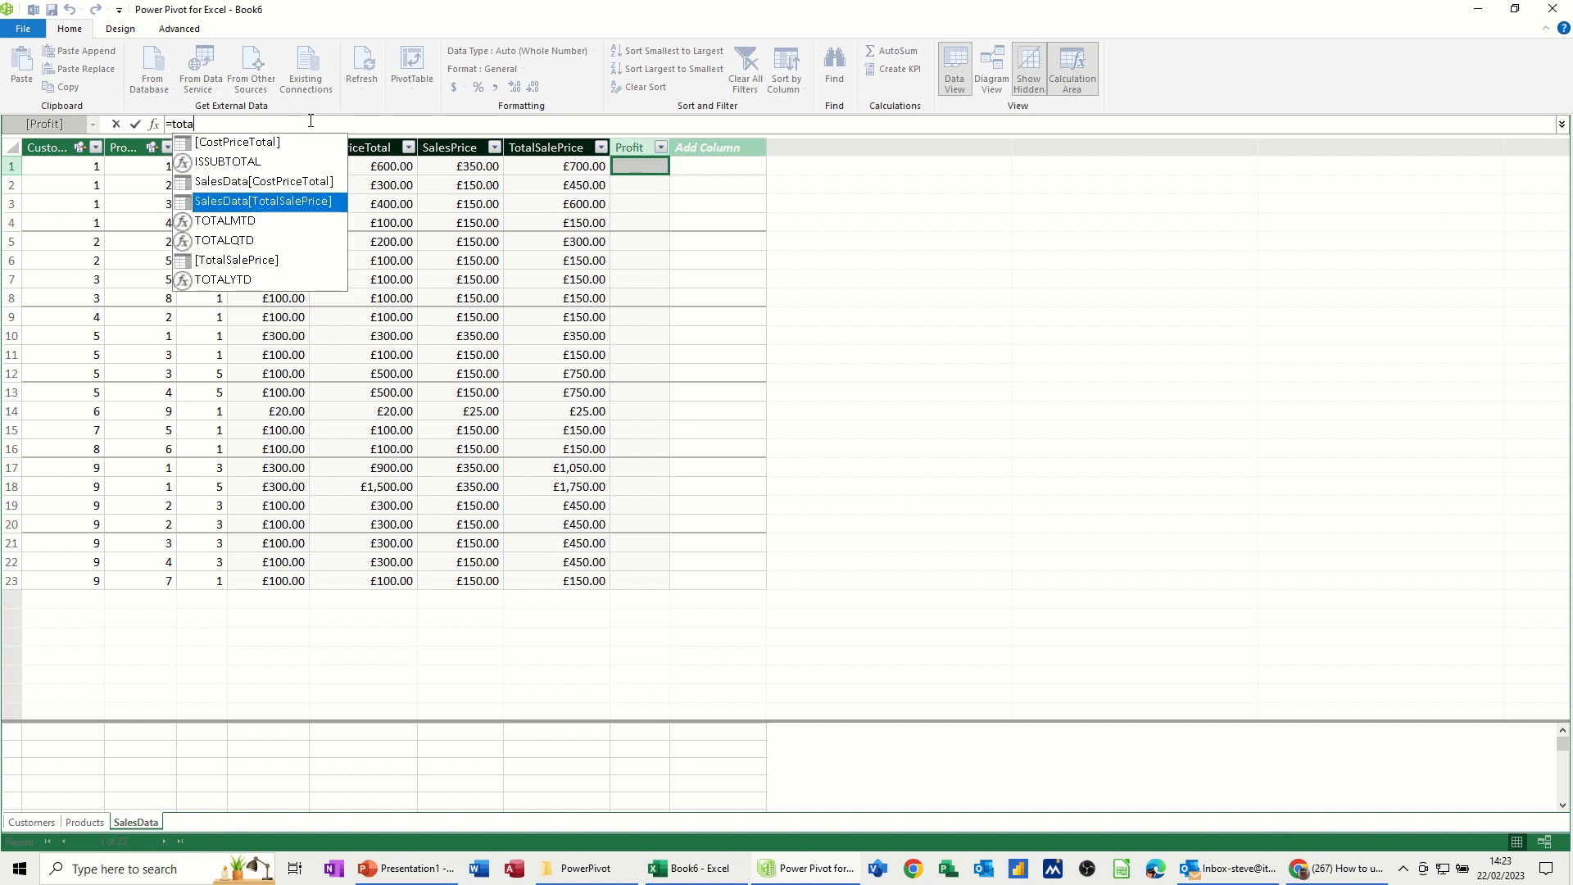
pyautogui.doubleClick(265, 203)
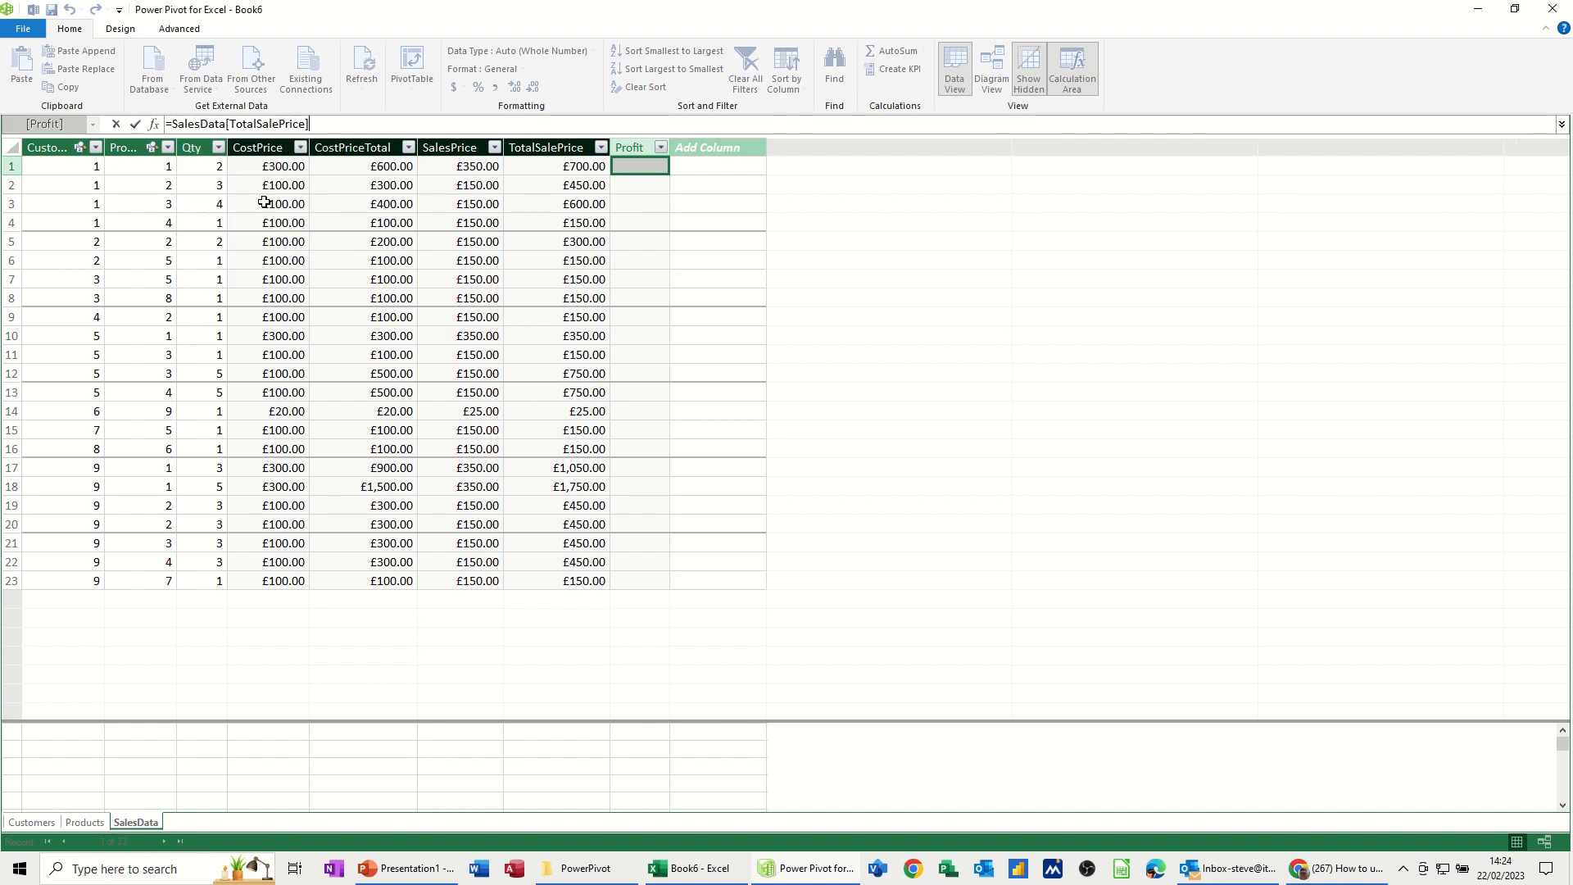
pyautogui.write('-')
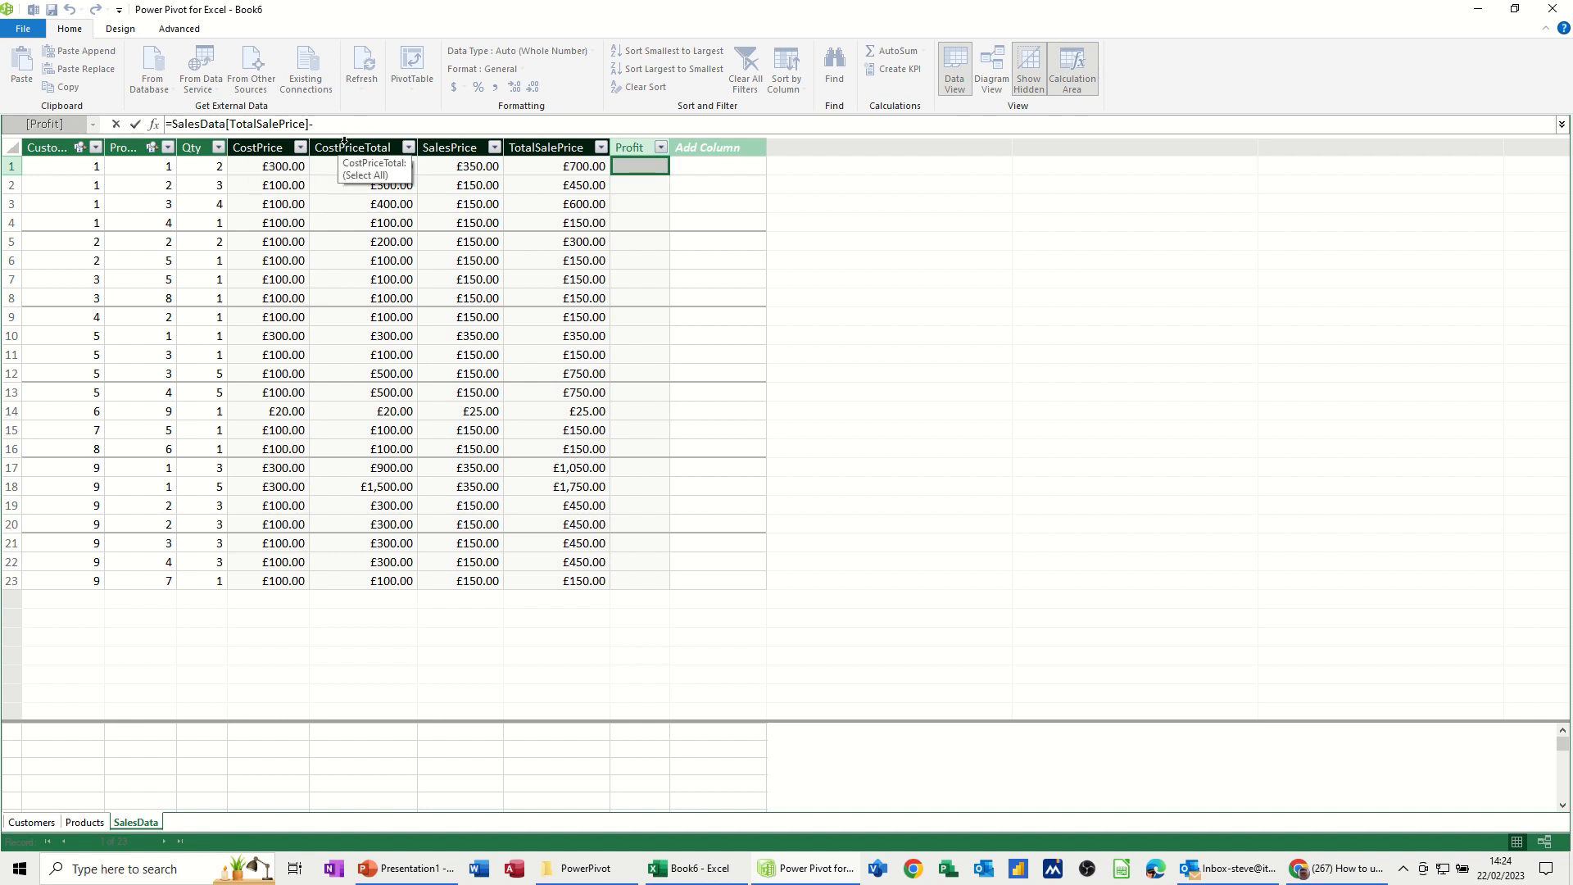
pyautogui.write('c')
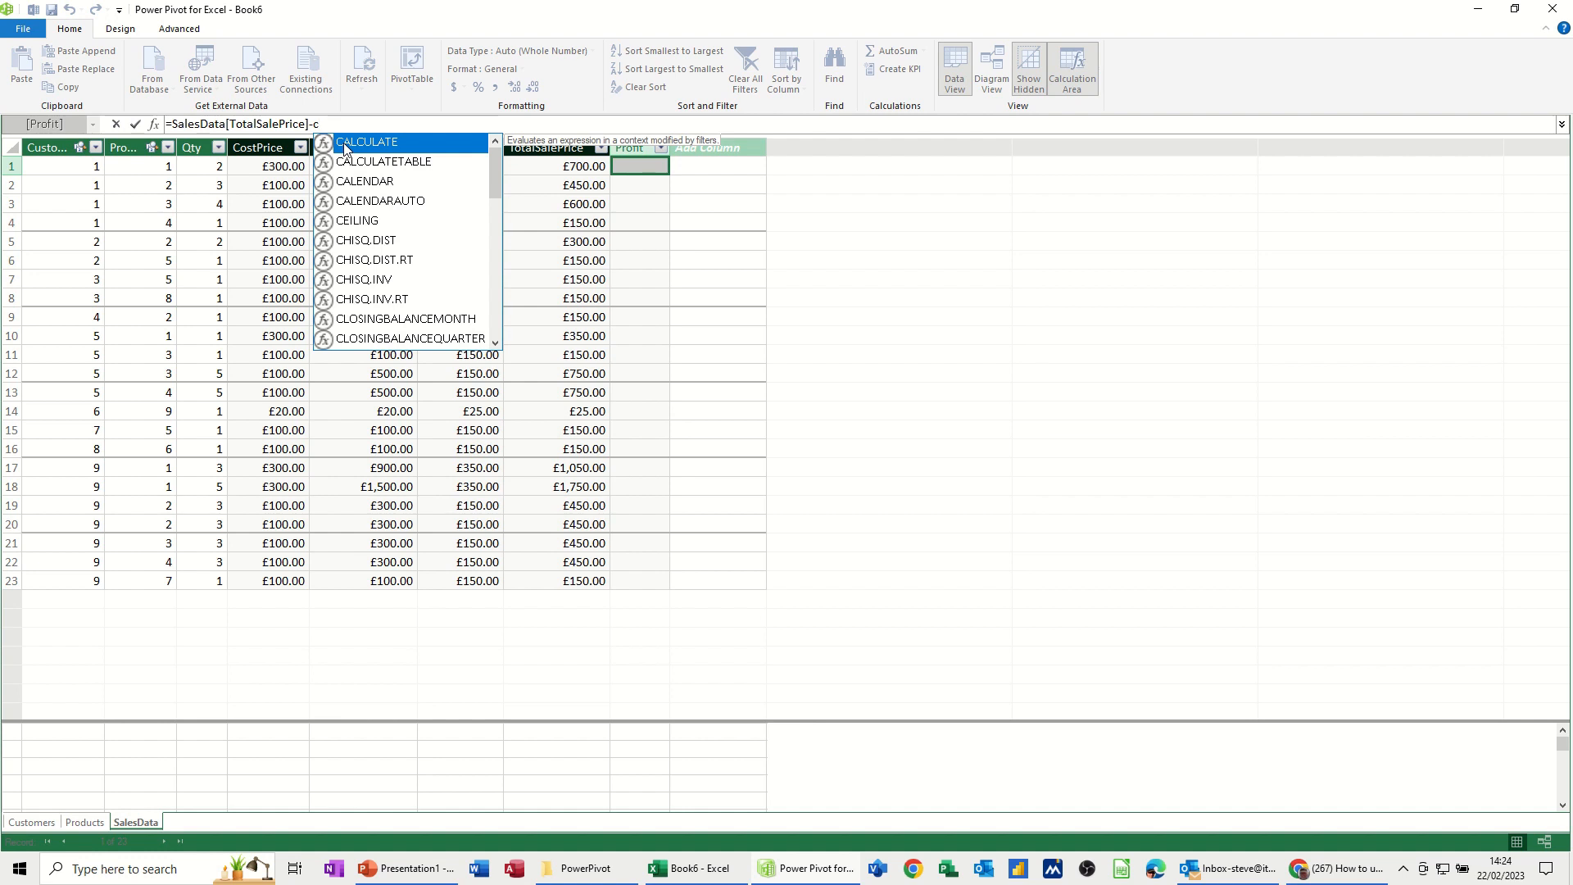
pyautogui.write('ost')
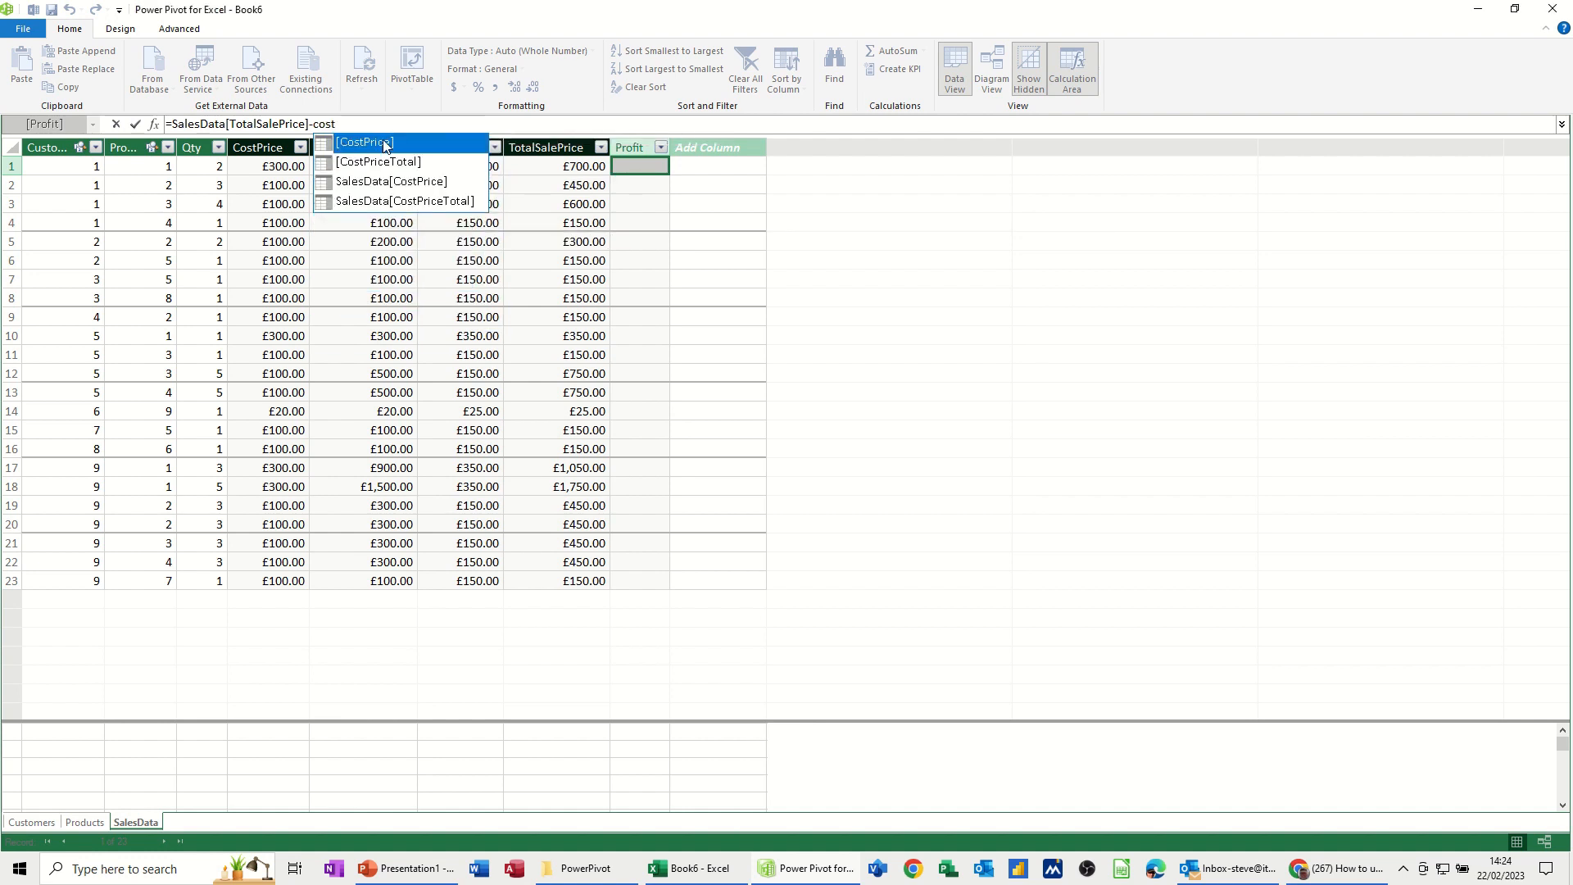
pyautogui.click(370, 164)
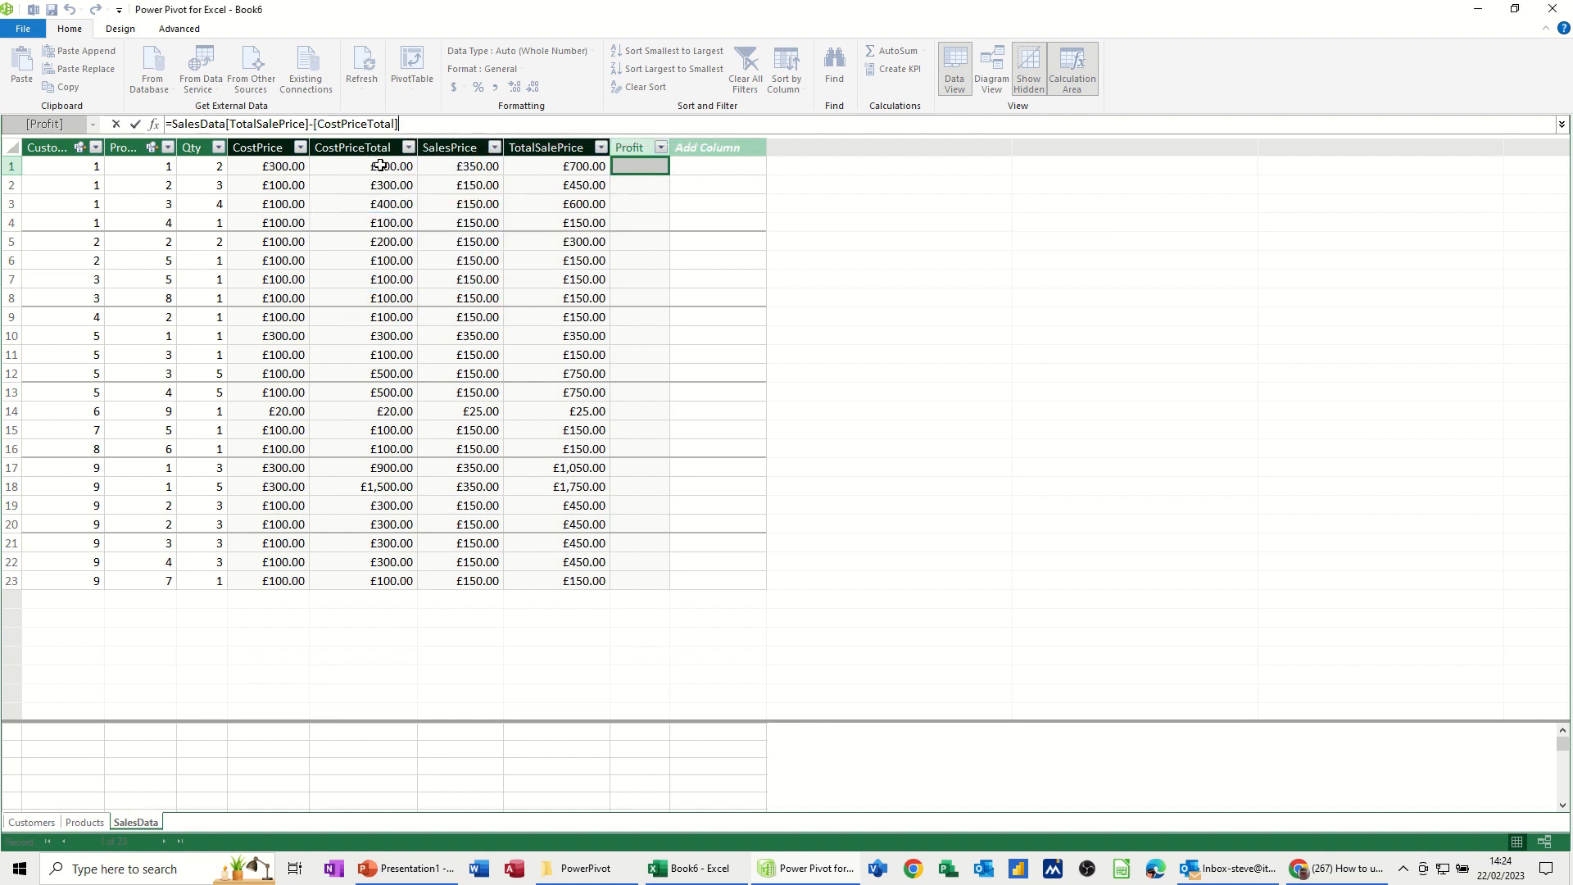
pyautogui.click(131, 125)
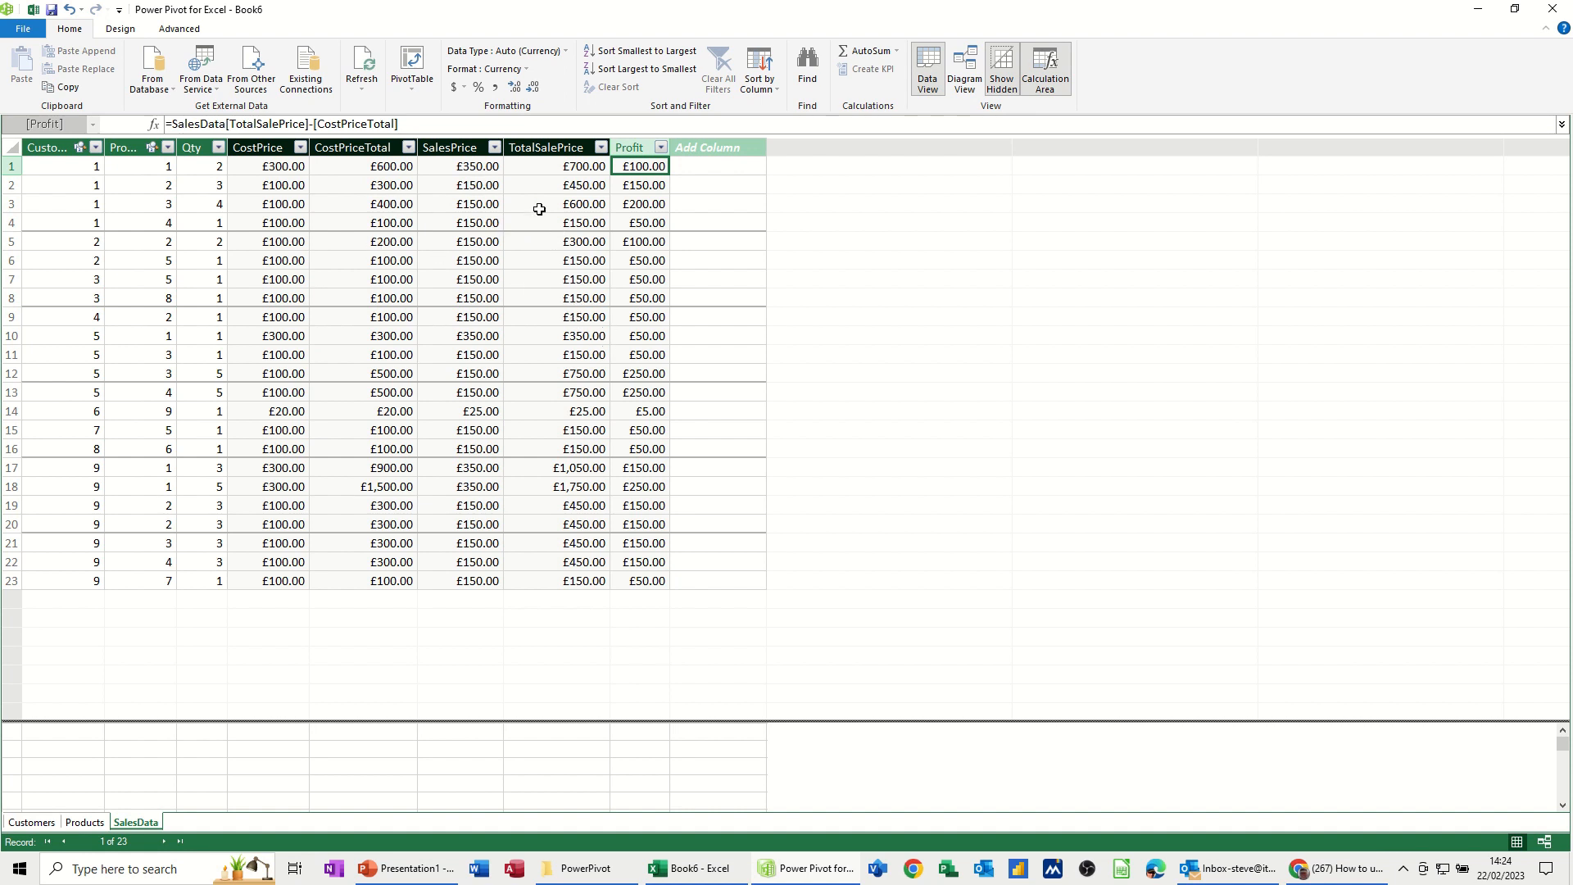
# Return to the Excel workbook, reopen the data model, and create a PivotTable from it on a new worksheet.
pyautogui.click(1552, 9)
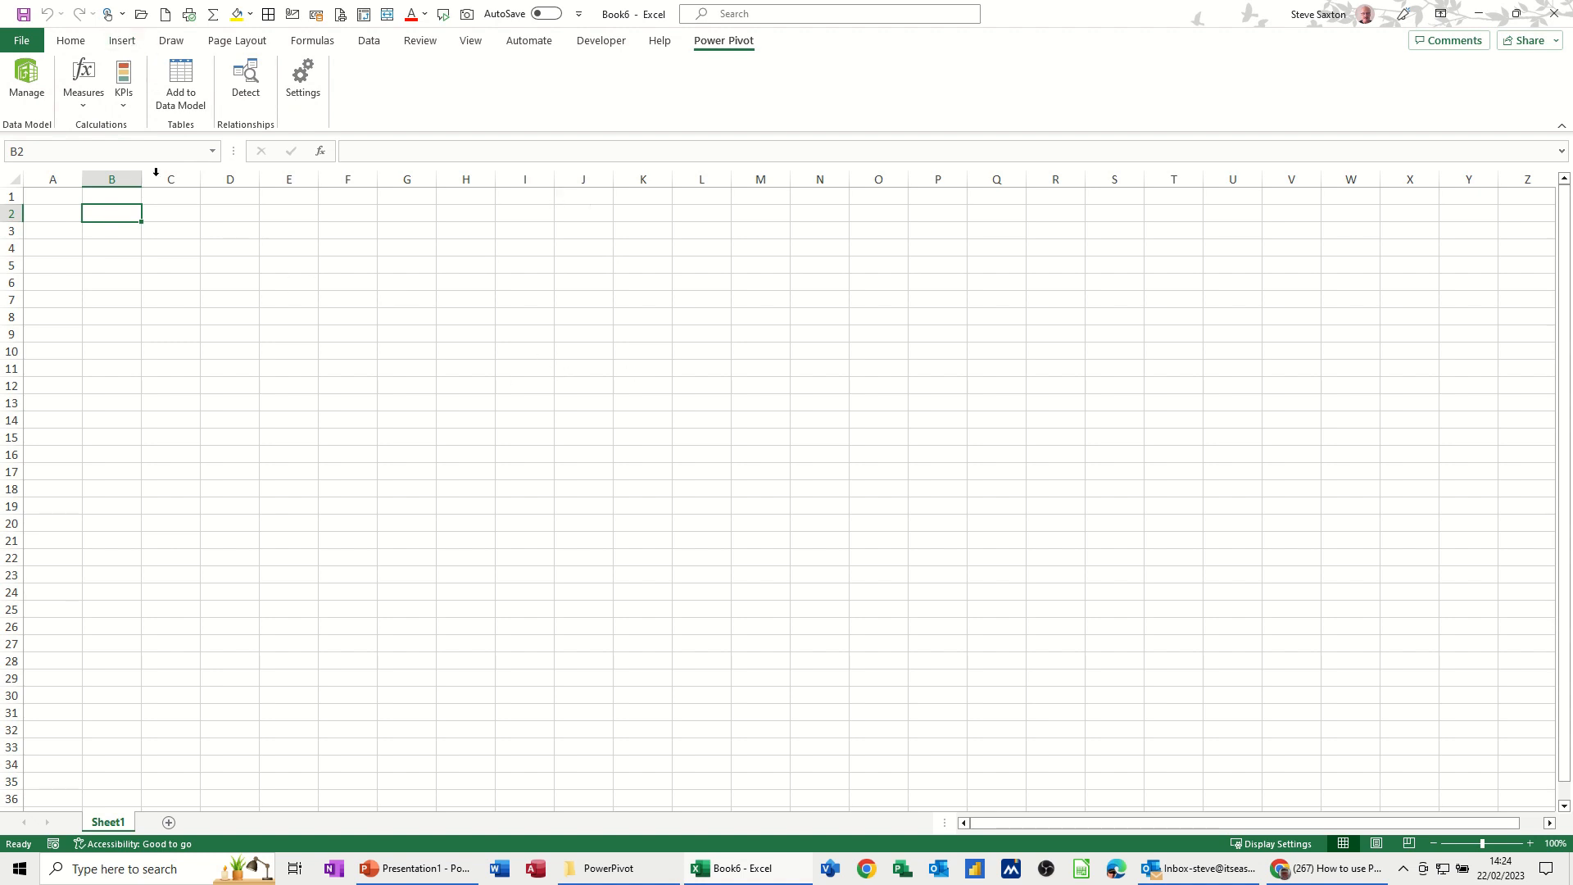
pyautogui.click(33, 81)
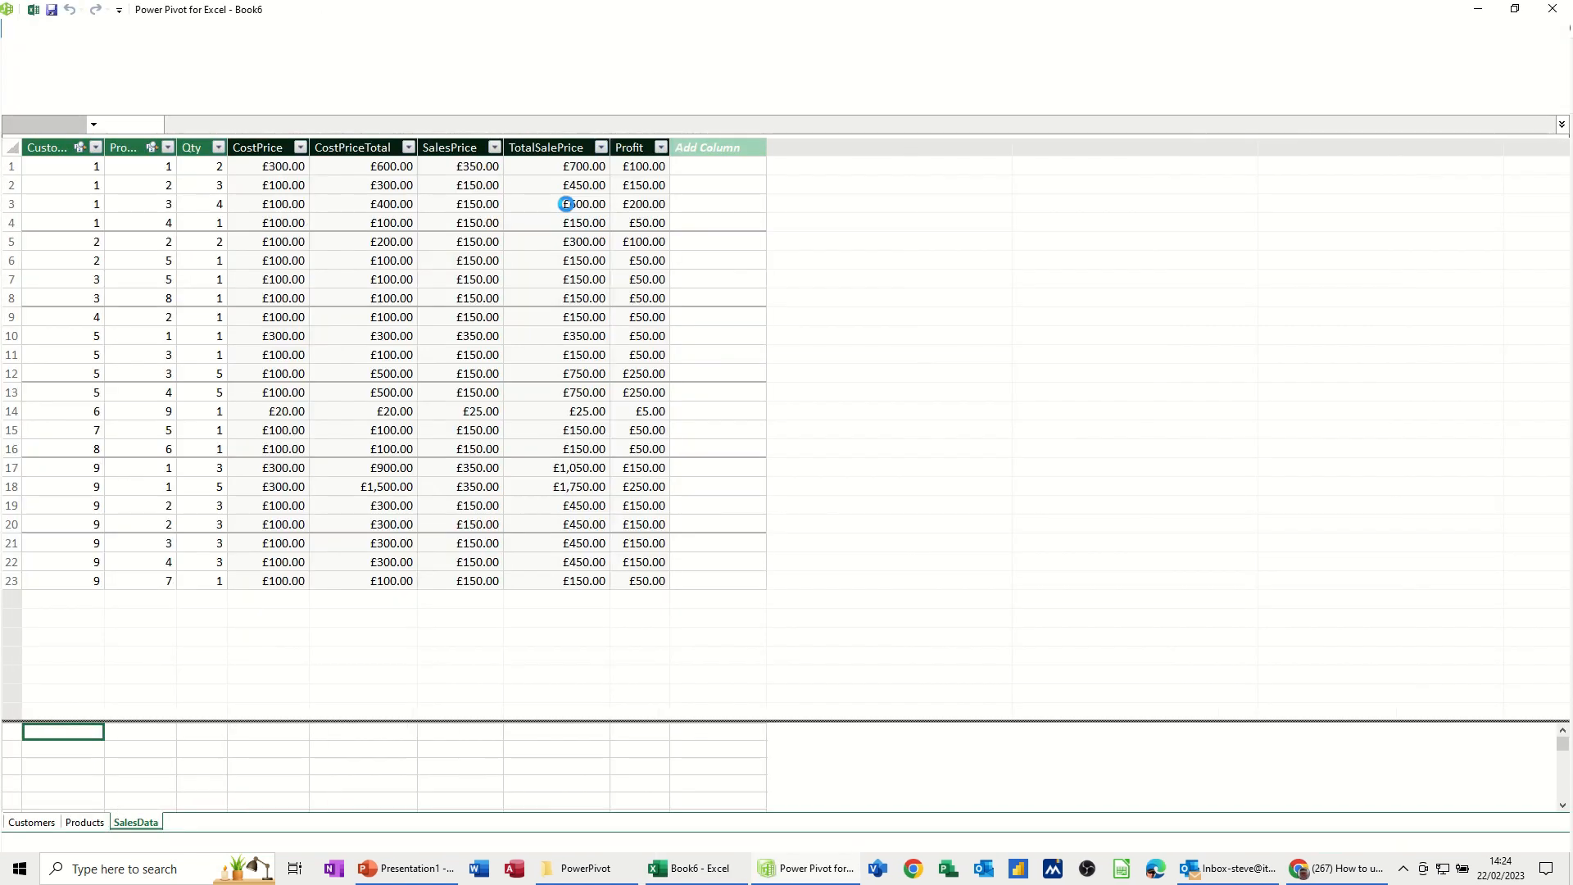
pyautogui.click(410, 87)
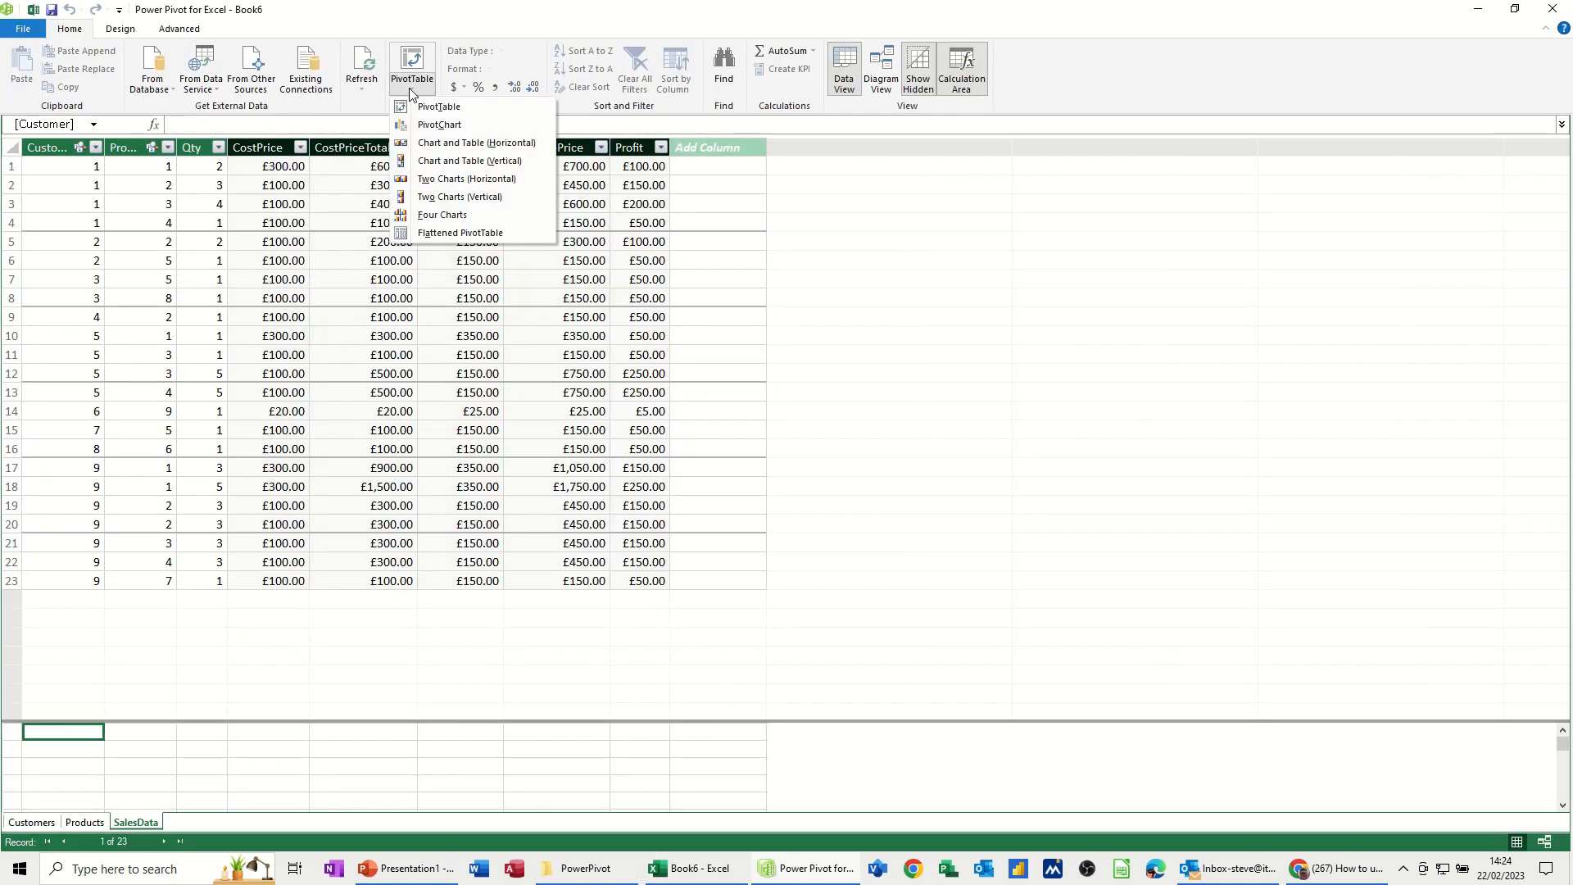
pyautogui.click(424, 107)
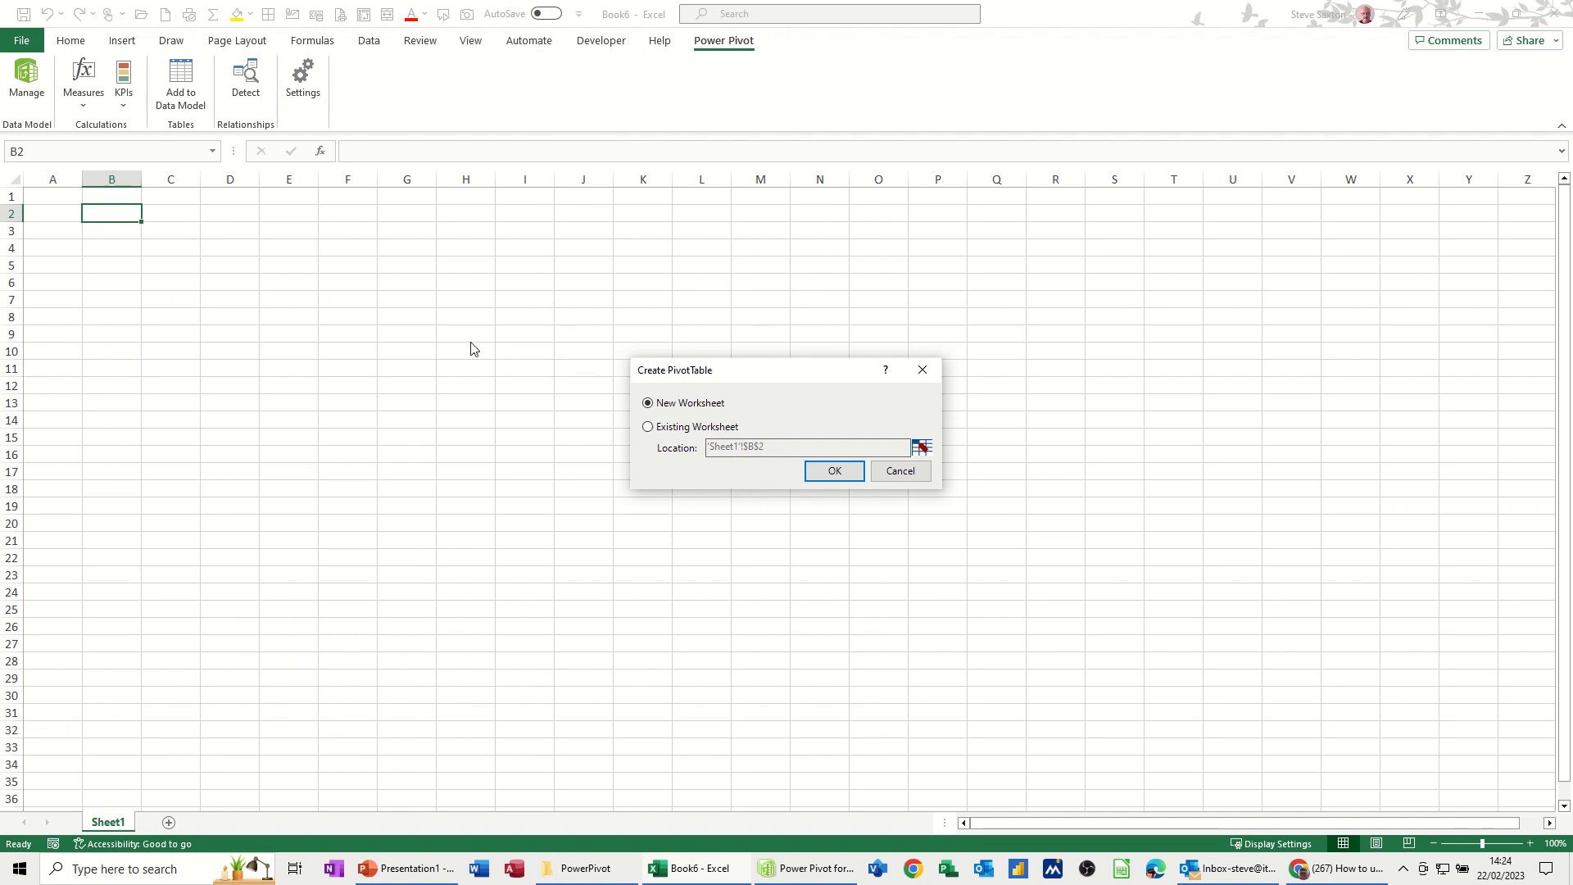
pyautogui.click(824, 482)
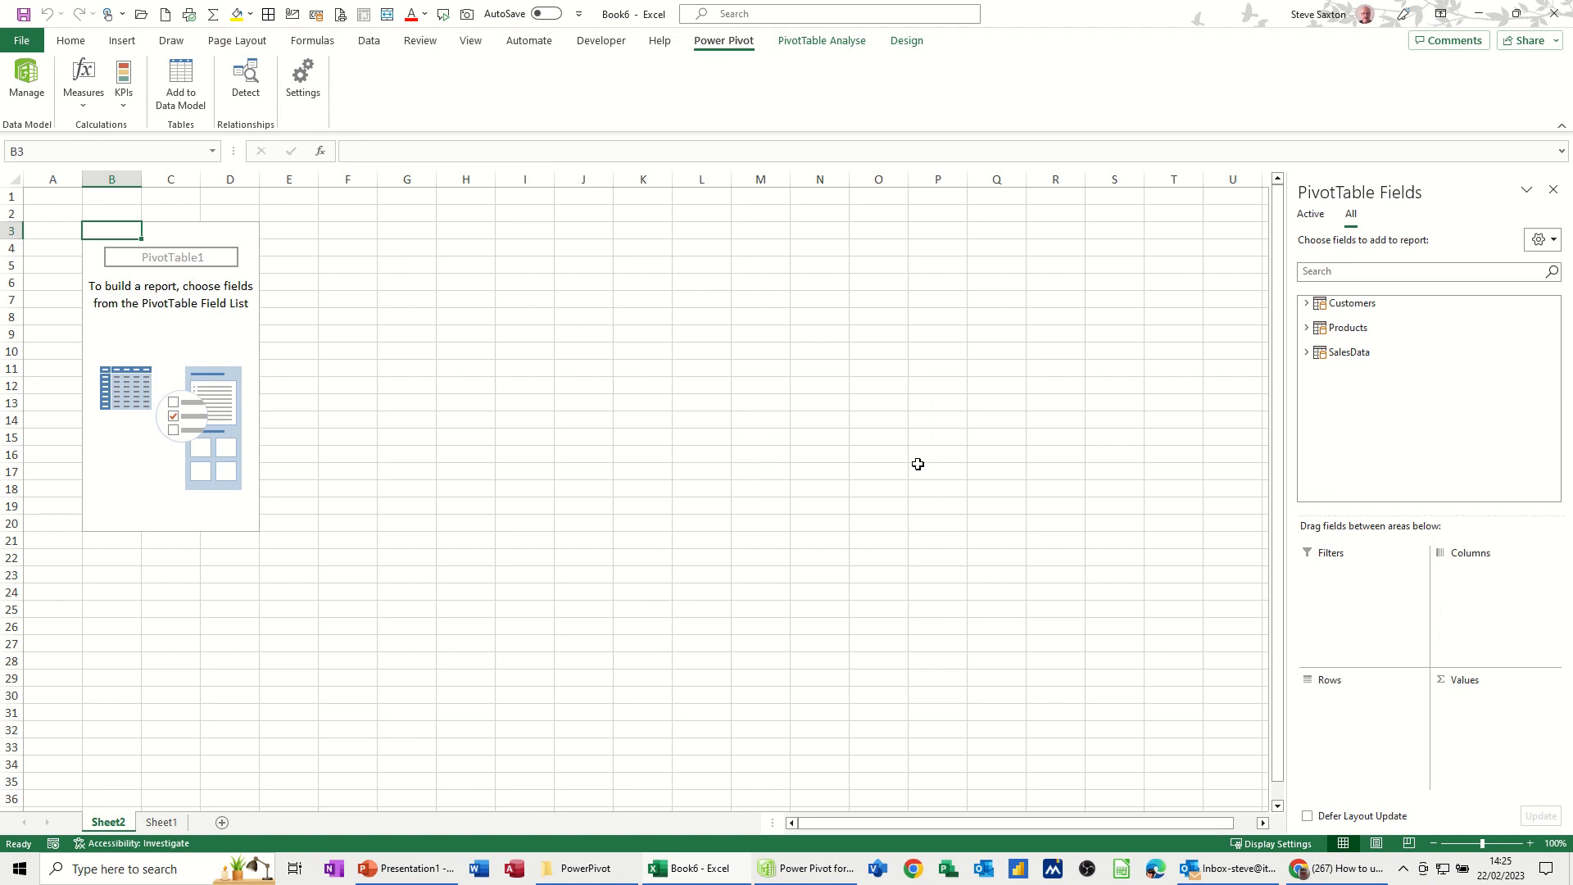
# Expand the Customers and Products tables in the field list and add the Customers Name field to the PivotTable rows.
pyautogui.click(1308, 304)
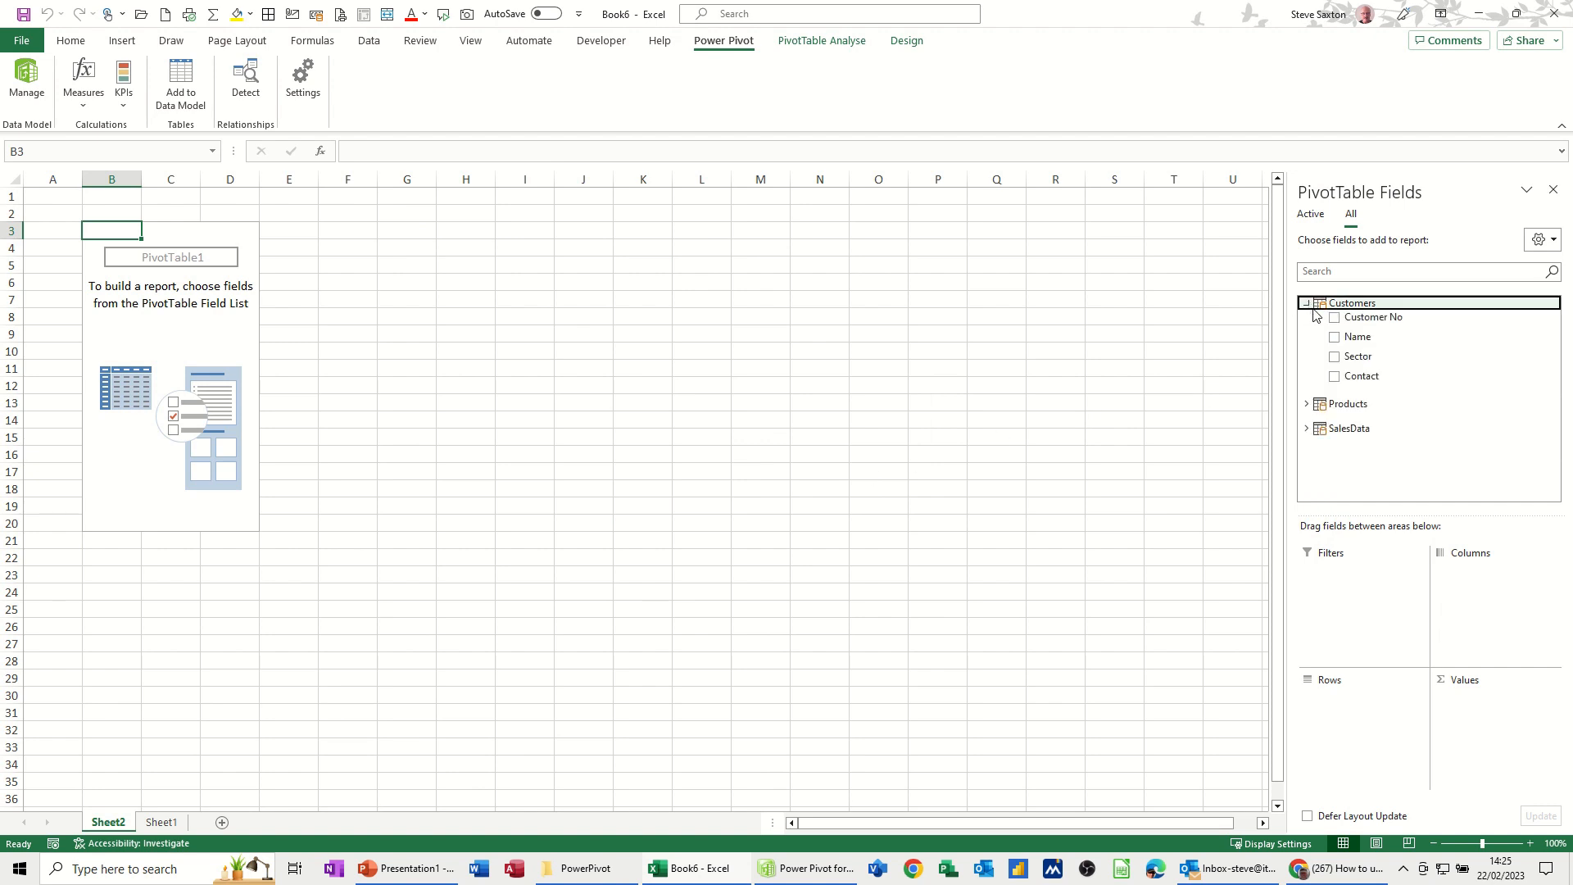
pyautogui.click(1308, 404)
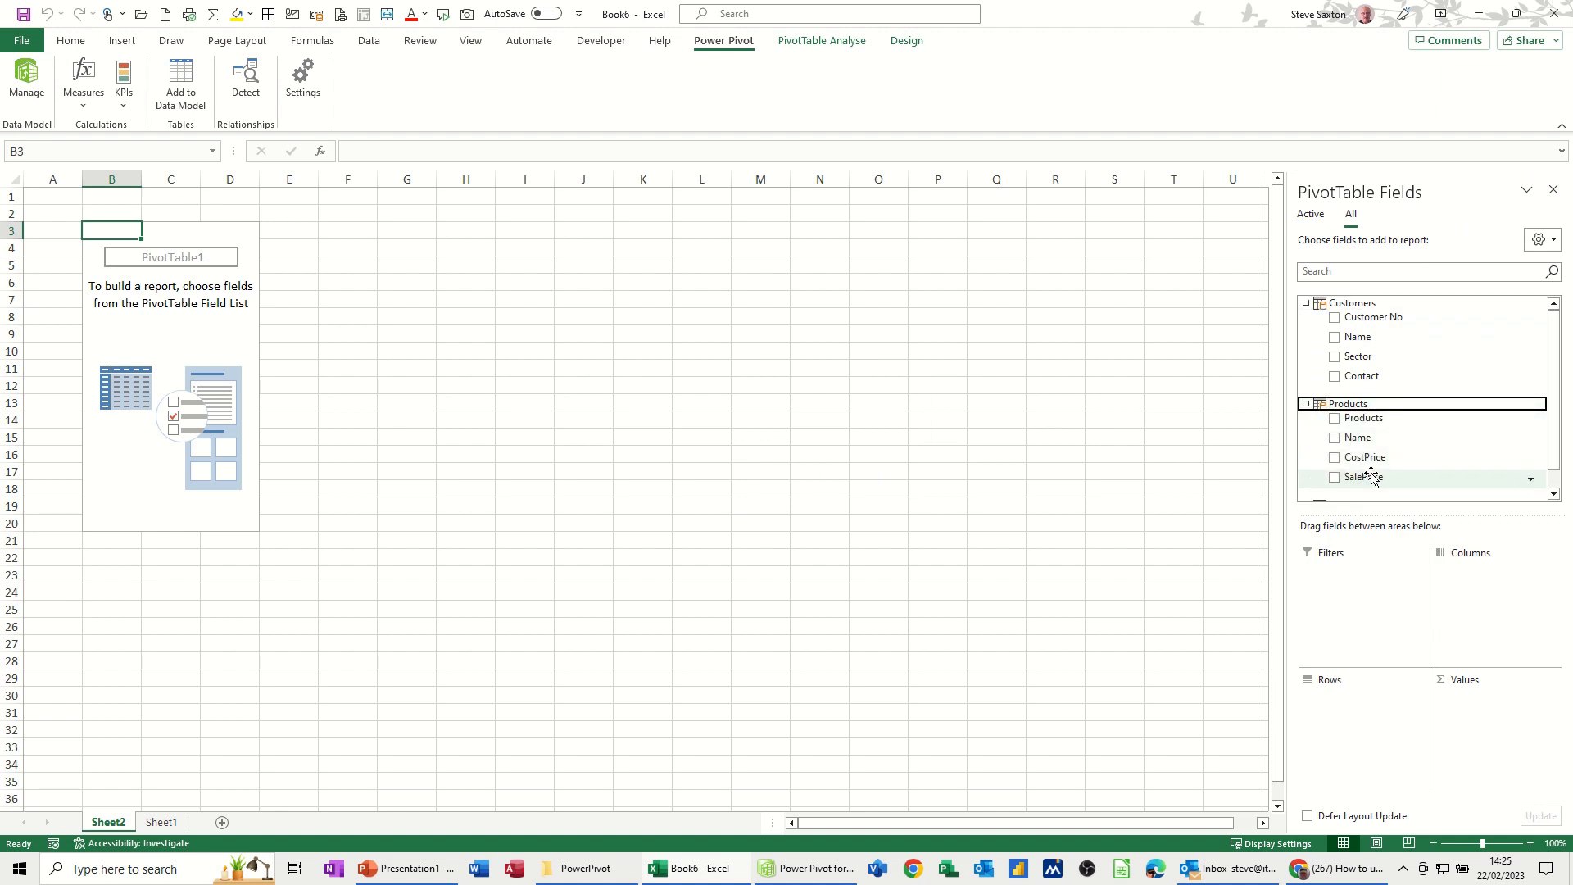
pyautogui.moveTo(1558, 363)
pyautogui.mouseDown()
pyautogui.moveTo(1560, 391)
pyautogui.moveTo(1561, 355)
pyautogui.mouseUp()
pyautogui.moveTo(1349, 343); pyautogui.dragTo(1341, 724)
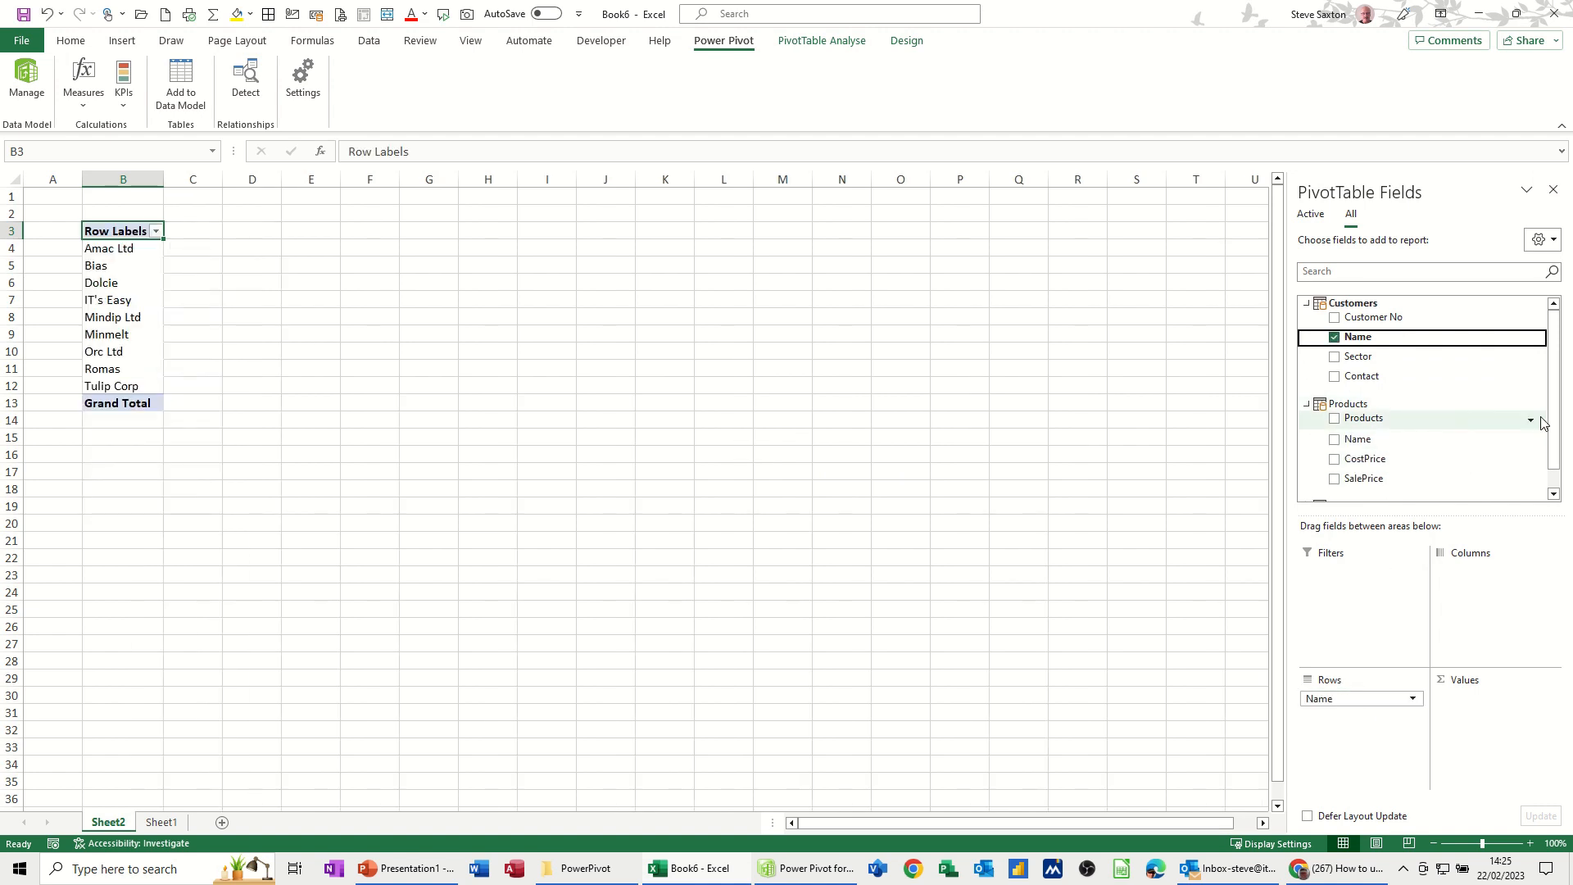
# Expand the SalesData table in the field list and add TotalSalePrice to the PivotTable values.
pyautogui.moveTo(1554, 434); pyautogui.dragTo(1556, 450)
pyautogui.click(1306, 483)
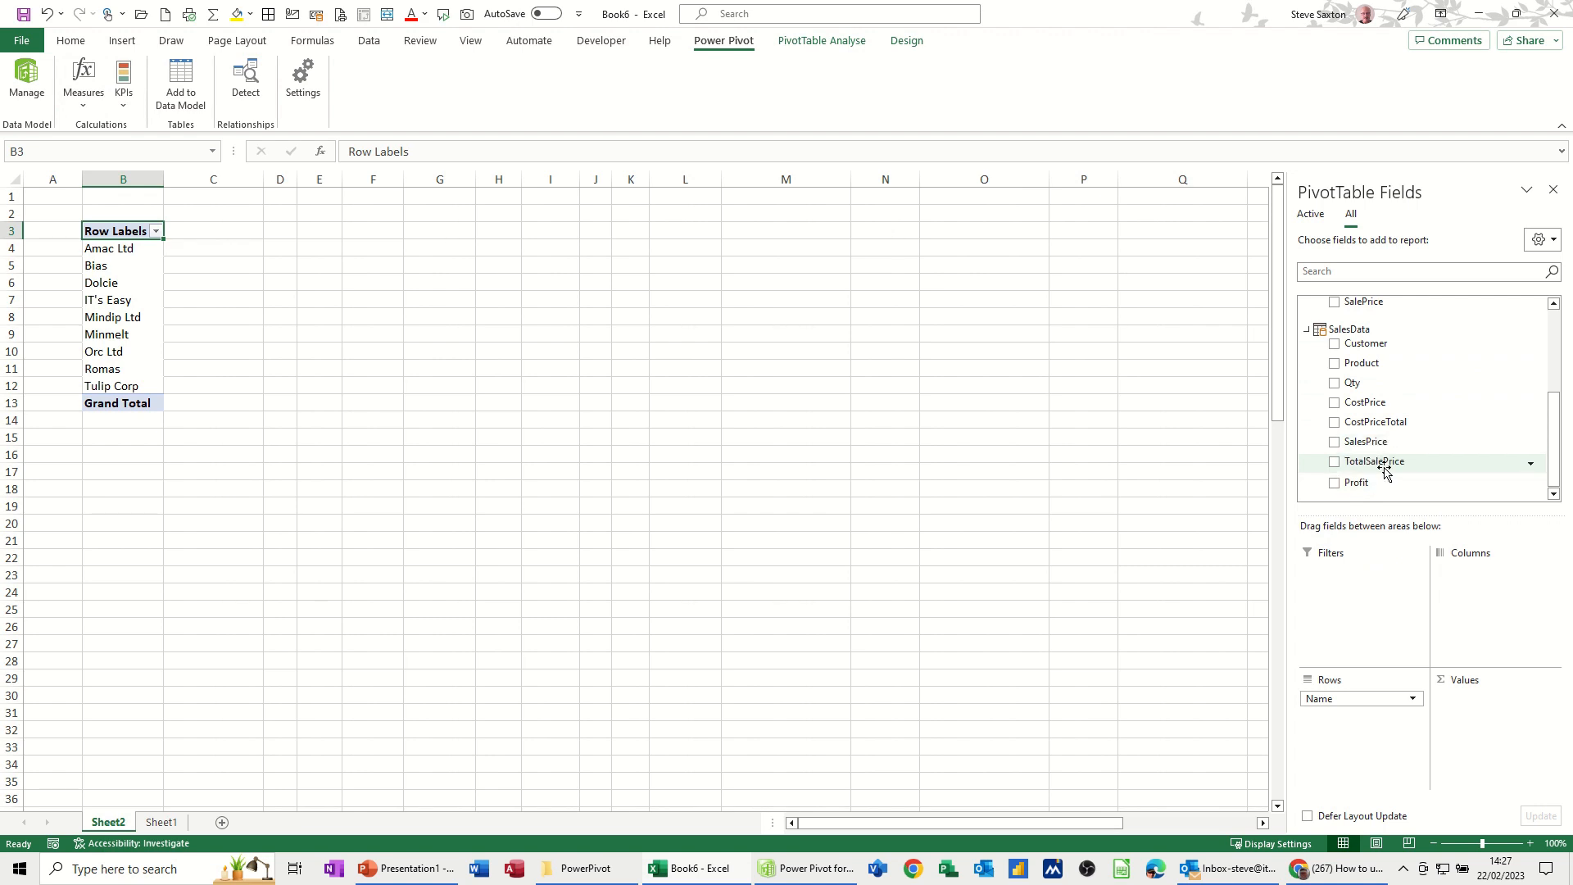
pyautogui.moveTo(1366, 465); pyautogui.dragTo(1477, 737)
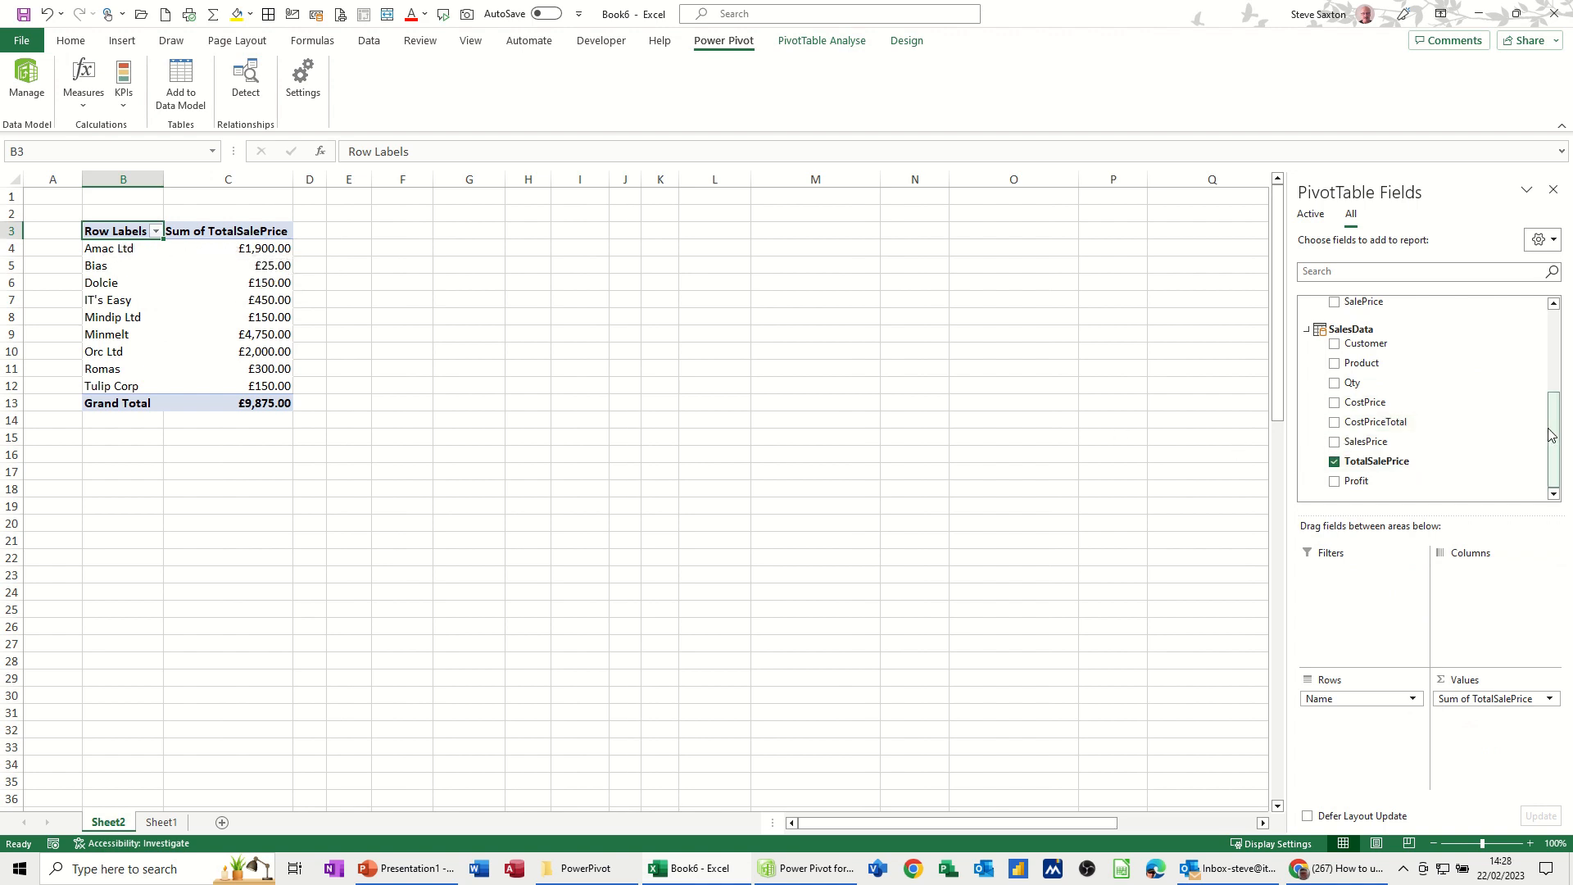
# Place the Customers Customer No field above Name in the PivotTable rows, and add Qty from SalesData to the values.
pyautogui.moveTo(1550, 436); pyautogui.dragTo(1531, 344)
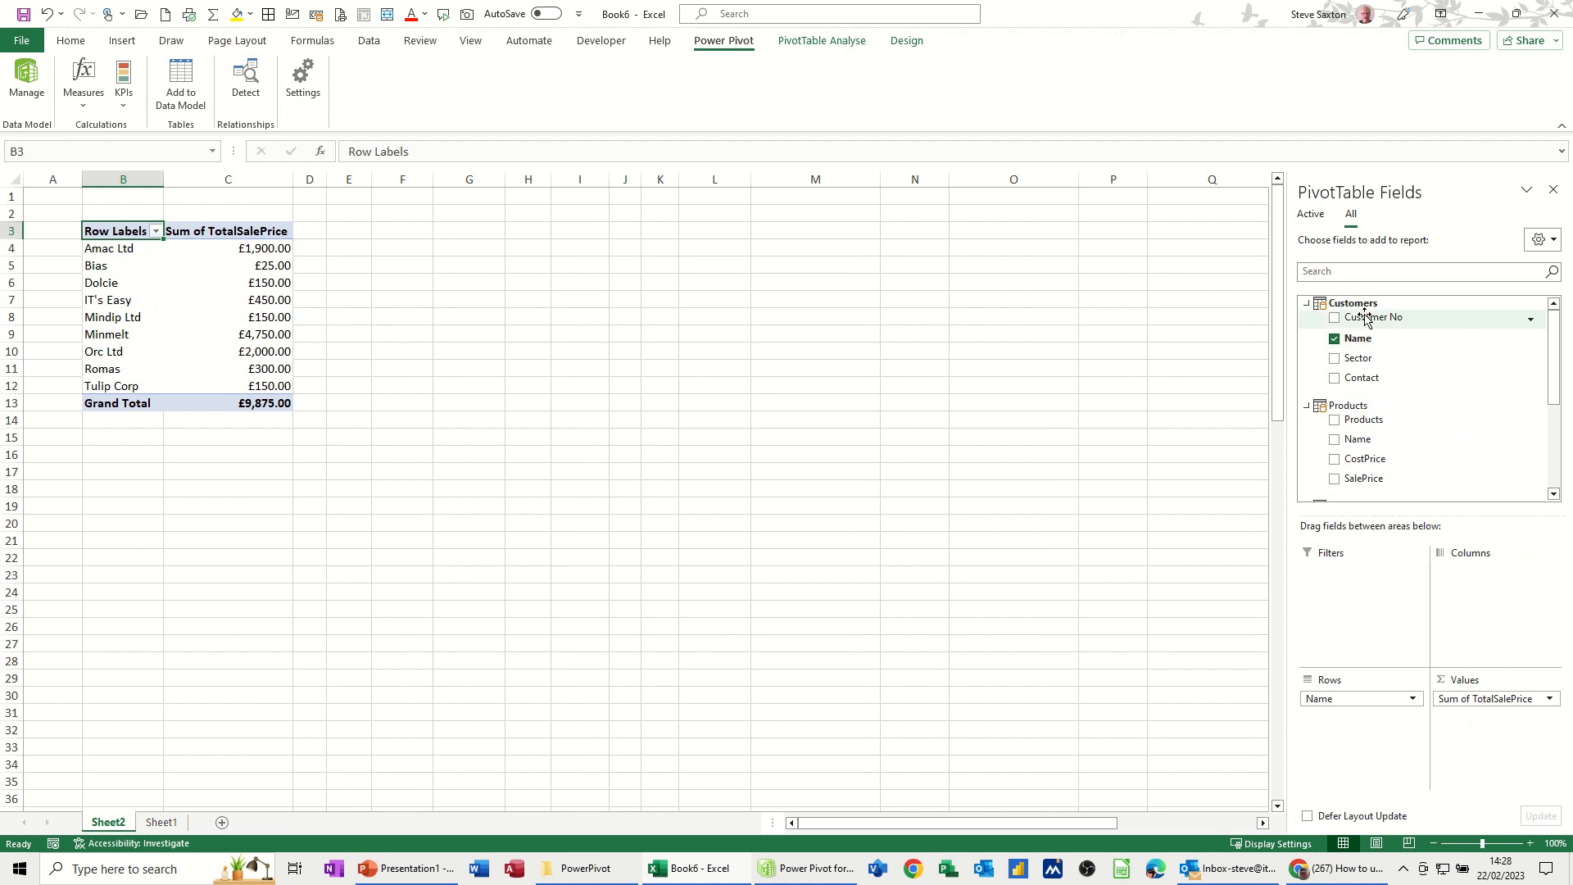
pyautogui.moveTo(1365, 319); pyautogui.dragTo(1337, 698)
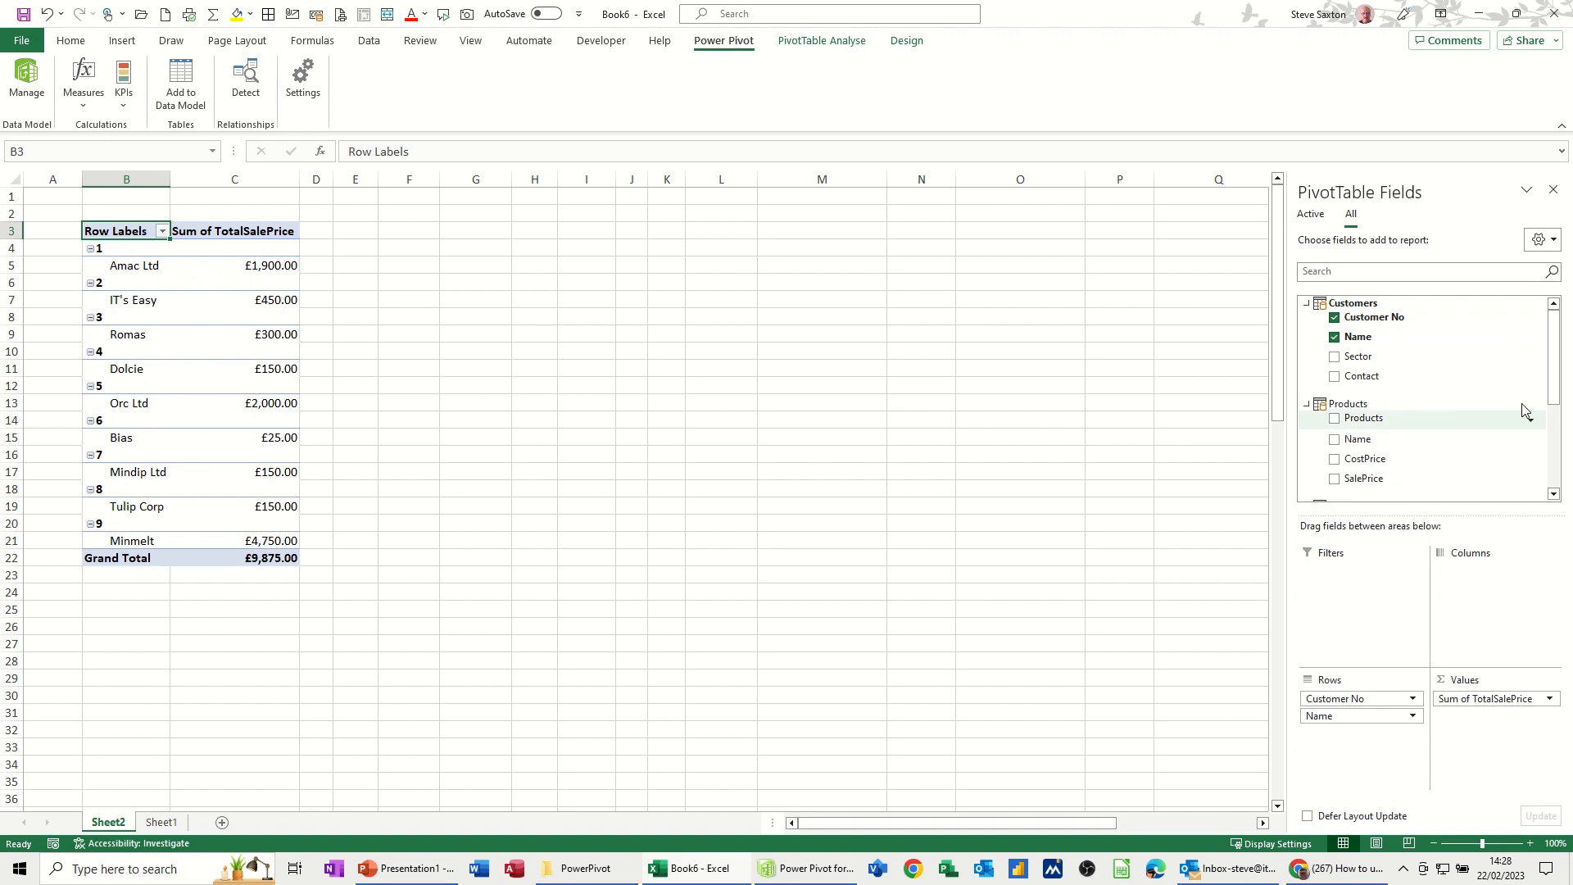
pyautogui.moveTo(1554, 375); pyautogui.dragTo(1556, 471)
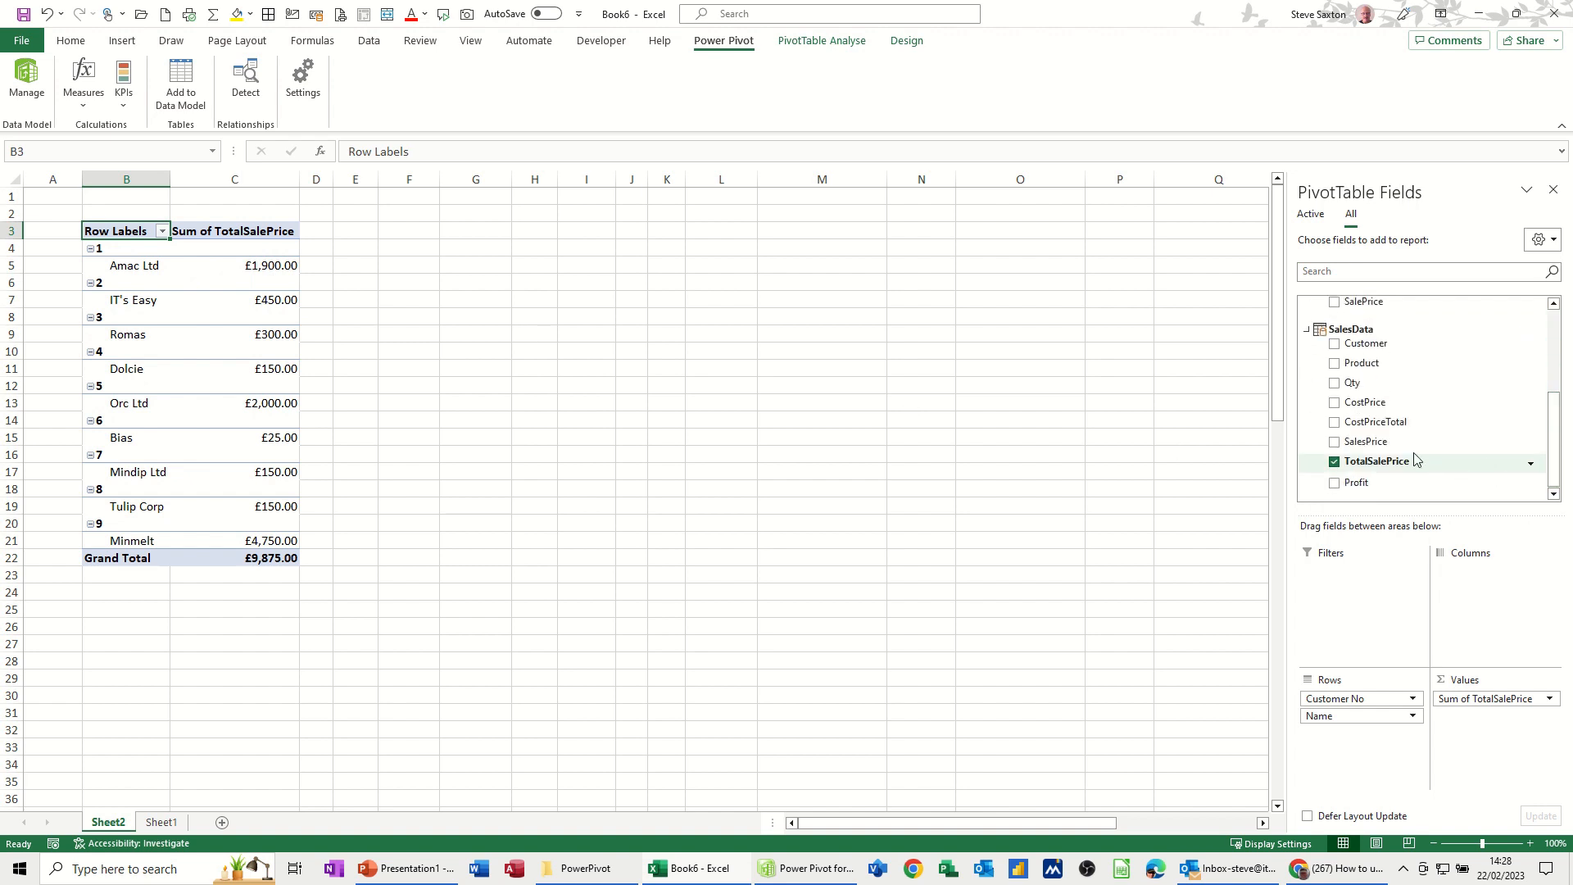
pyautogui.moveTo(1350, 385); pyautogui.dragTo(1484, 731)
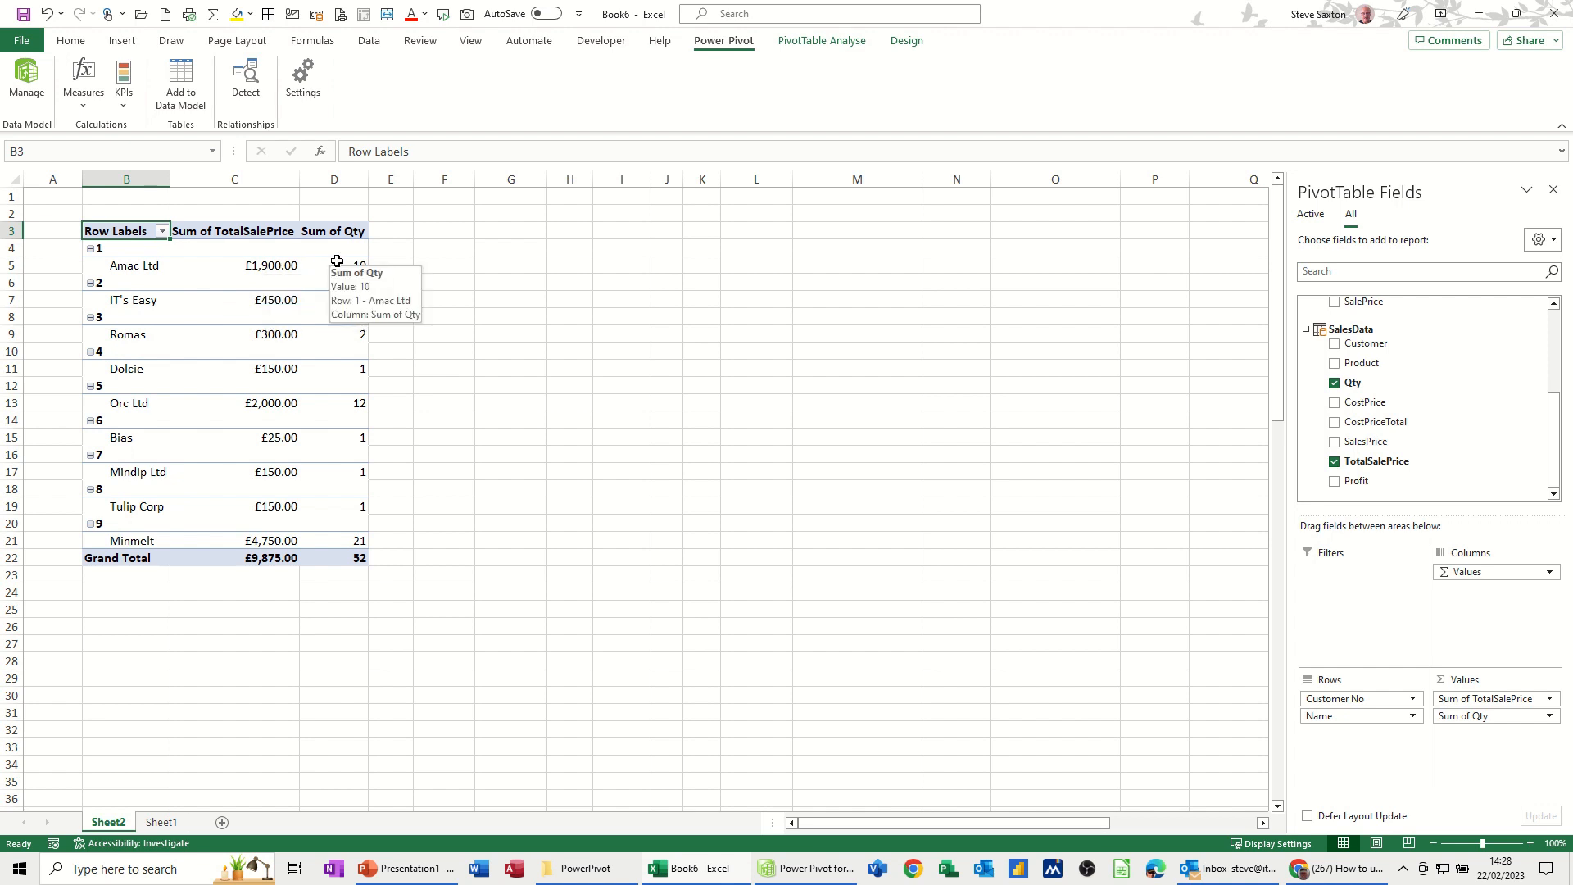
pyautogui.moveTo(331, 269)
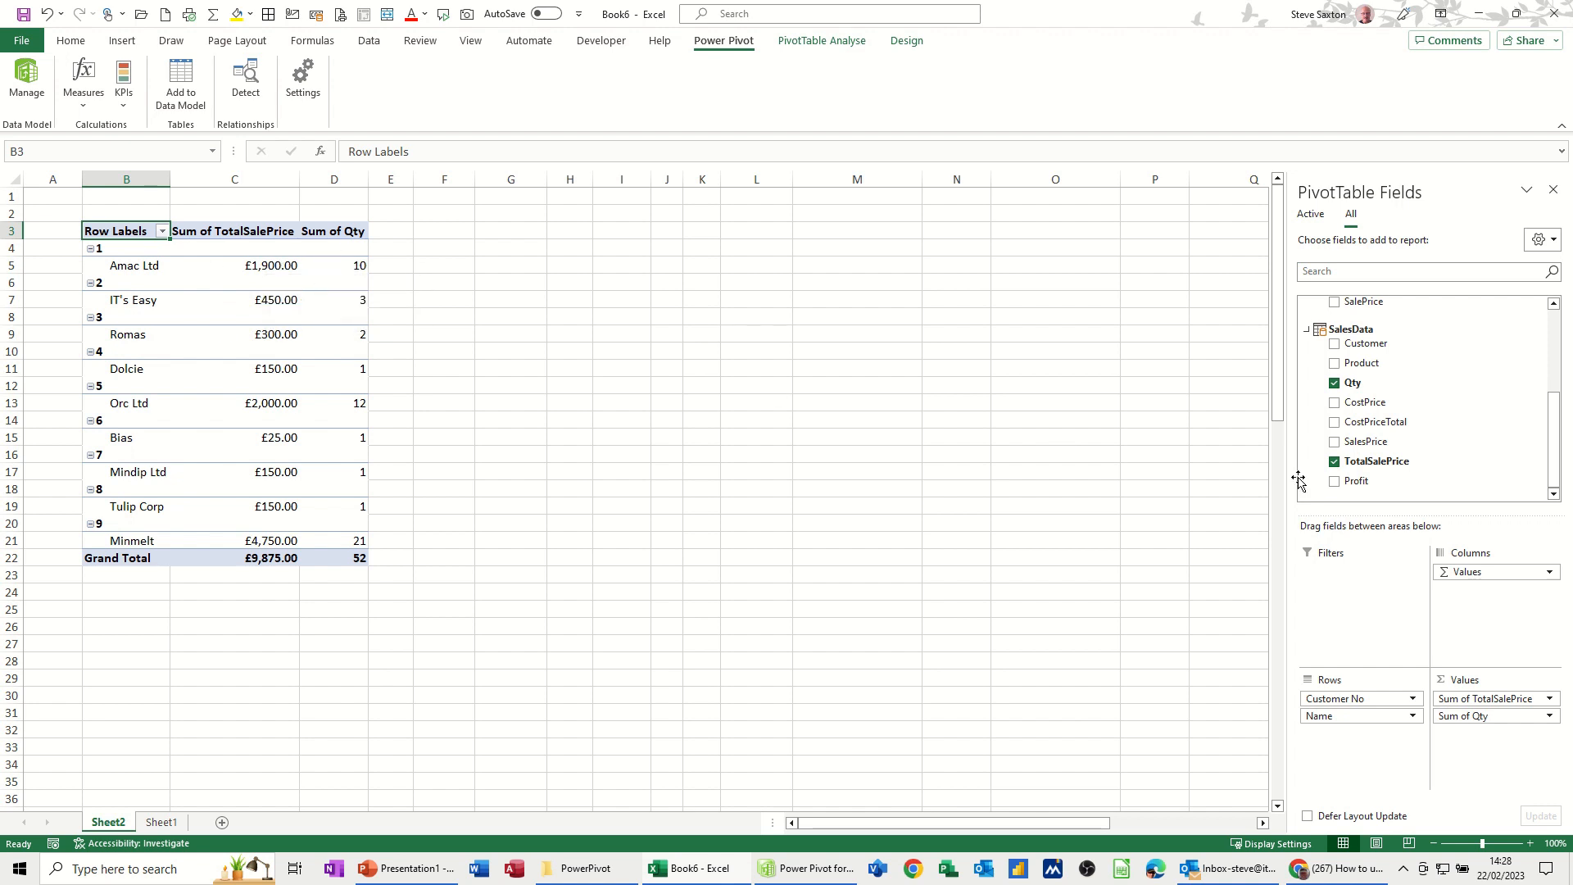
# Create a new measure in the Customers table and name it NumberofCustomer.
pyautogui.moveTo(1552, 461)
pyautogui.mouseDown()
pyautogui.moveTo(1553, 369)
pyautogui.moveTo(1545, 471)
pyautogui.mouseUp()
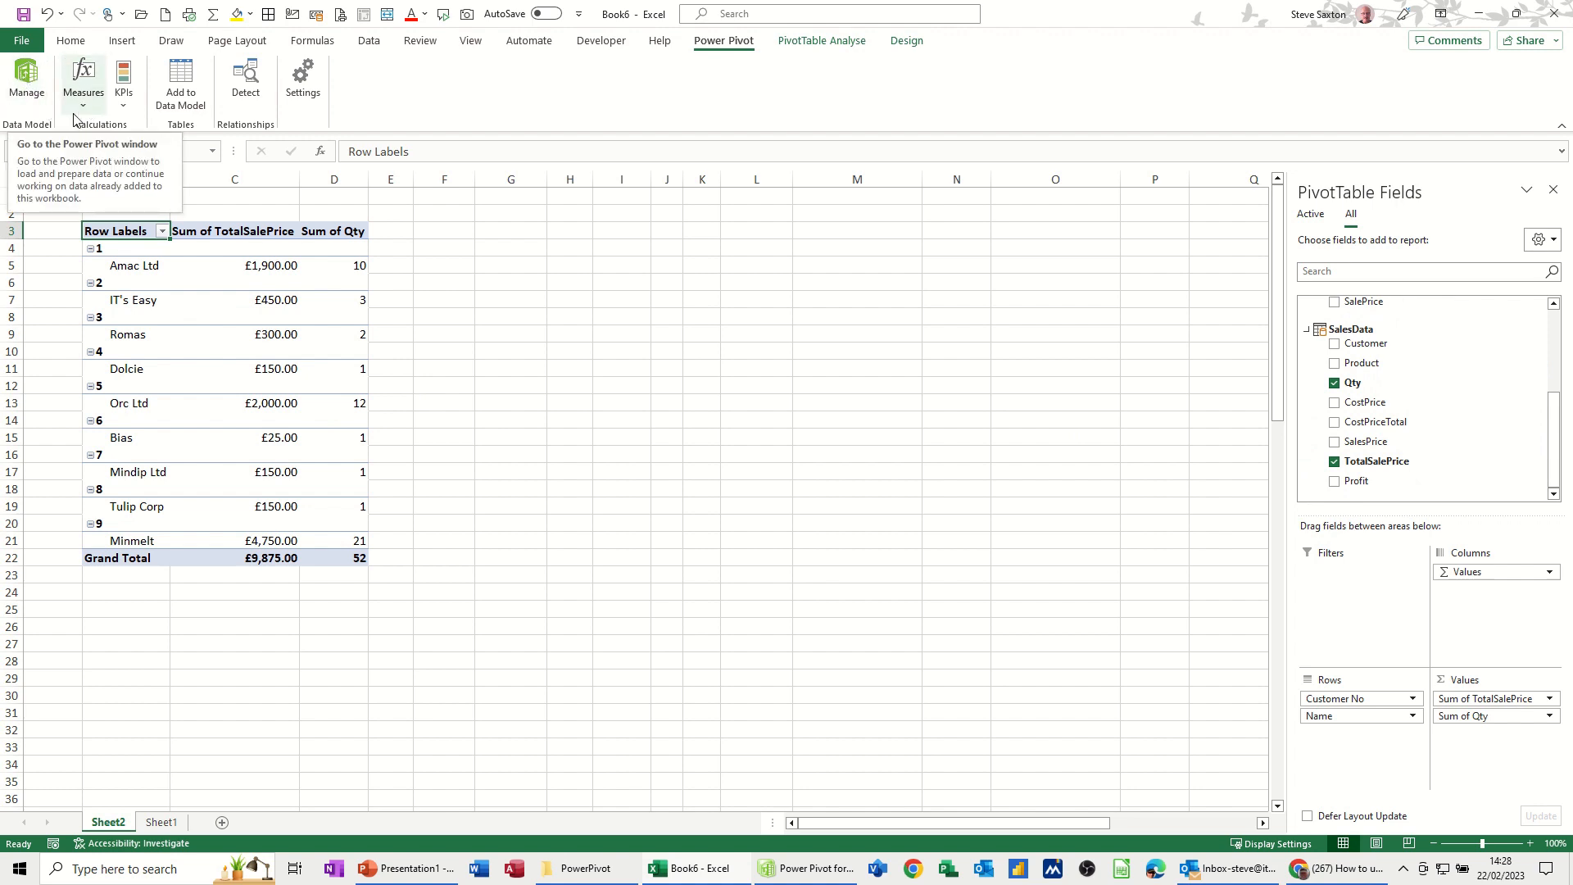
pyautogui.click(83, 92)
pyautogui.click(90, 127)
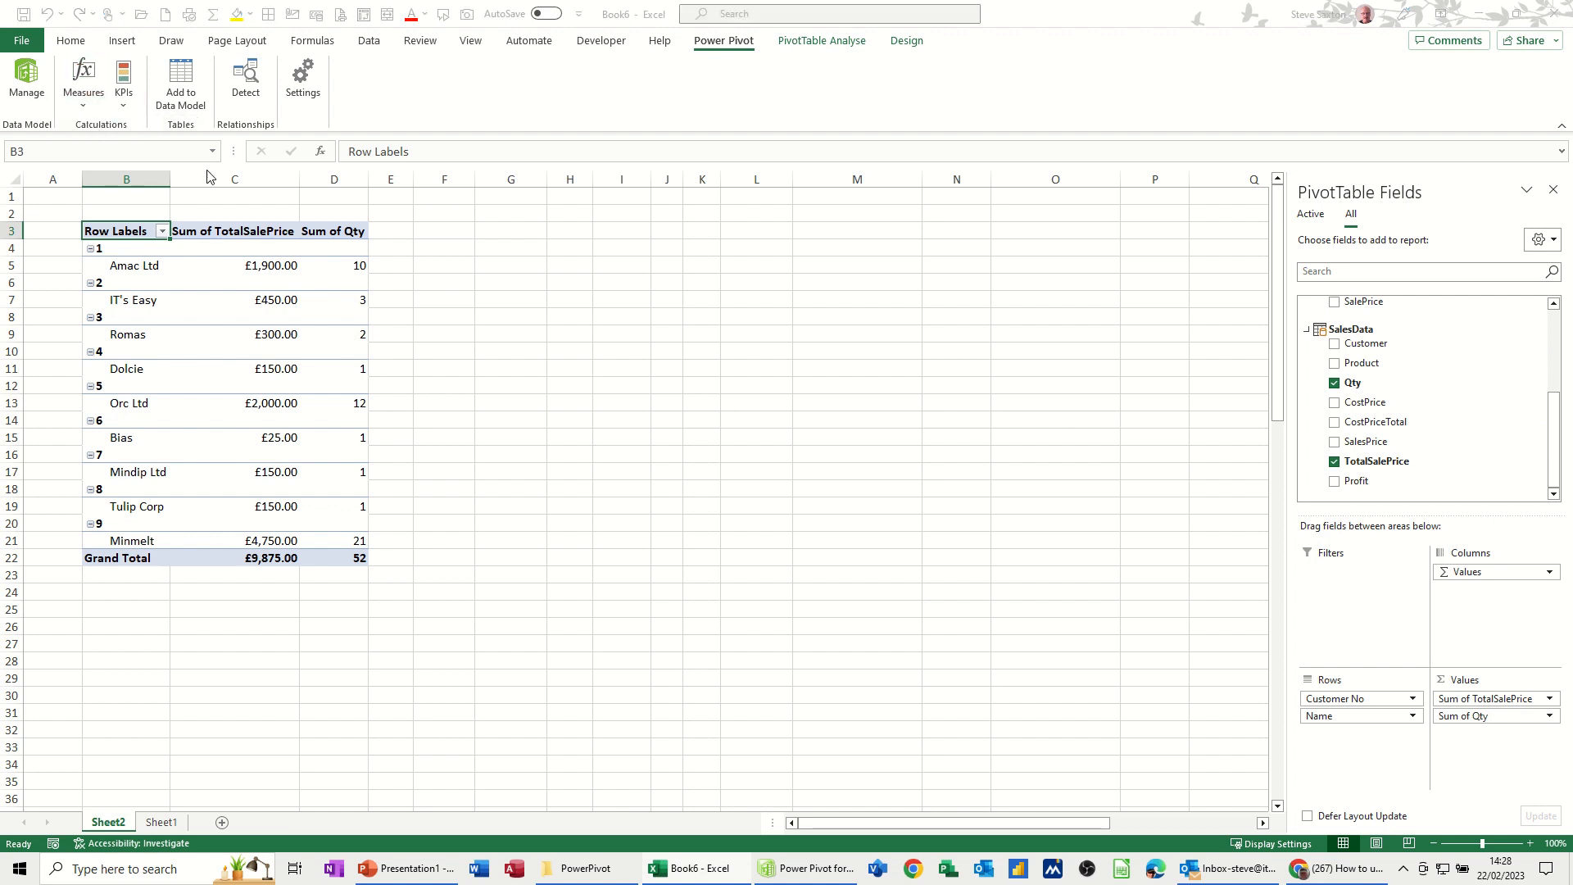
pyautogui.click(688, 291)
pyautogui.click(1012, 293)
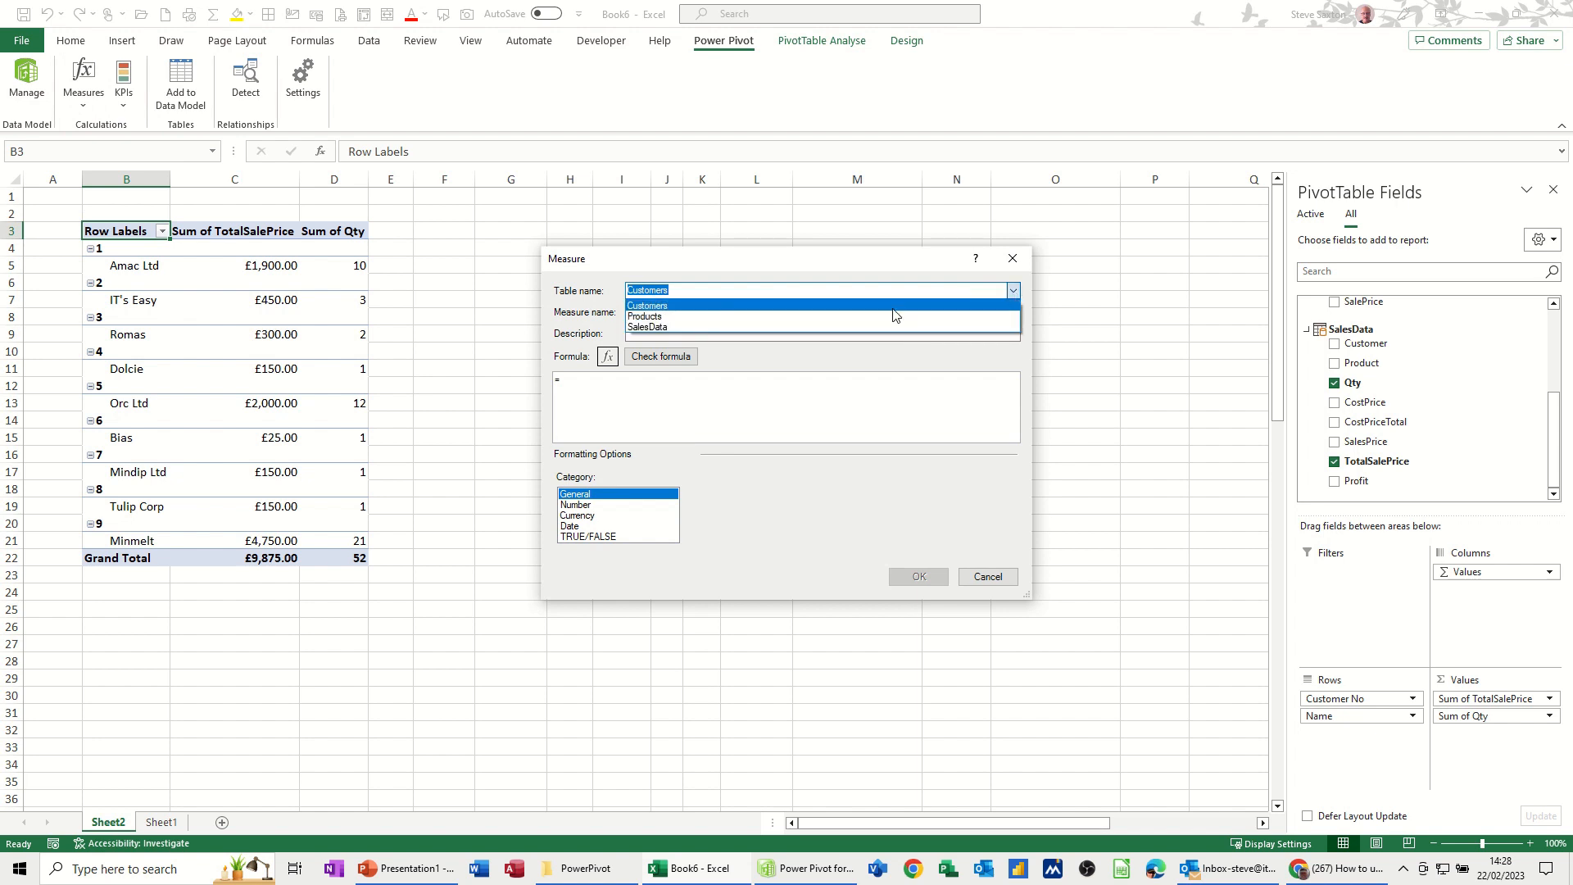
pyautogui.click(643, 305)
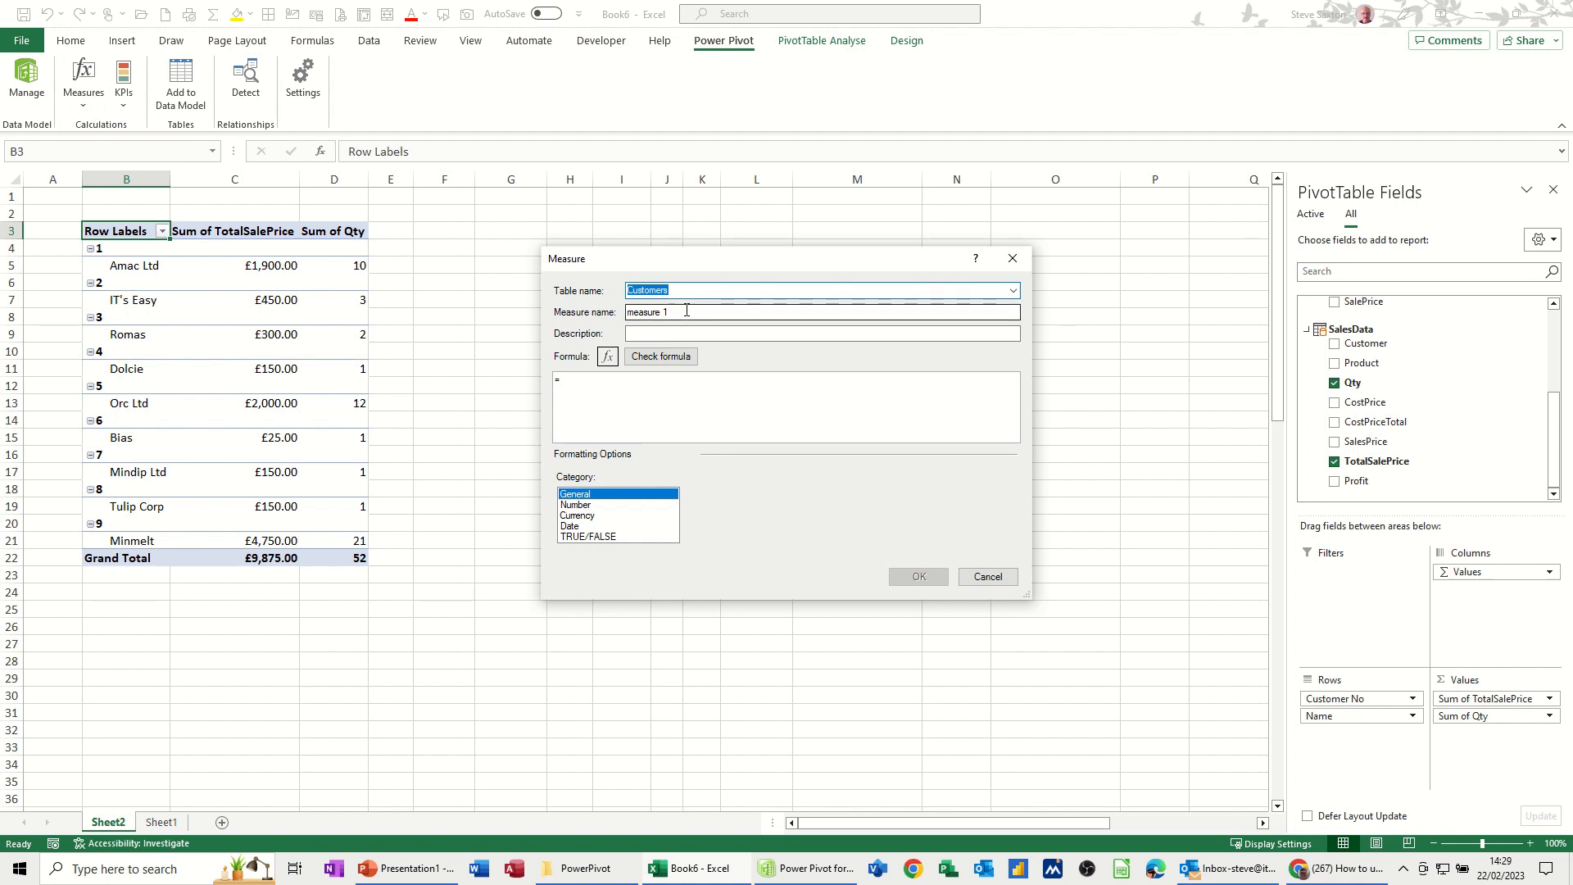
pyautogui.click(680, 313)
pyautogui.moveTo(675, 313); pyautogui.dragTo(607, 317)
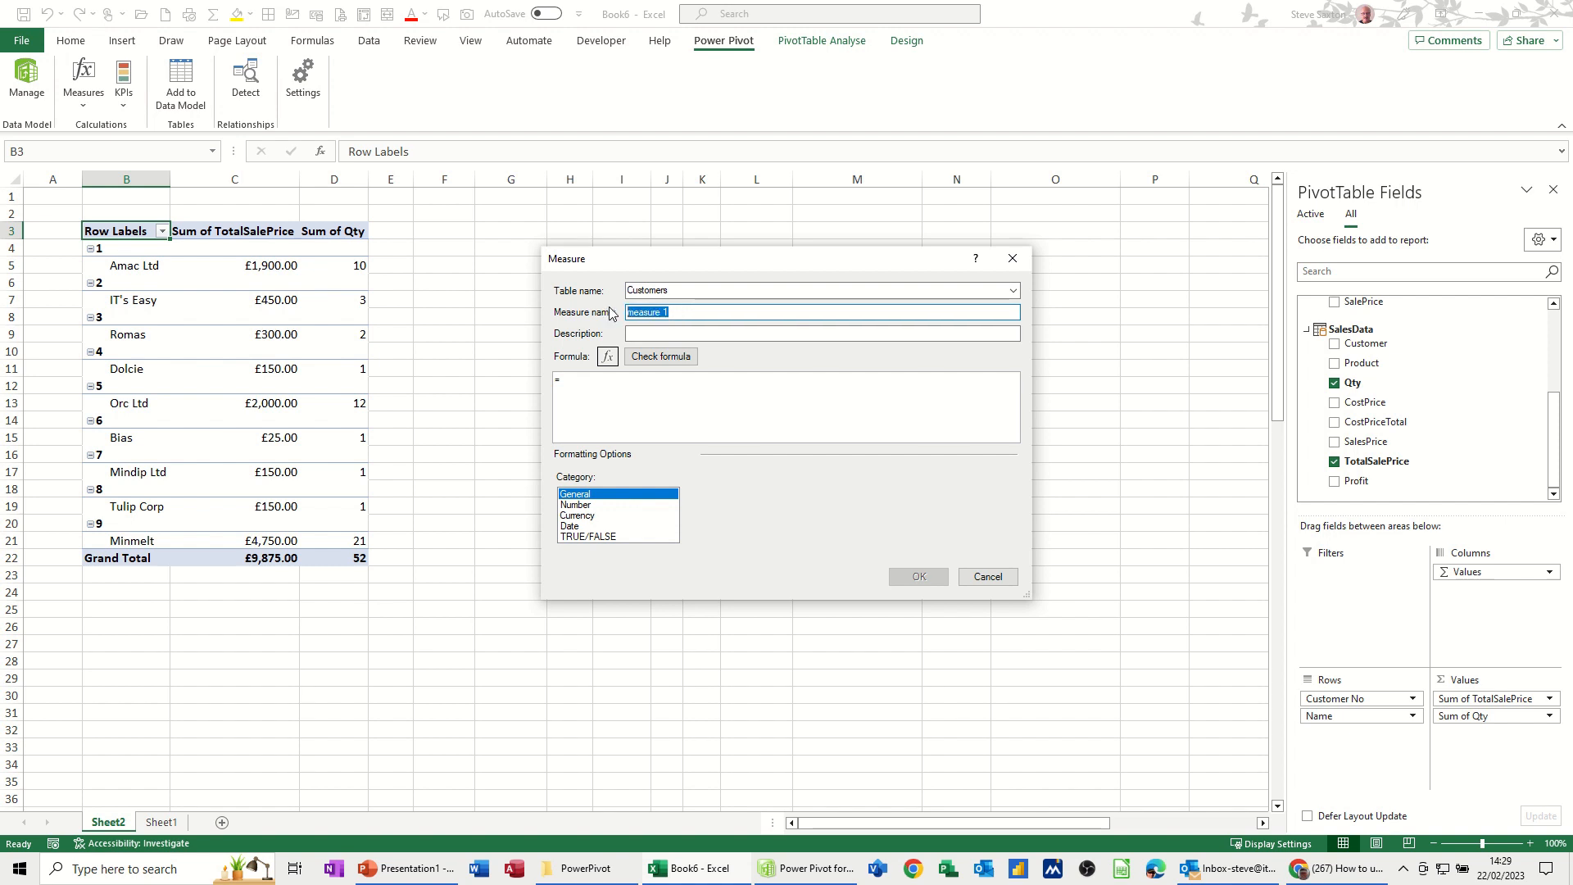
pyautogui.write('NumberofCustomer')
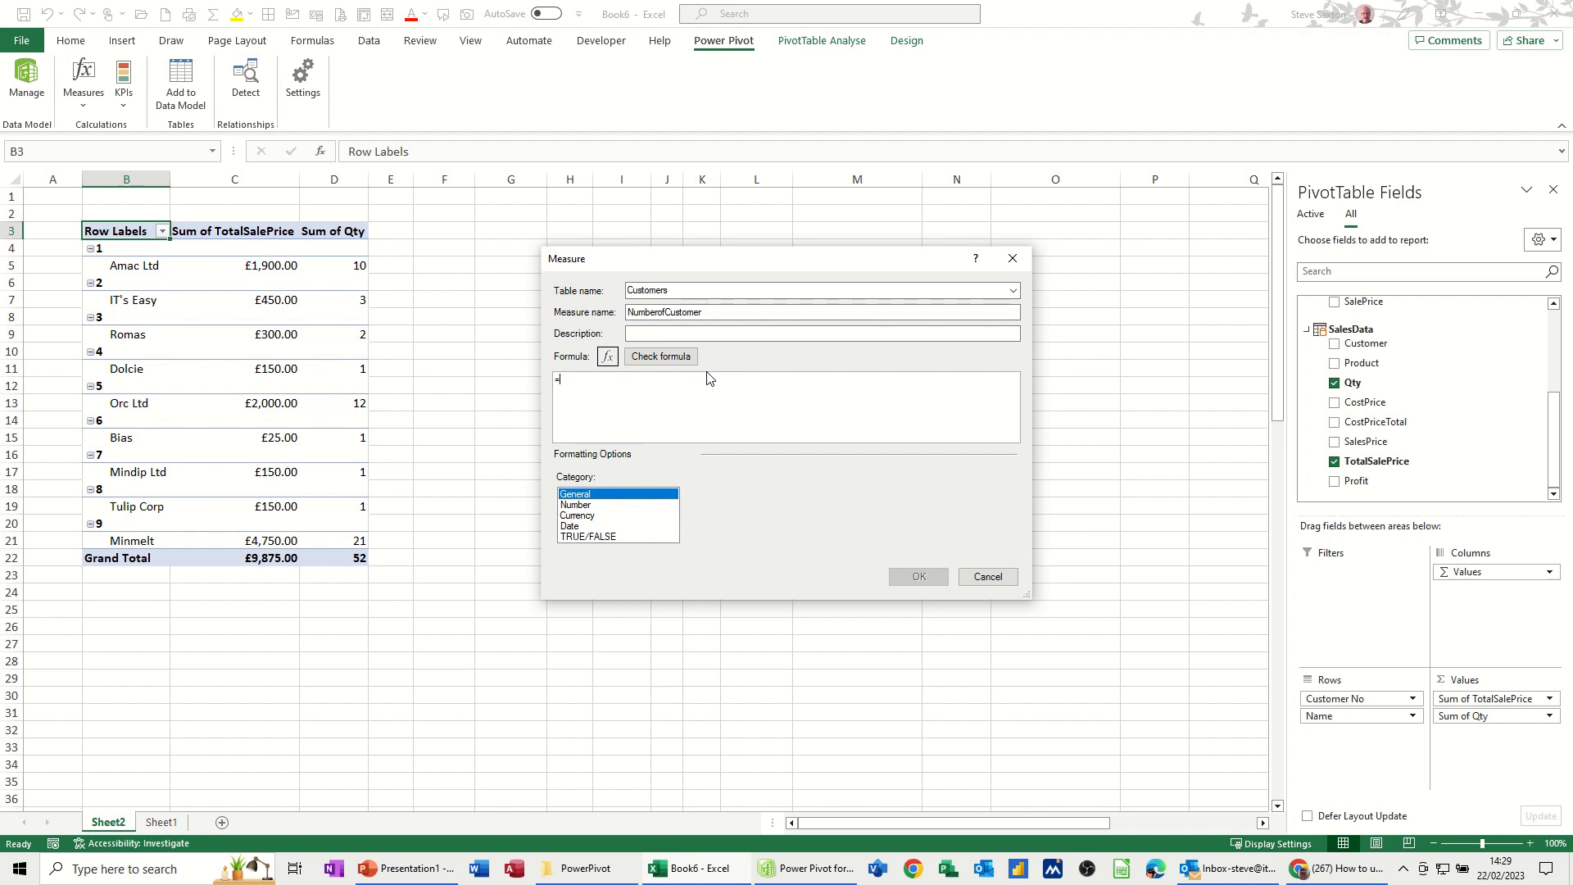
# Define the NumberofCustomer measure as =DISTINCTCOUNT([Customer No]), check the formula and save the measure.
pyautogui.write('dis')
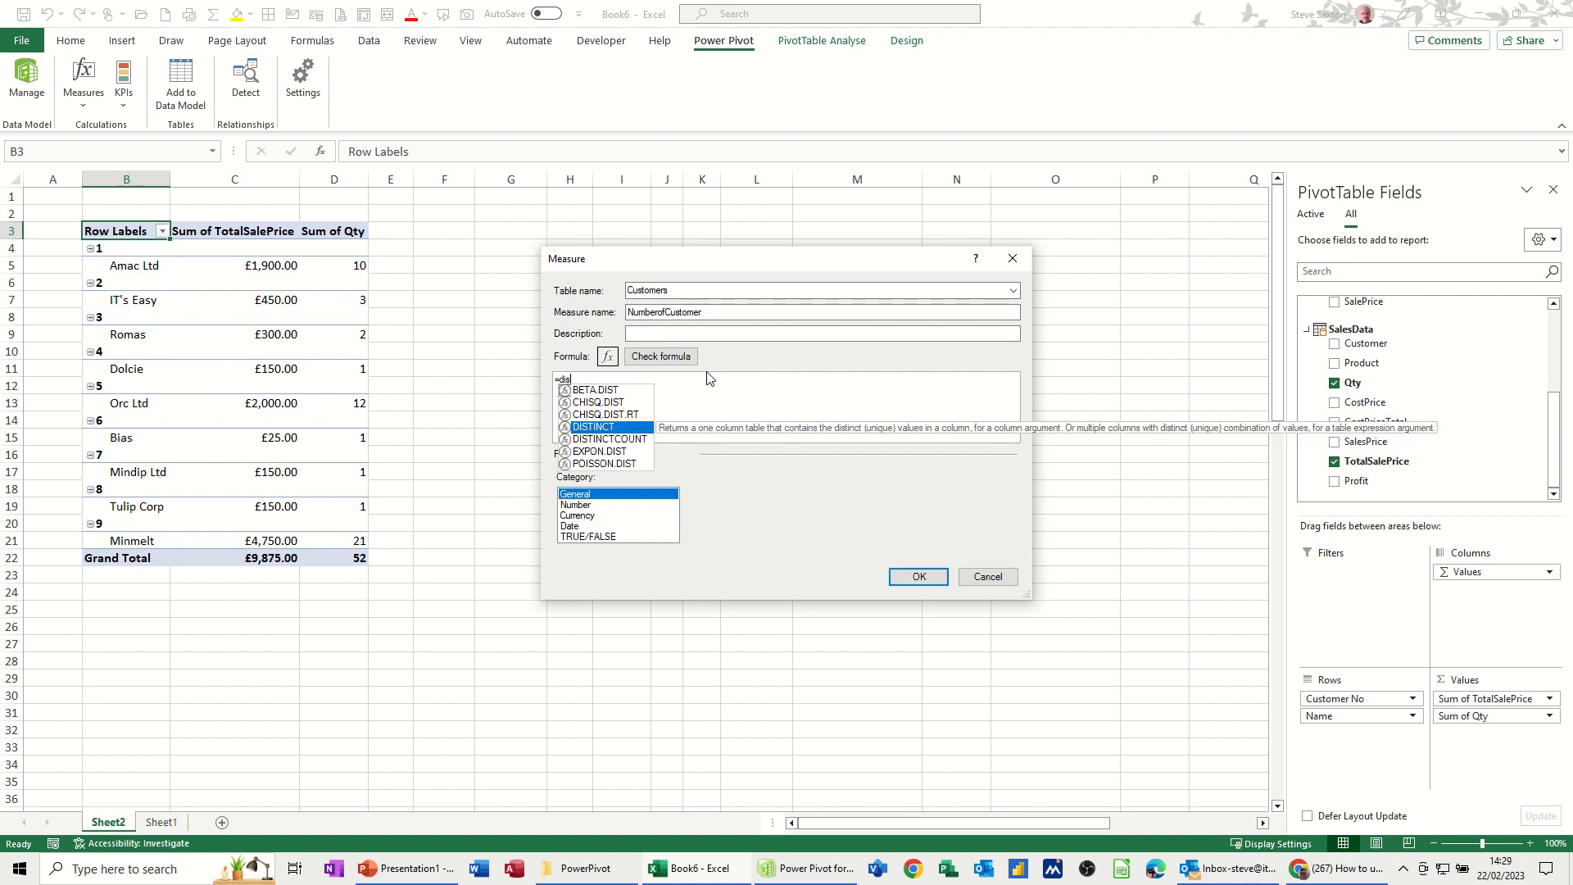
pyautogui.doubleClick(597, 439)
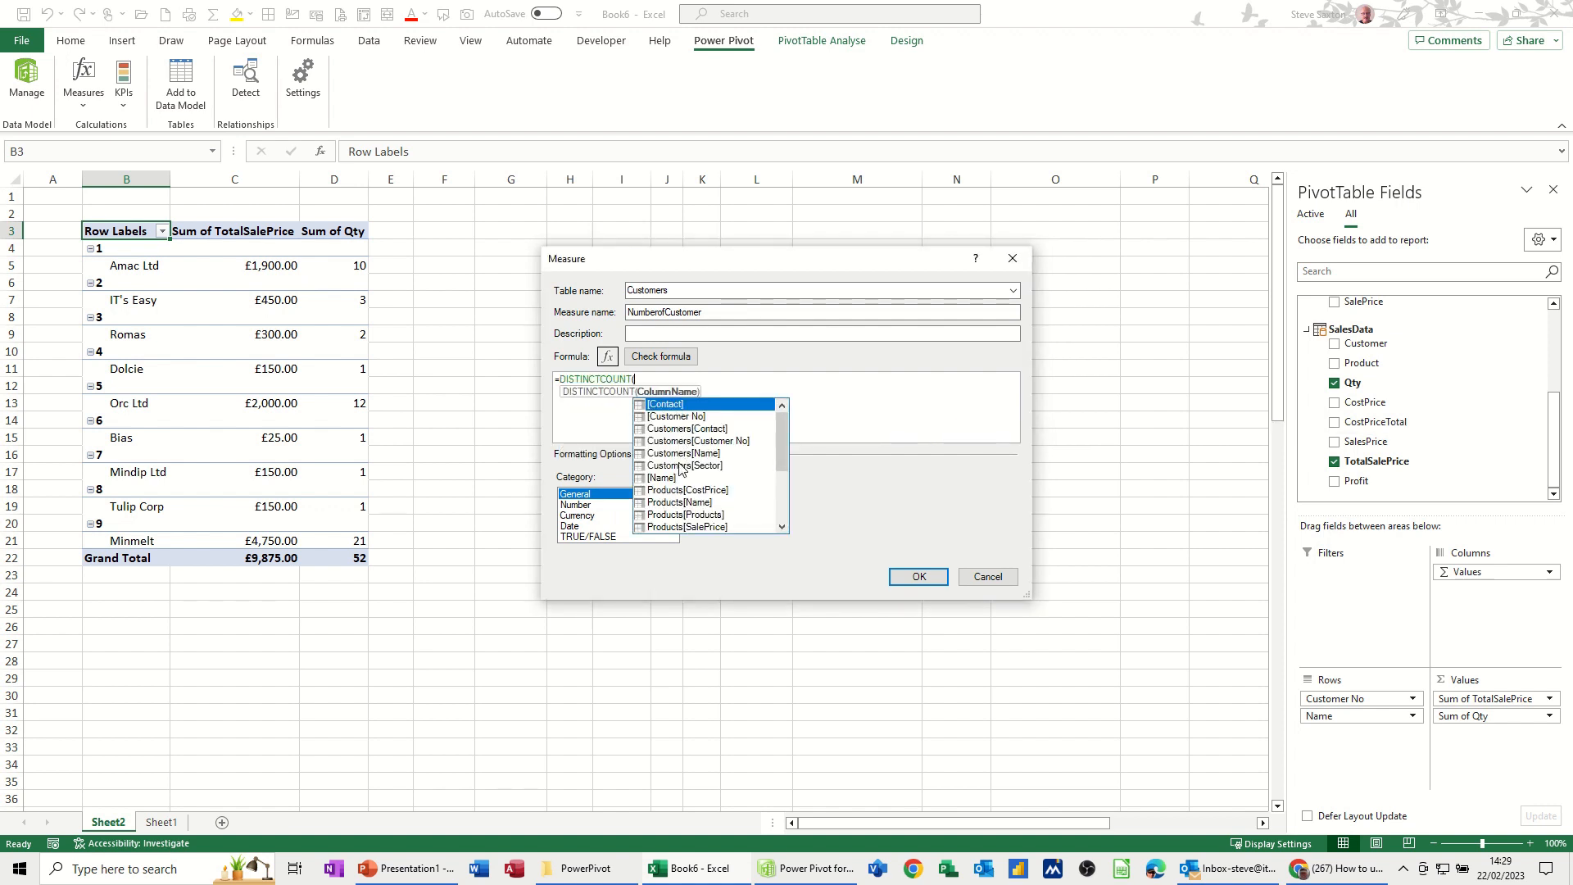
pyautogui.doubleClick(656, 416)
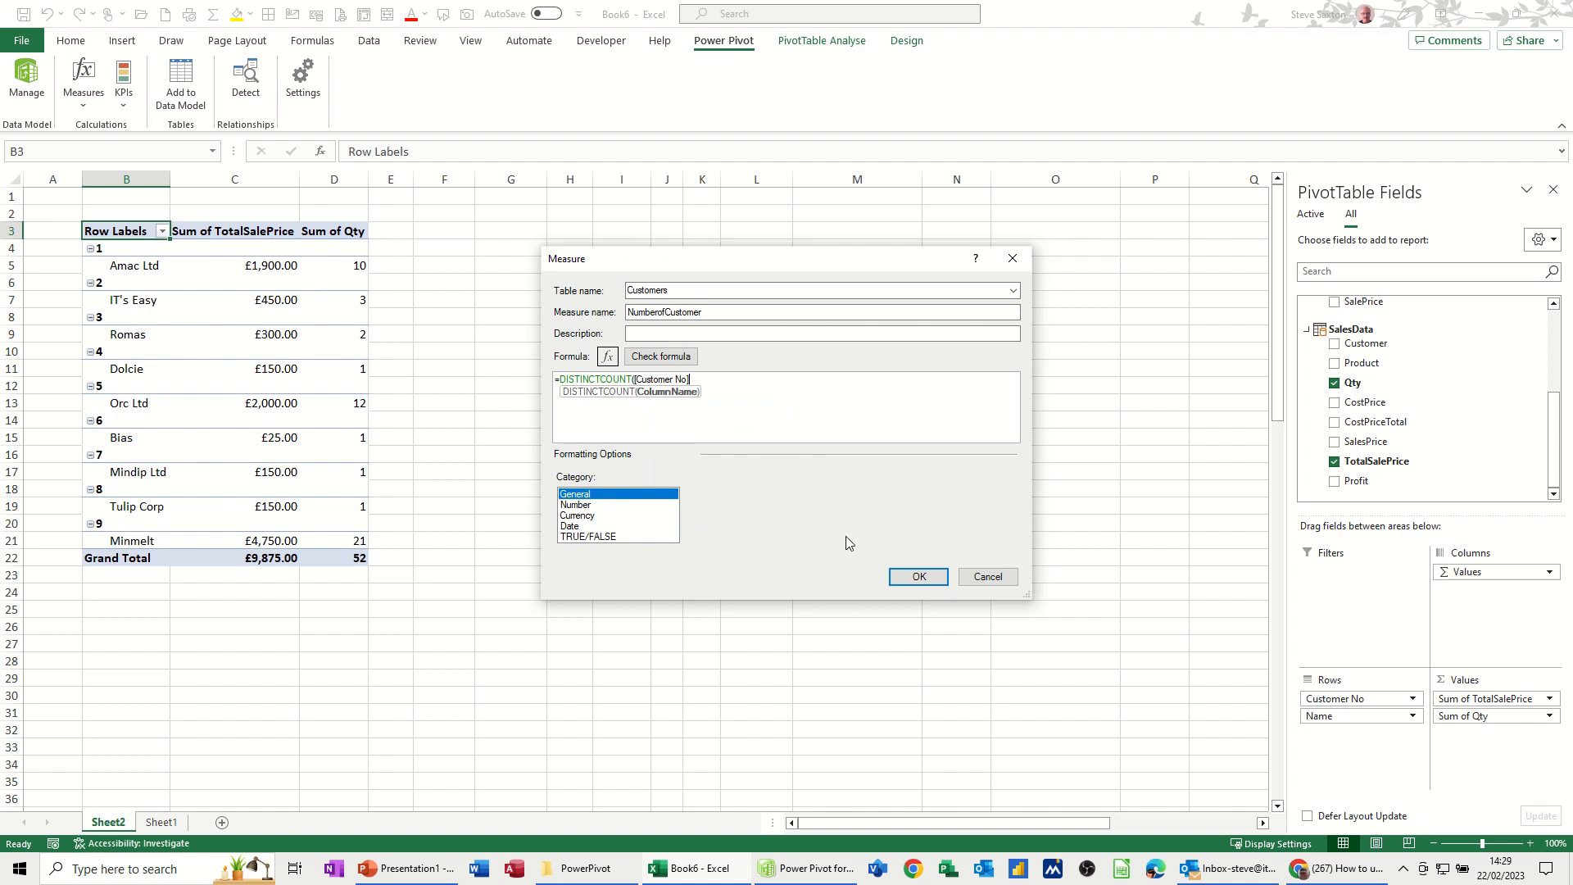
pyautogui.click(909, 577)
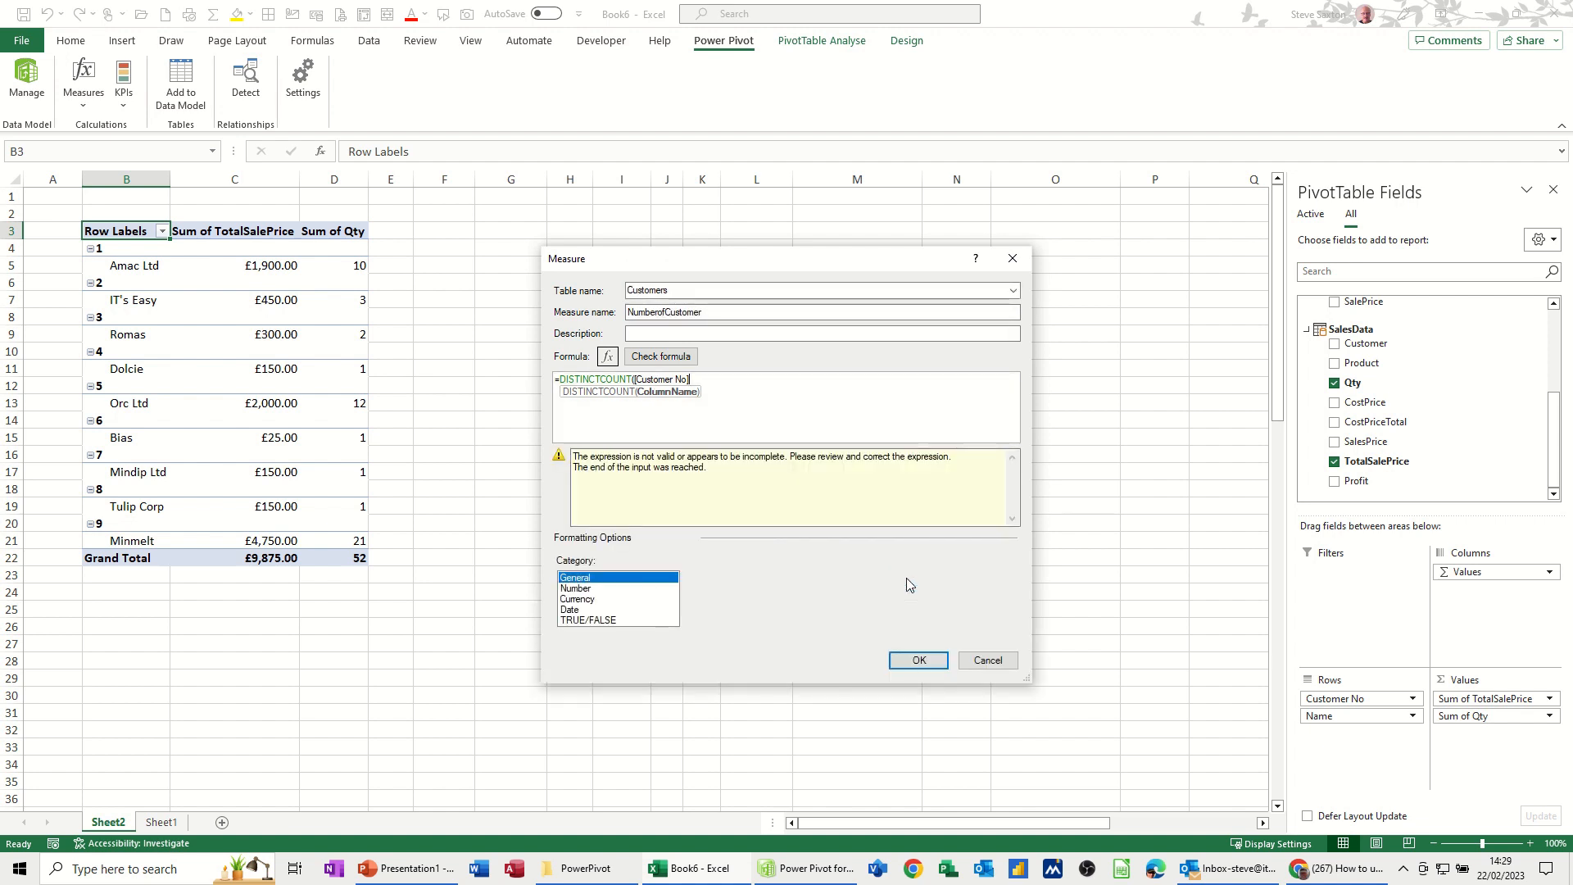
pyautogui.click(717, 381)
pyautogui.write(')')
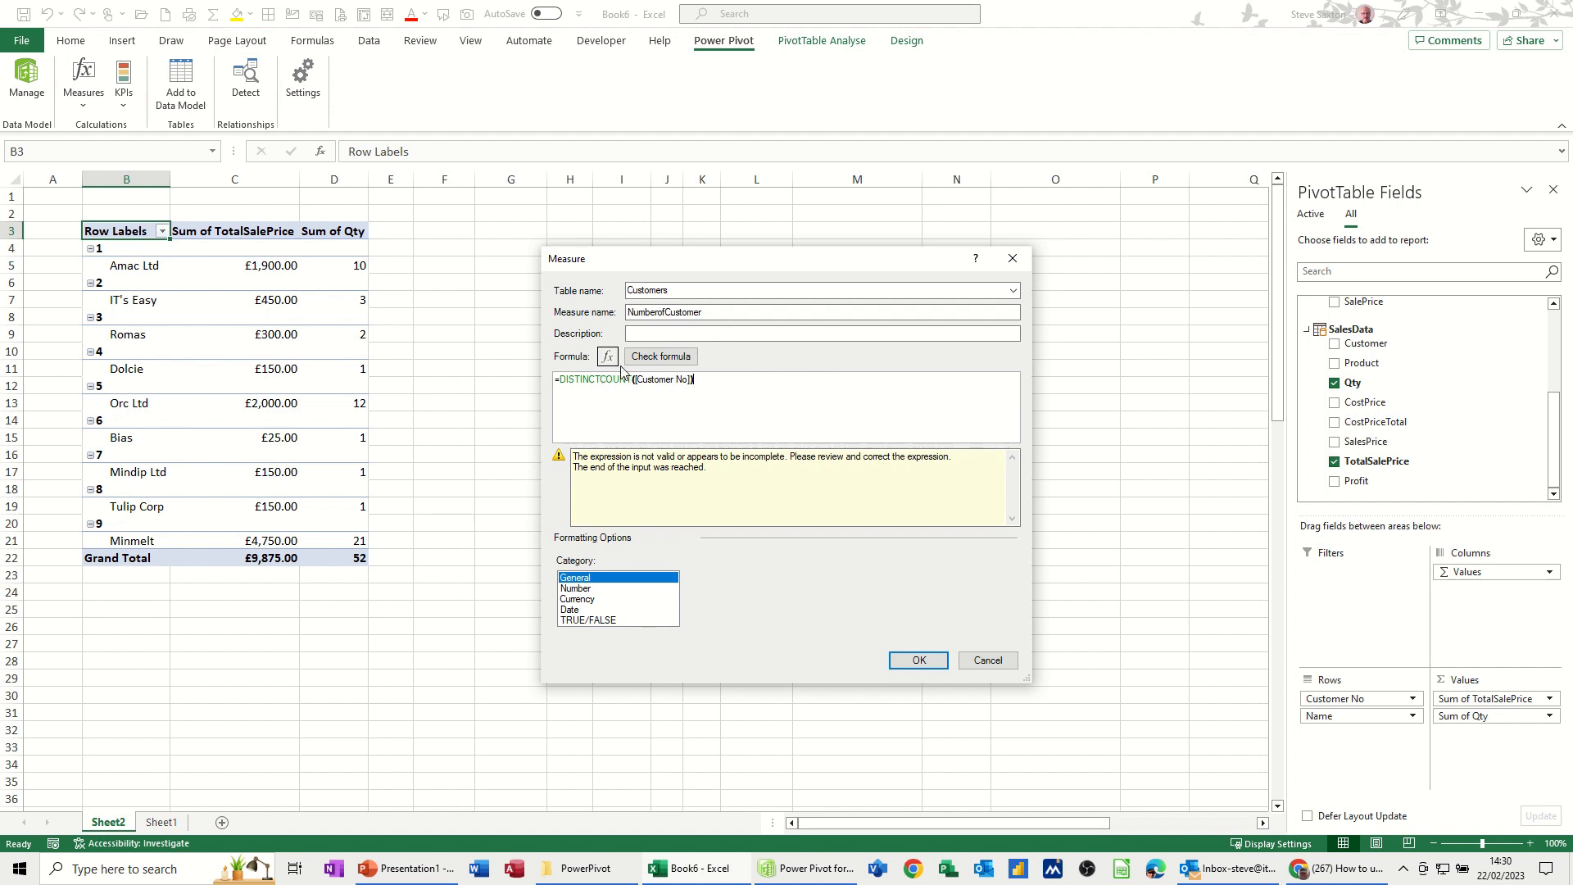
pyautogui.click(660, 358)
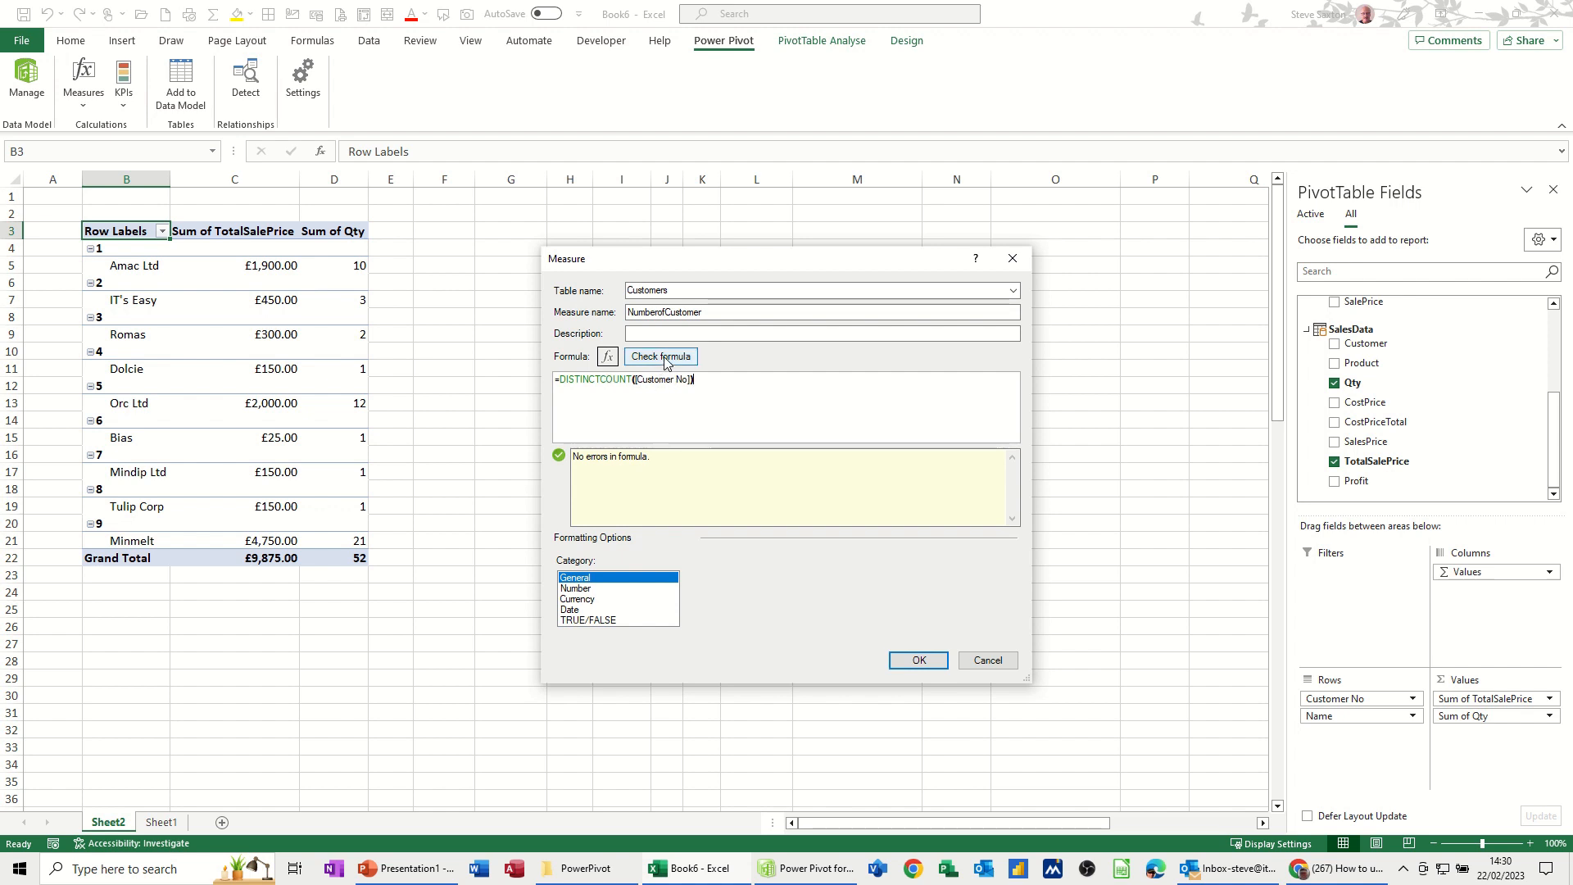
pyautogui.click(903, 664)
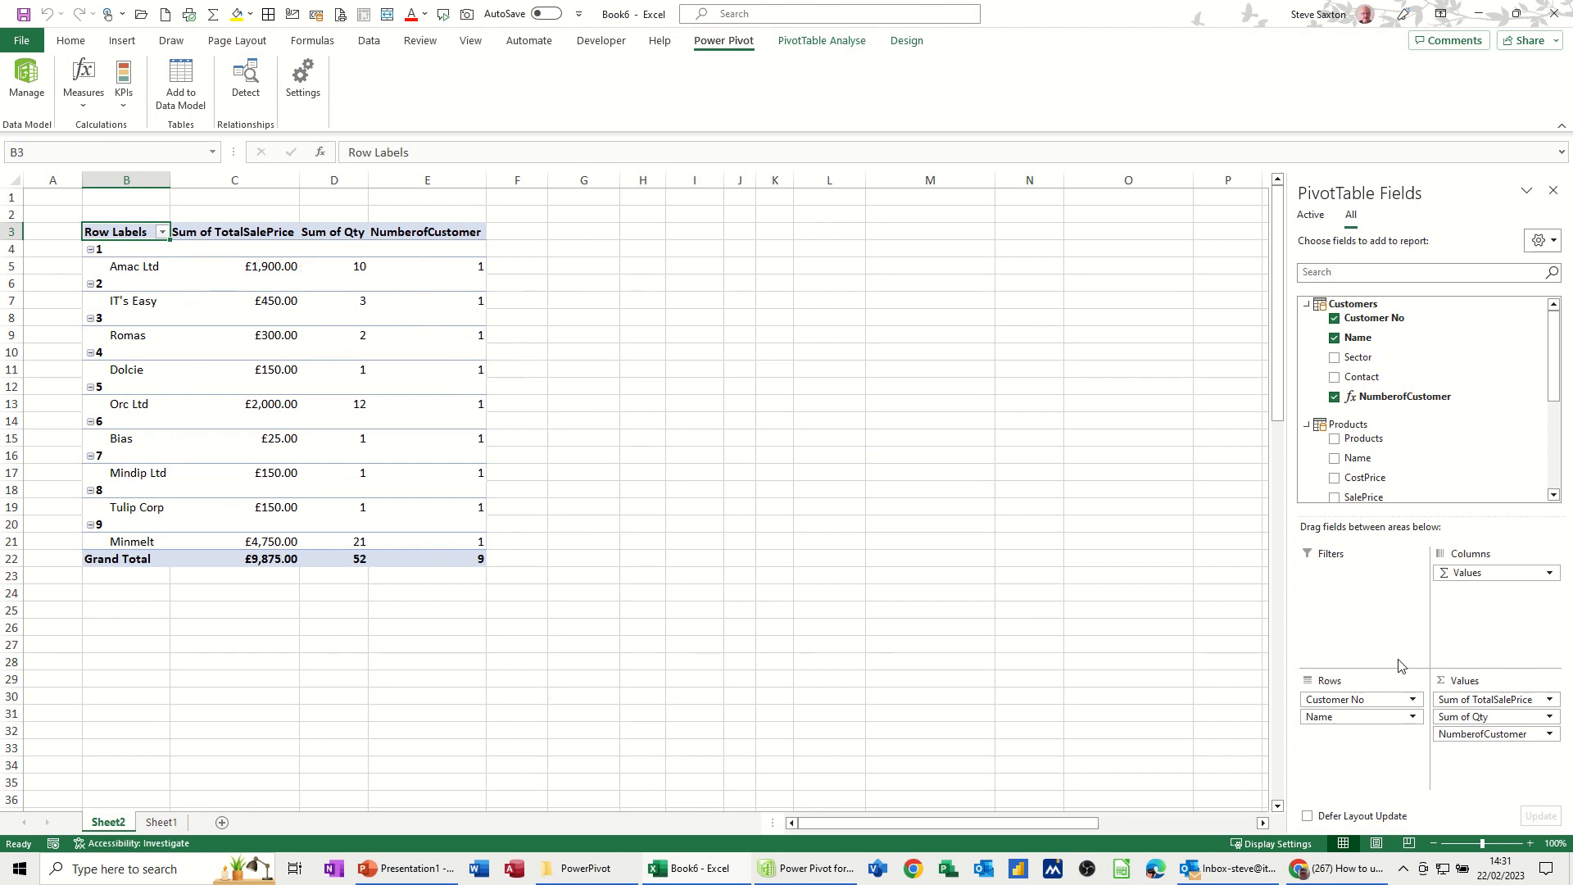
# Remove NumberofCustomer from the PivotTable values and widen the Customer No column in the data model's Customers table.
pyautogui.moveTo(1454, 734); pyautogui.dragTo(1183, 509)
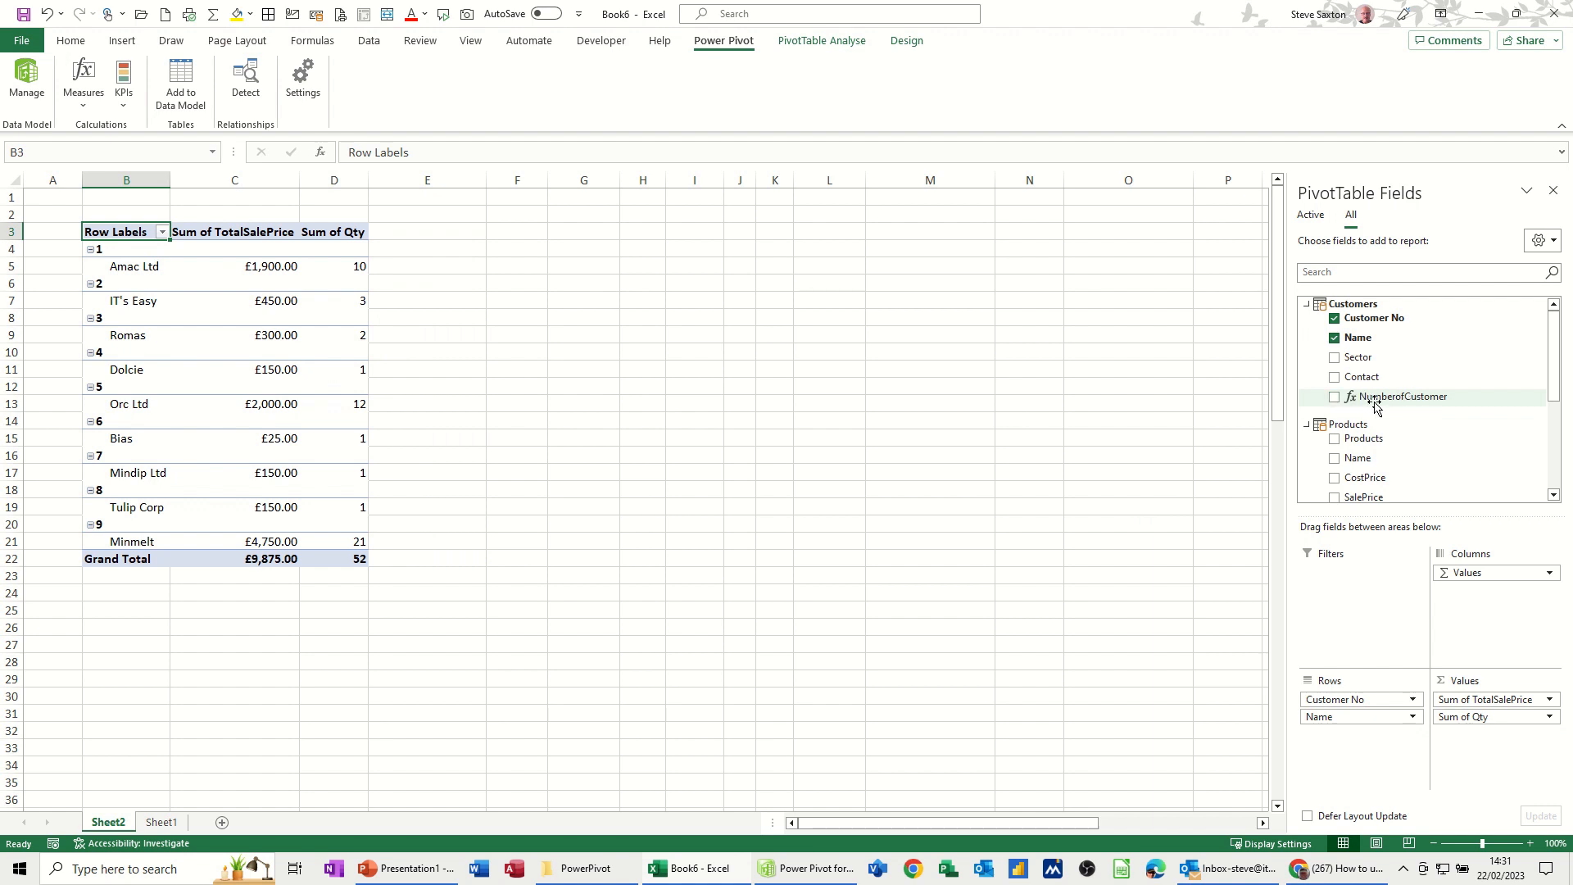
pyautogui.click(25, 79)
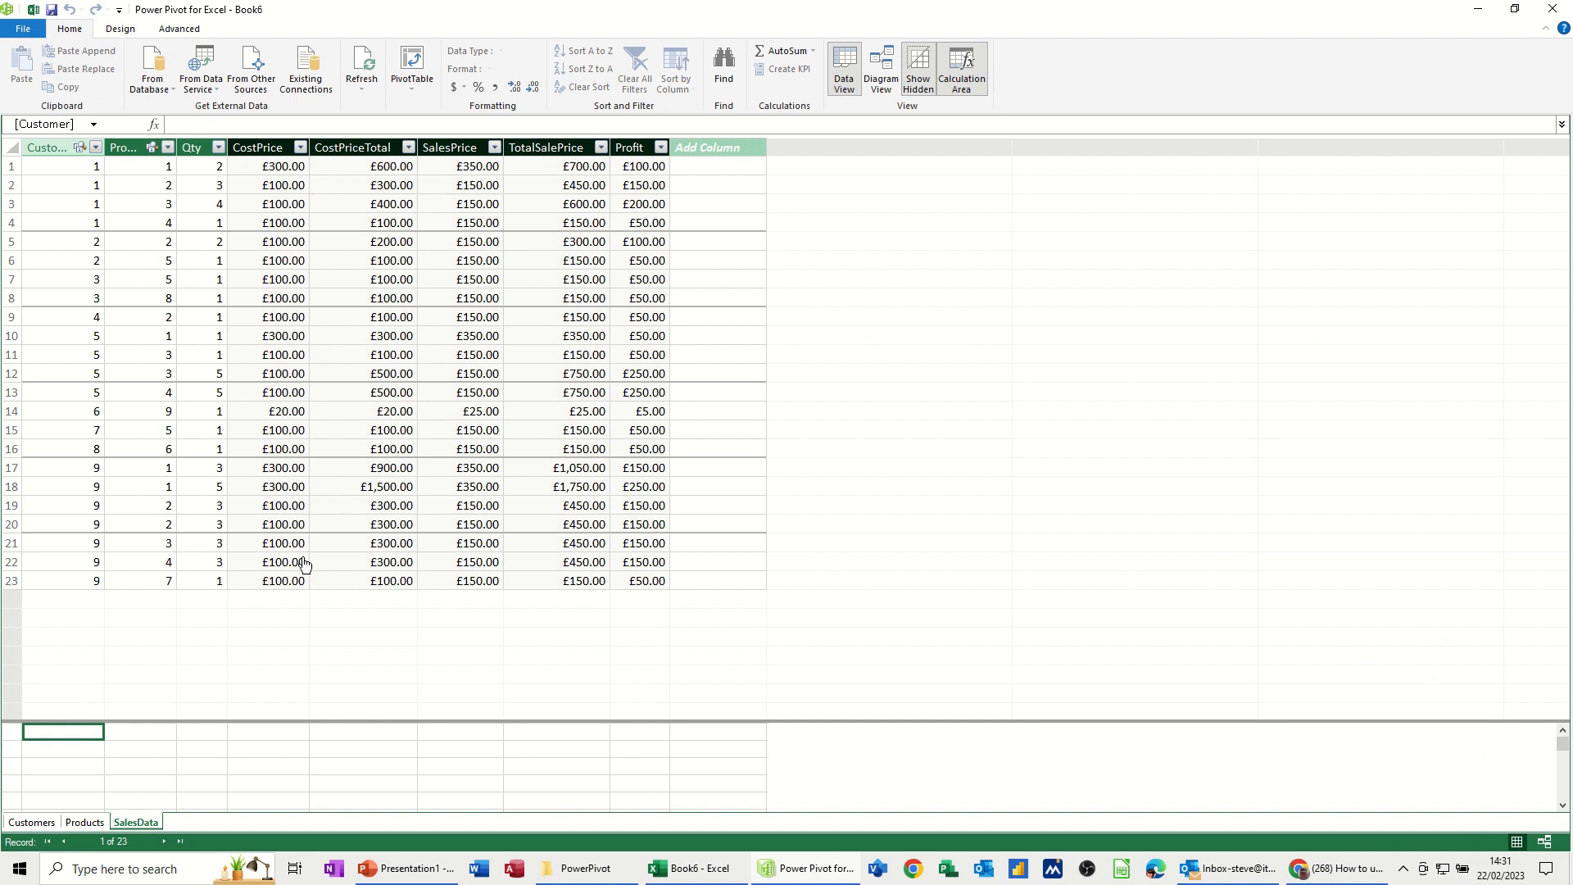
pyautogui.click(36, 817)
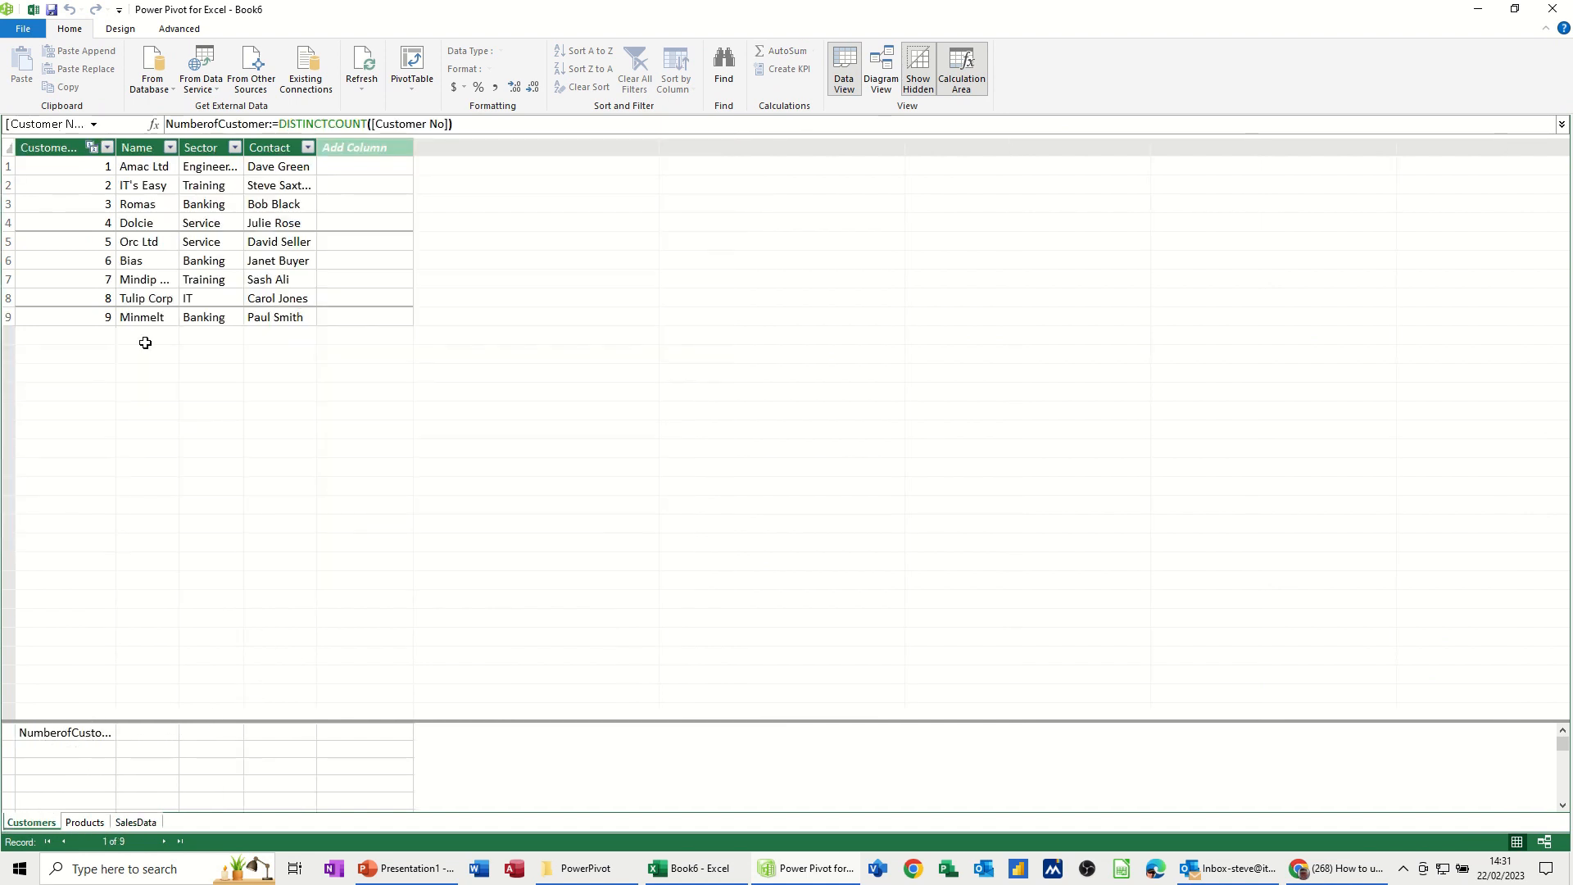
pyautogui.moveTo(115, 146); pyautogui.dragTo(187, 146)
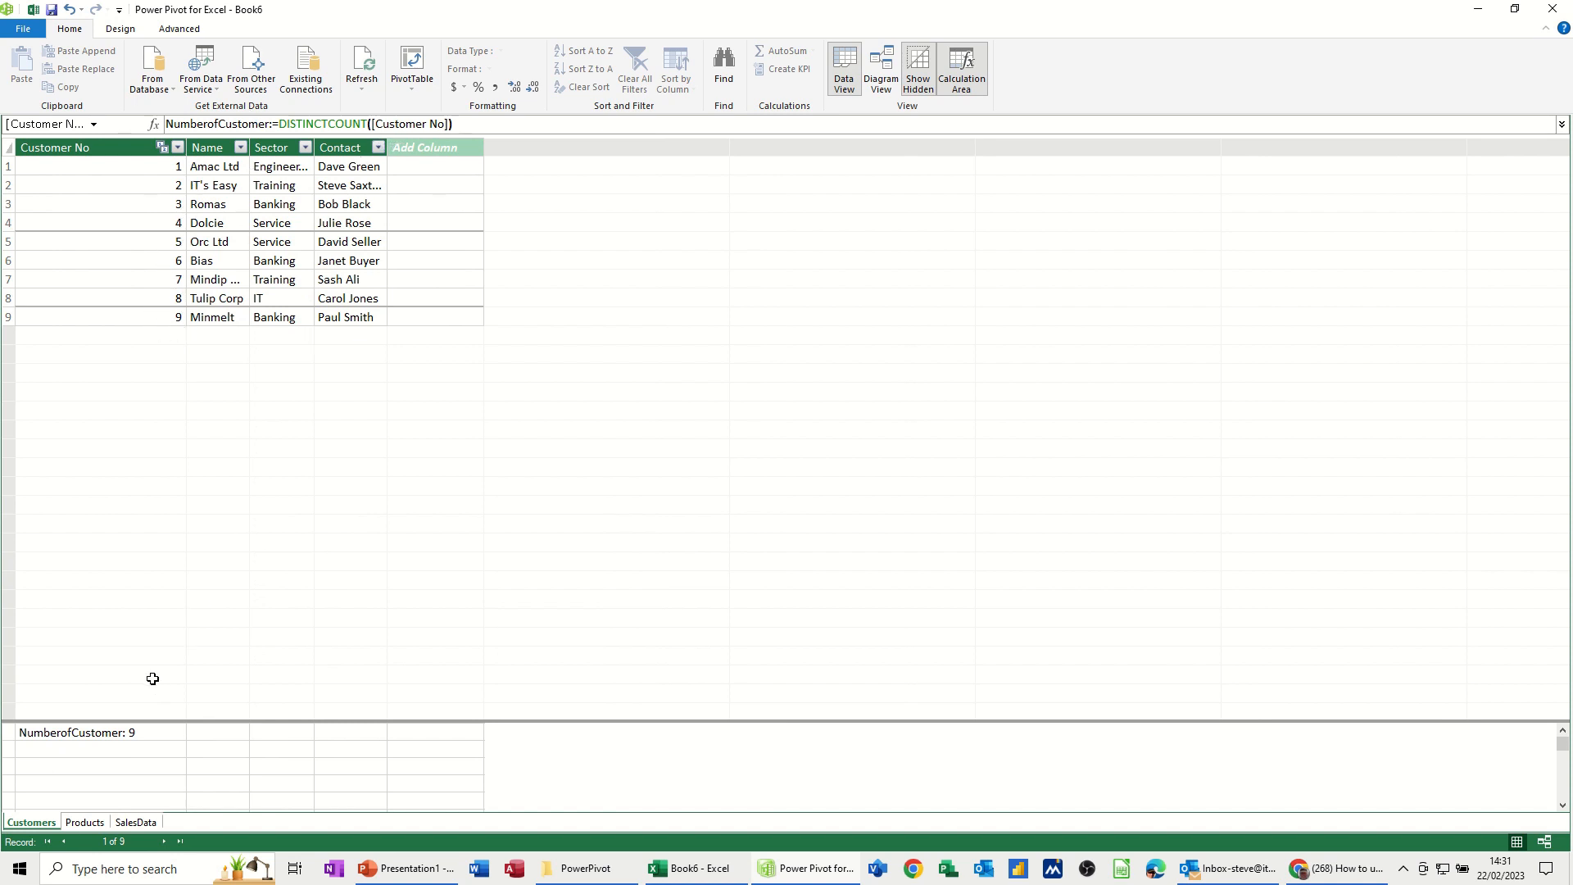
pyautogui.click(54, 754)
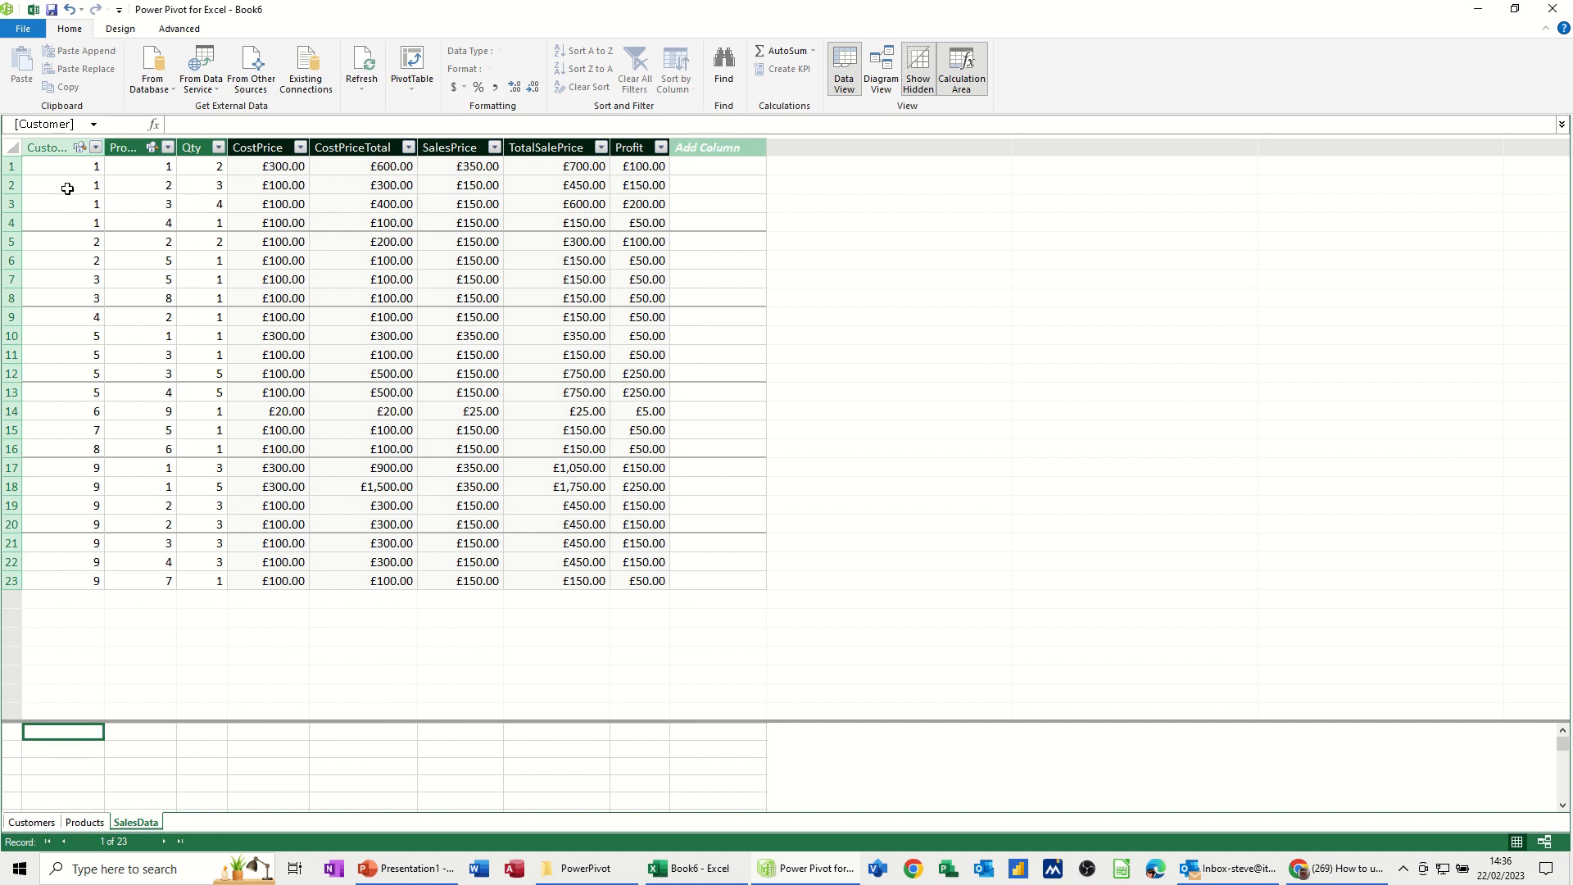
# Add the measure =DISTINCTCOUNT(Customers[Customer No]) to the calculation area under the Customer column of SalesData.
pyautogui.click(180, 126)
pyautogui.write('=')
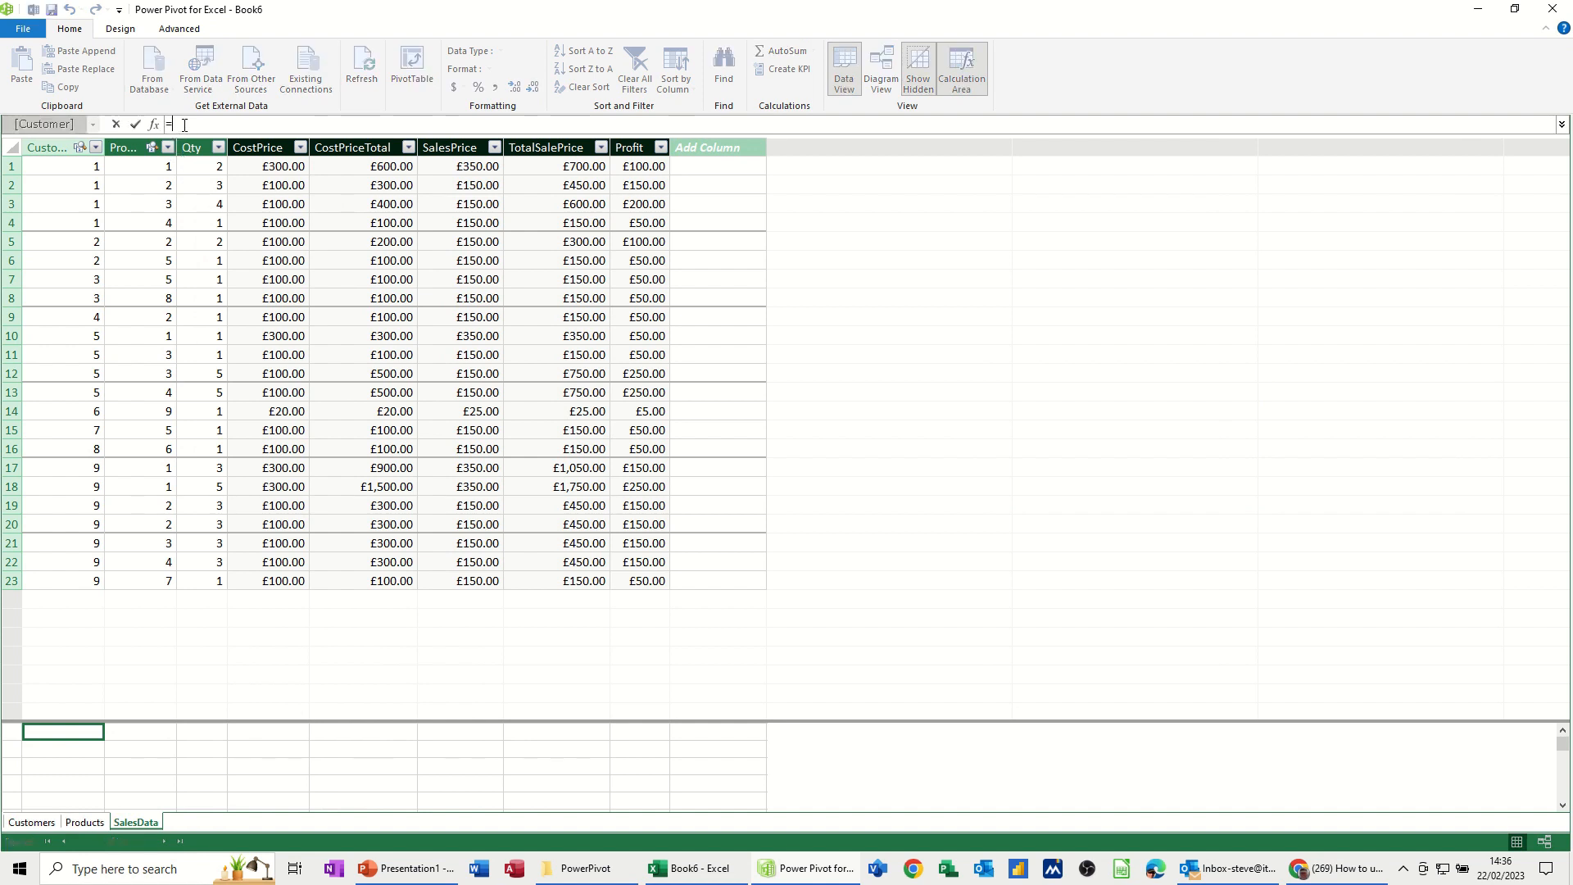
pyautogui.write('dis')
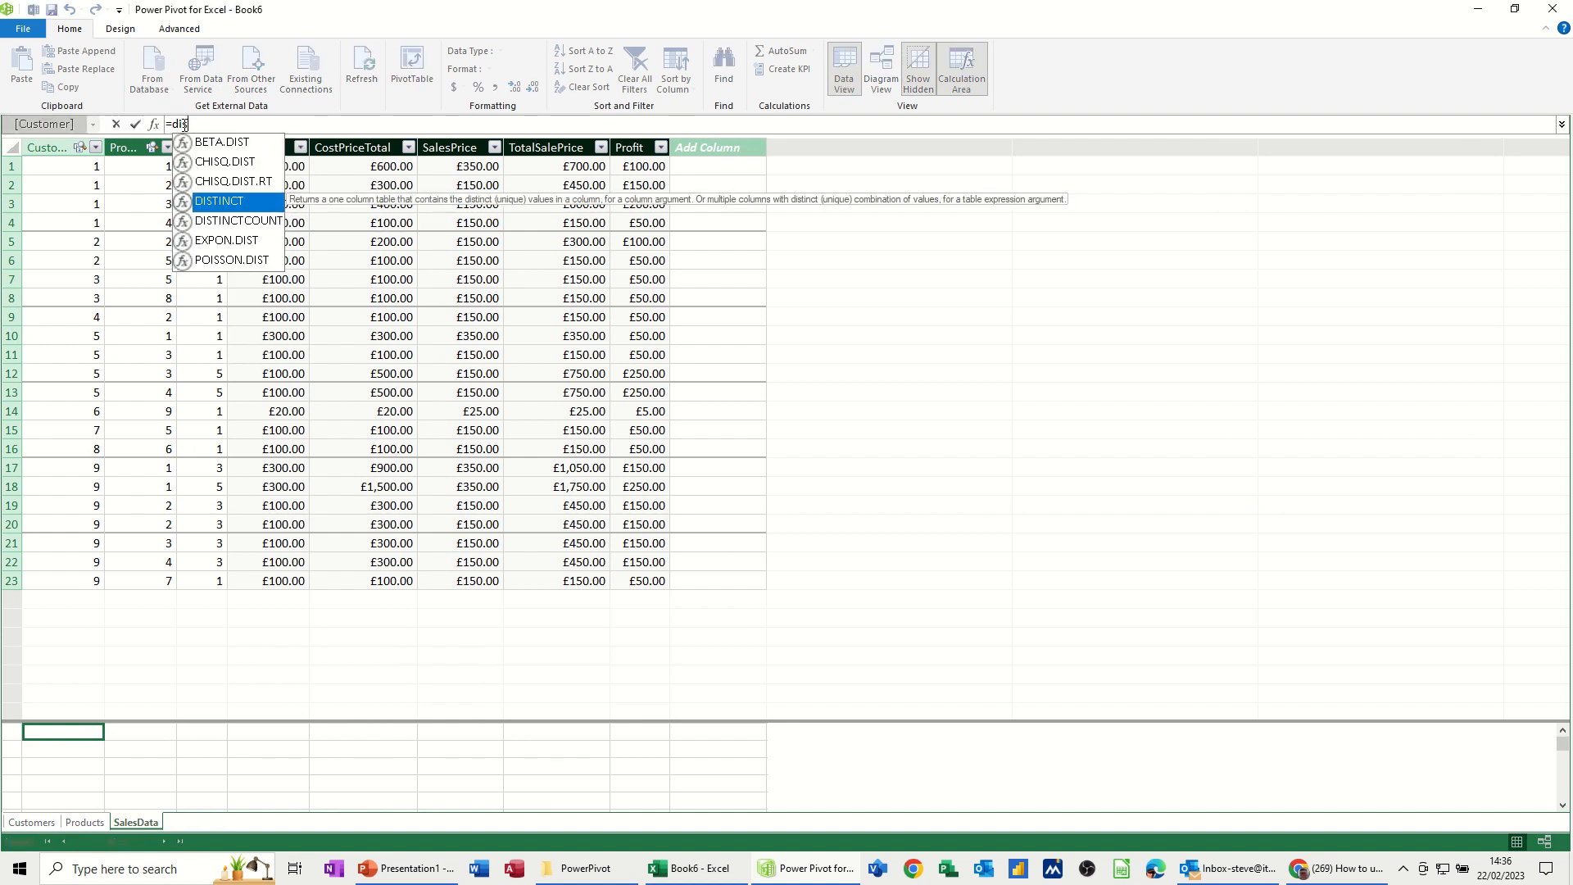
pyautogui.doubleClick(230, 221)
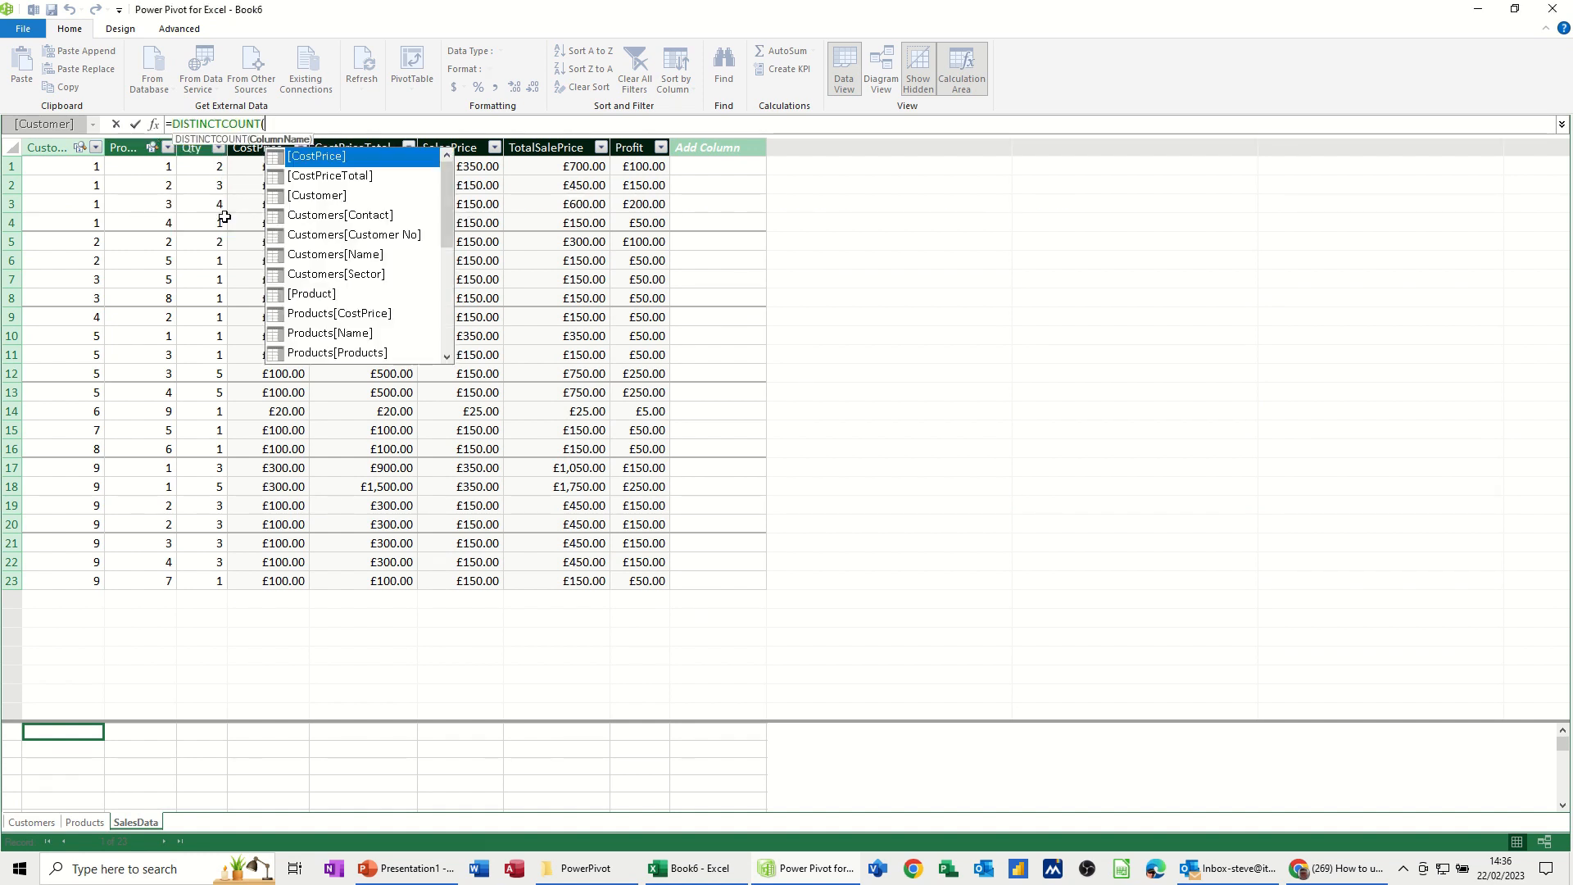
pyautogui.doubleClick(336, 233)
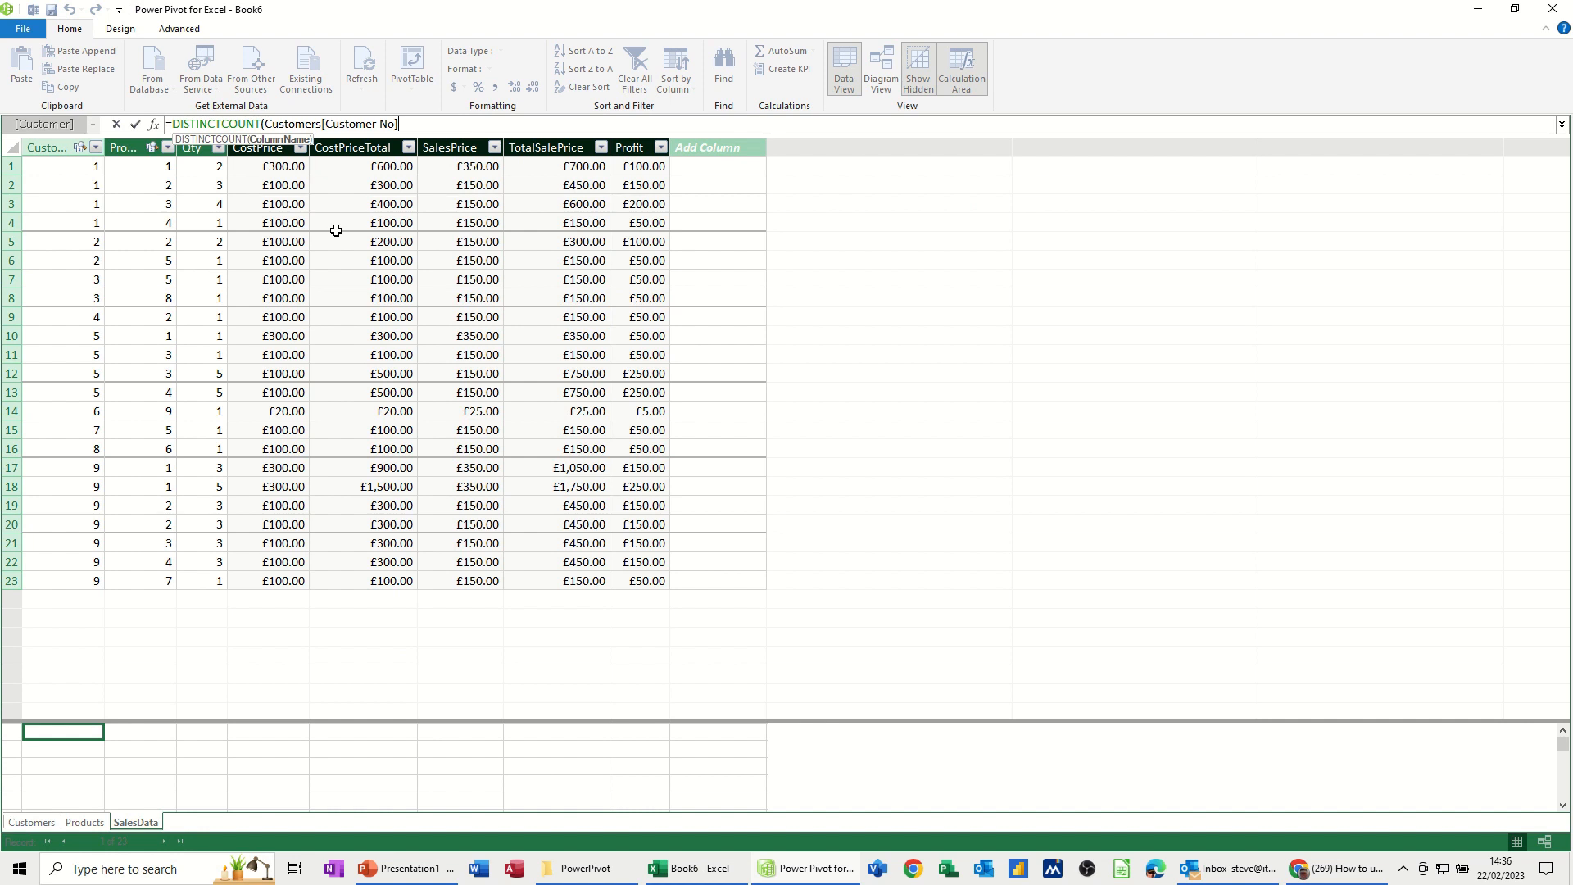
pyautogui.write(')')
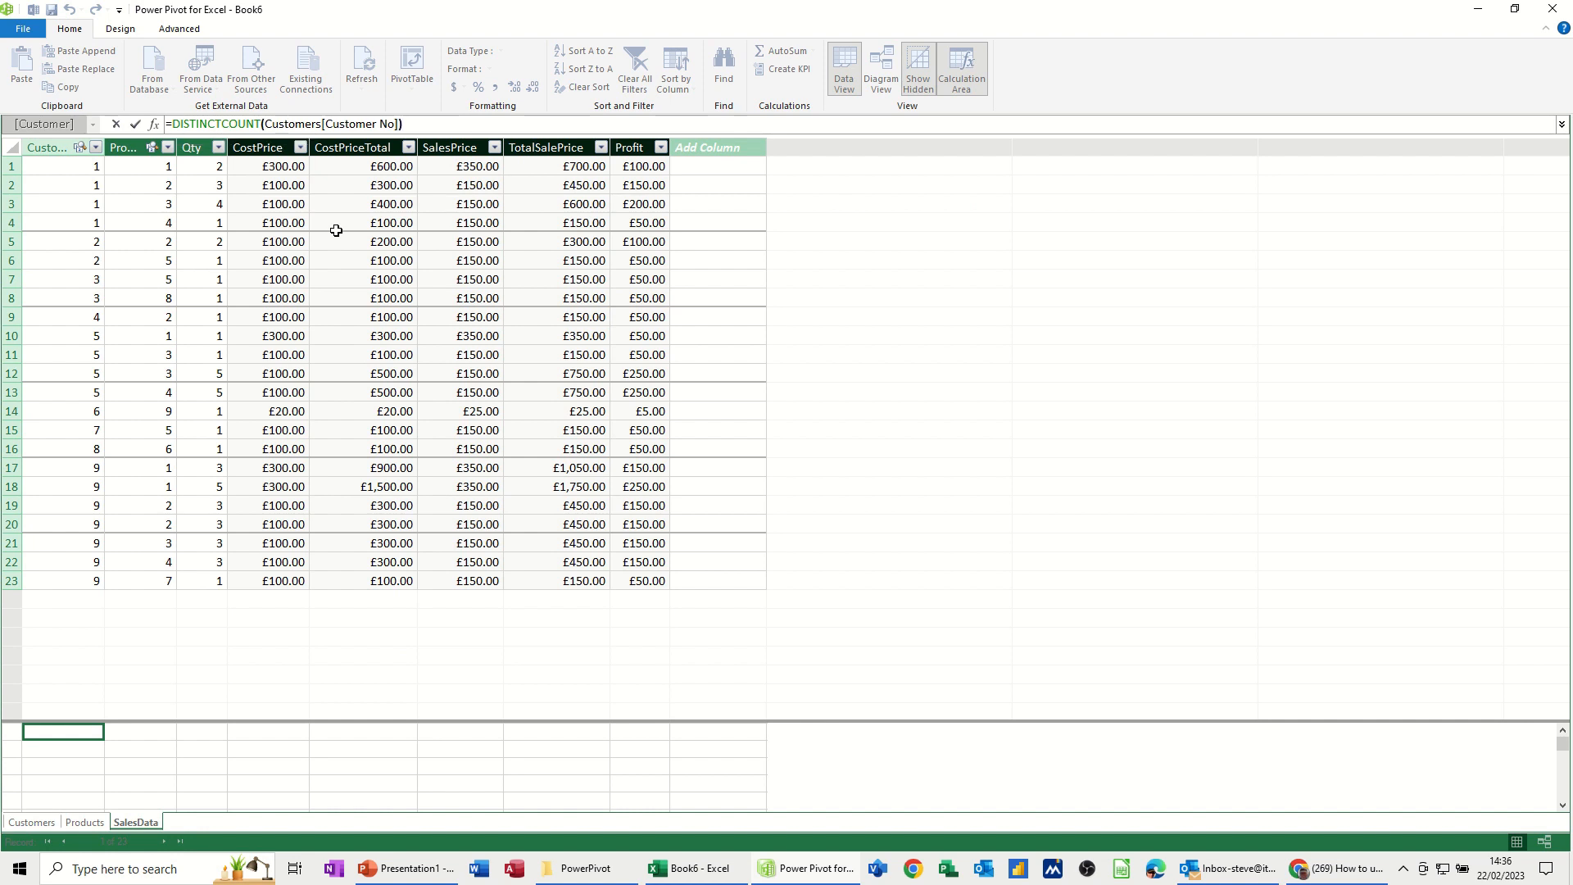
pyautogui.click(136, 125)
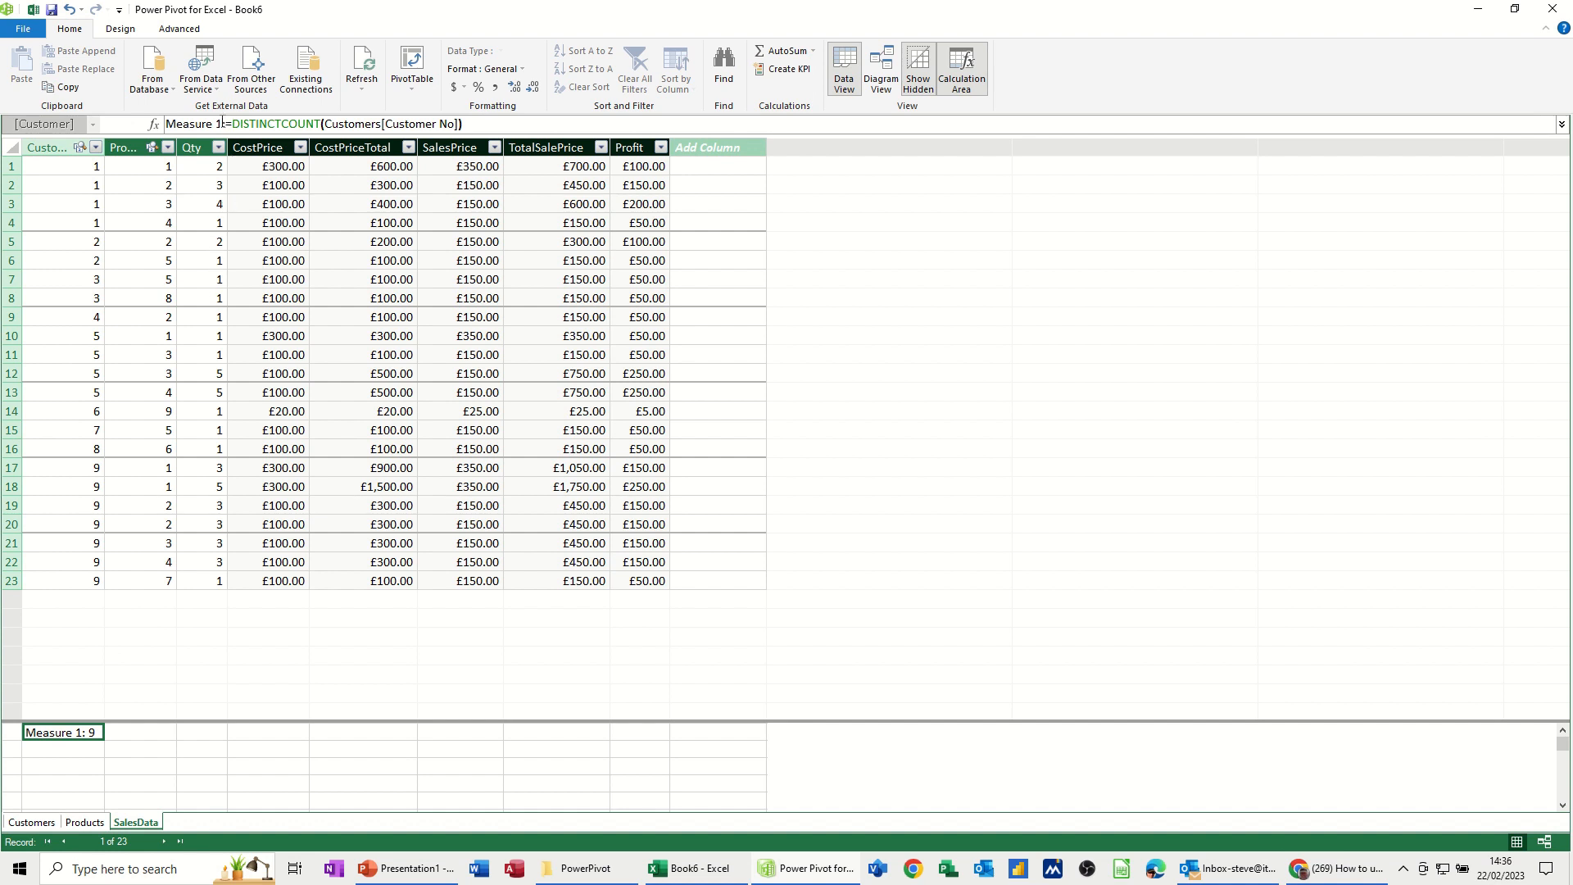
# Rename the distinct count measure in SalesData as NoOfCustomers and widen the Customer column to show it in full.
pyautogui.moveTo(222, 123); pyautogui.dragTo(168, 130)
pyautogui.write('NoOfCustomers')
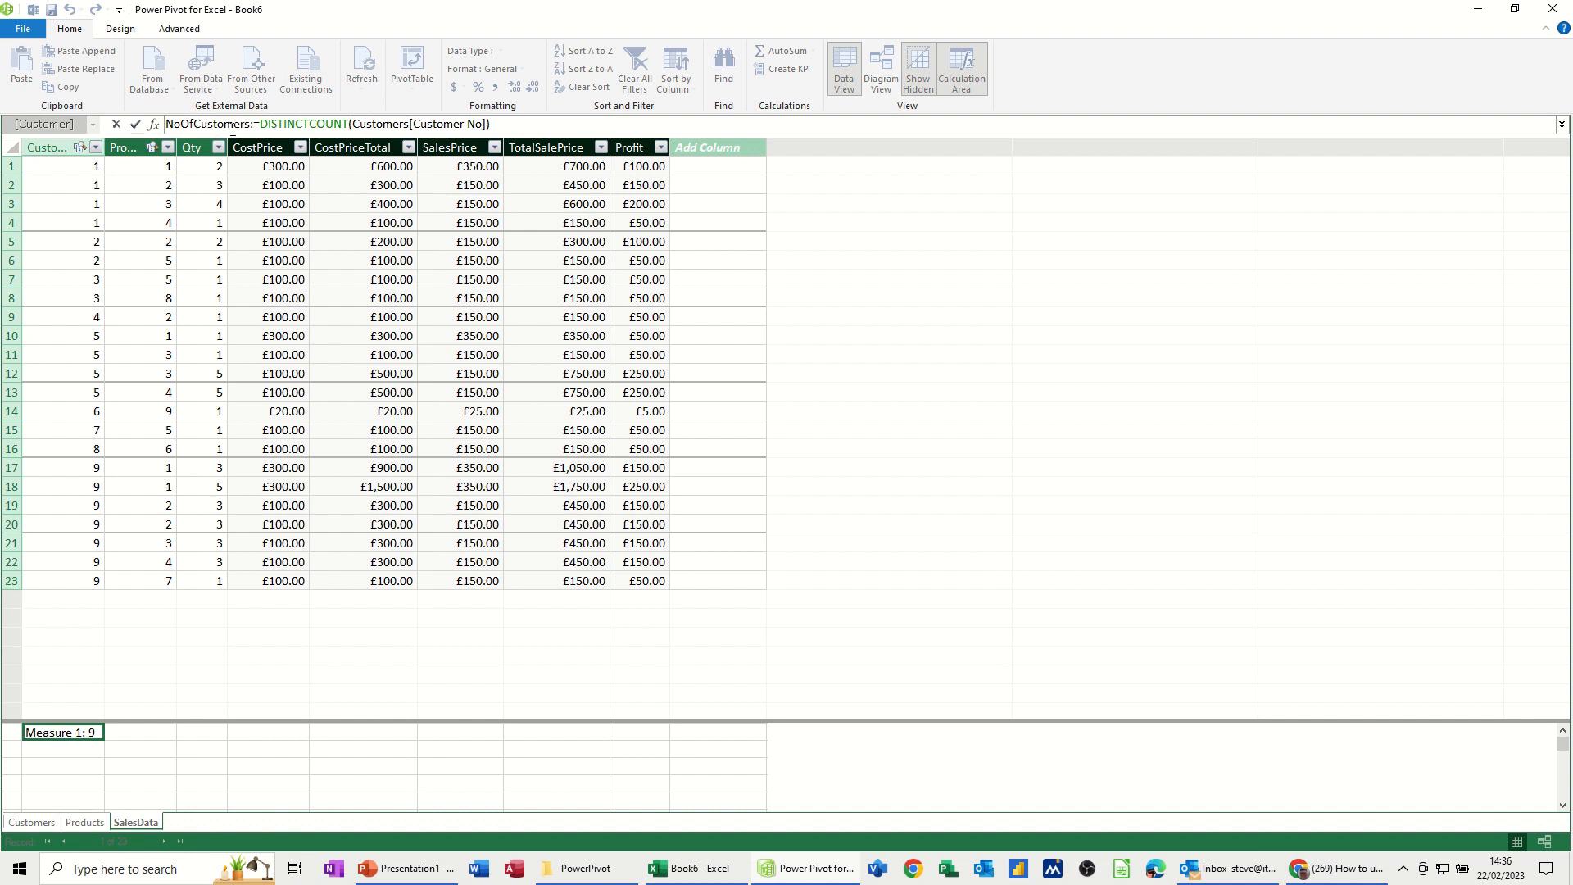
pyautogui.click(133, 124)
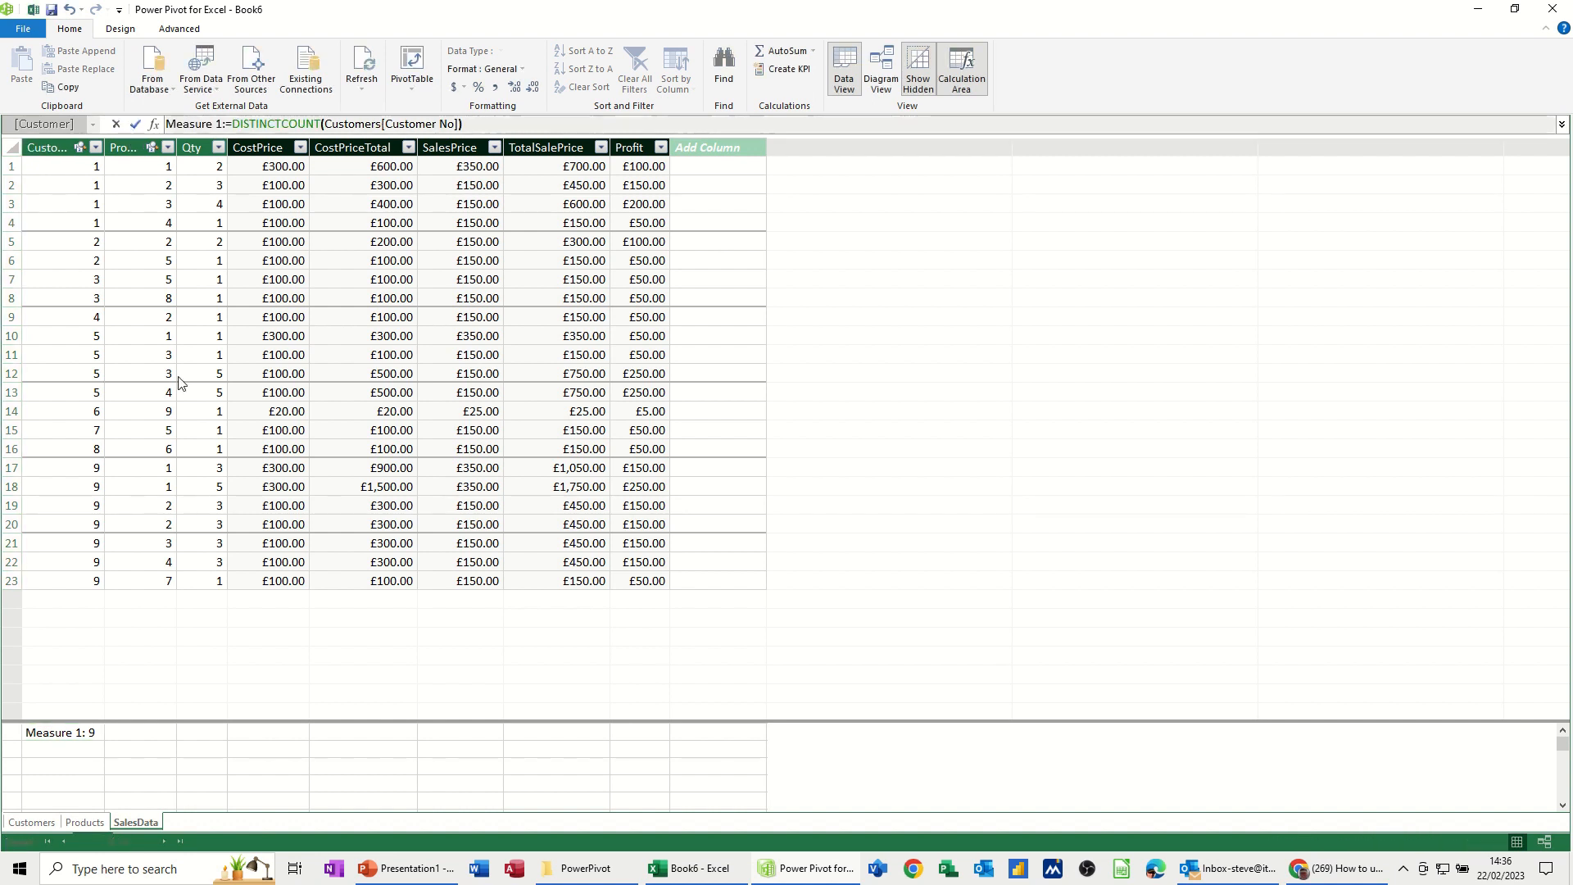
pyautogui.click(51, 752)
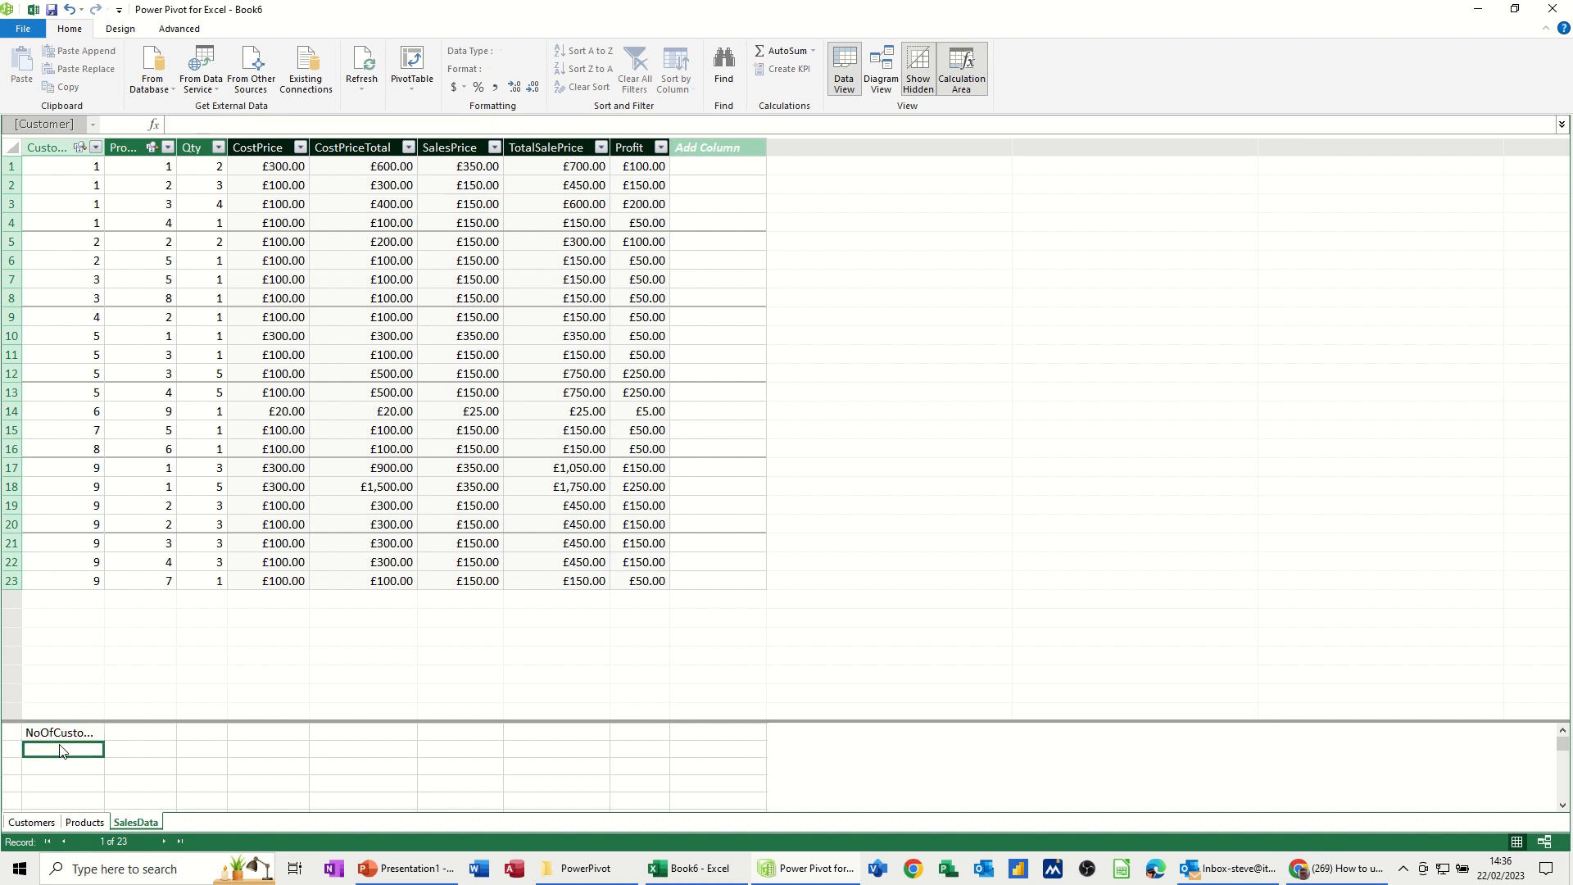
pyautogui.moveTo(106, 149); pyautogui.dragTo(165, 149)
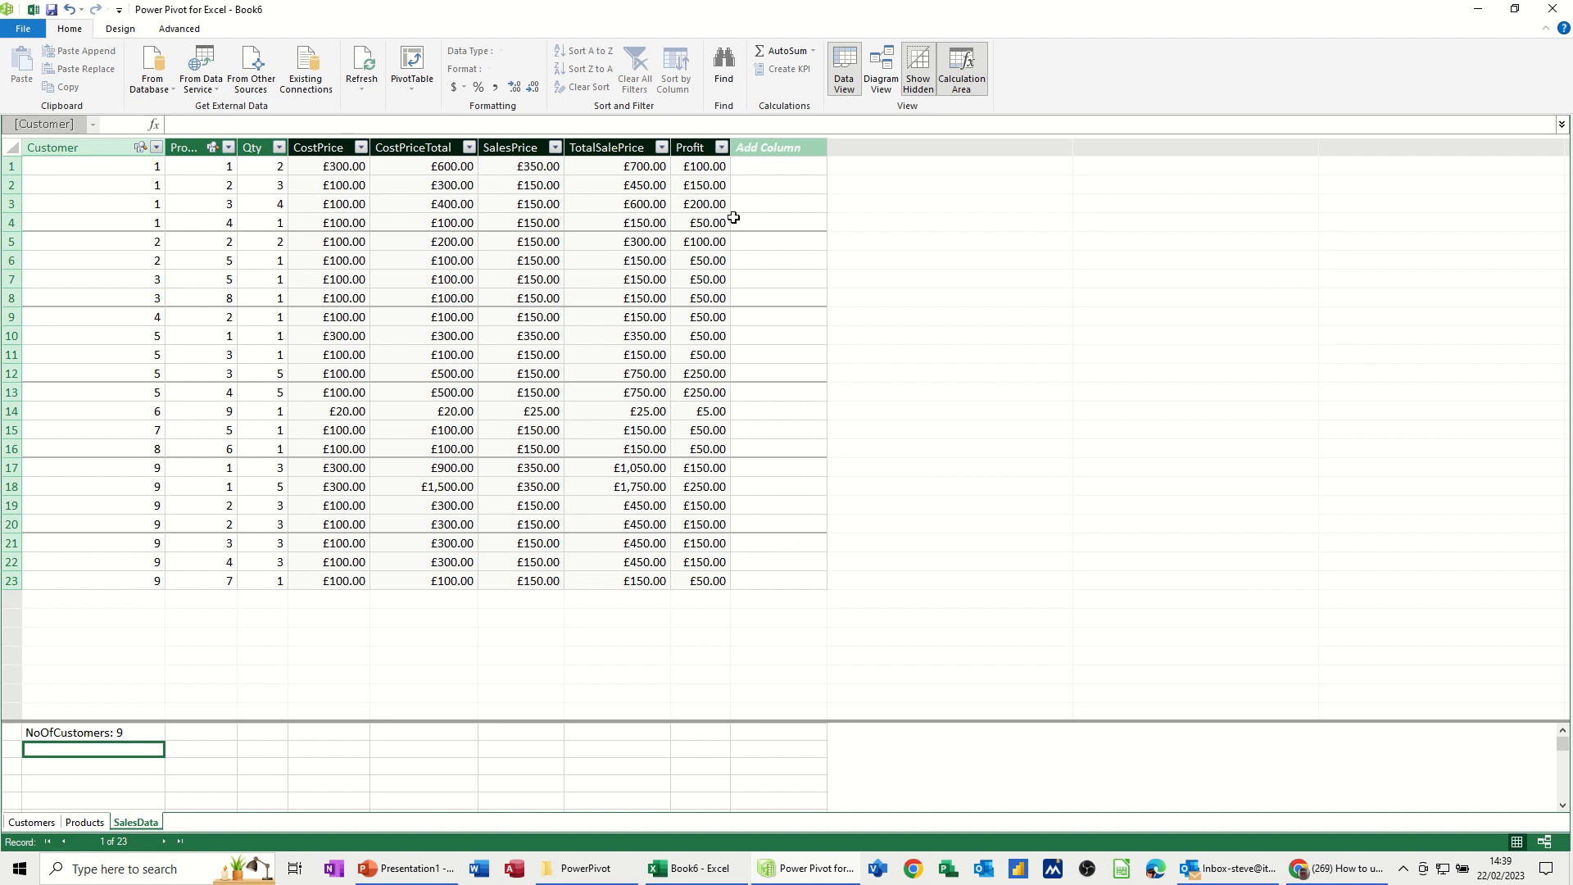
# Add the measure =sum([Profit]) in the SalesData calculation area, directly below NoOfCustomers.
pyautogui.click(203, 126)
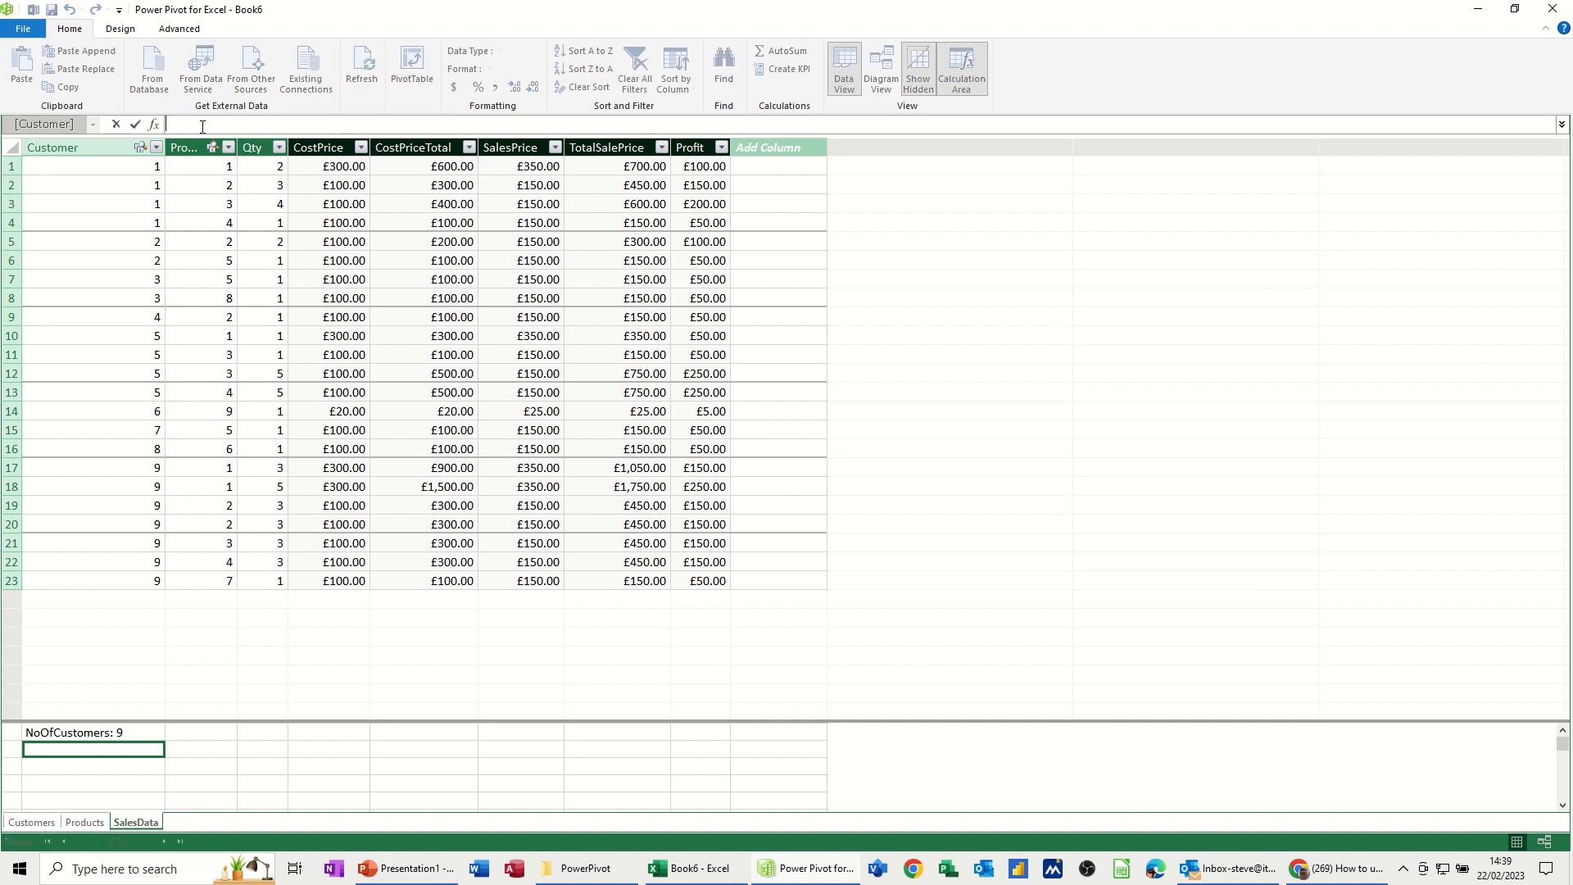
pyautogui.write('=sum(')
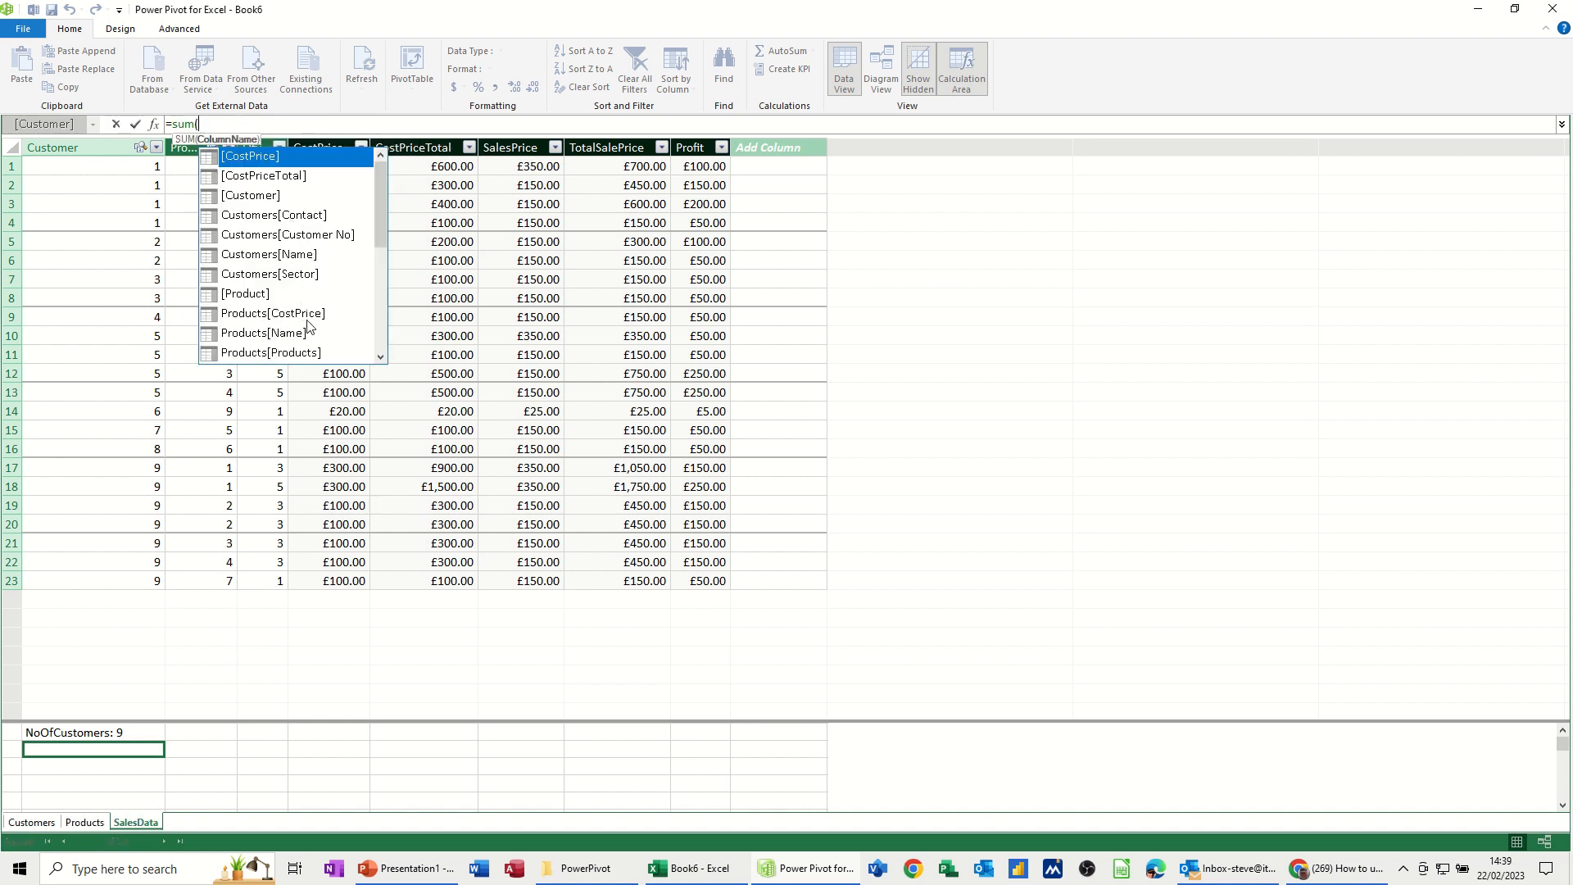
pyautogui.moveTo(377, 203); pyautogui.dragTo(373, 274)
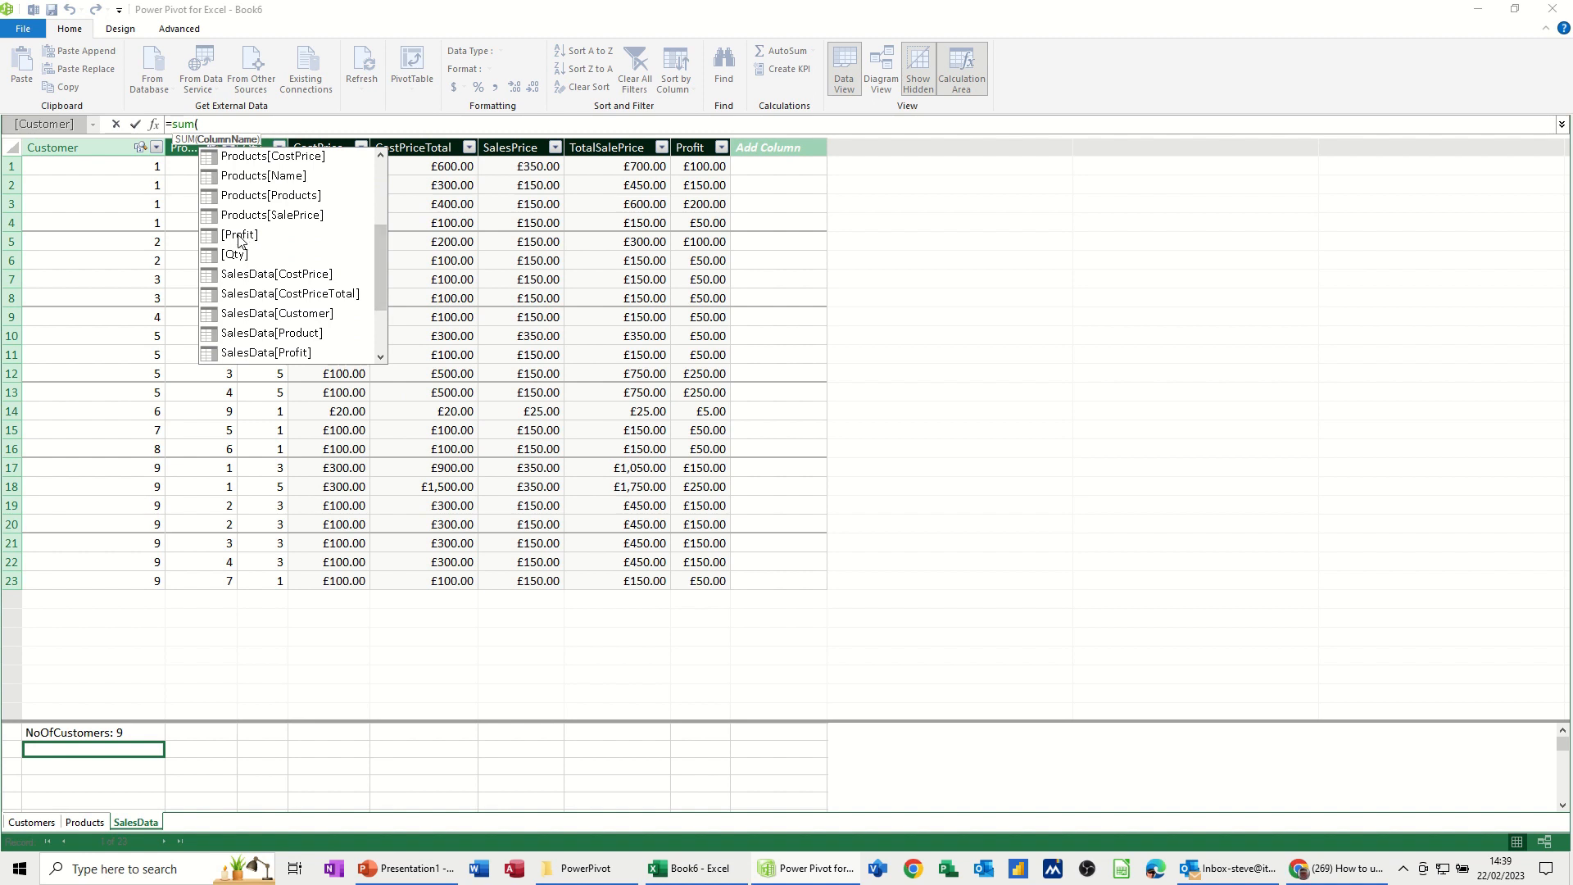
pyautogui.click(240, 237)
pyautogui.doubleClick(240, 237)
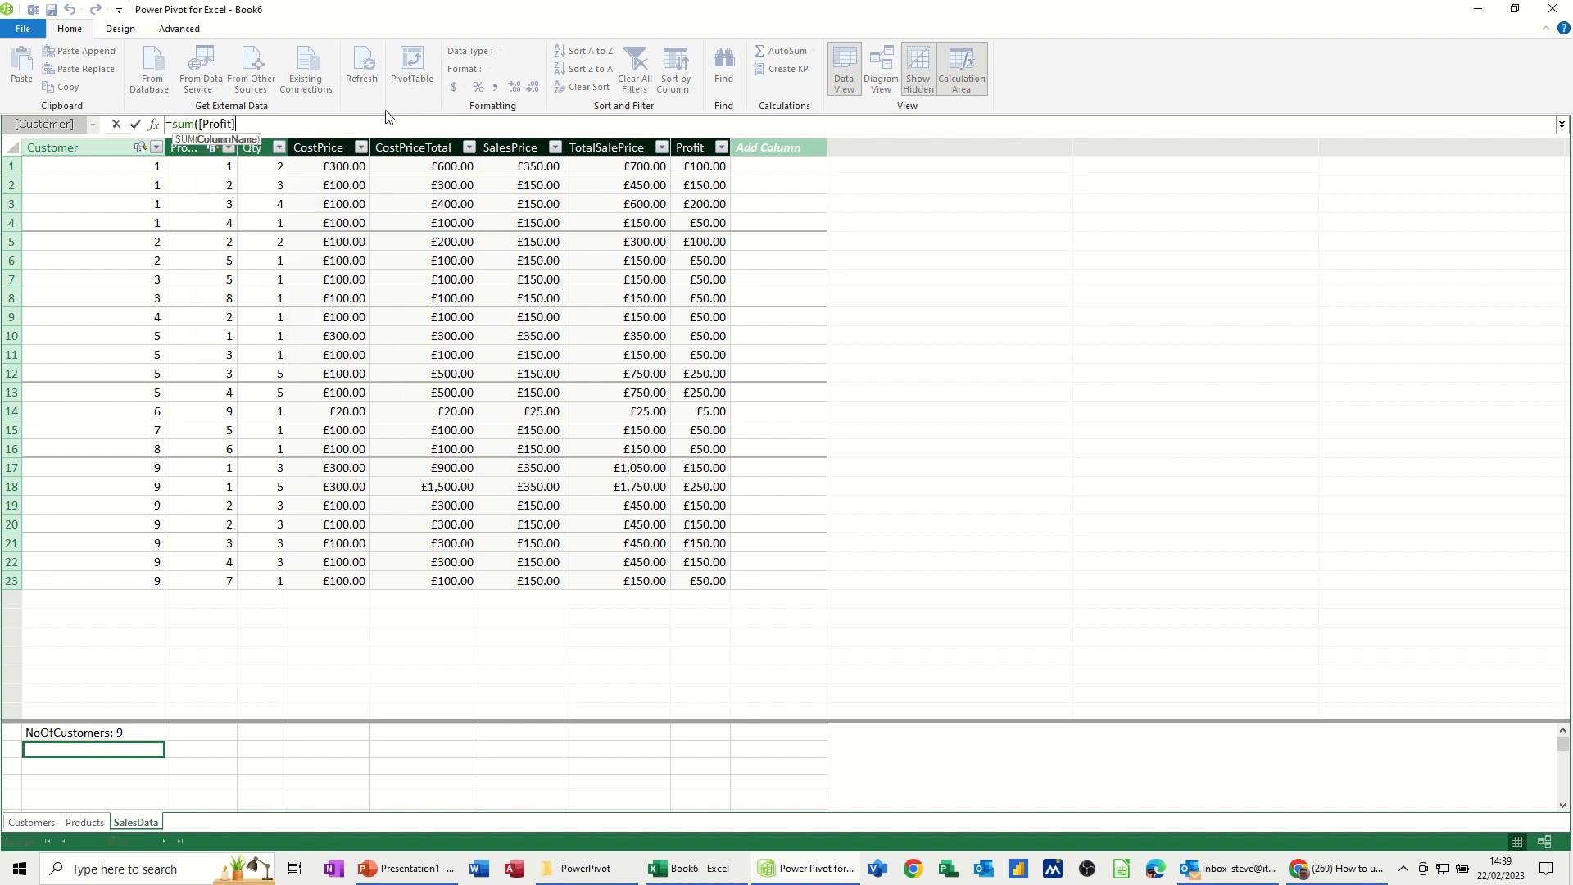
pyautogui.write(')')
pyautogui.click(138, 127)
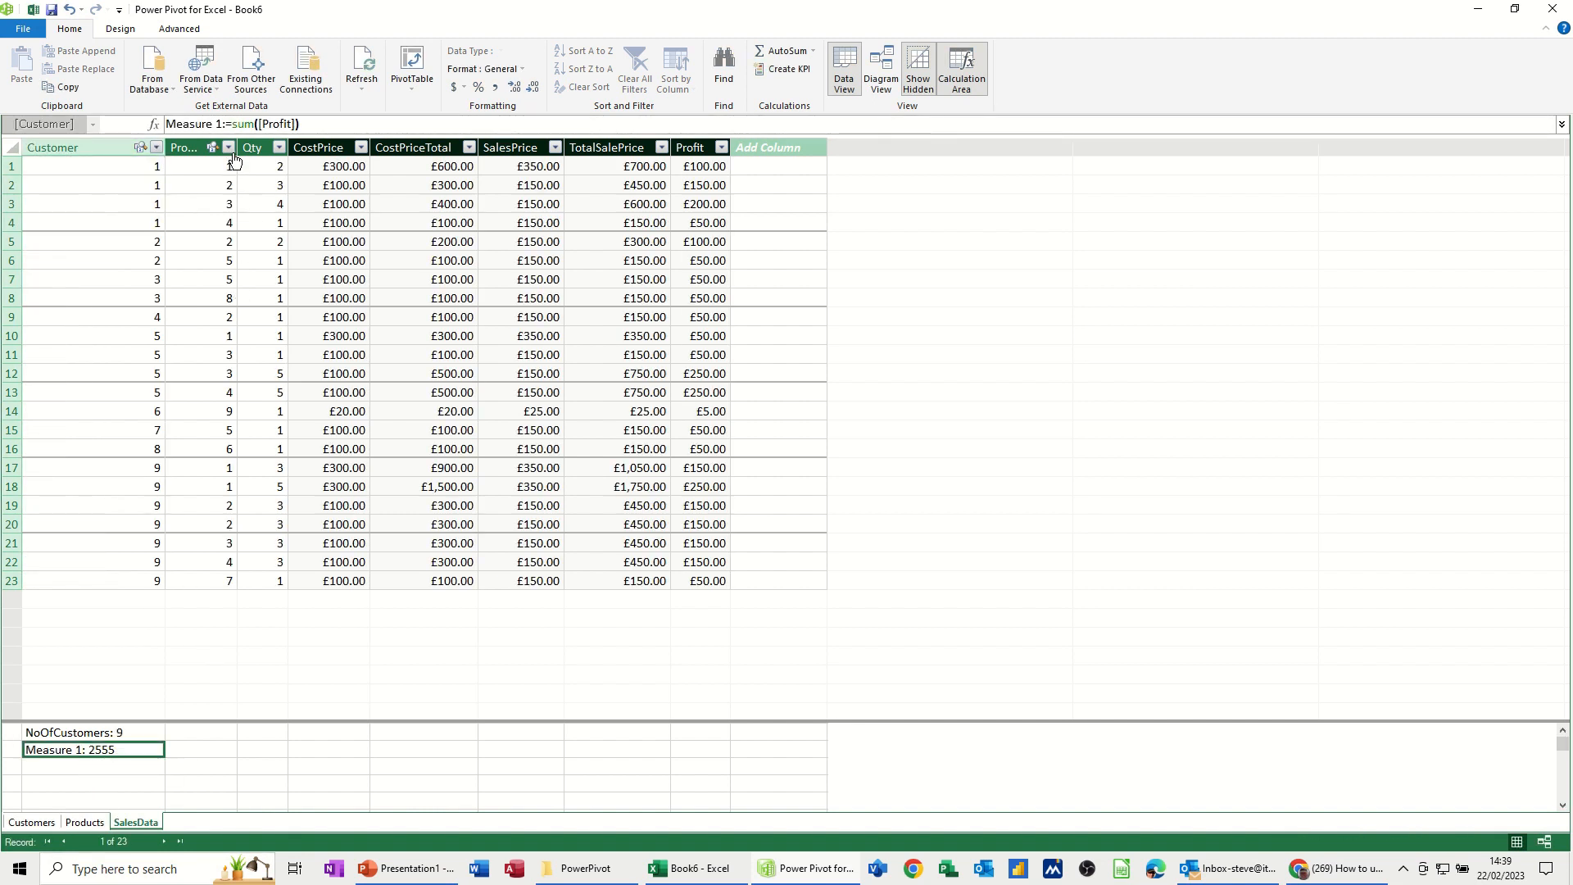
# Rename the profit sum measure in SalesData as TotalProfit and format it as £ English (United Kingdom) currency.
pyautogui.moveTo(221, 124); pyautogui.dragTo(168, 125)
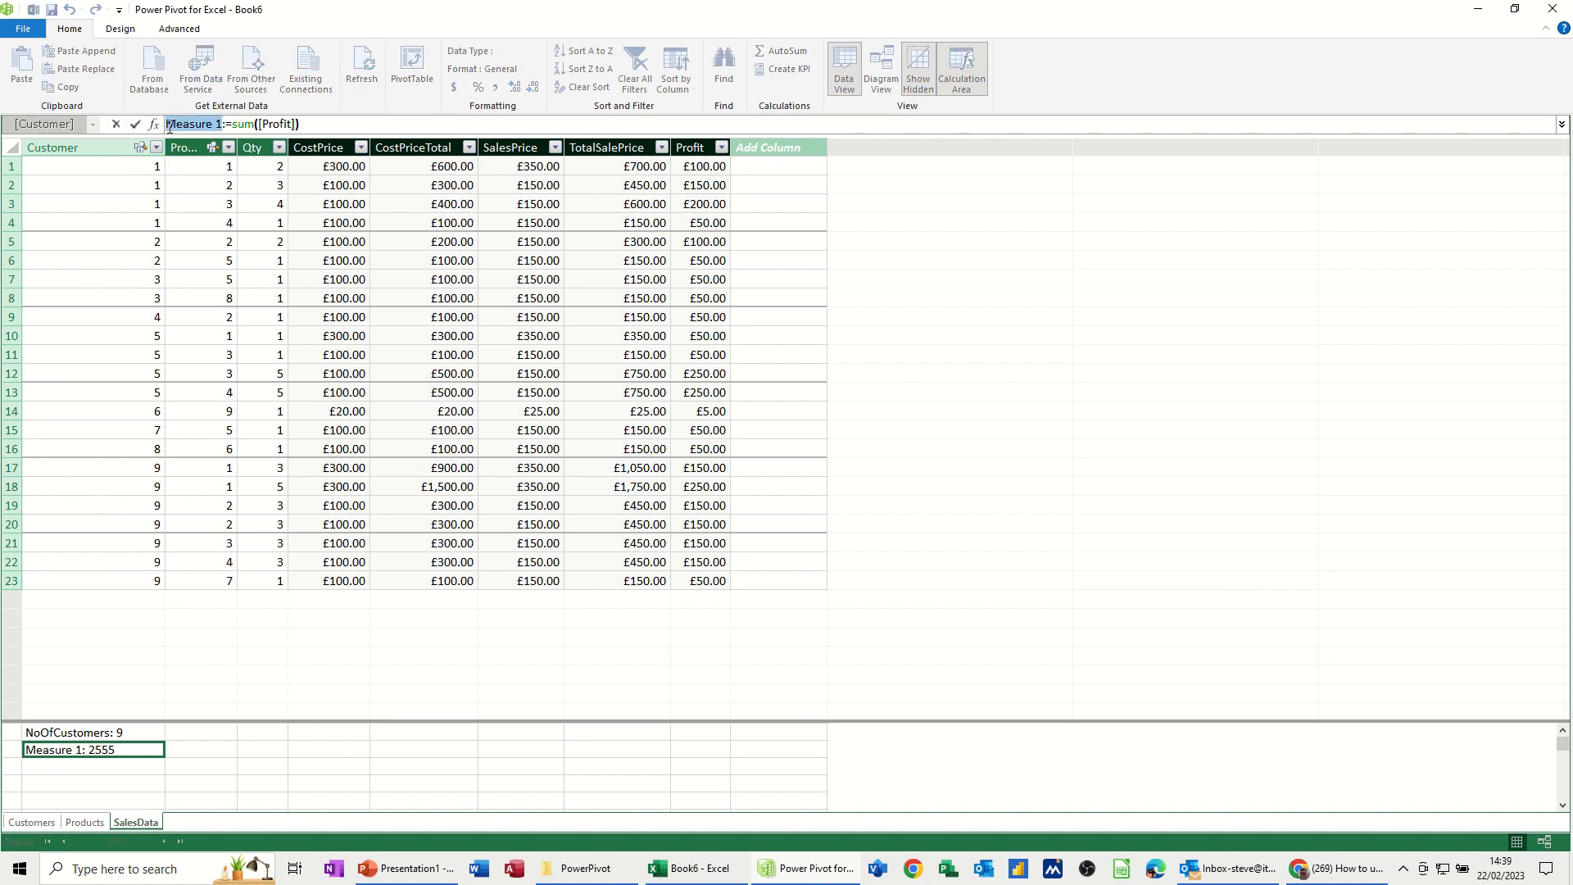
pyautogui.write('Totakl')
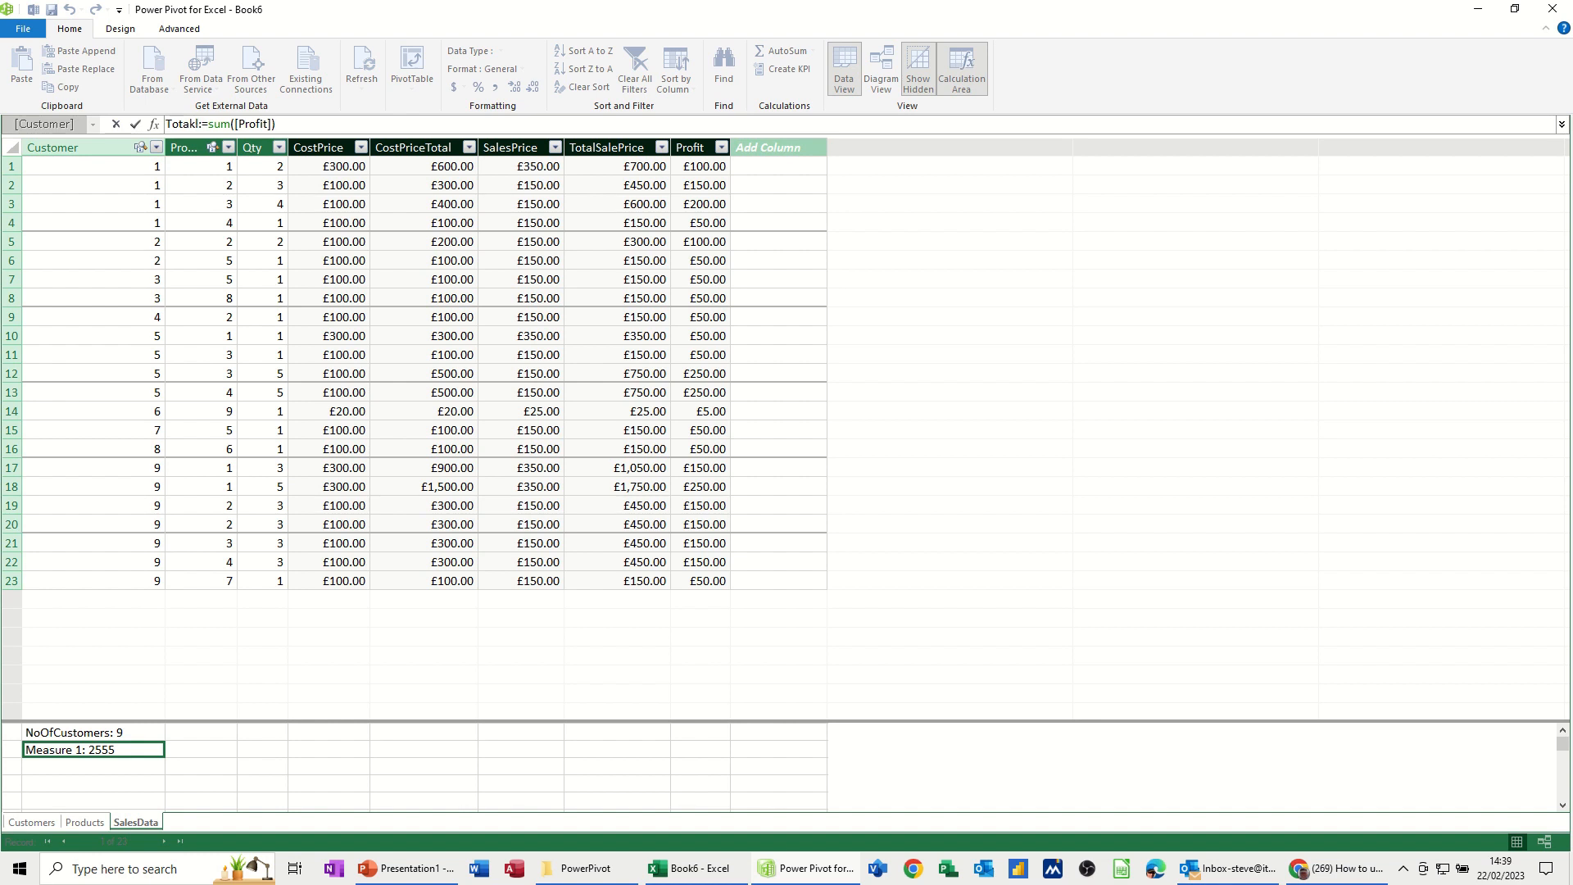
pyautogui.press('BackSpace')
pyautogui.write('lProfit:')
pyautogui.click(133, 124)
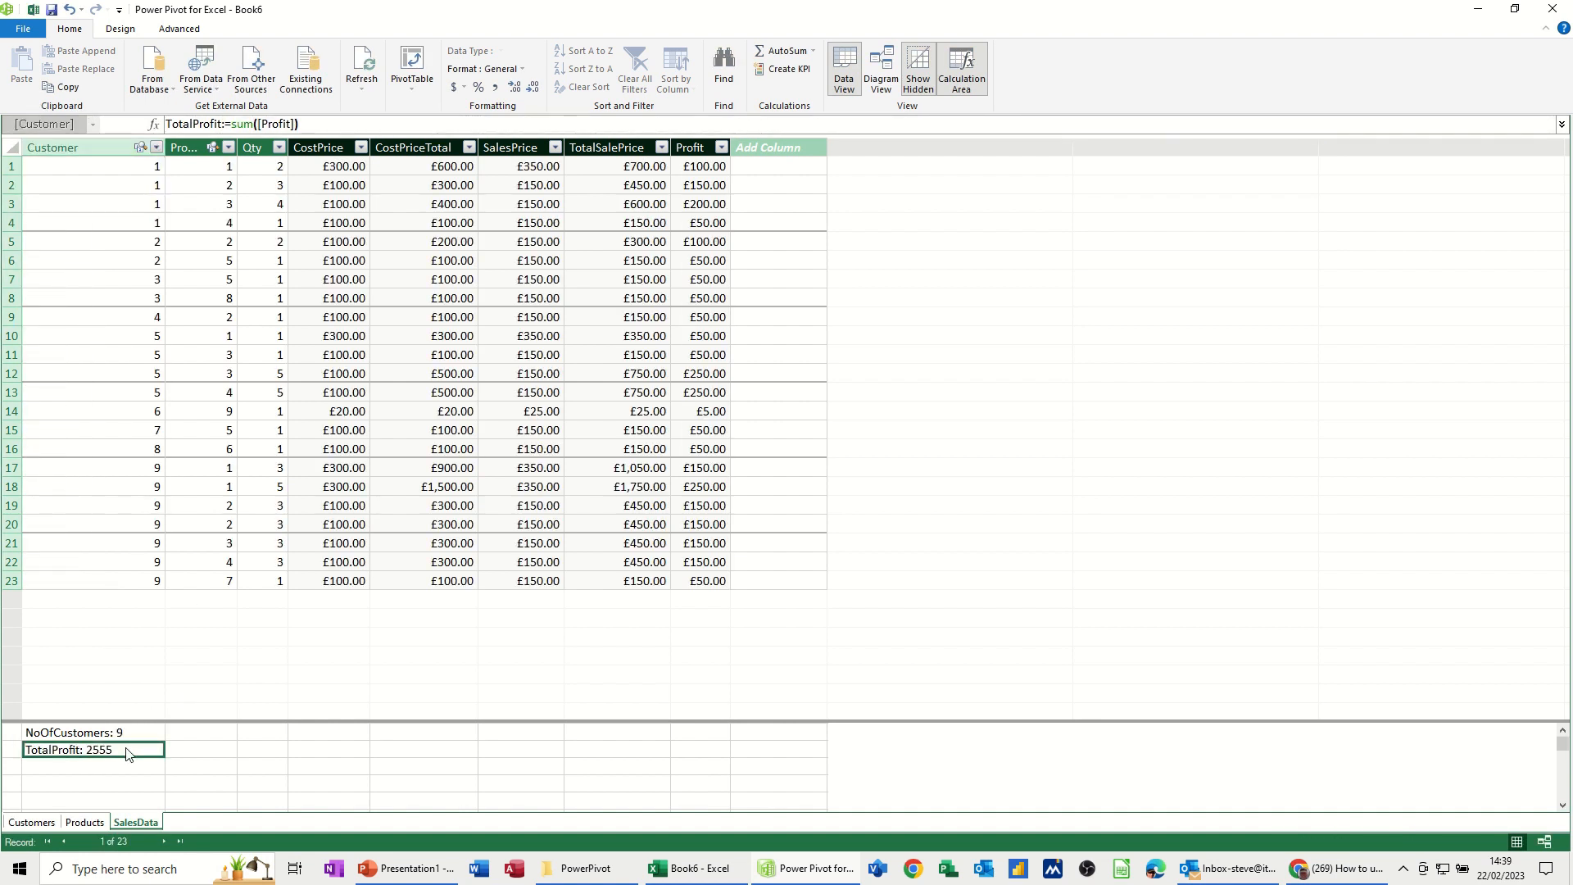
pyautogui.click(464, 88)
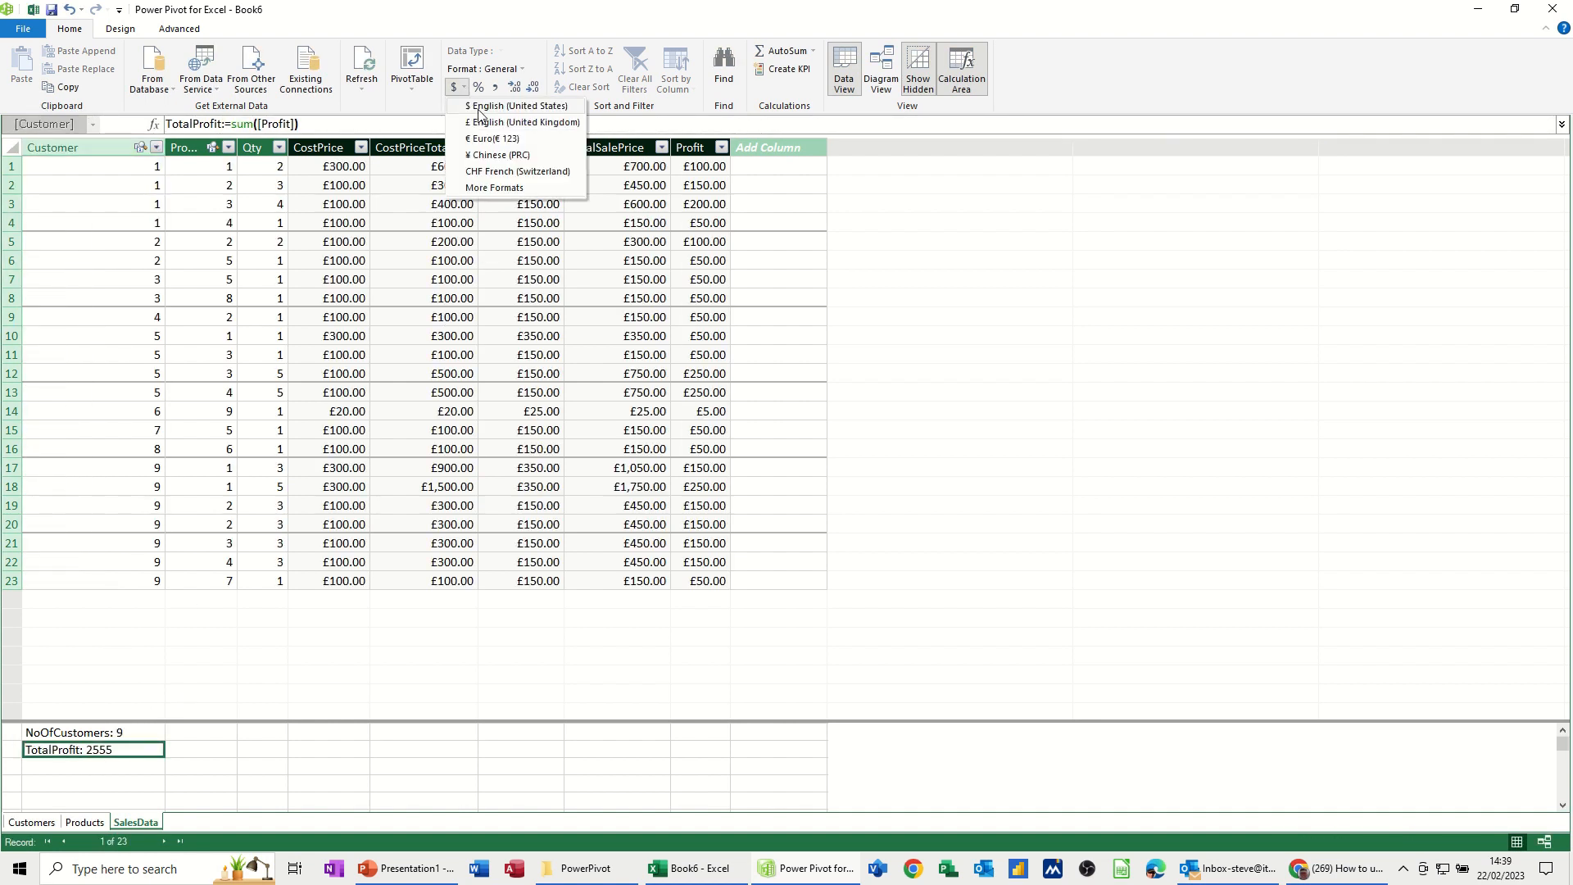
pyautogui.click(496, 123)
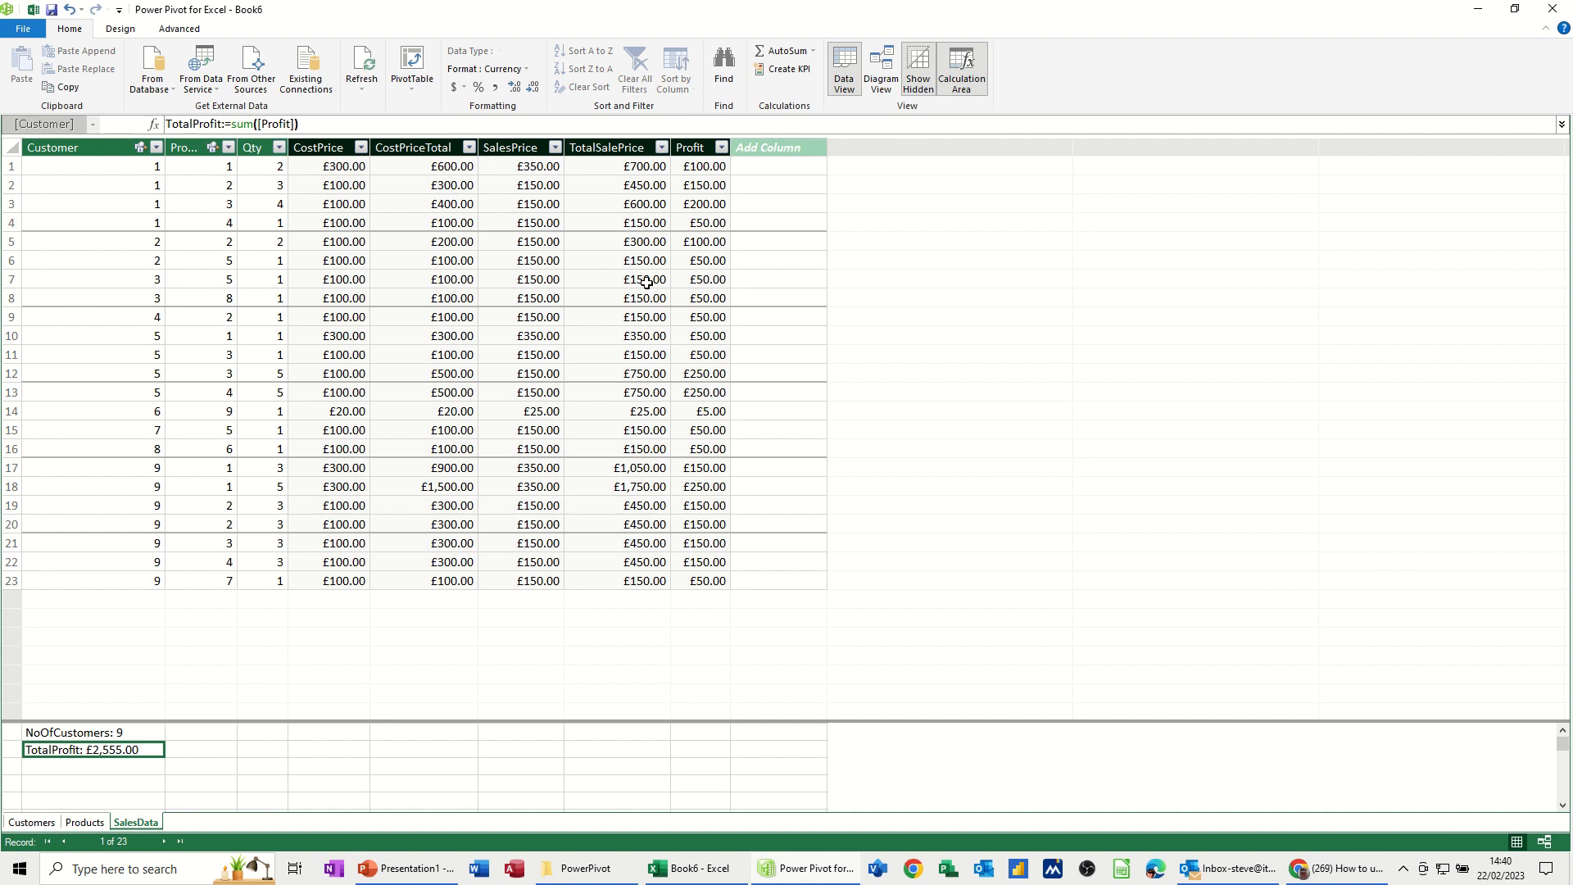
# Copy all Profit values from SalesData into the Excel worksheet starting at F3 to check their sum, and return to the Power Pivot data model.
pyautogui.moveTo(695, 167); pyautogui.dragTo(697, 580)
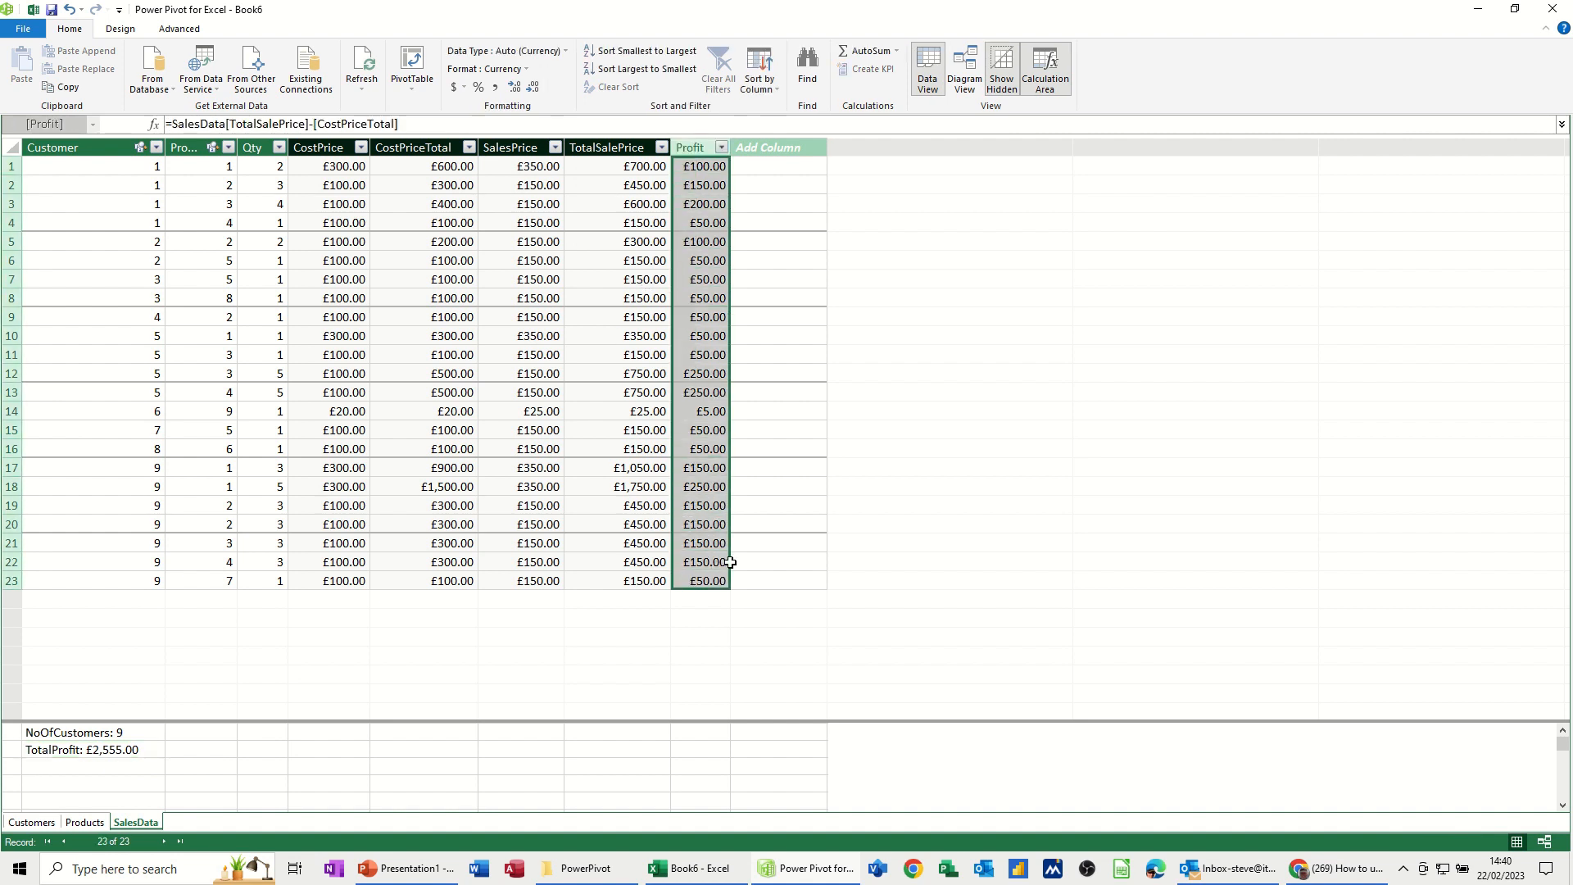
pyautogui.hotkey('ctrl', 'c')
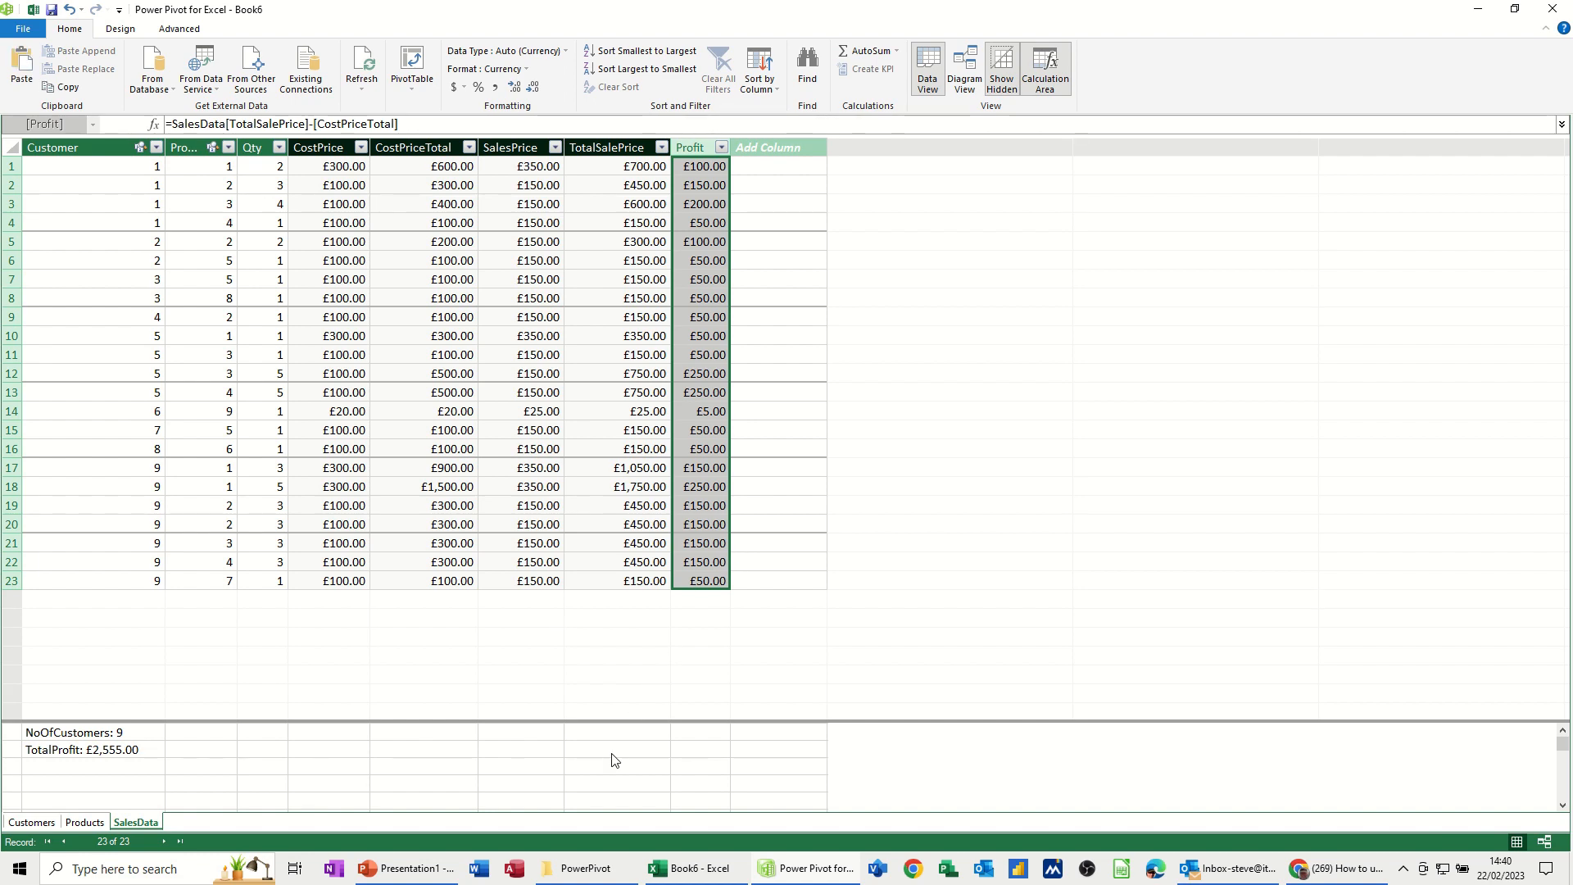
pyautogui.click(688, 872)
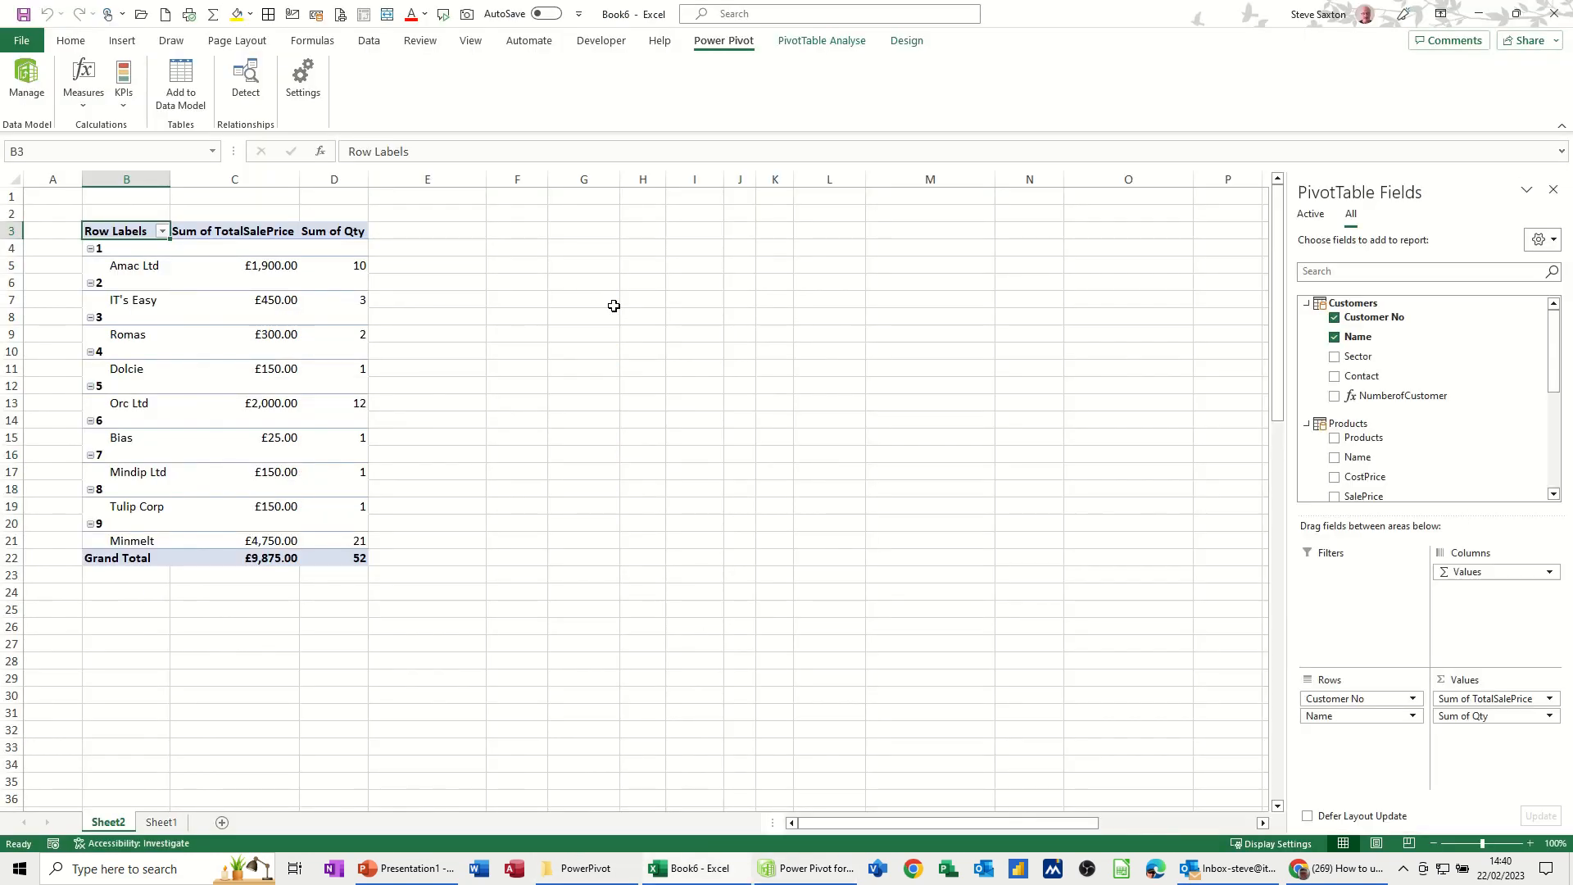
pyautogui.click(532, 228)
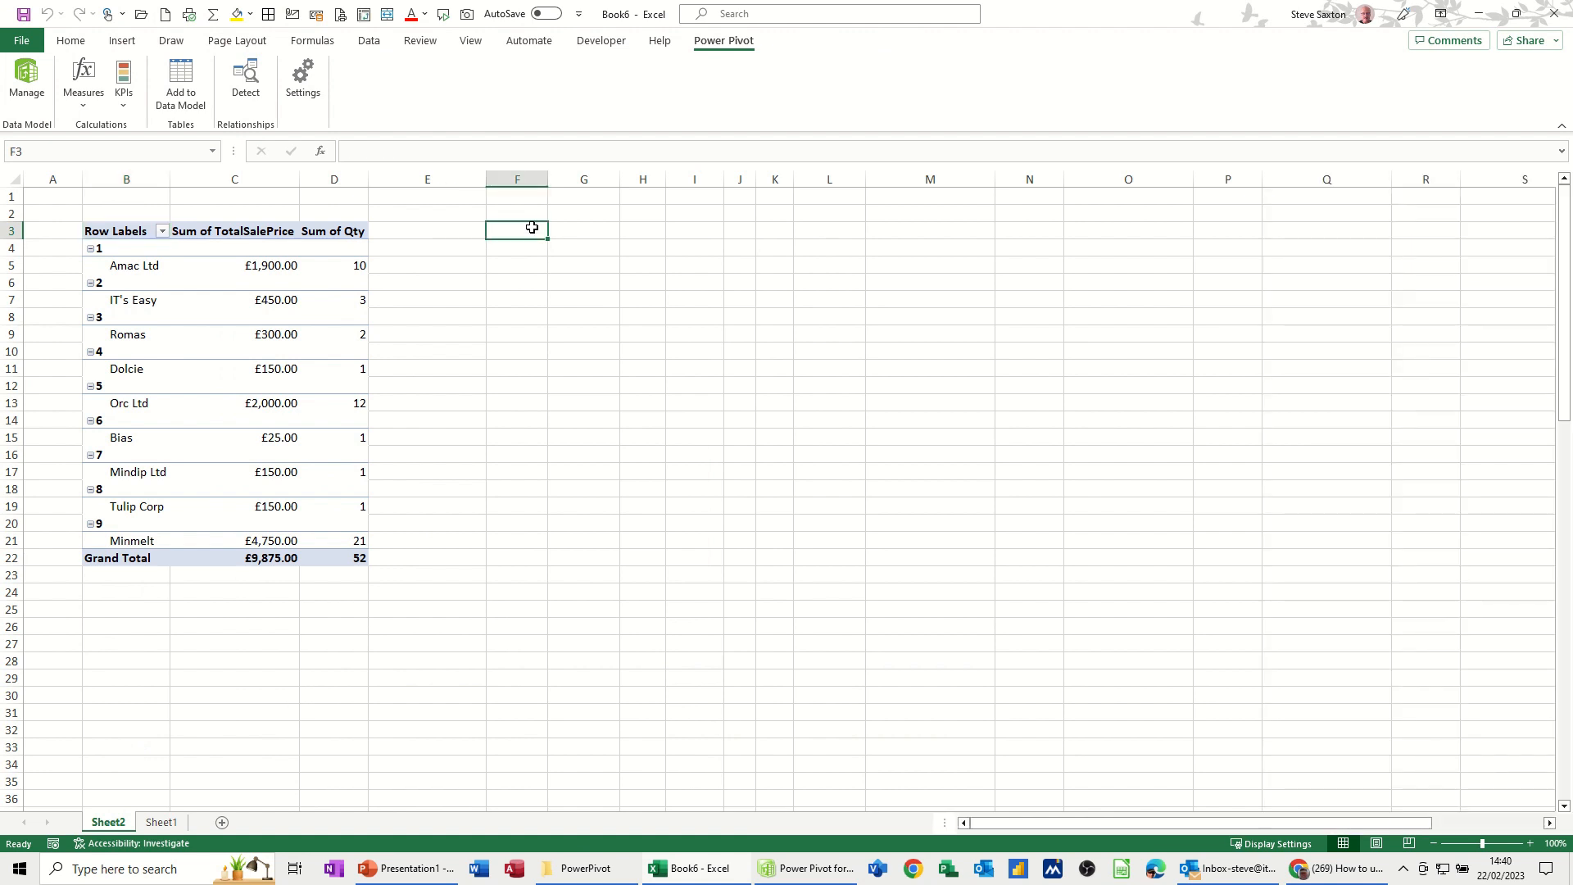
pyautogui.hotkey('ctrl', 'v')
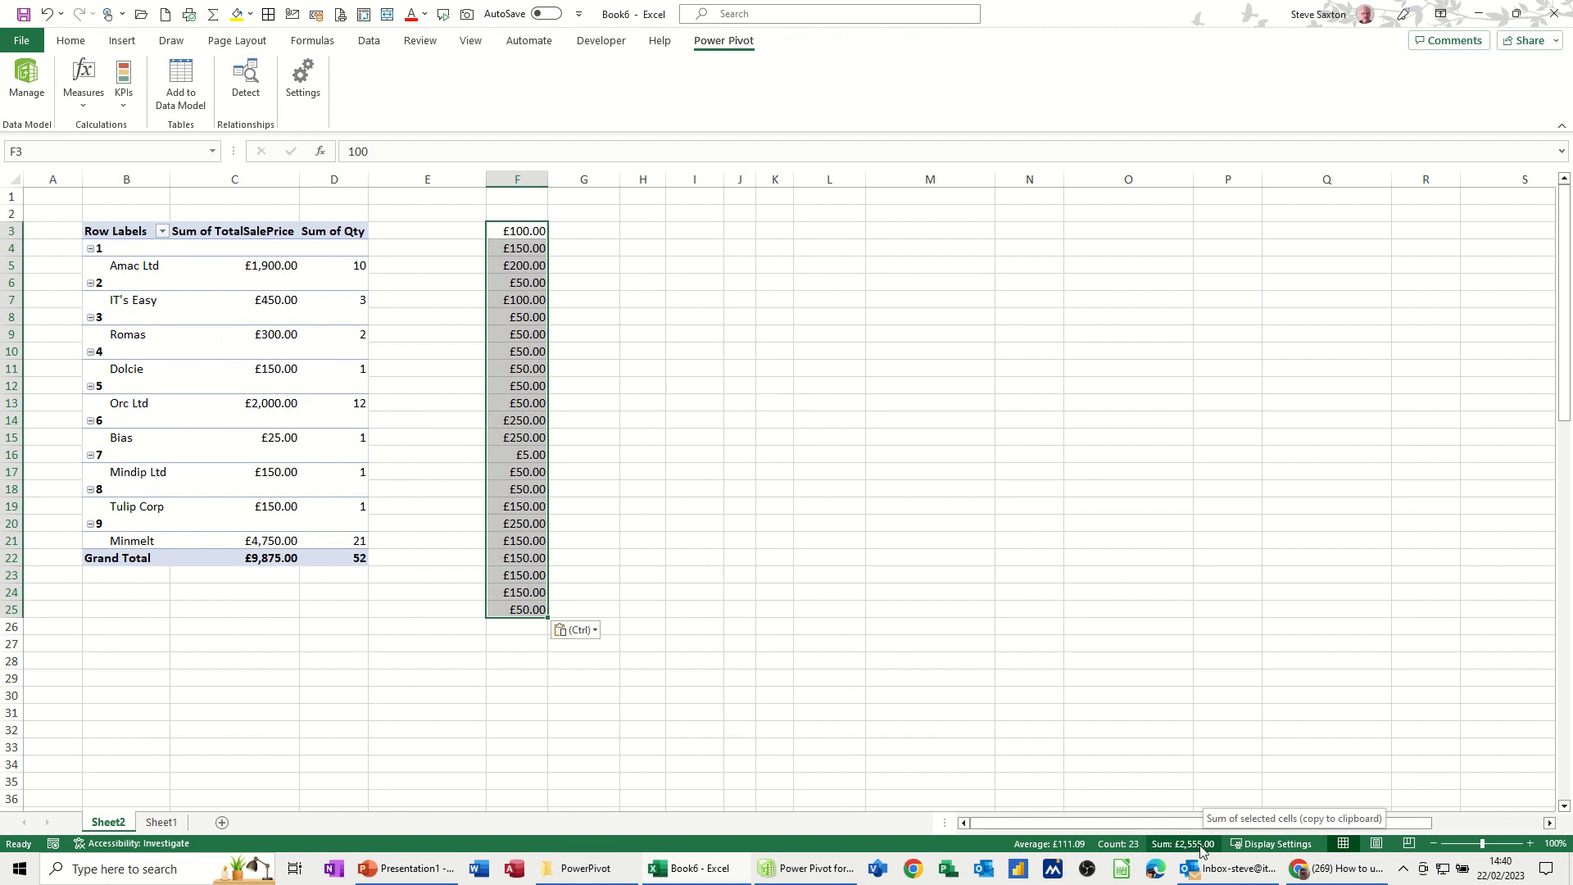
pyautogui.click(806, 870)
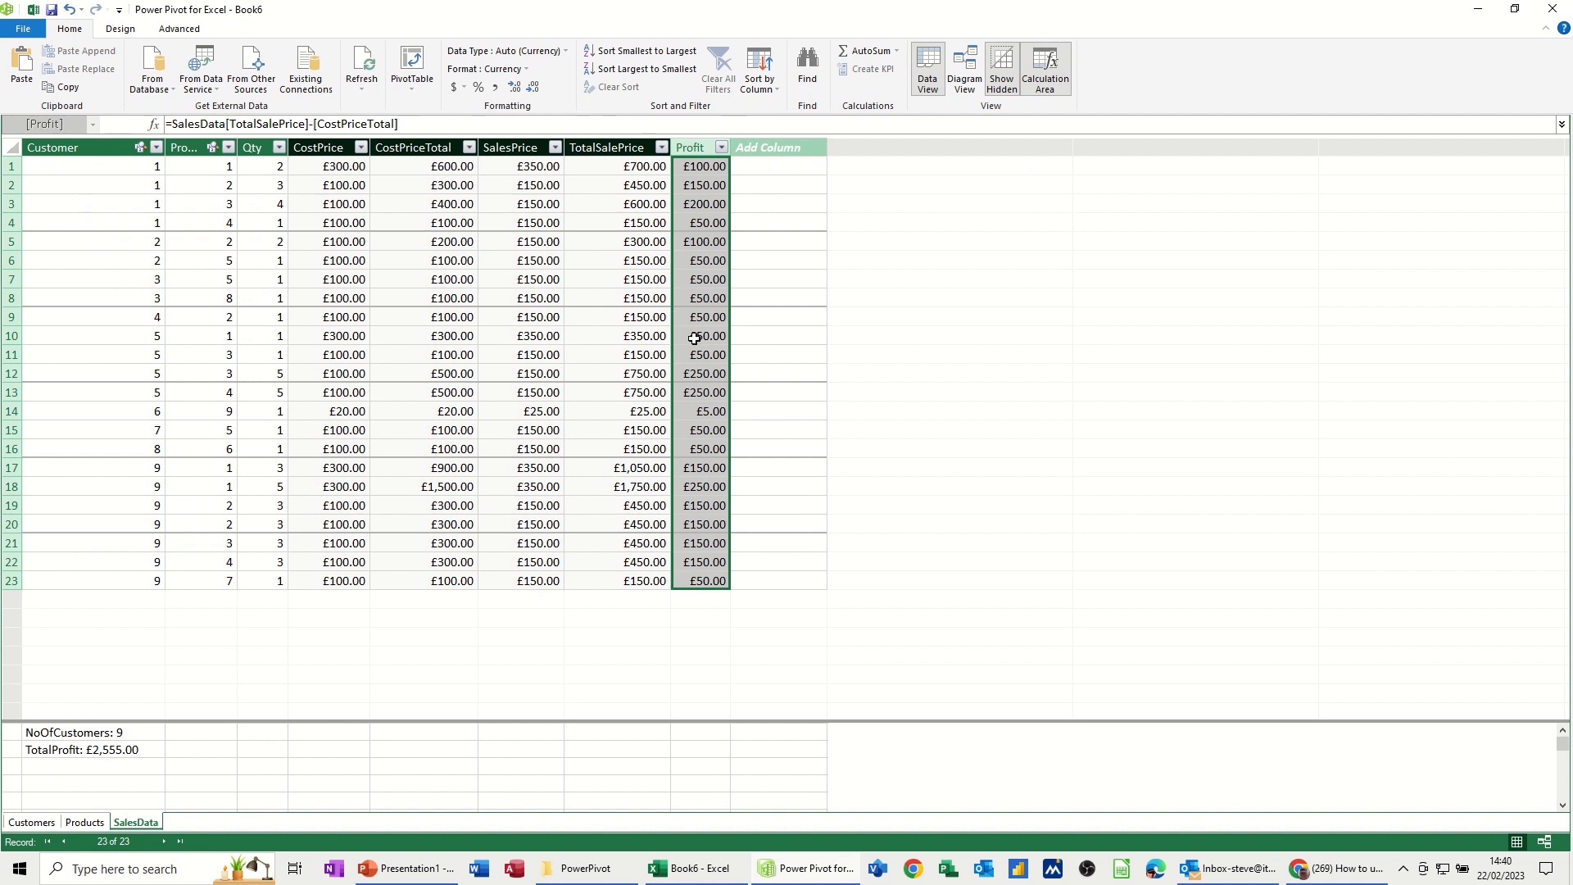
# Add the measure =[TotalProfit]/[NoOfCustomers] in the SalesData calculation area, directly below TotalProfit.
pyautogui.click(69, 770)
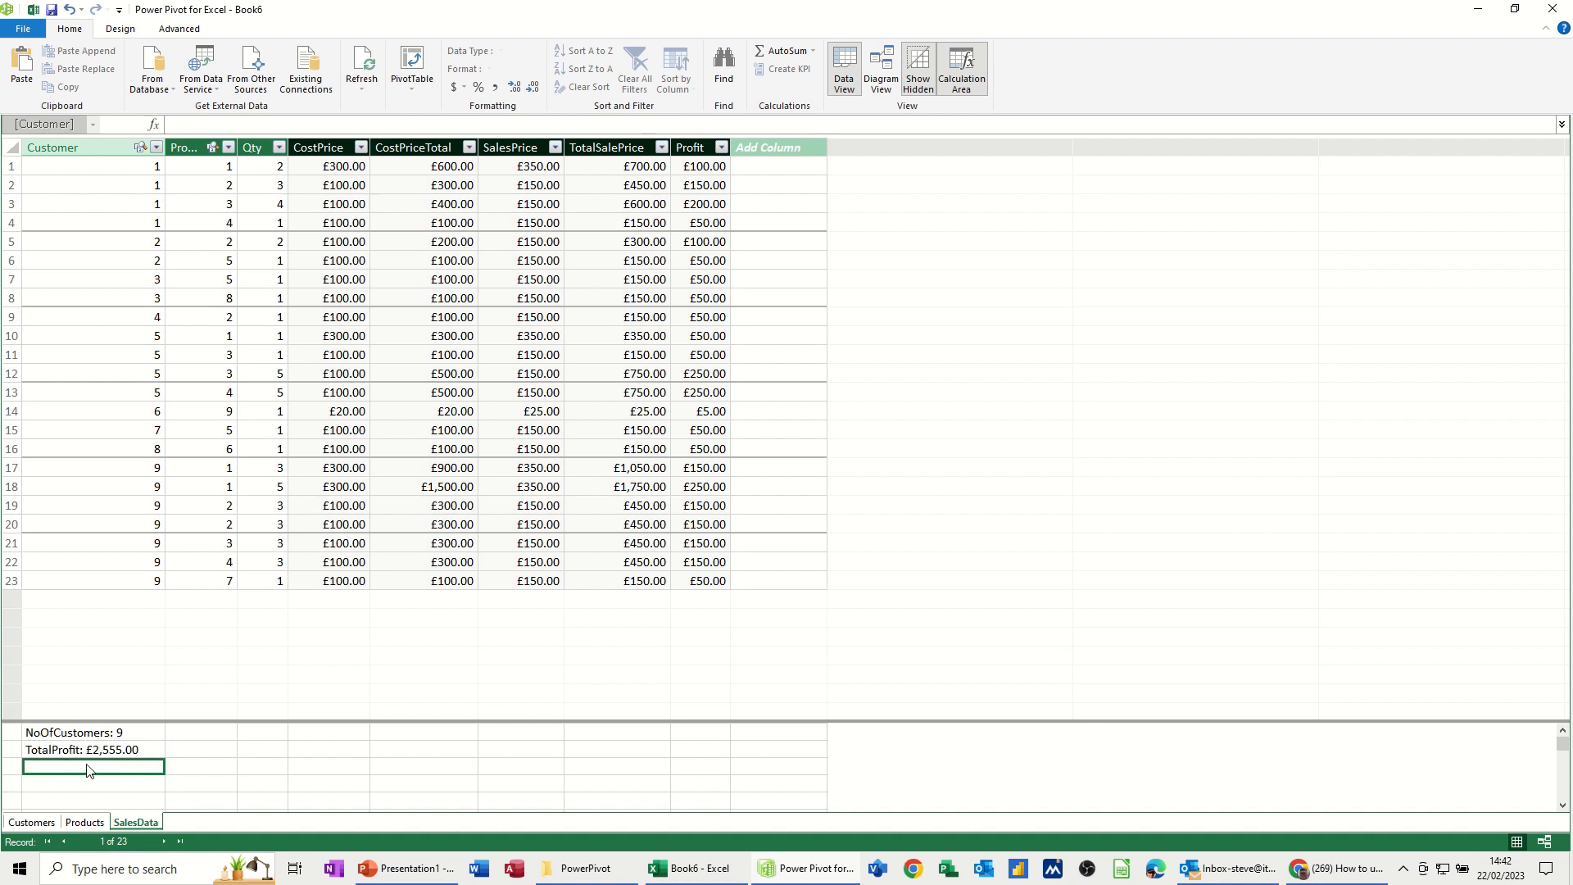
pyautogui.write('=')
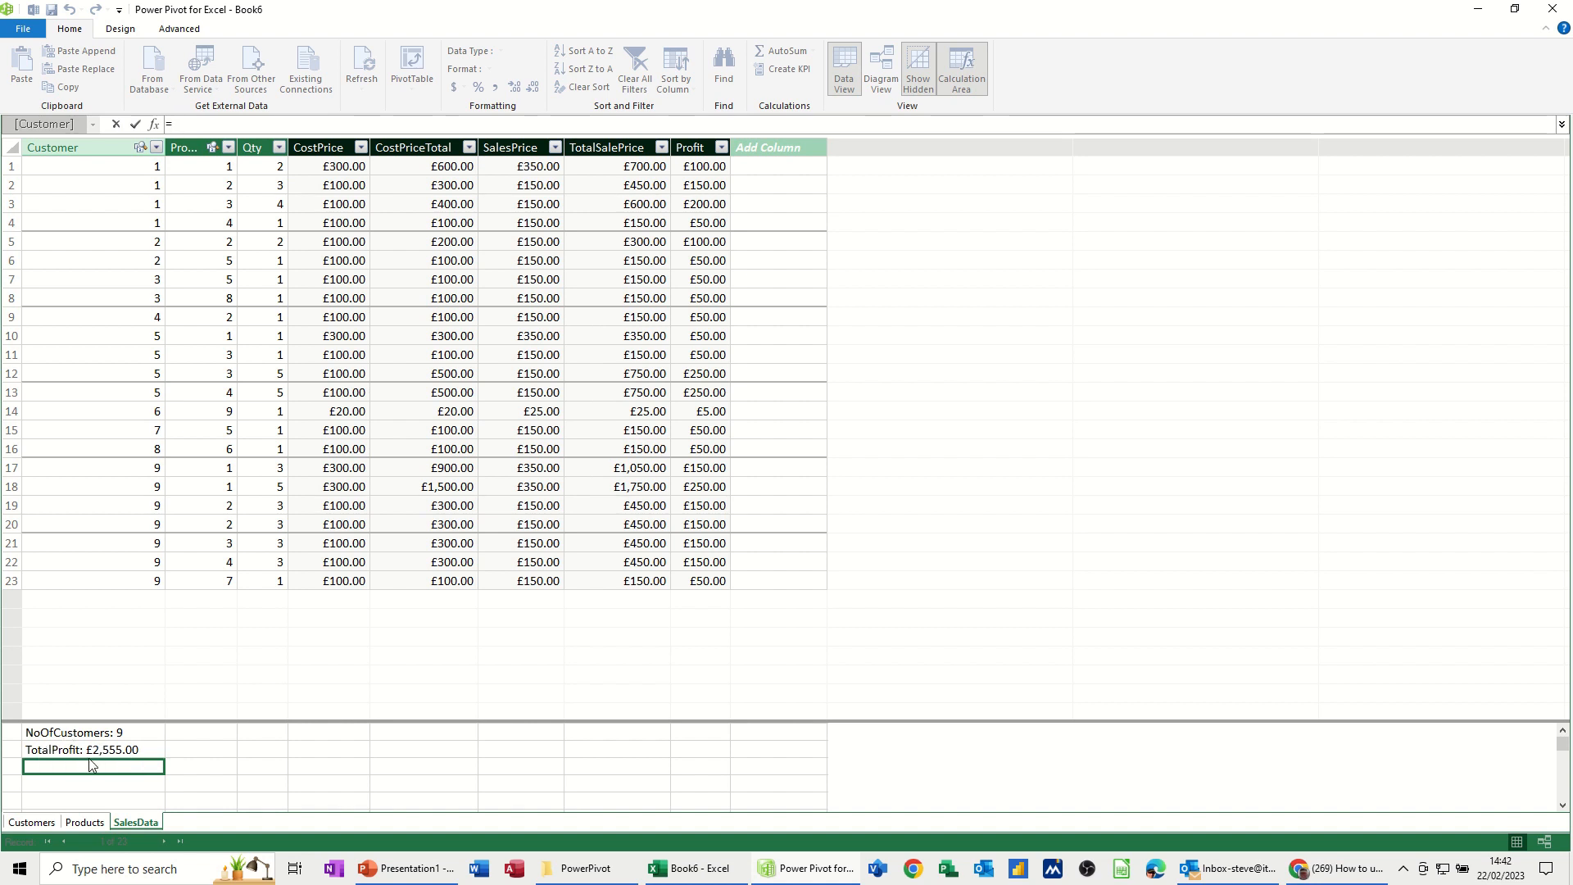
pyautogui.write('totalp')
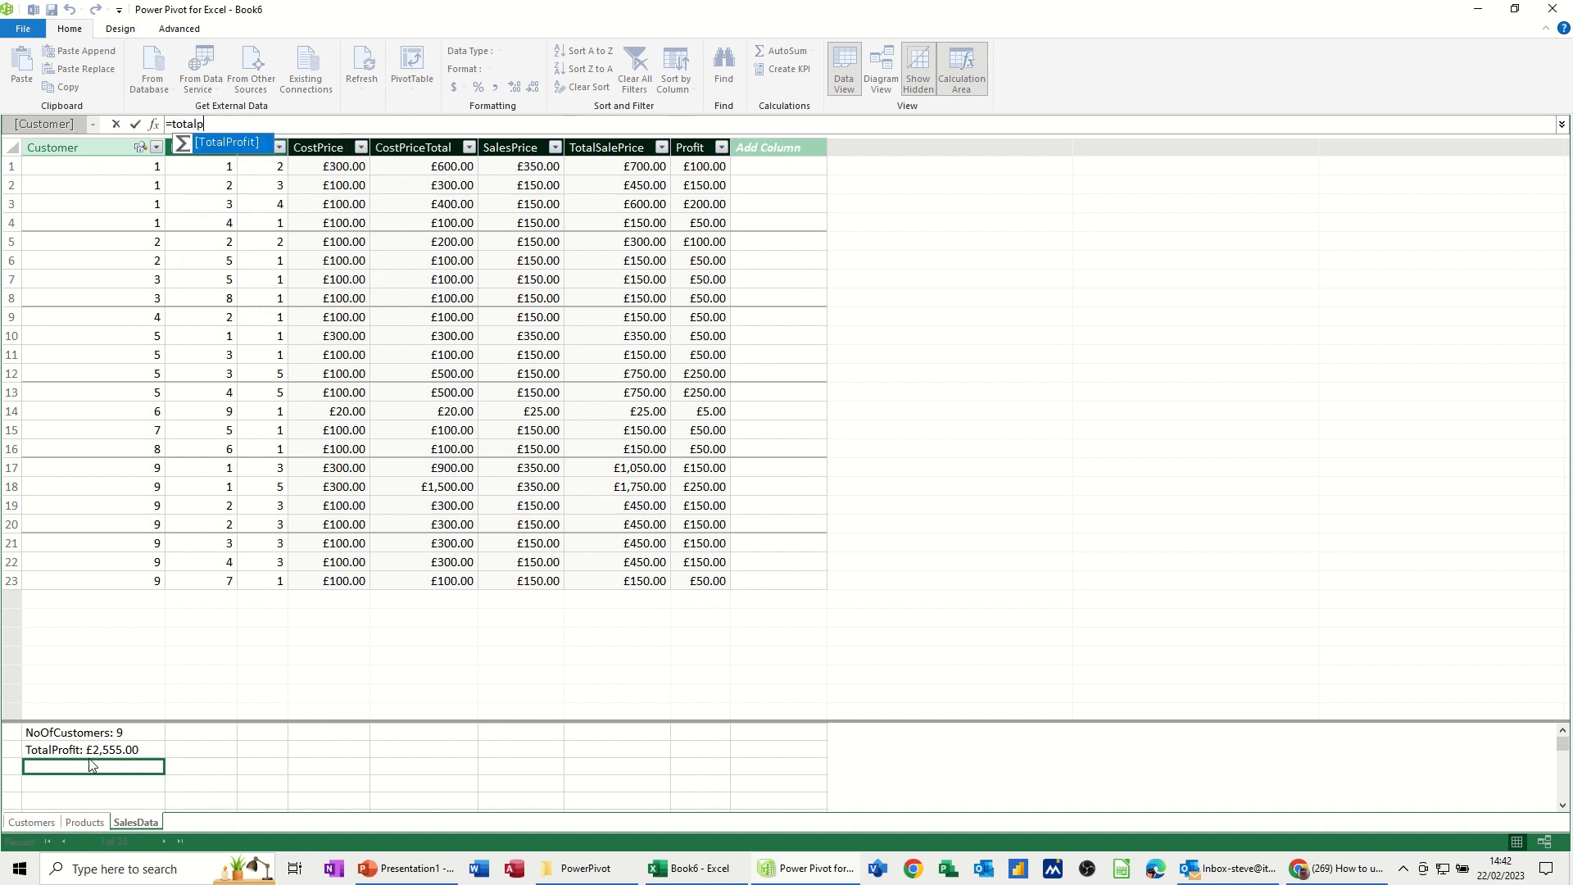
pyautogui.doubleClick(210, 141)
pyautogui.write('/')
pyautogui.write('noo')
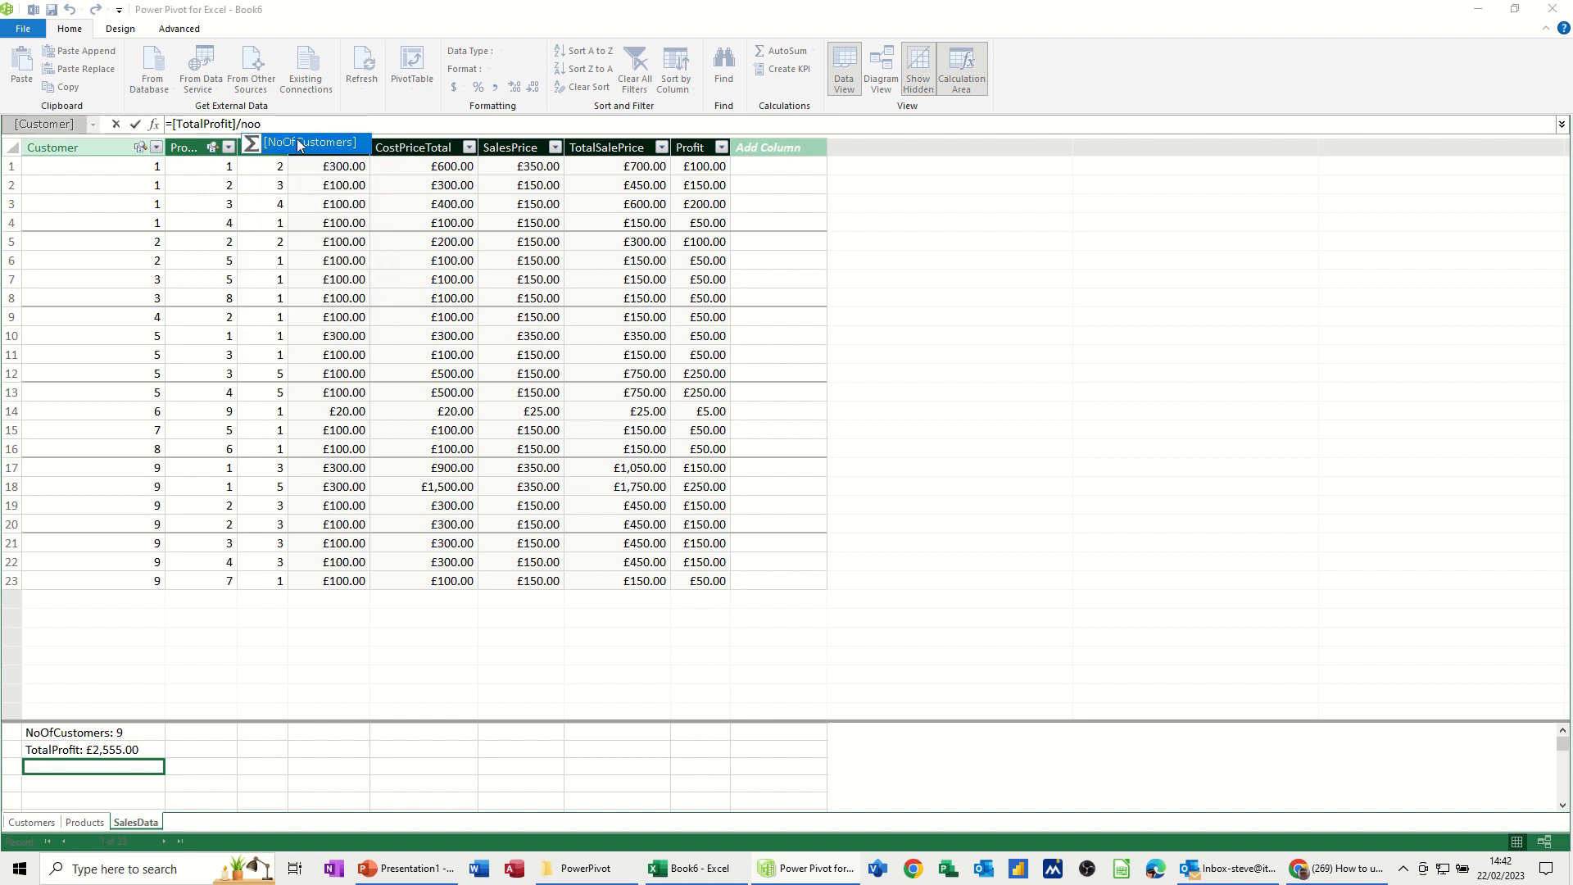
pyautogui.doubleClick(280, 143)
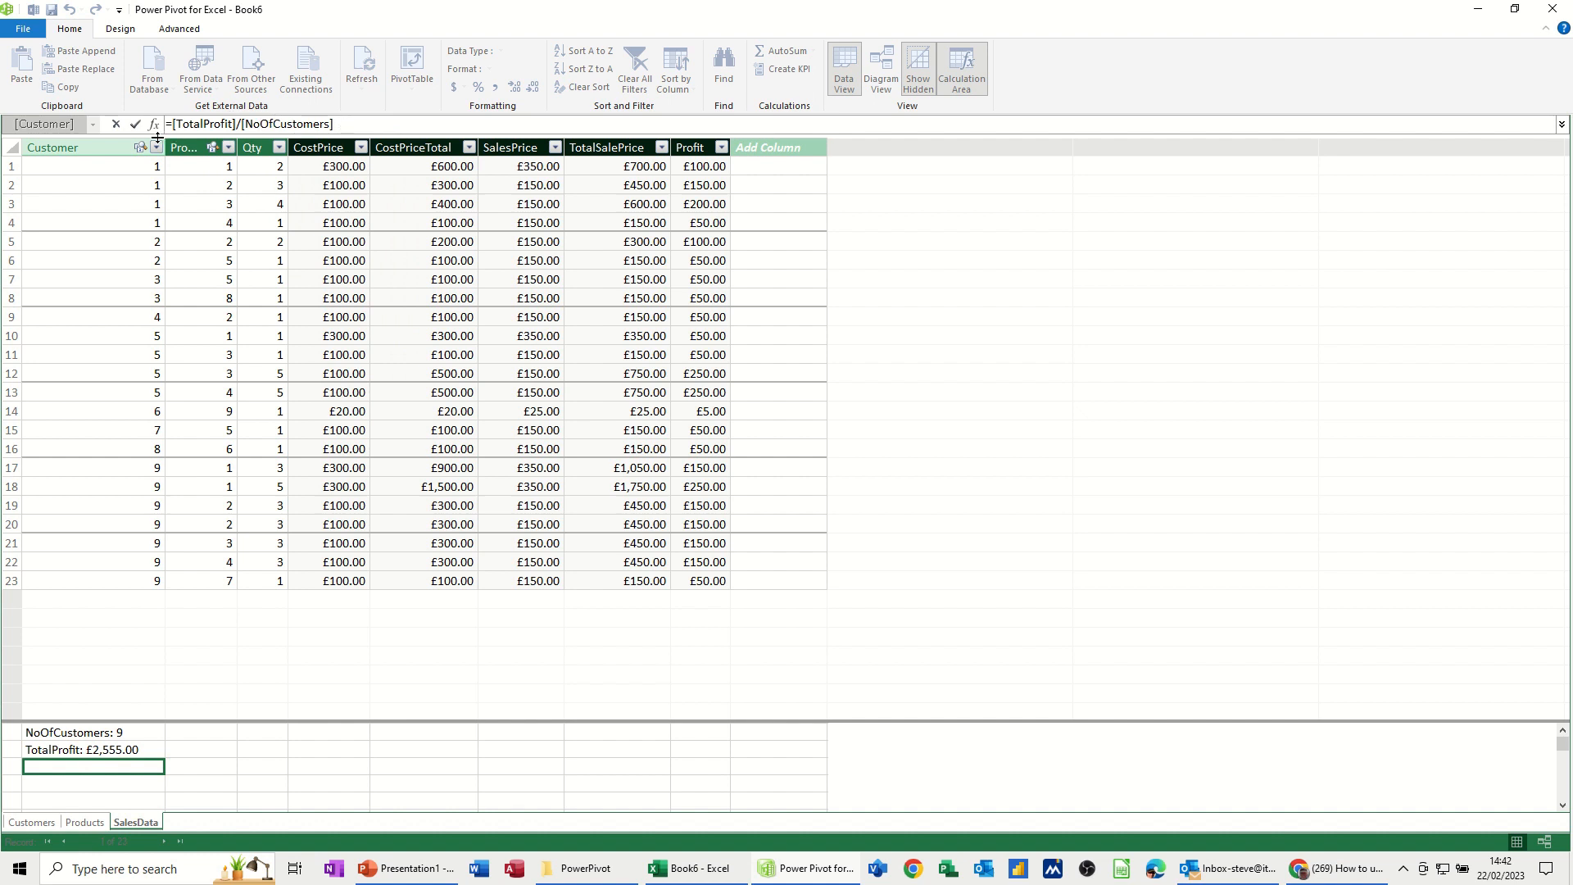
pyautogui.click(137, 124)
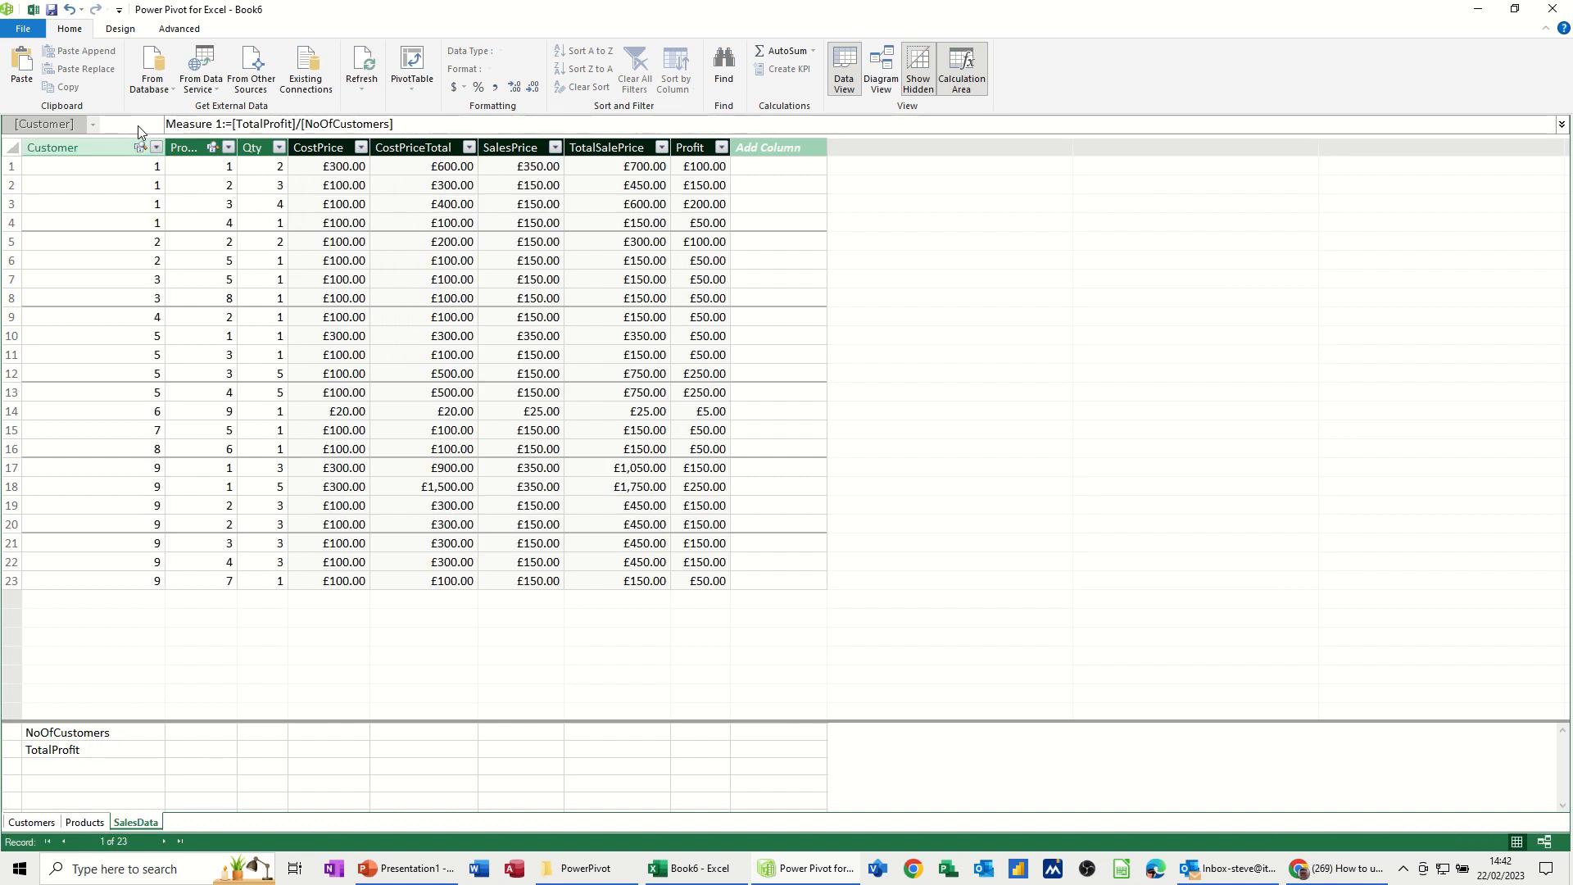
# Format the profit per customer measure as £ English (United Kingdom) currency and rename it AverageProfit.
pyautogui.click(464, 87)
pyautogui.click(525, 122)
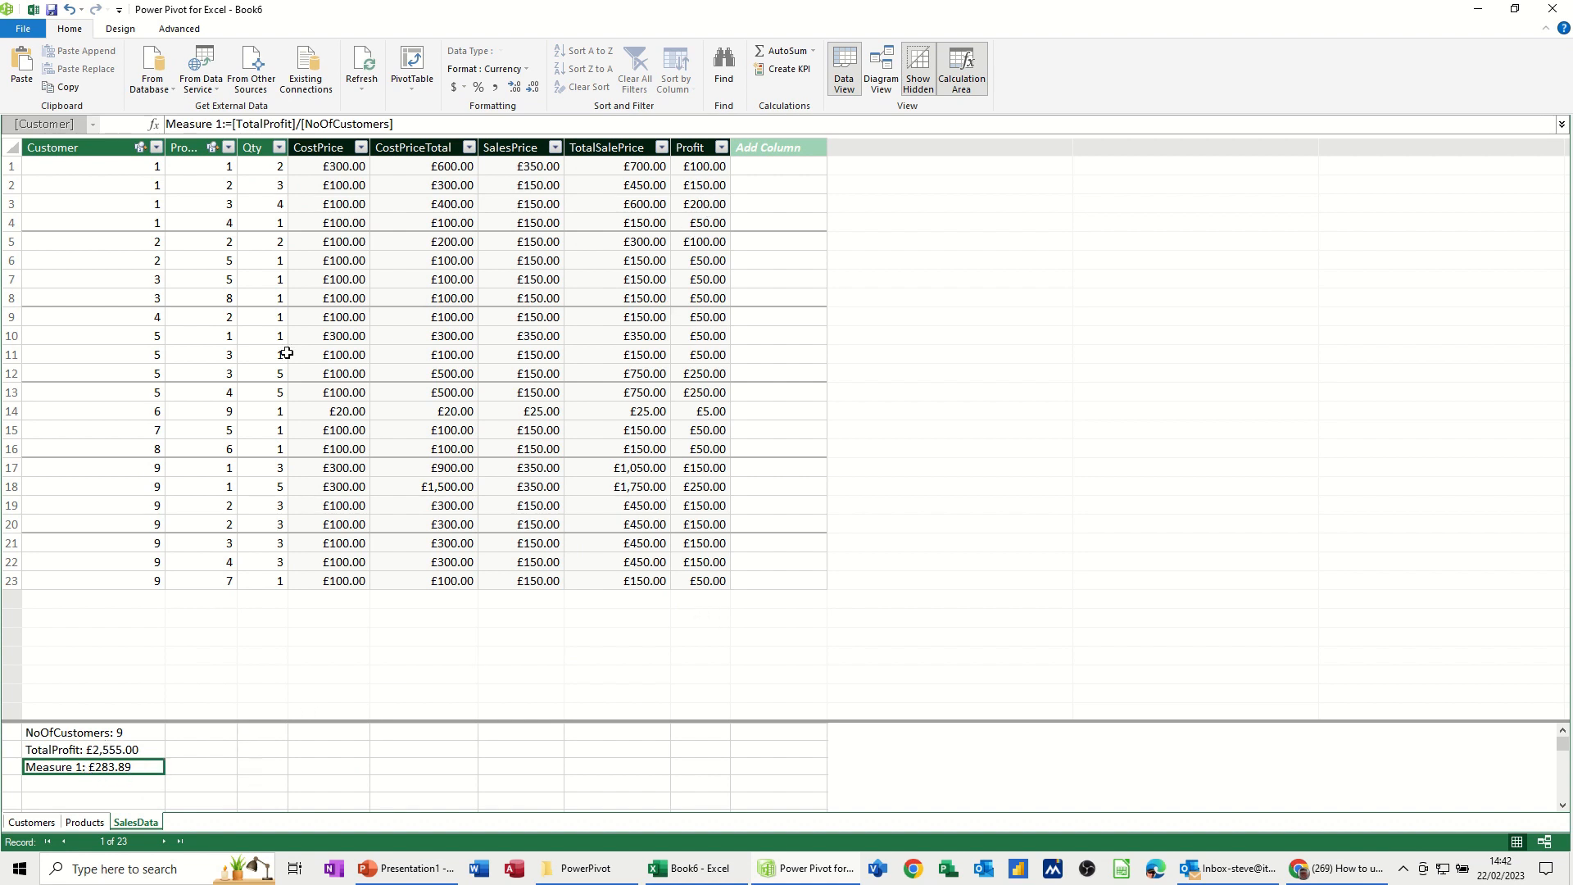
pyautogui.moveTo(222, 126); pyautogui.dragTo(162, 133)
pyautogui.write('Average')
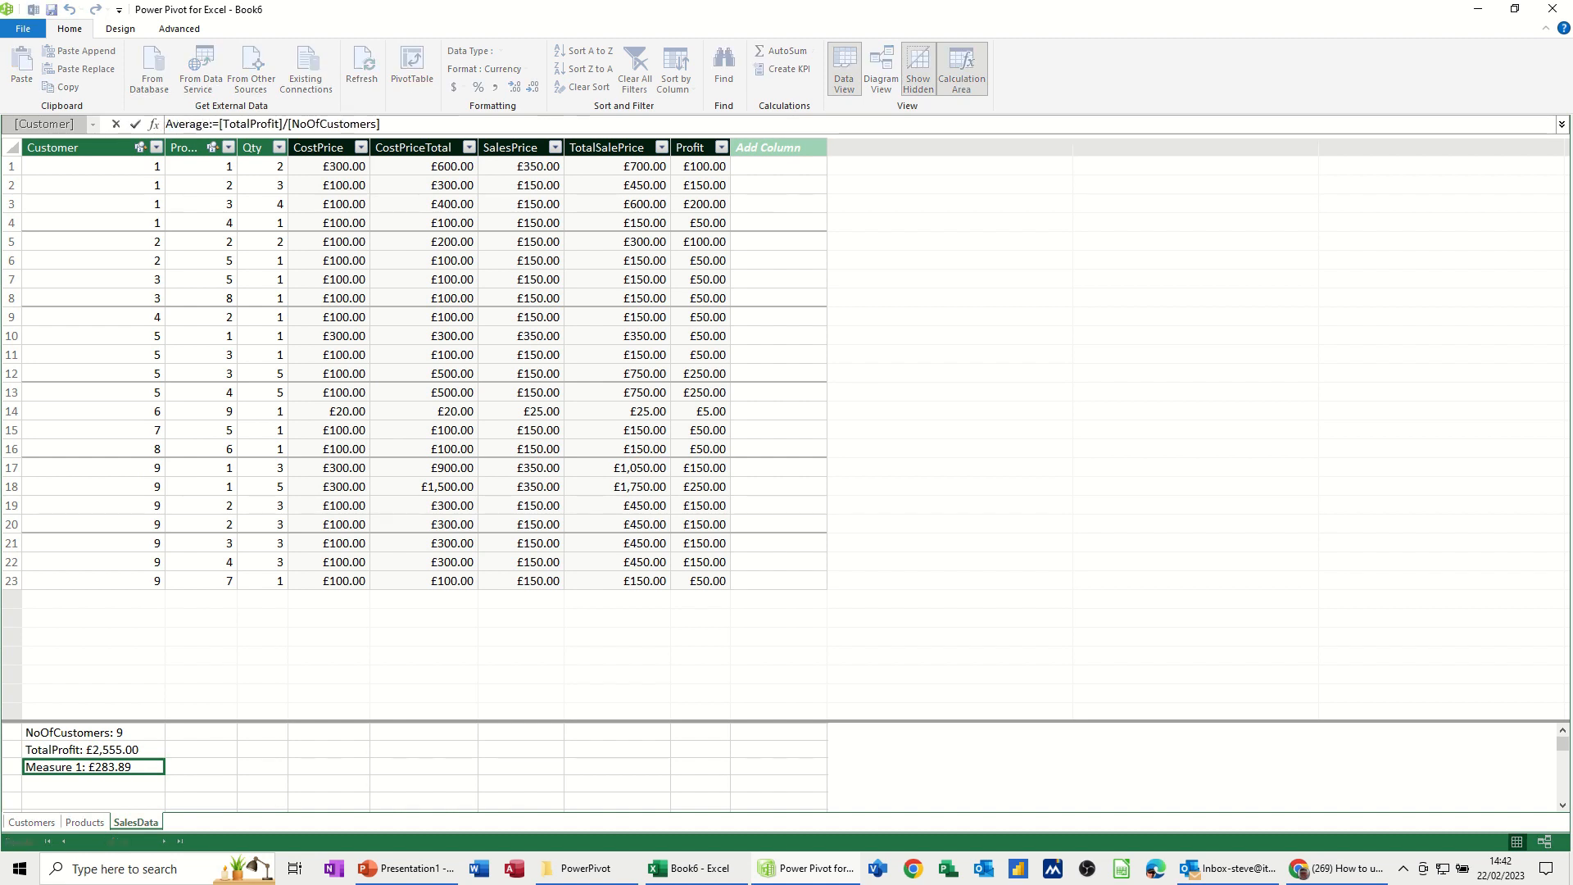
pyautogui.write(':')
pyautogui.press('Left')
pyautogui.write('Profit')
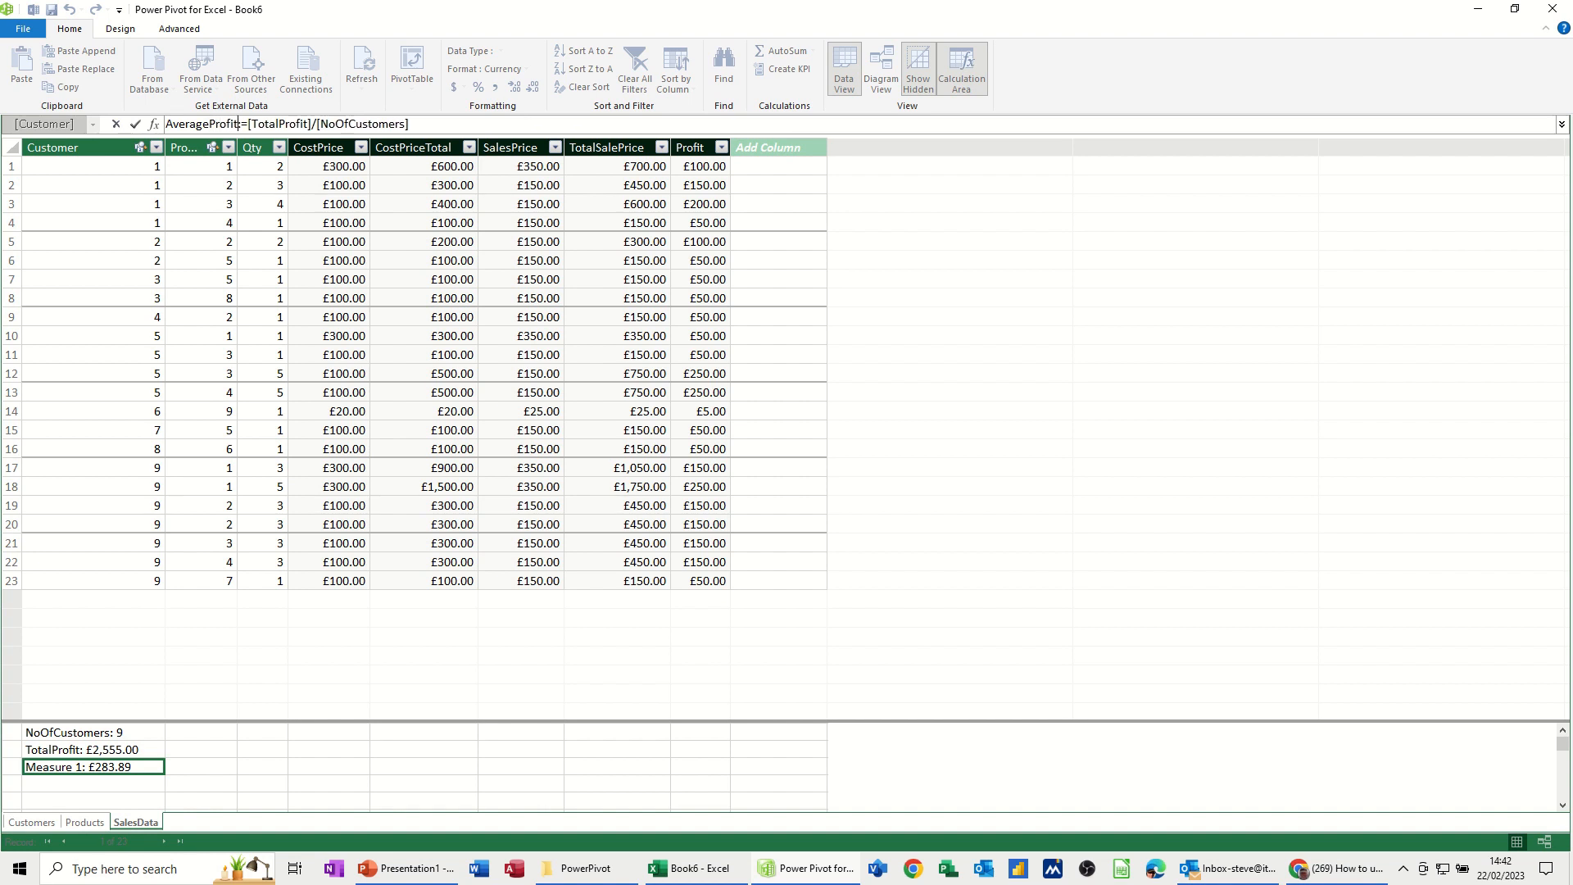
pyautogui.click(136, 125)
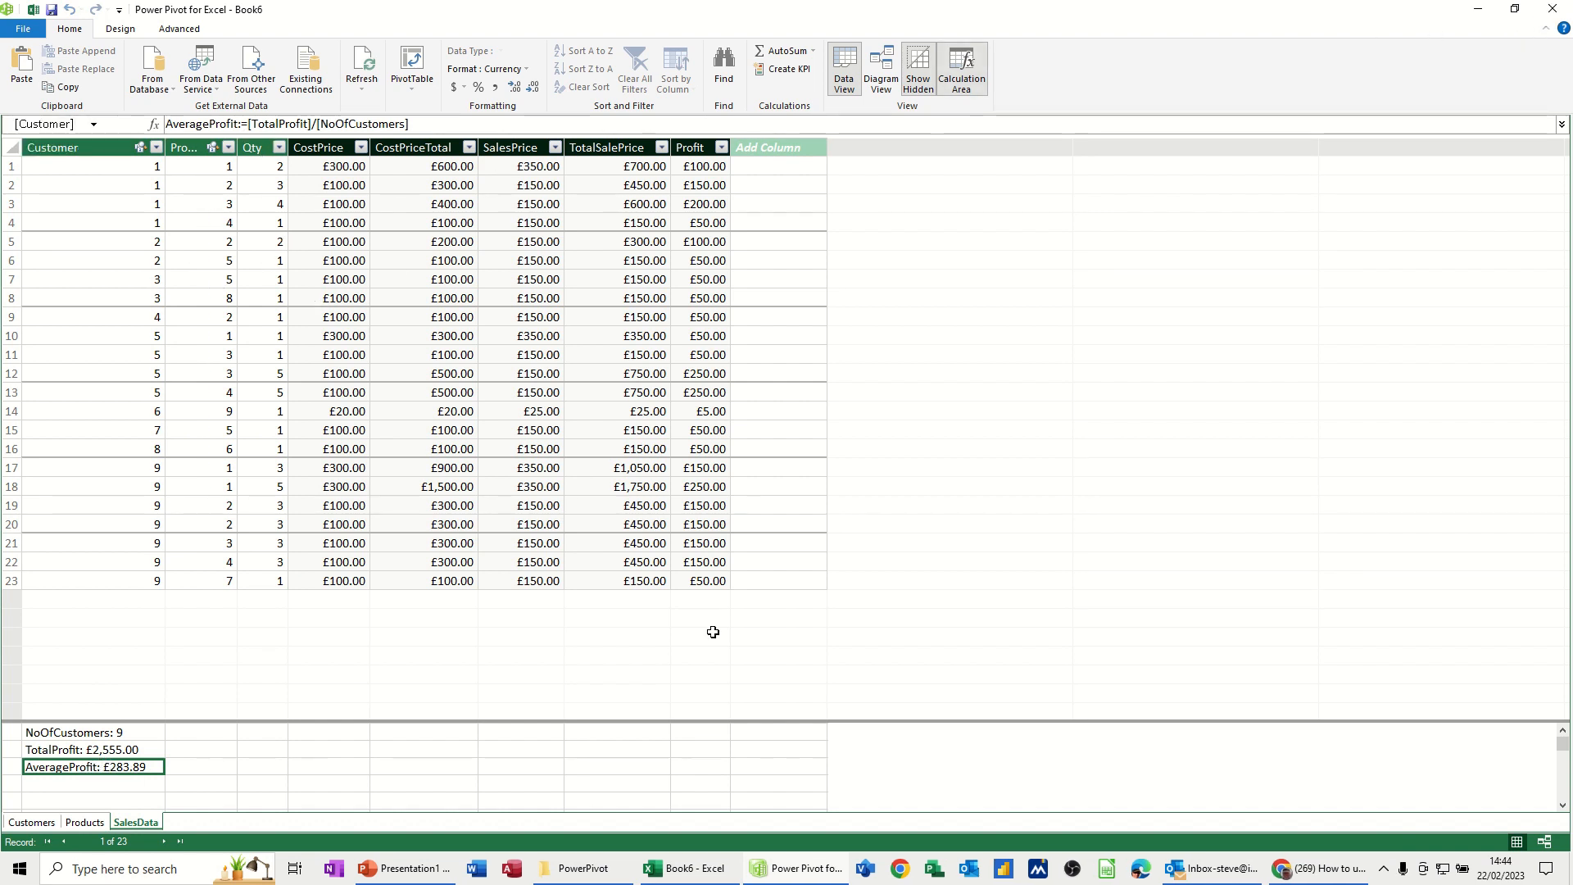
# Switch to the Excel workbook and review the data model's measures and their formulas in Manage Measures.
pyautogui.click(668, 870)
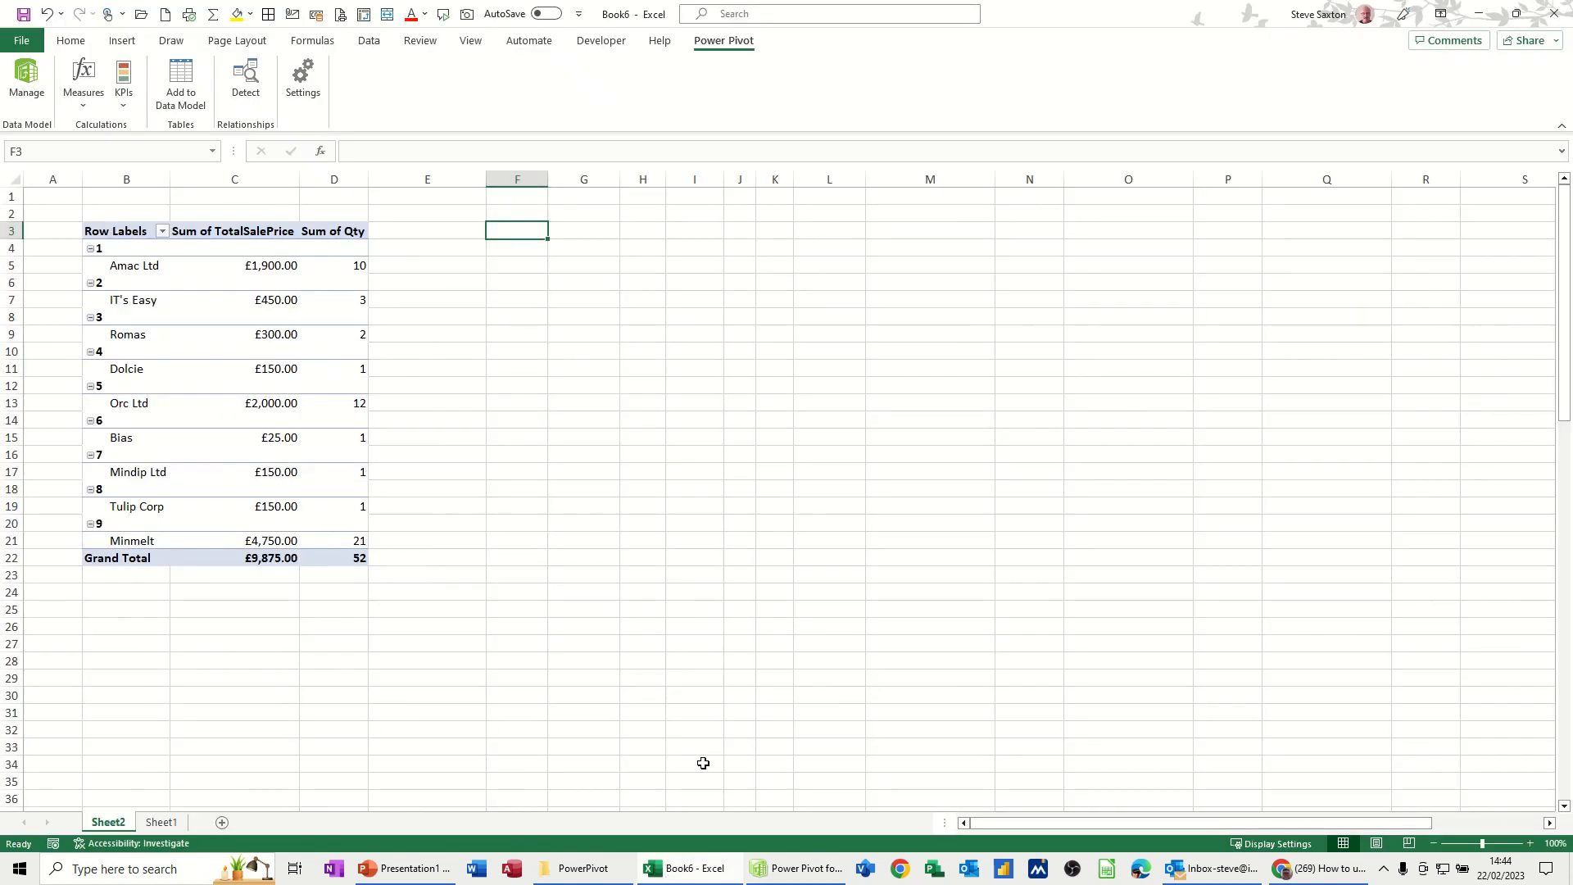
pyautogui.click(80, 97)
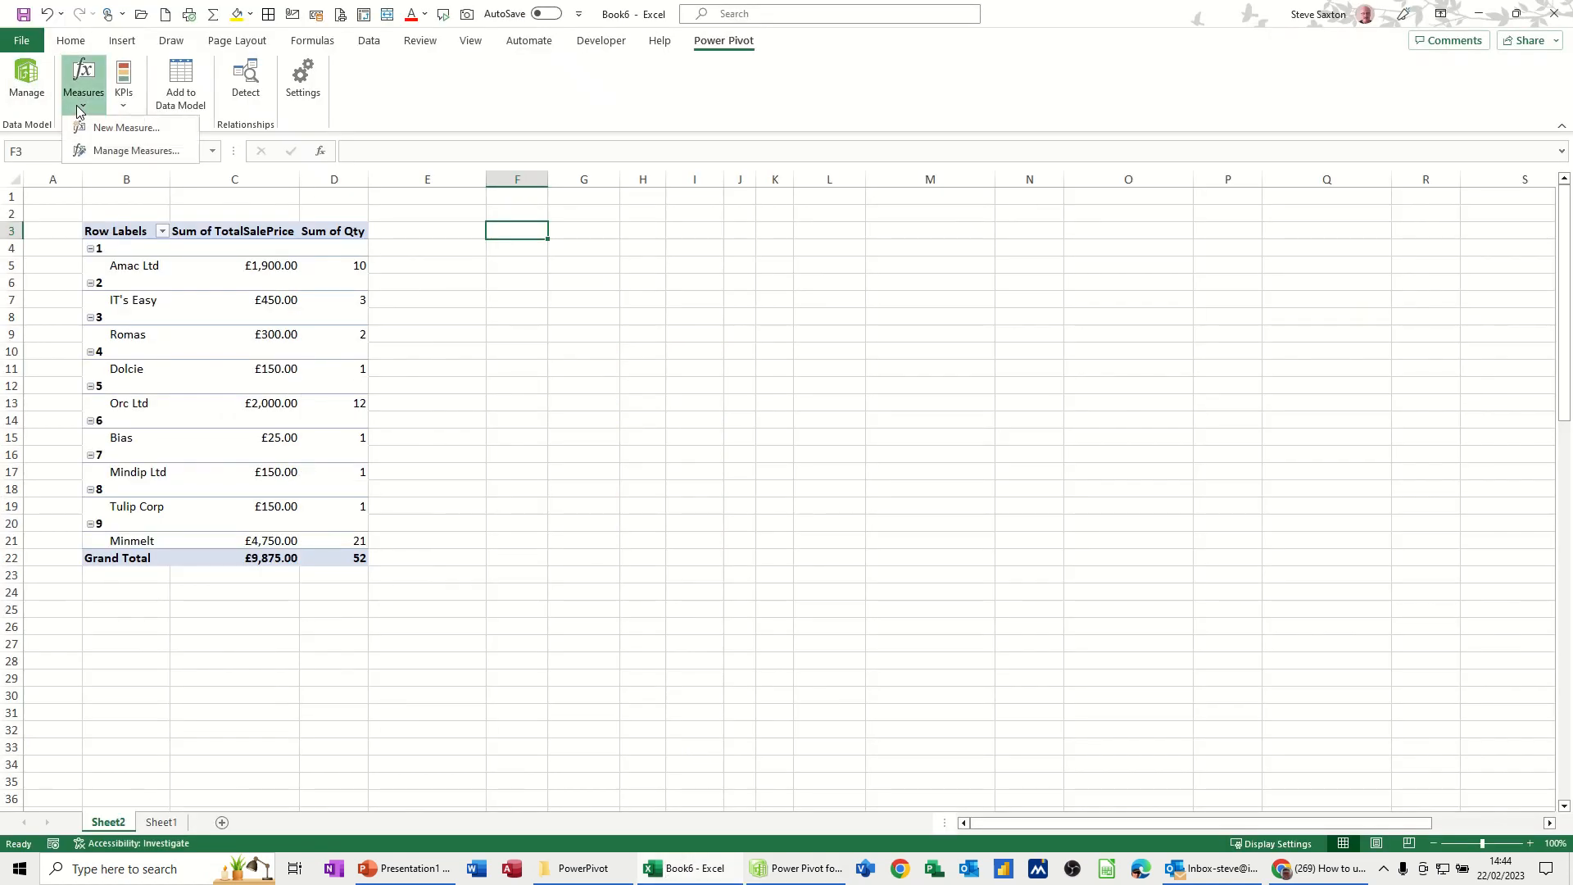
pyautogui.click(114, 151)
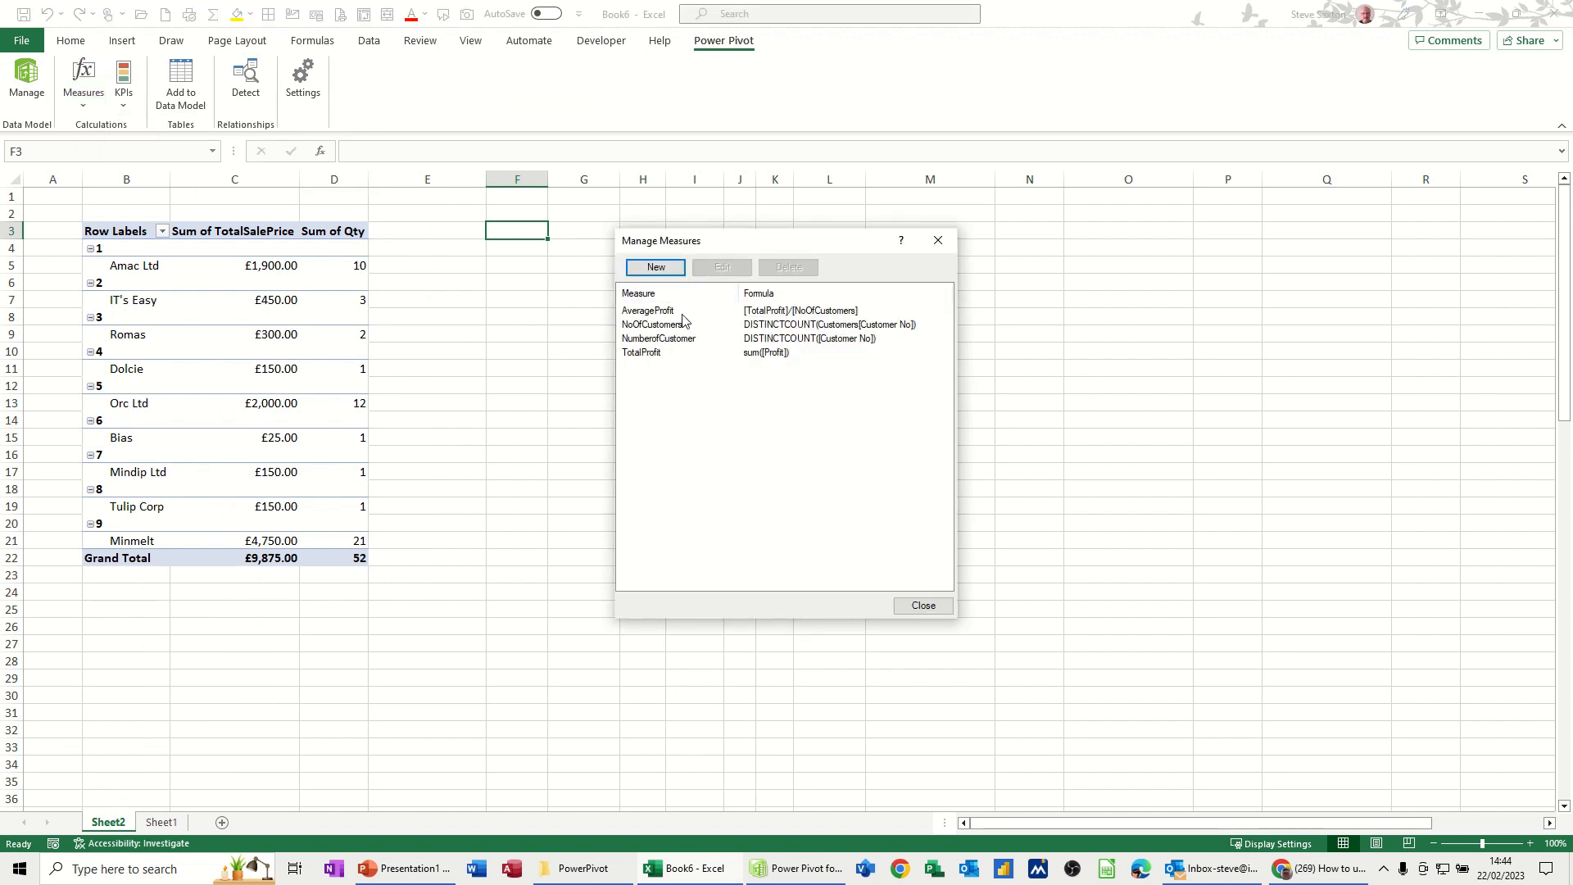
pyautogui.click(924, 606)
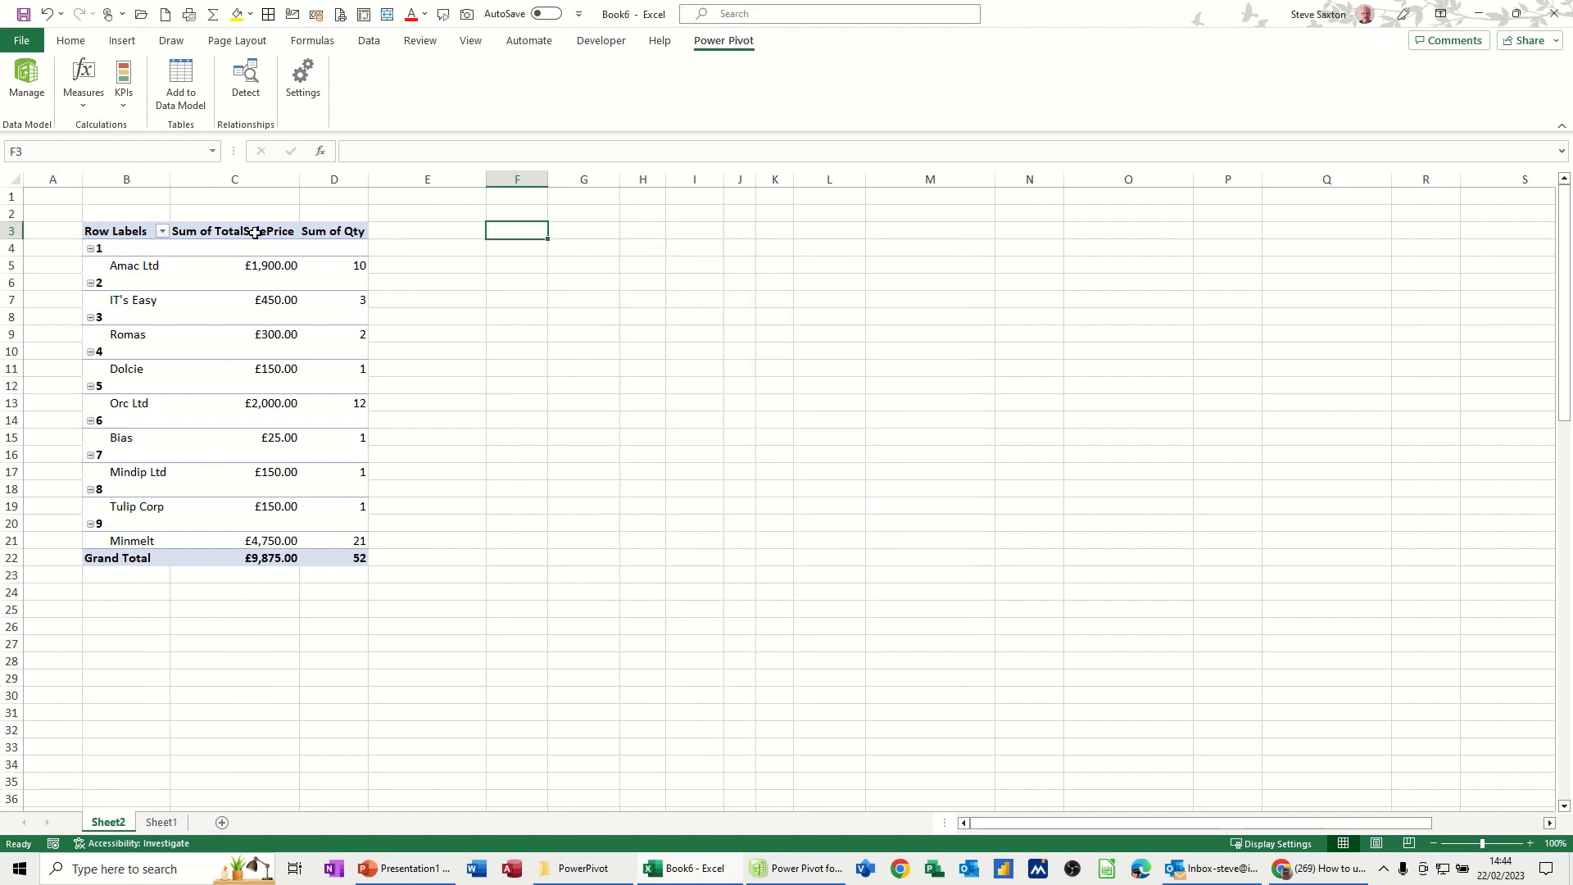
pyautogui.click(82, 103)
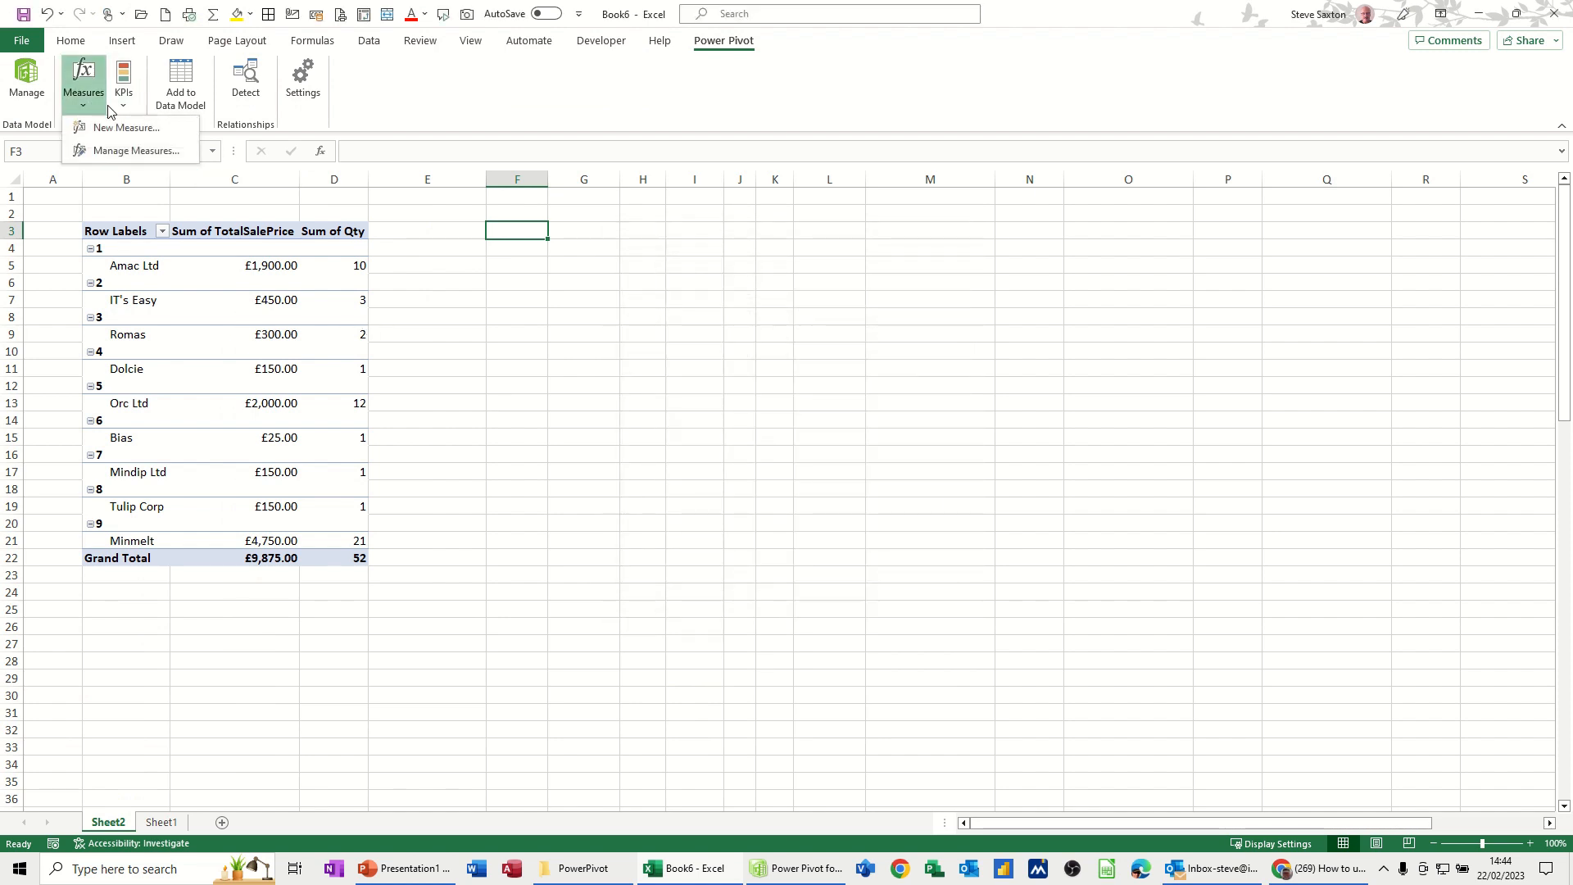
pyautogui.click(239, 299)
pyautogui.click(264, 300)
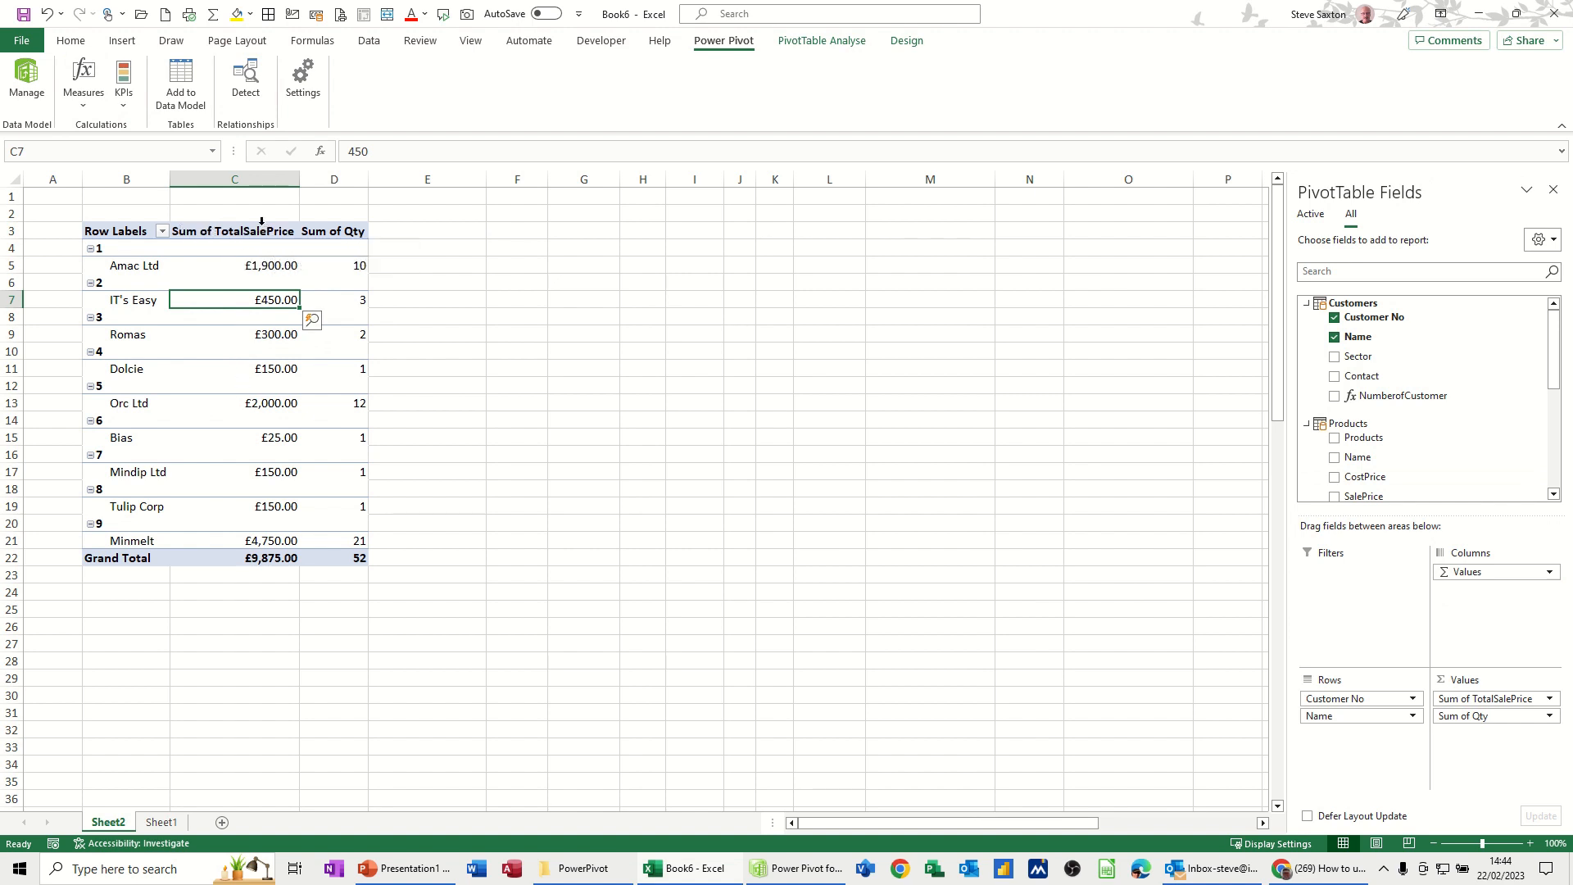
# Rename the PivotTable's Row Labels header in B3 as Customers.
pyautogui.click(136, 230)
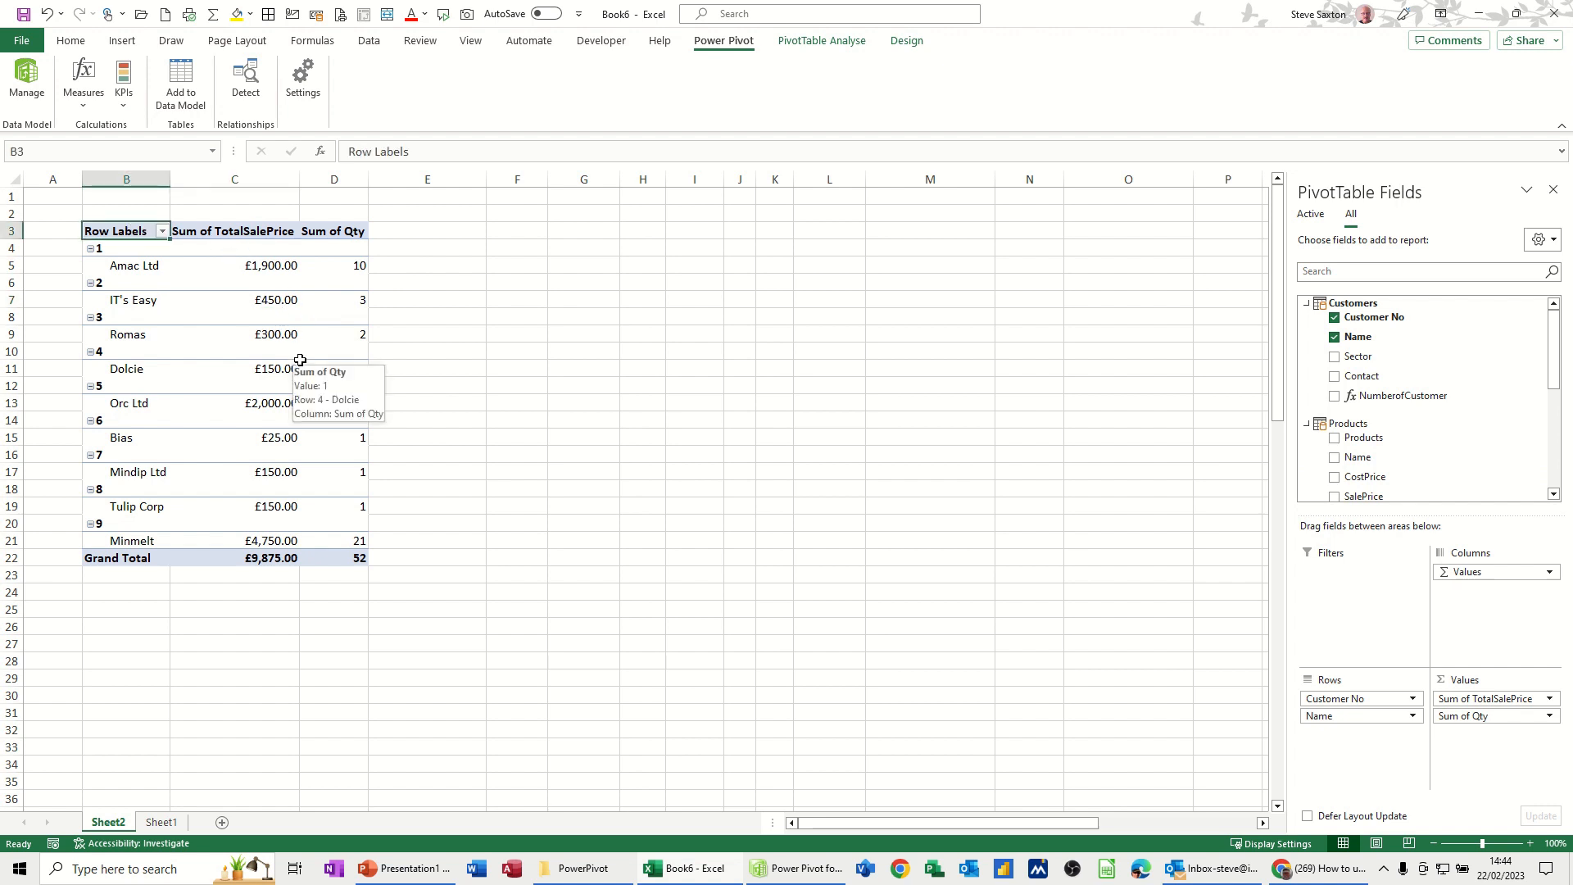
pyautogui.write('Produc')
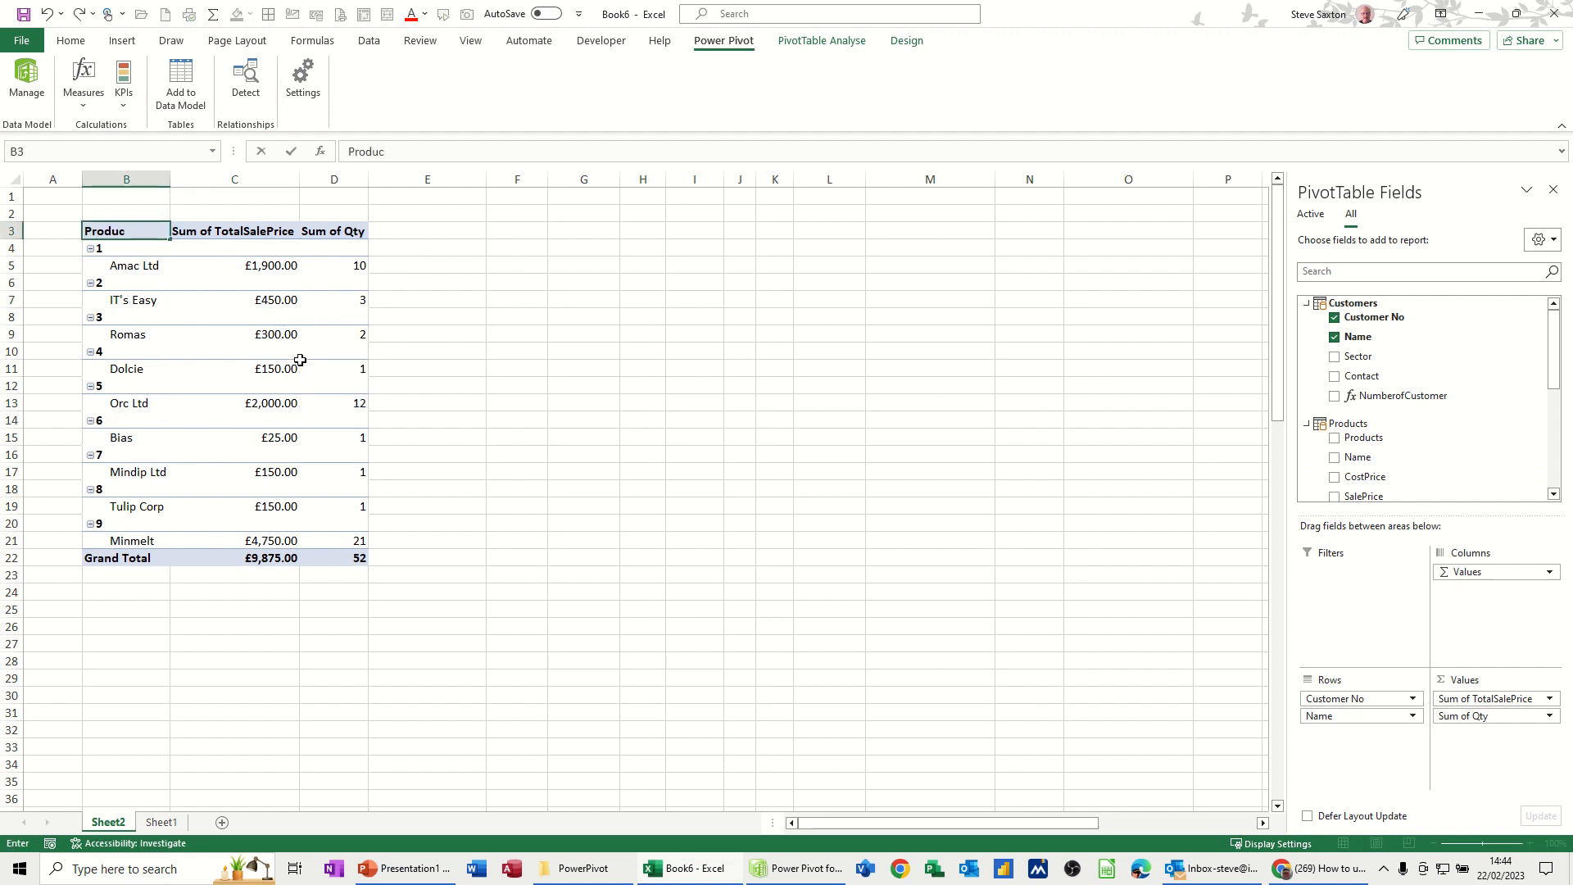
pyautogui.press('BackSpace')
pyautogui.press('BackSpace')
pyautogui.press('BackSpace')
pyautogui.write('ome')
pyautogui.click(150, 300)
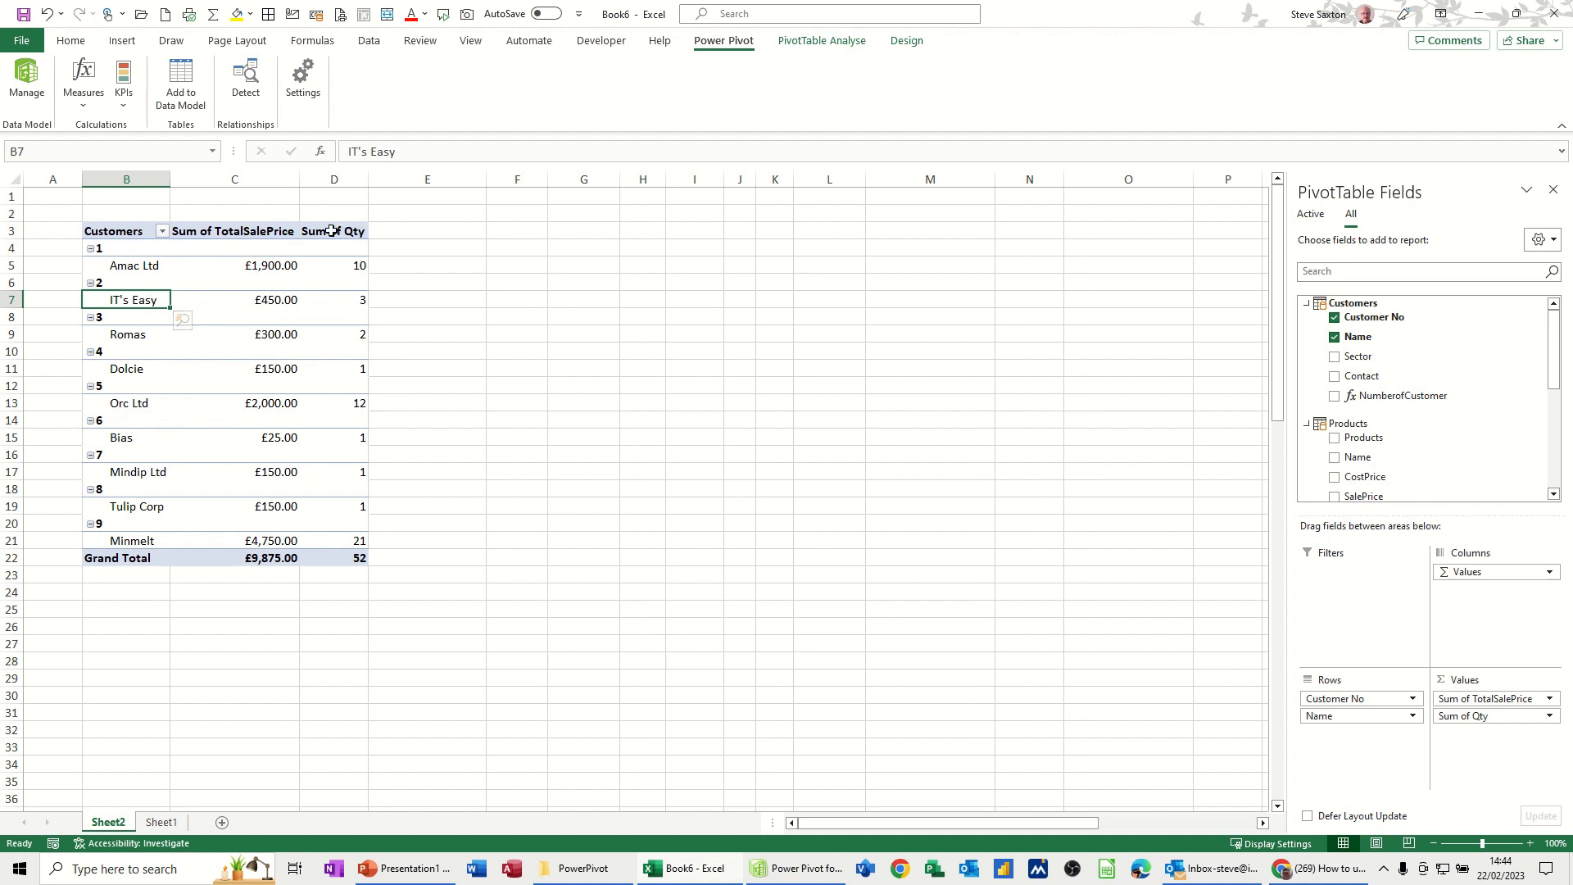
pyautogui.click(227, 333)
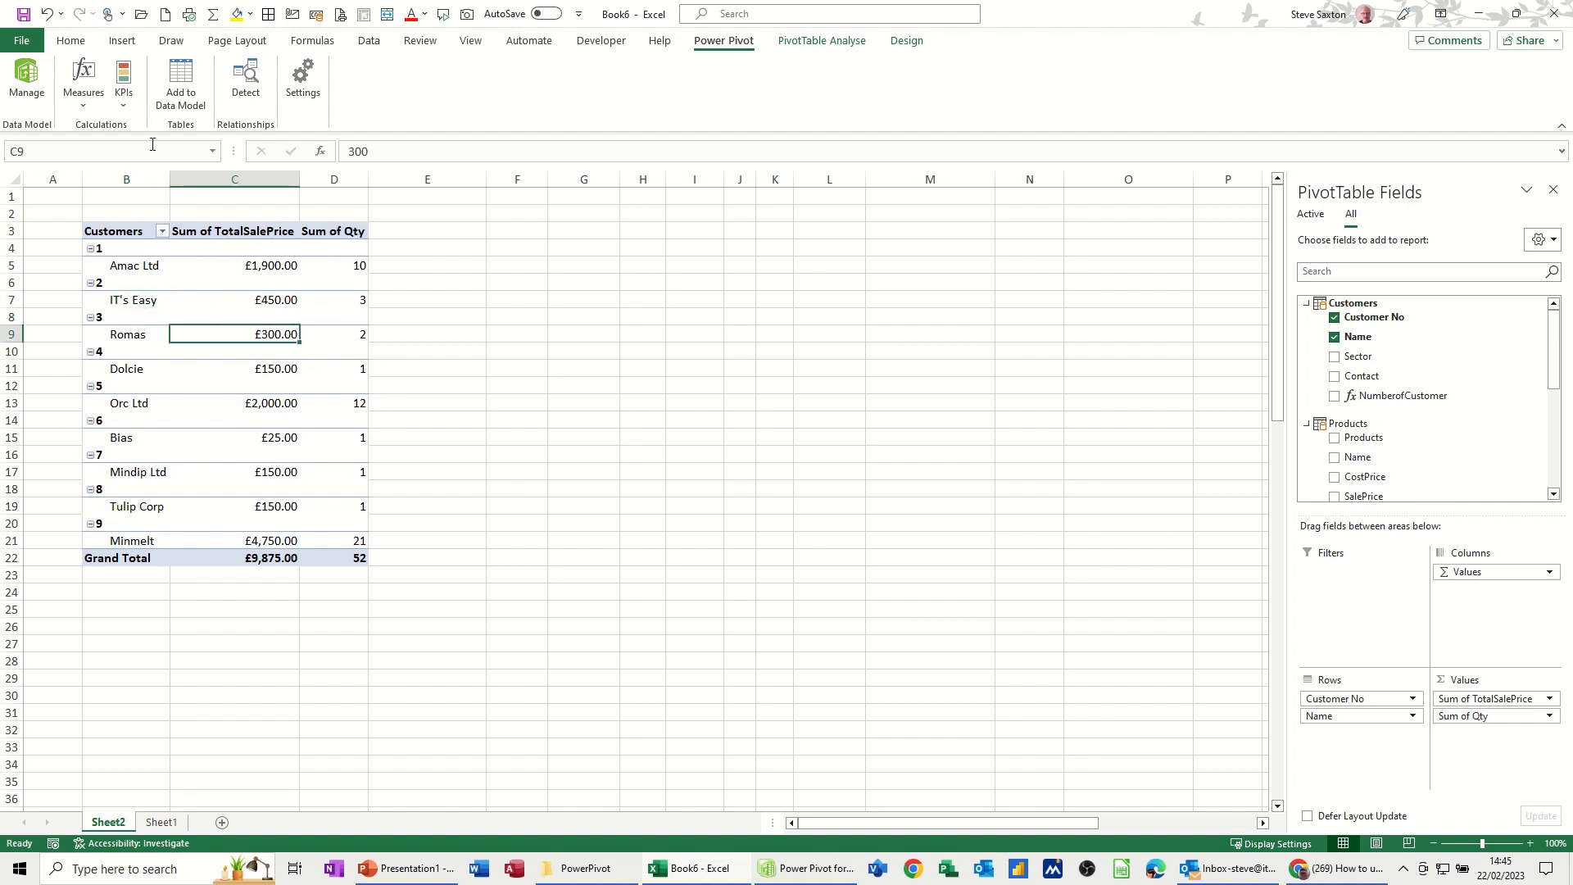
pyautogui.click(123, 105)
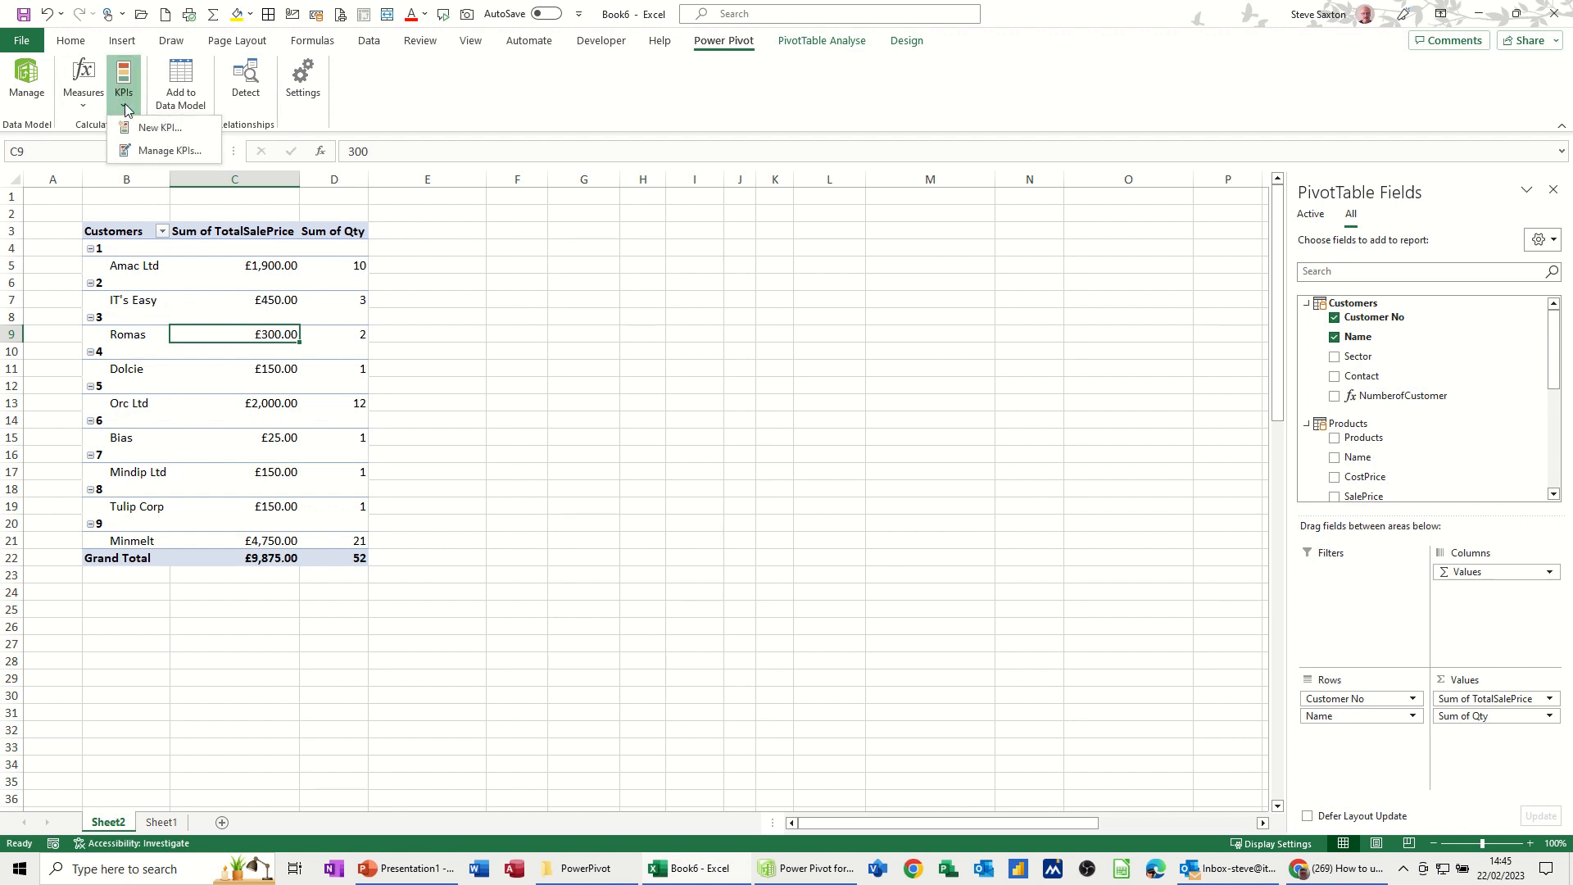
pyautogui.click(148, 128)
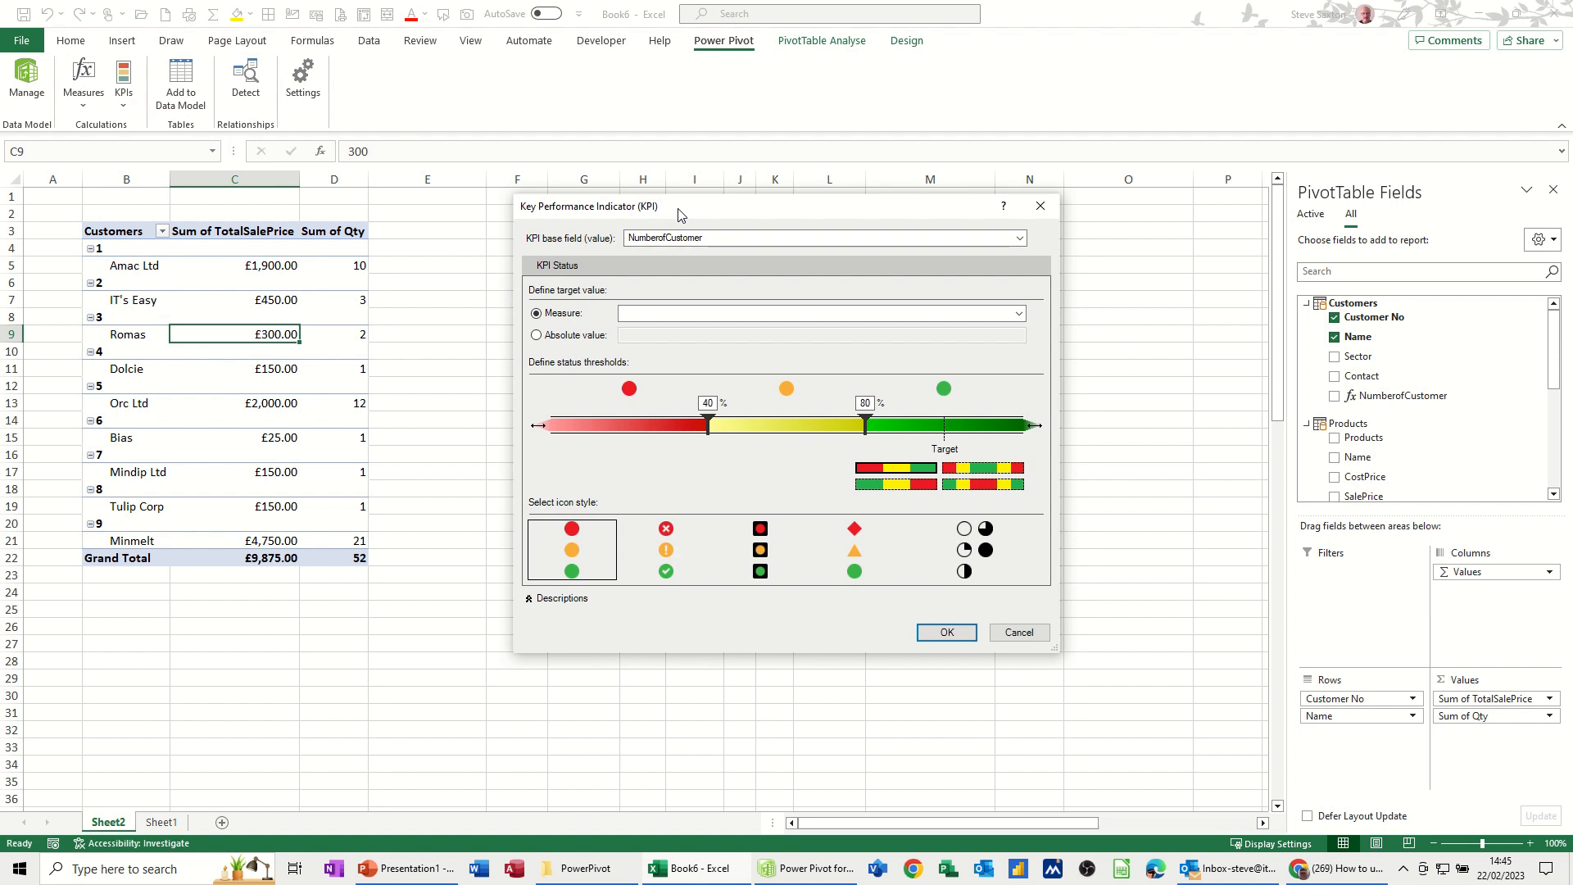
pyautogui.moveTo(678, 209); pyautogui.dragTo(660, 196)
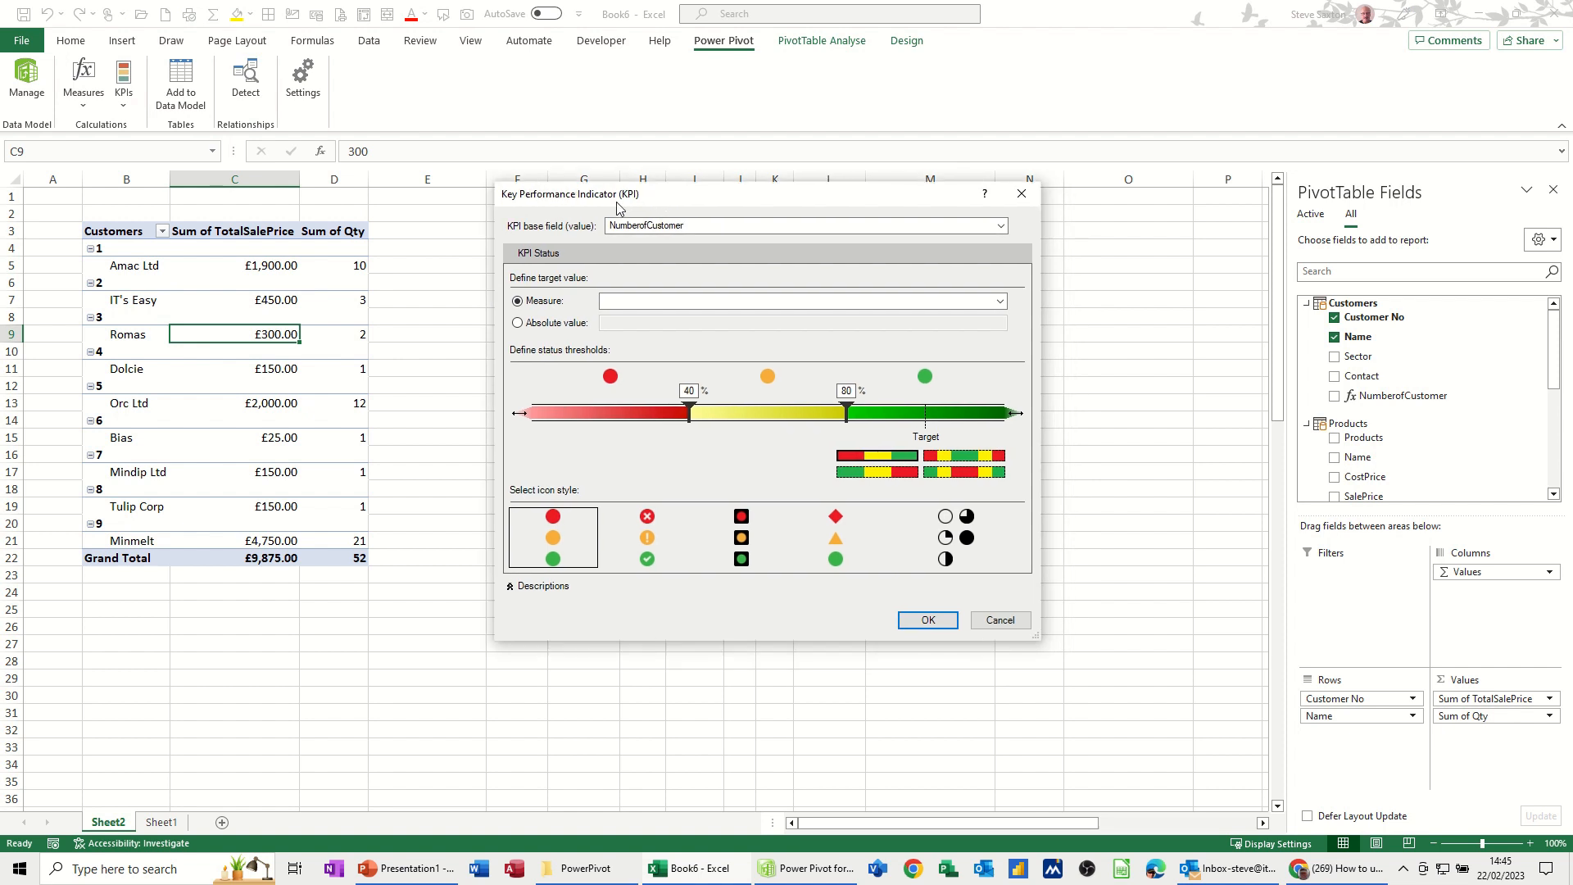
pyautogui.click(663, 228)
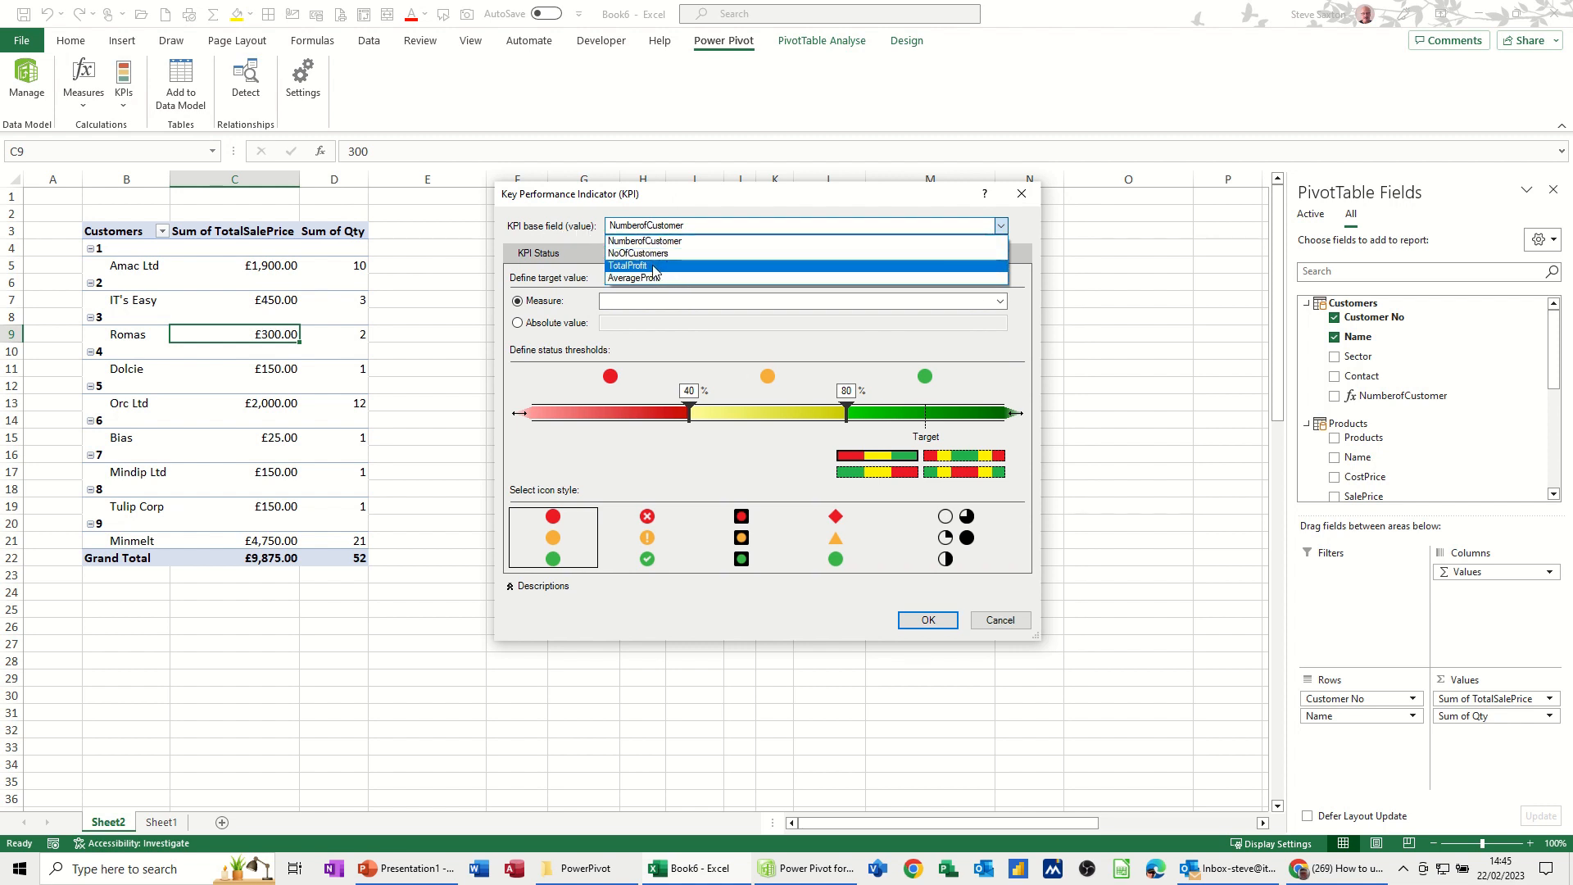
pyautogui.click(569, 254)
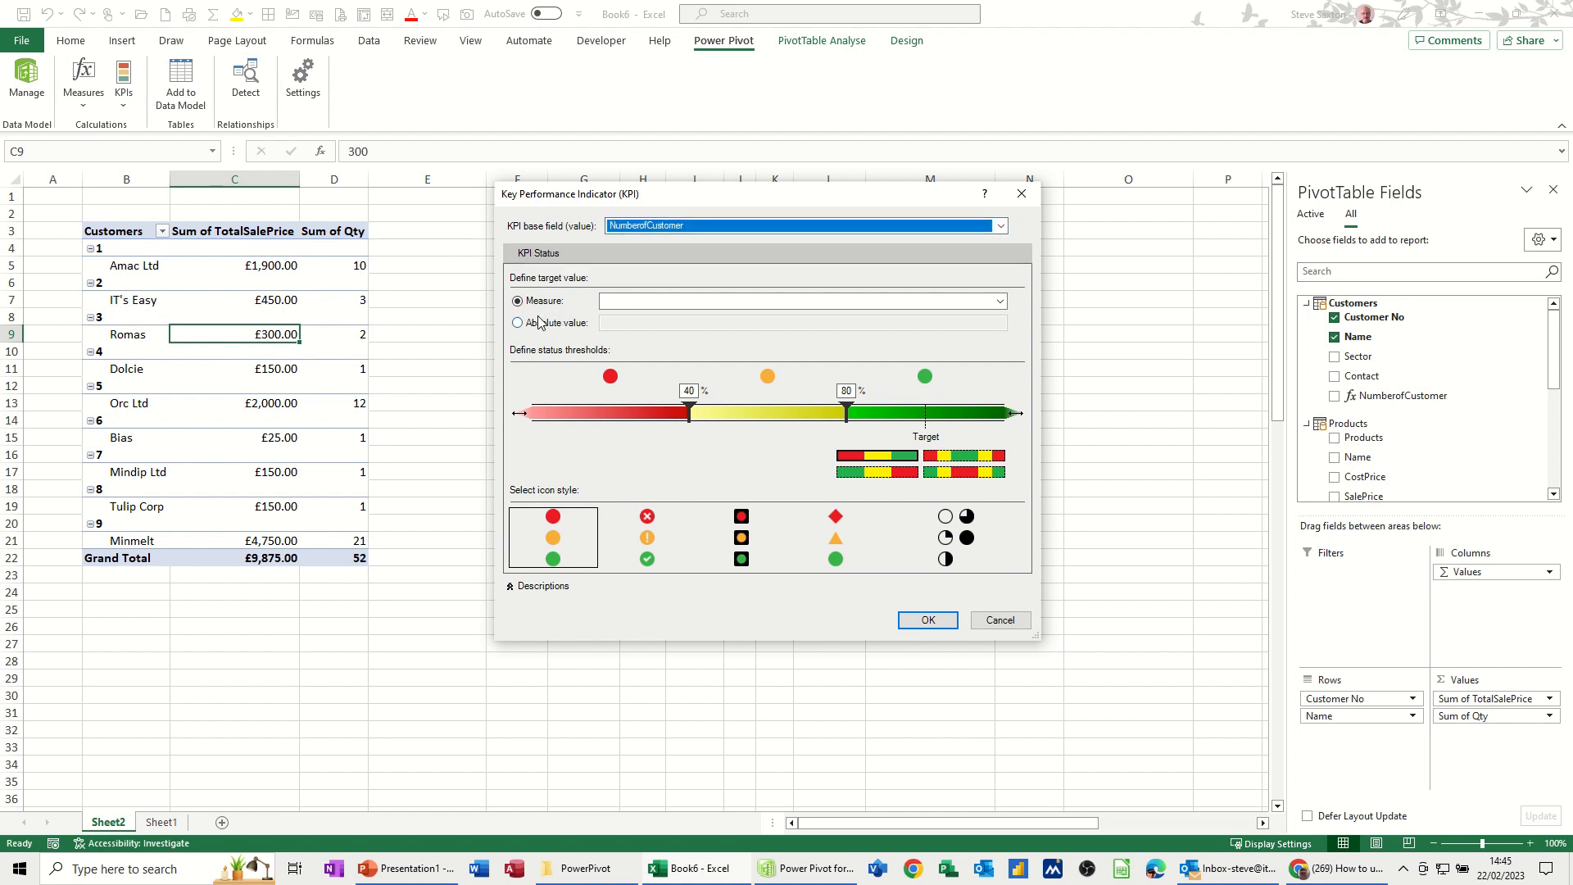
pyautogui.click(1000, 303)
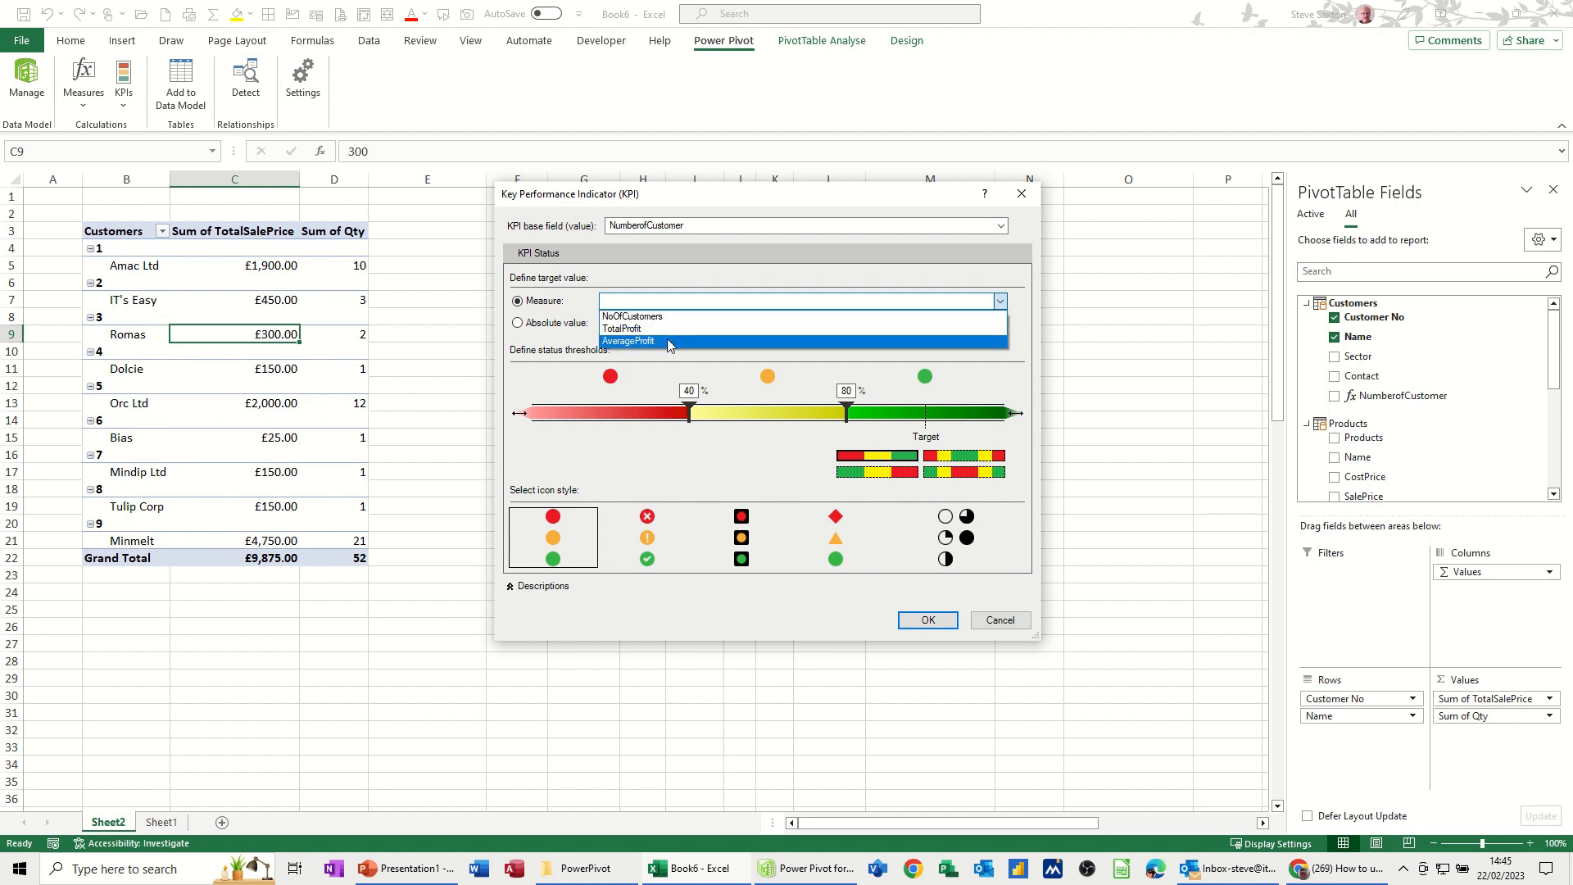
pyautogui.click(526, 328)
pyautogui.click(527, 326)
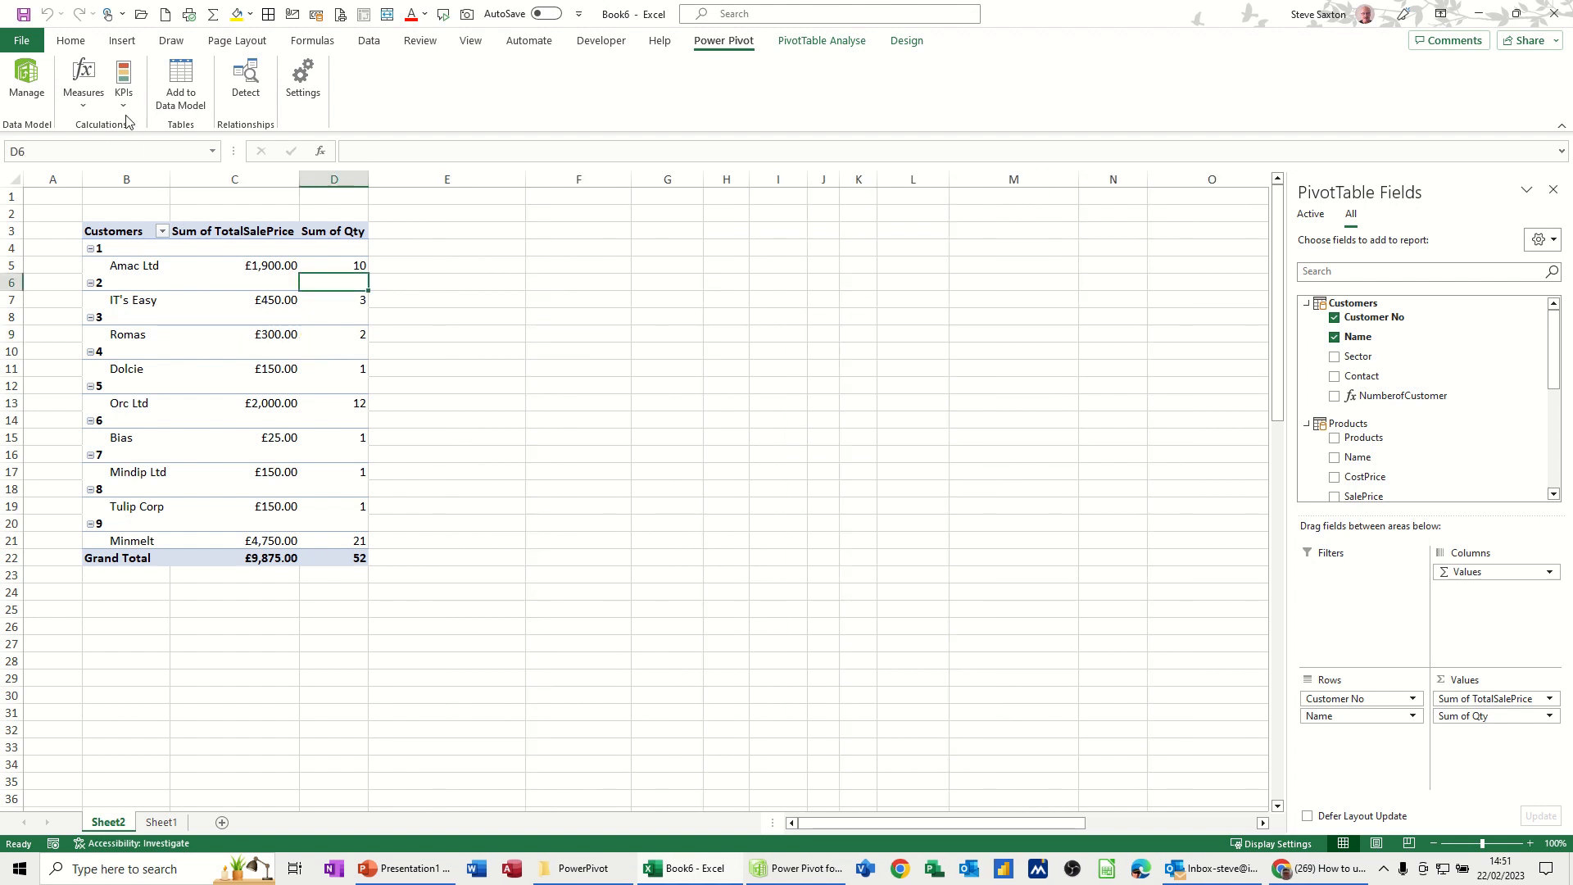
# Start a new KPI based on the TotalProfit measure and give it an absolute target value of 200.
pyautogui.click(124, 101)
pyautogui.click(149, 129)
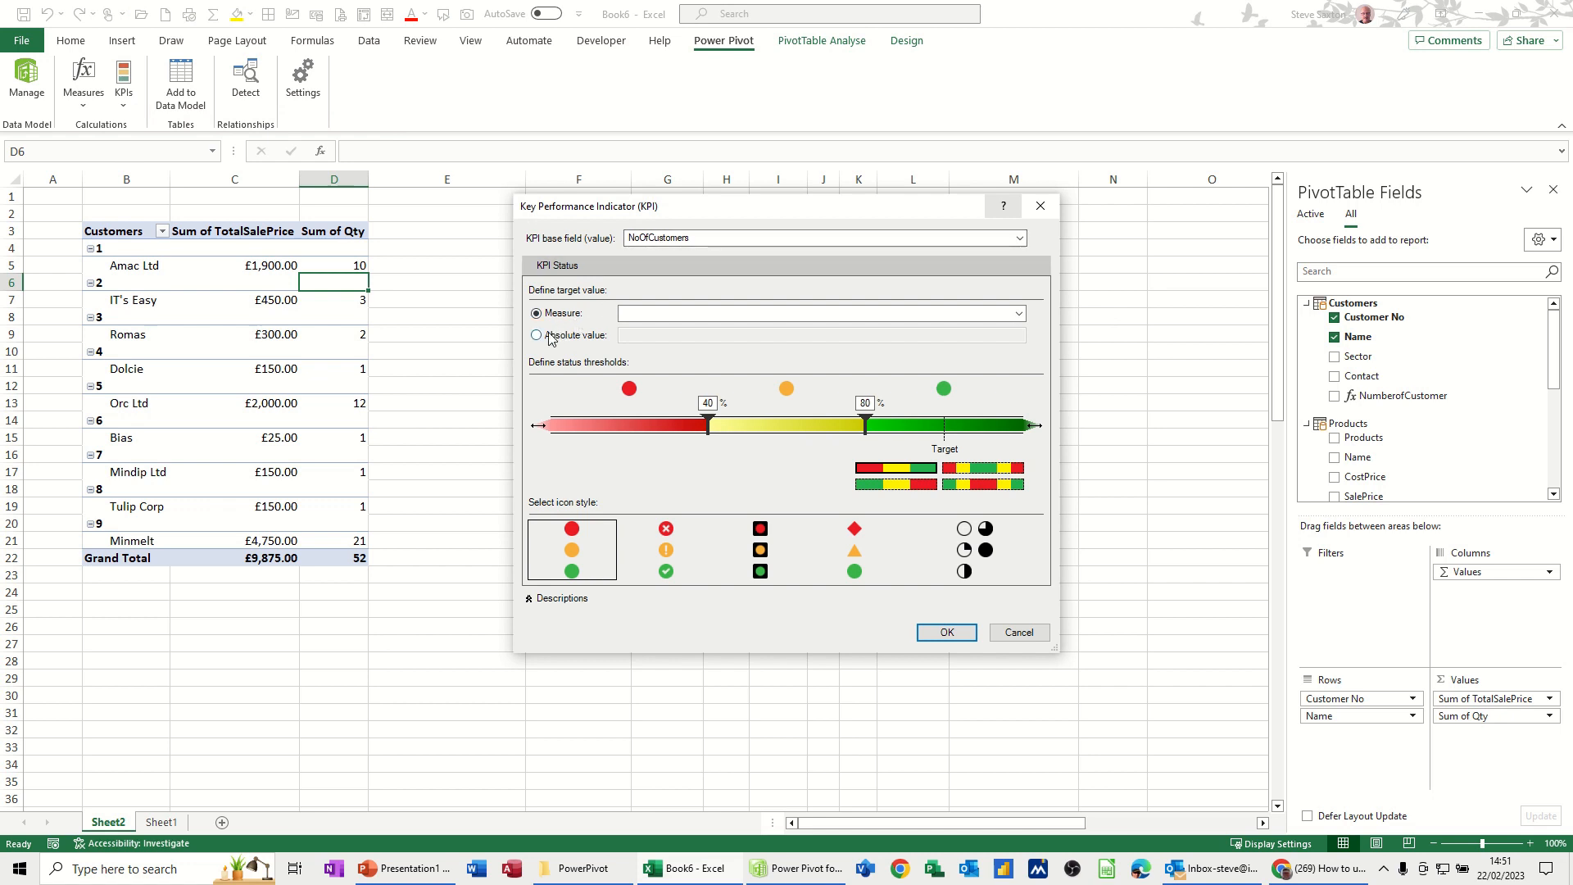
pyautogui.click(709, 249)
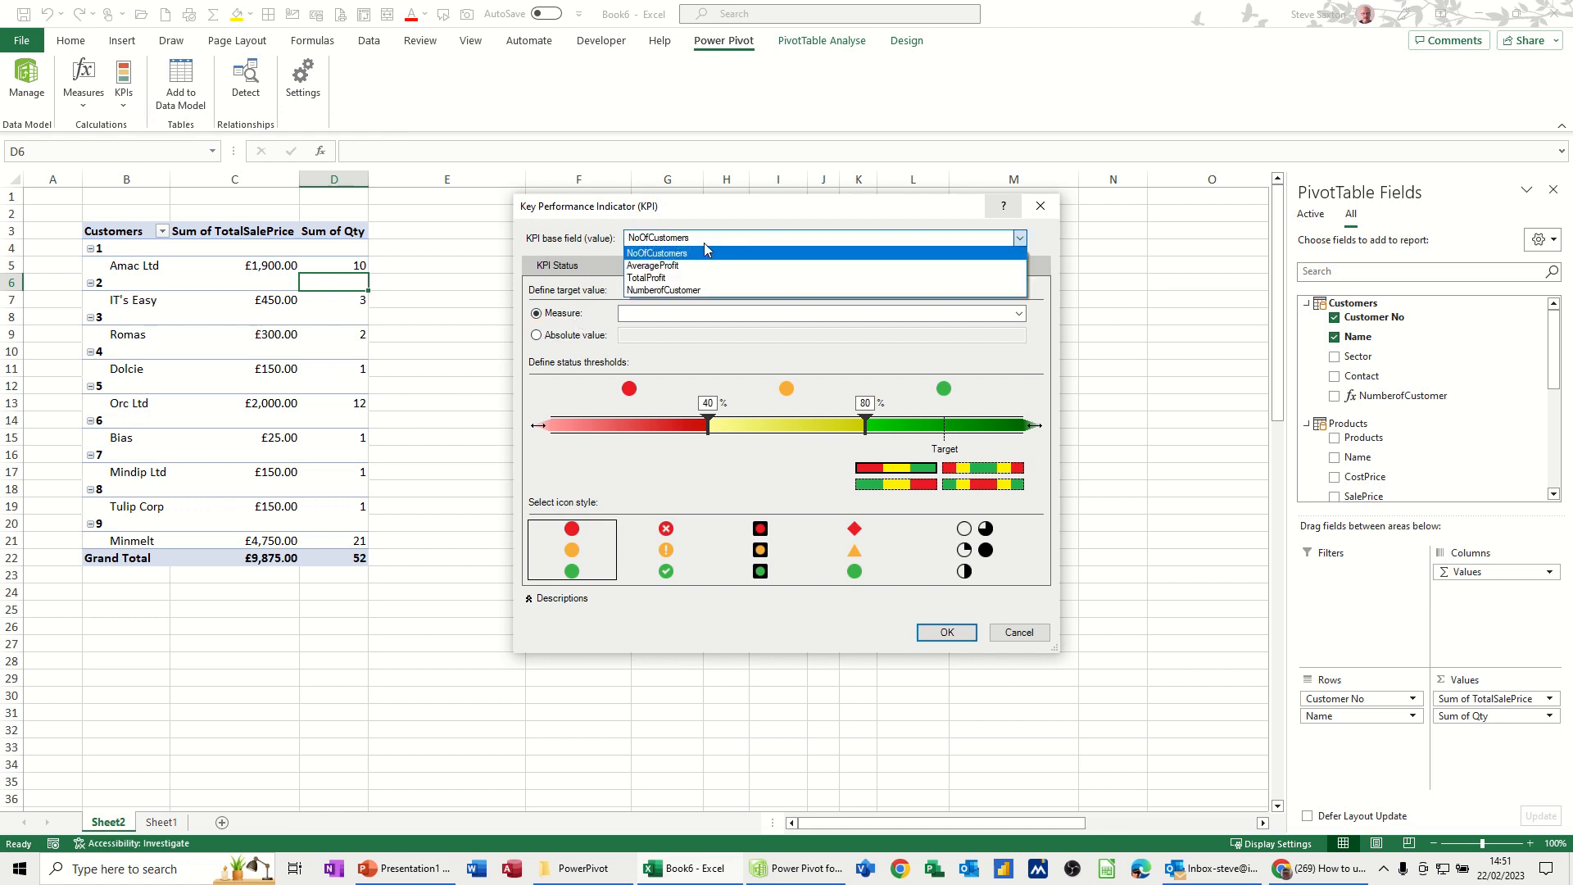
pyautogui.click(672, 277)
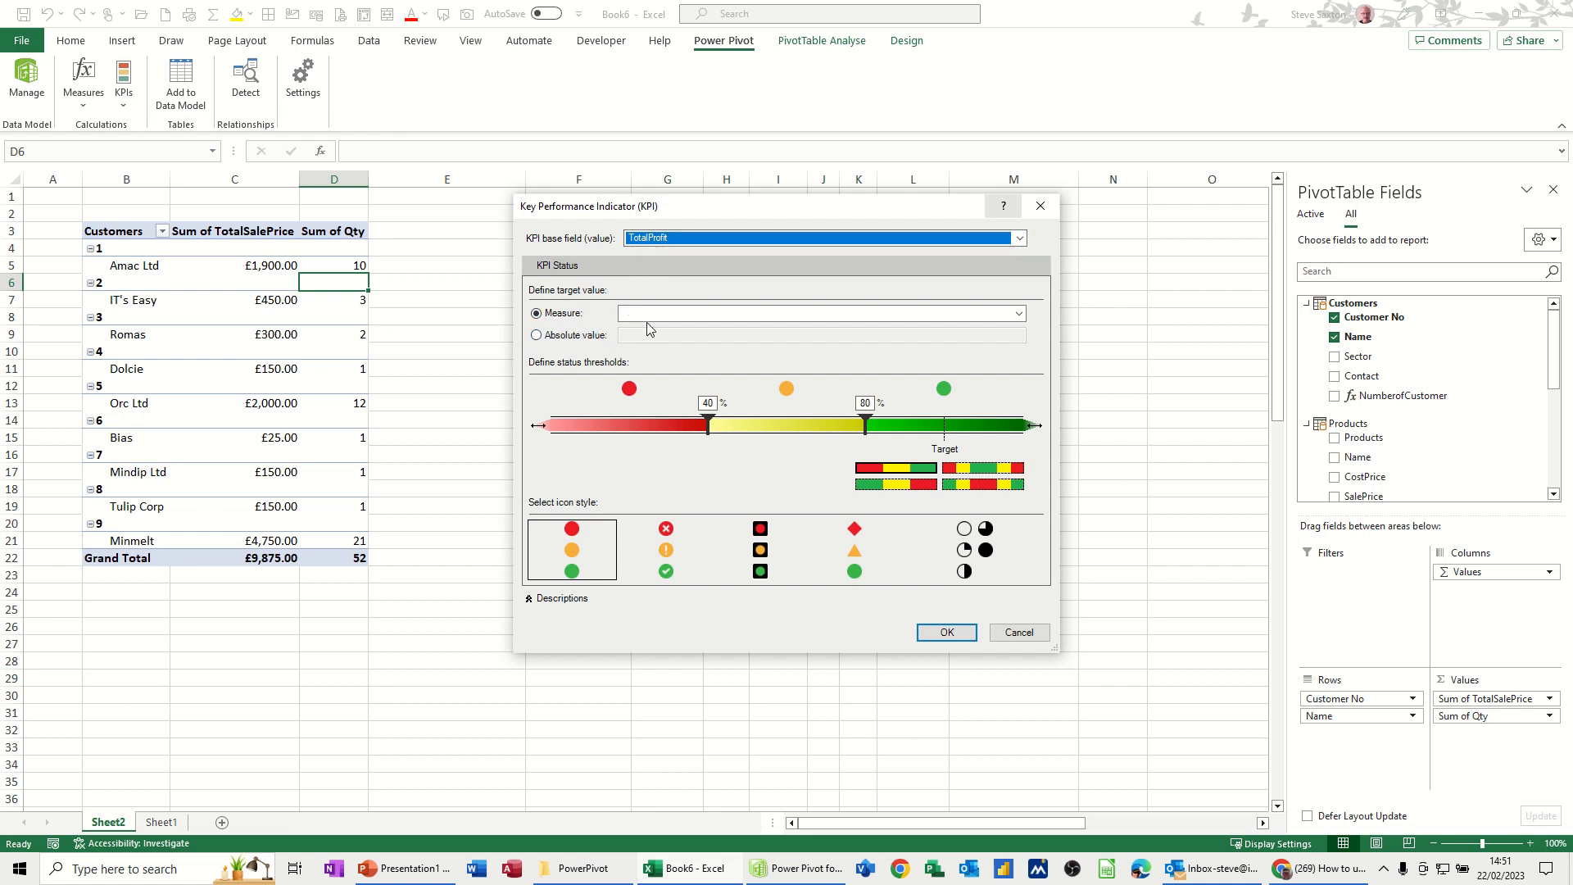
pyautogui.click(538, 336)
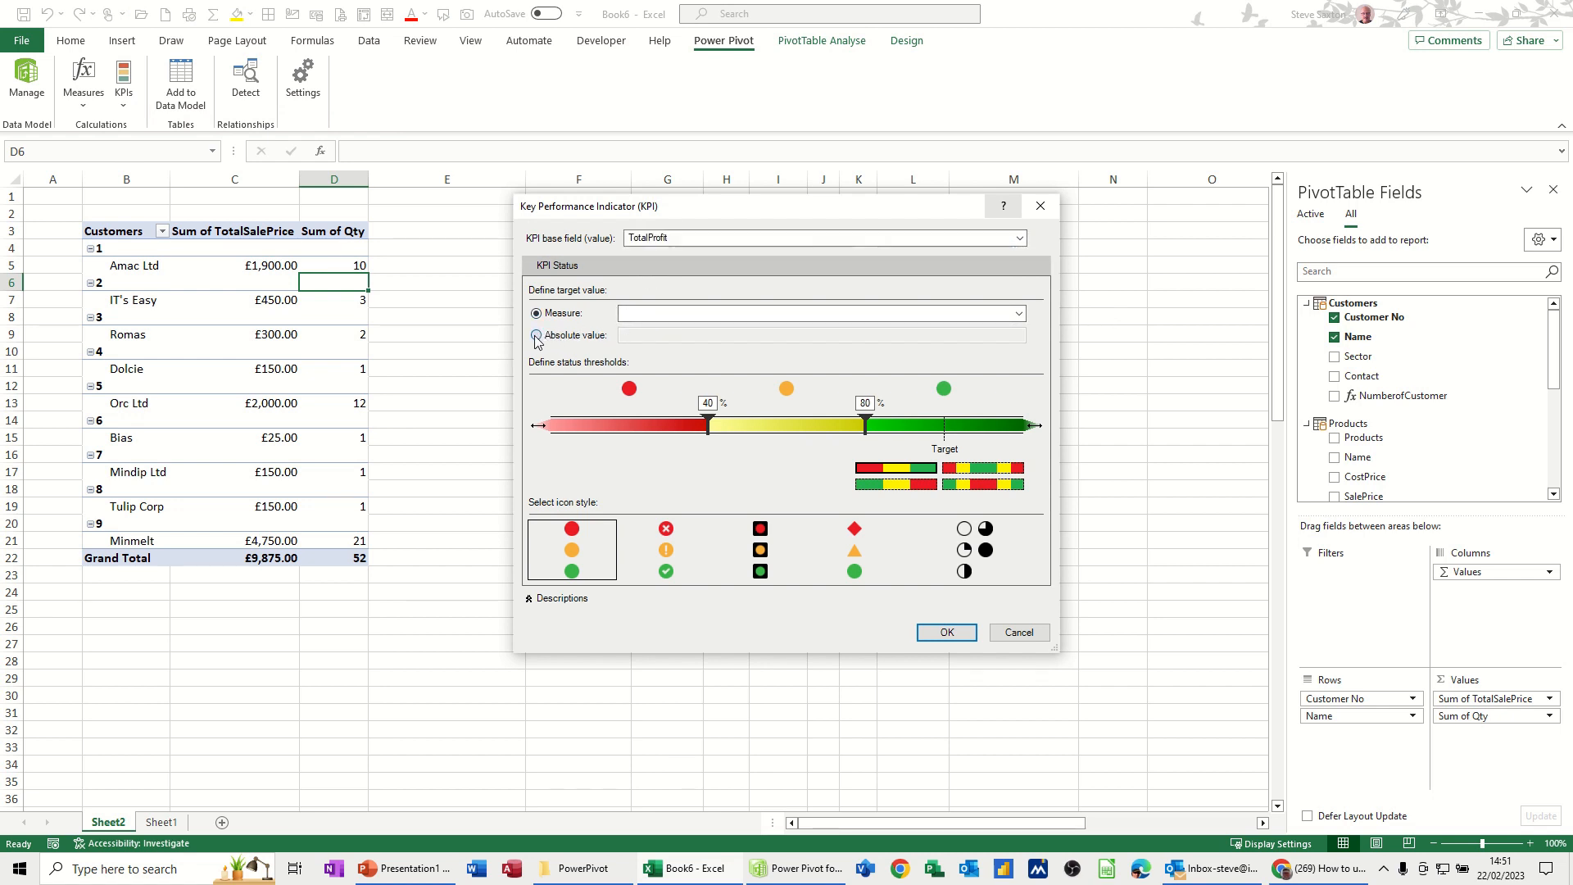
pyautogui.moveTo(651, 335); pyautogui.dragTo(606, 341)
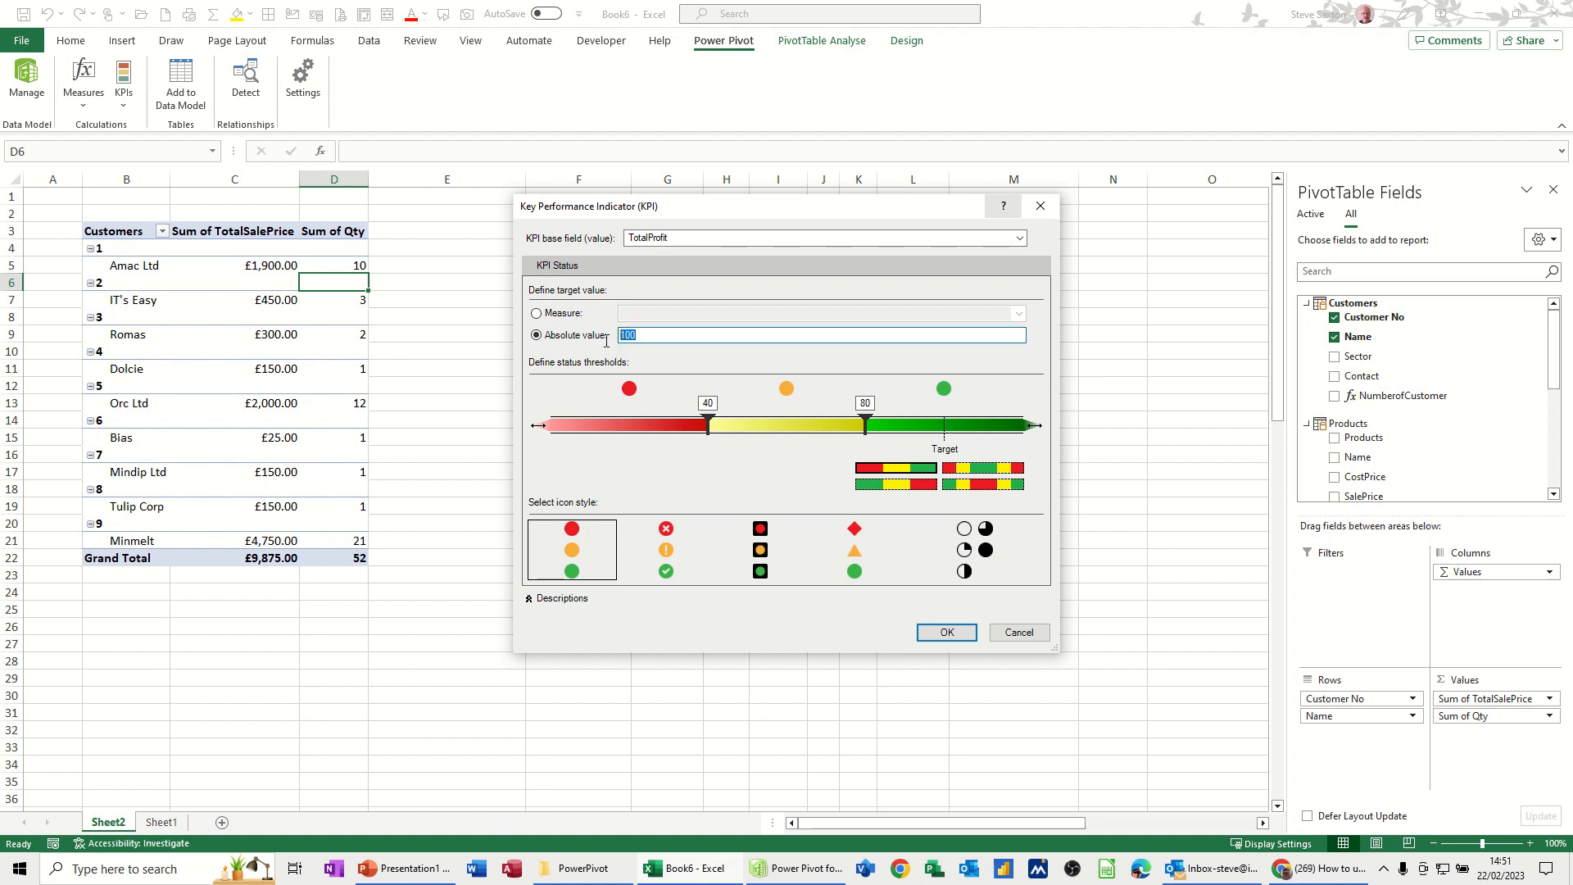
pyautogui.write('2')
pyautogui.click(802, 434)
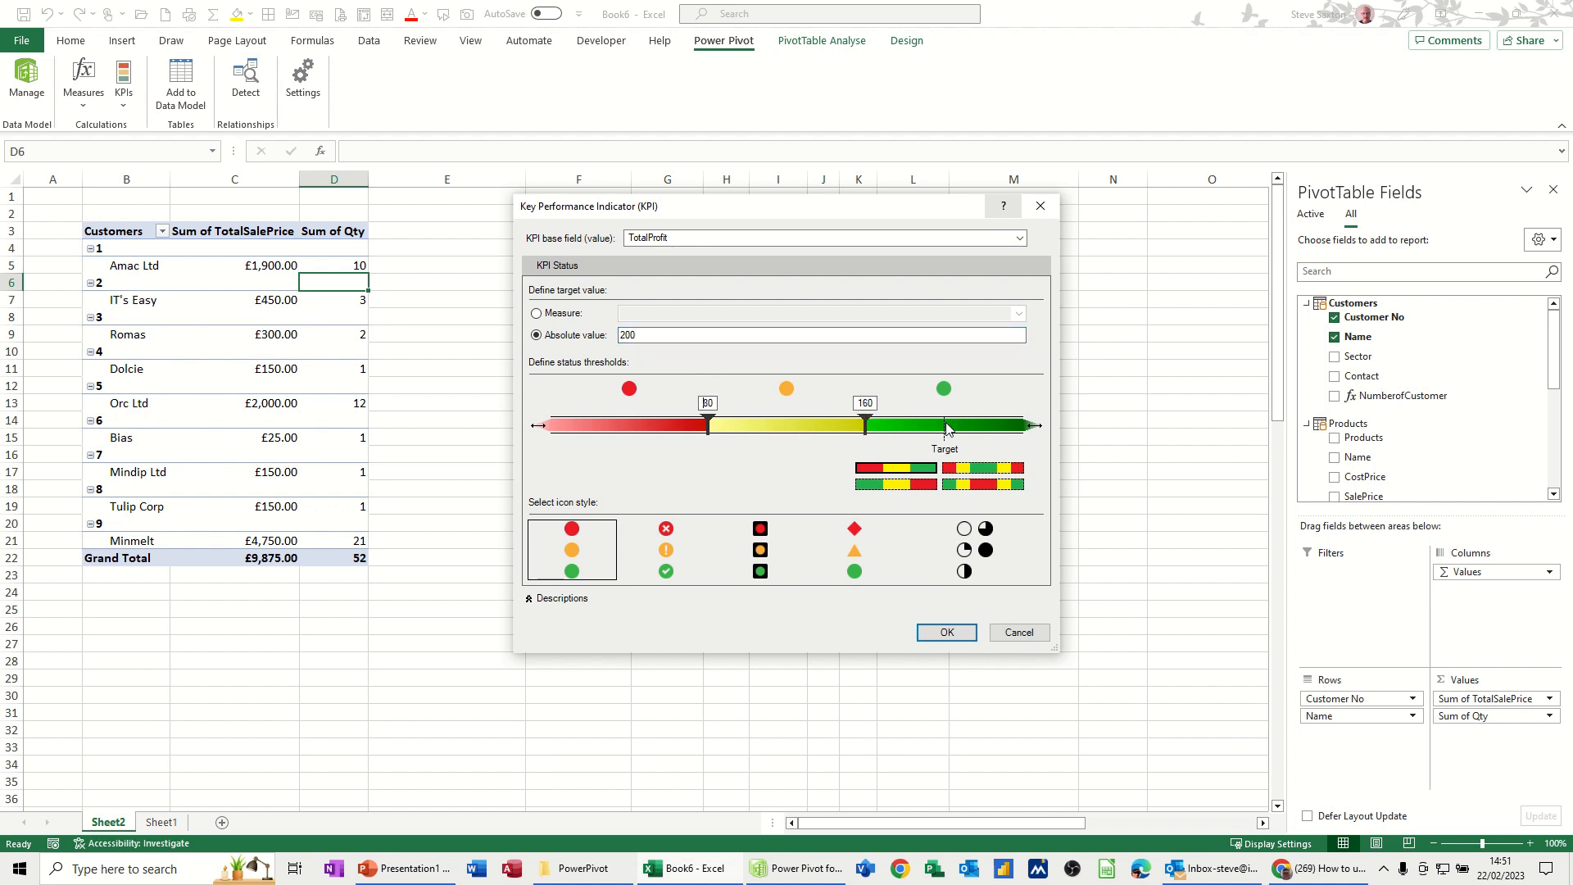
# Set the KPI's status thresholds to 100 and 200 and create the KPI.
pyautogui.moveTo(866, 425); pyautogui.dragTo(943, 425)
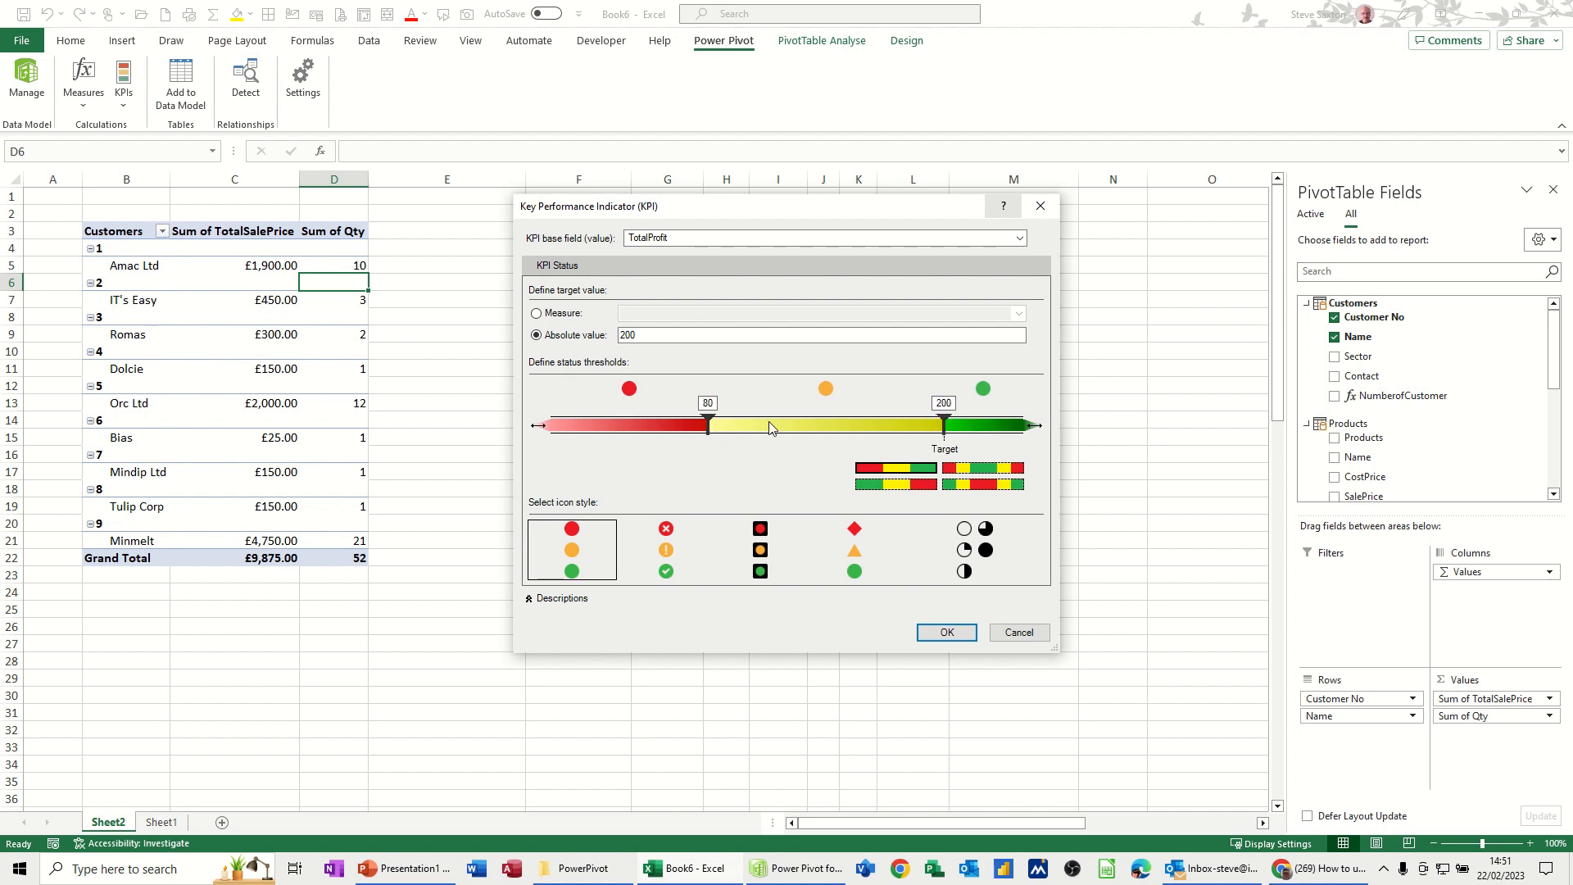
pyautogui.moveTo(711, 430)
pyautogui.mouseDown()
pyautogui.moveTo(765, 431)
pyautogui.moveTo(750, 435)
pyautogui.mouseUp()
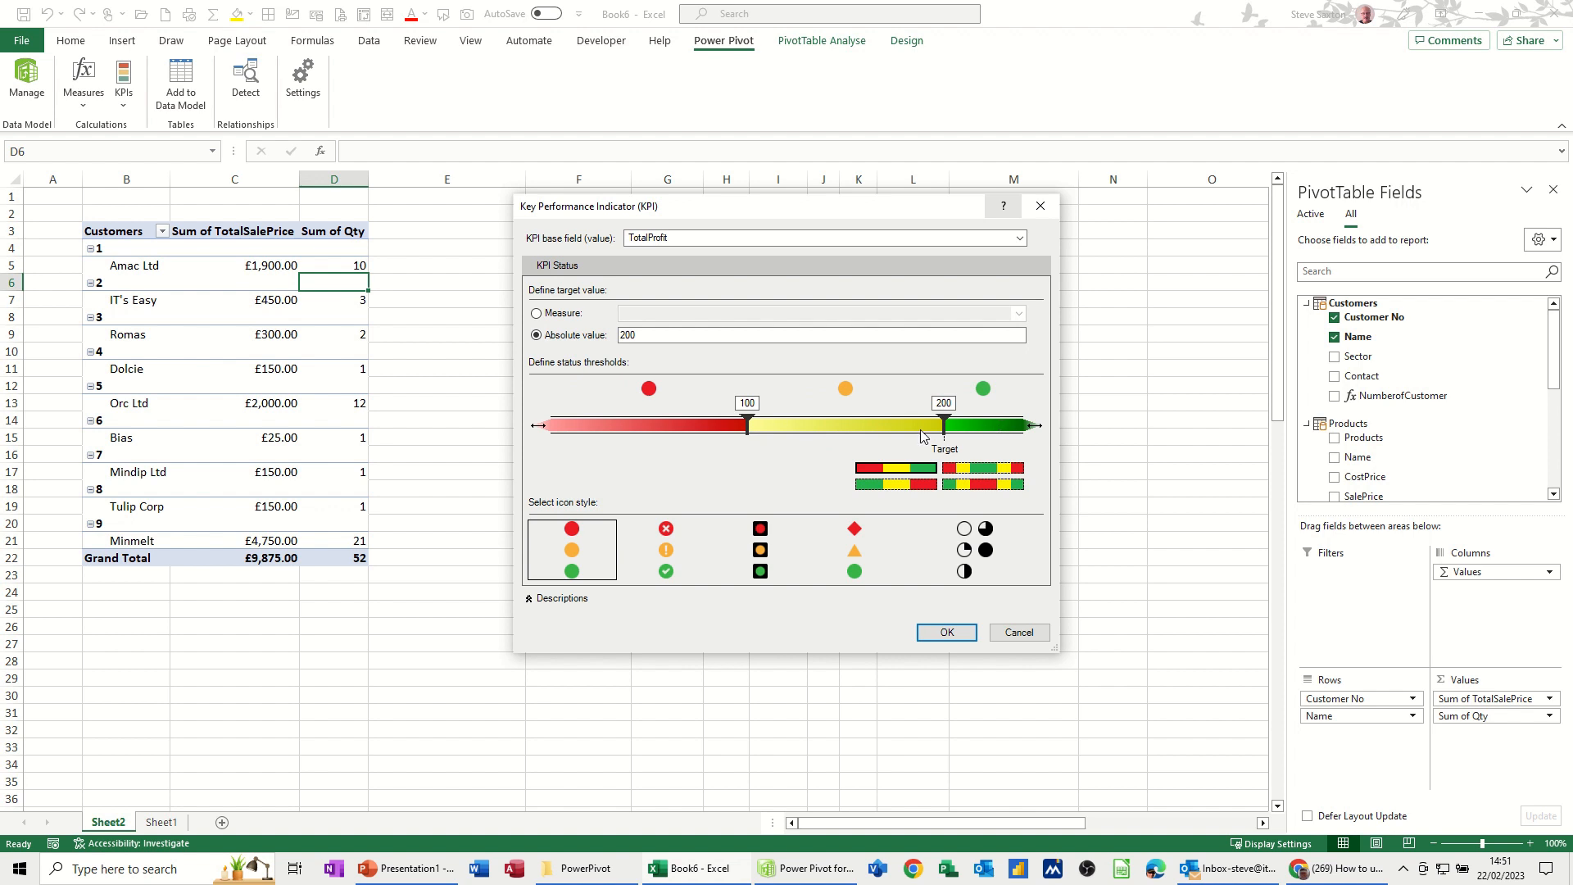
pyautogui.click(944, 633)
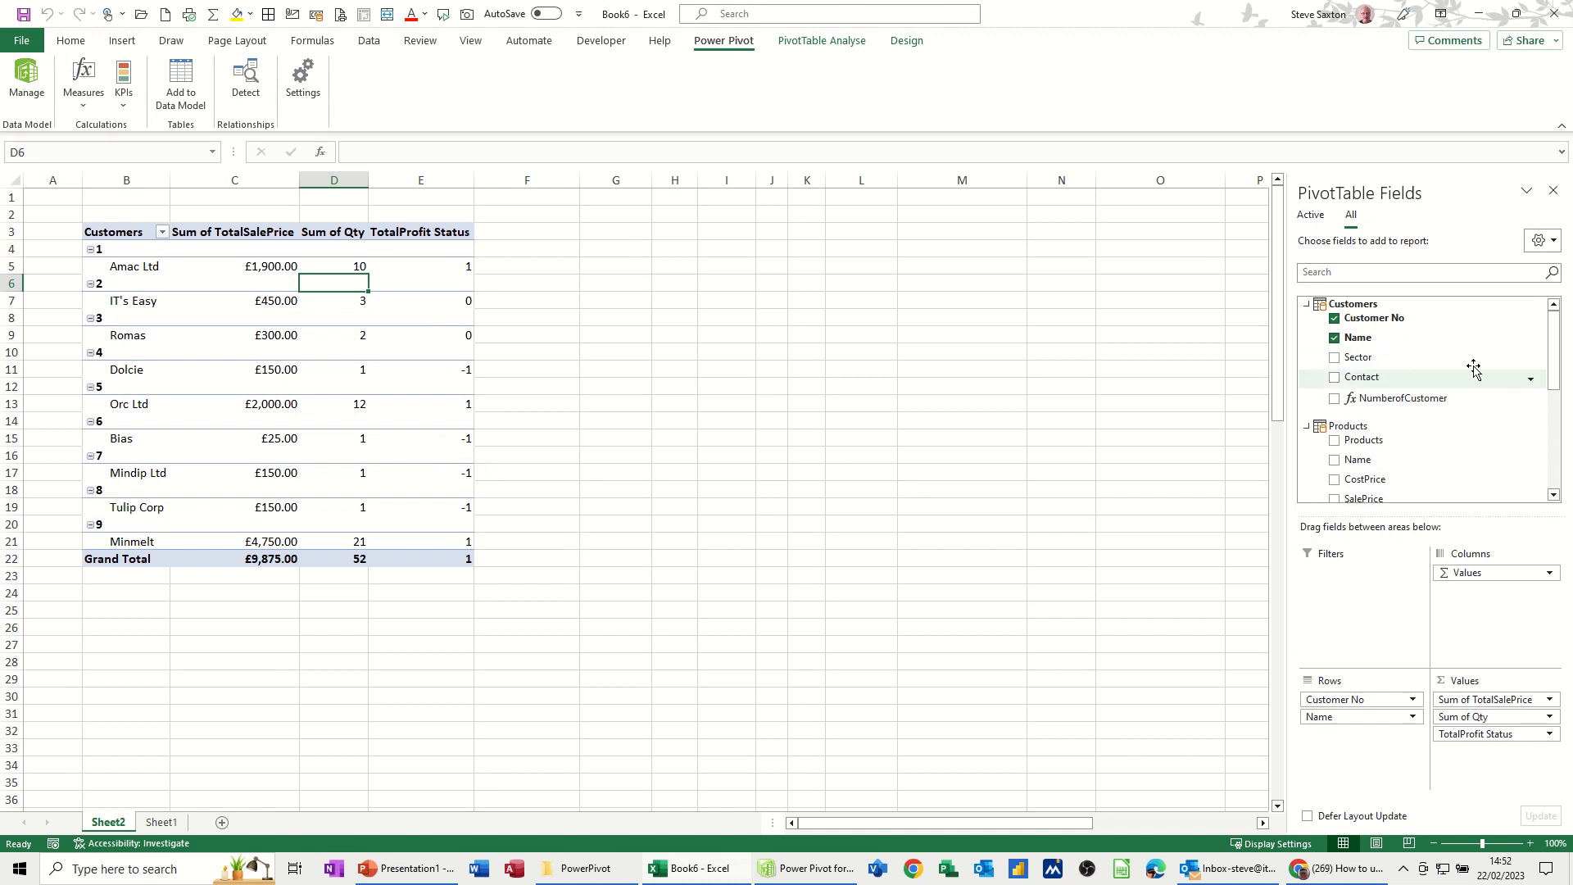
# Add the TotalProfit KPI's value to the PivotTable, then remove and re-add its Status so that it follows the value.
pyautogui.moveTo(1553, 346); pyautogui.dragTo(1534, 456)
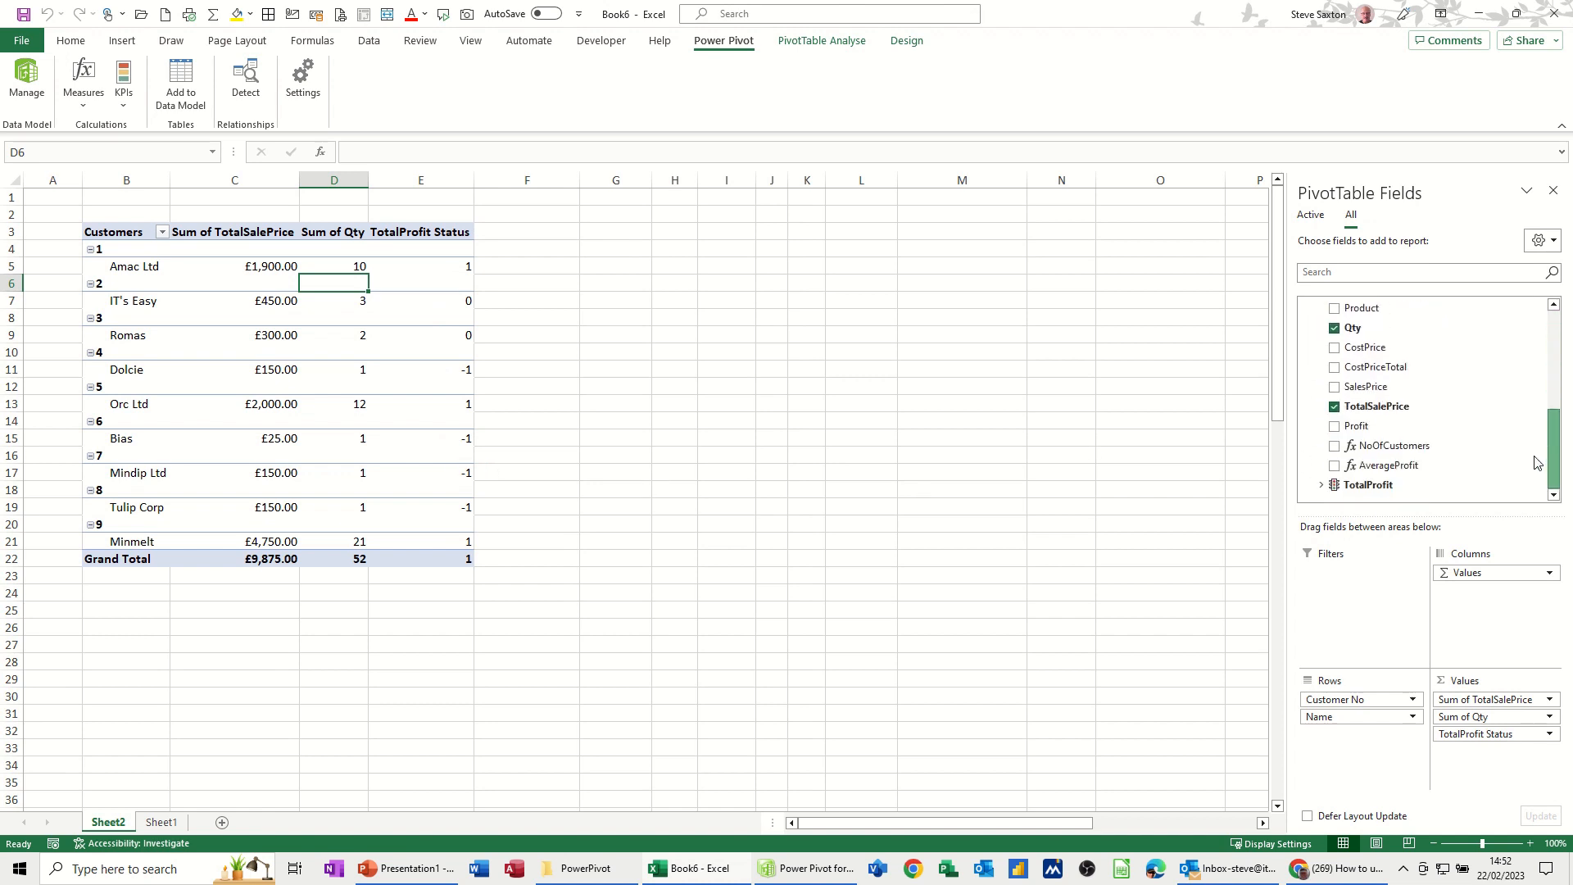
pyautogui.click(1322, 486)
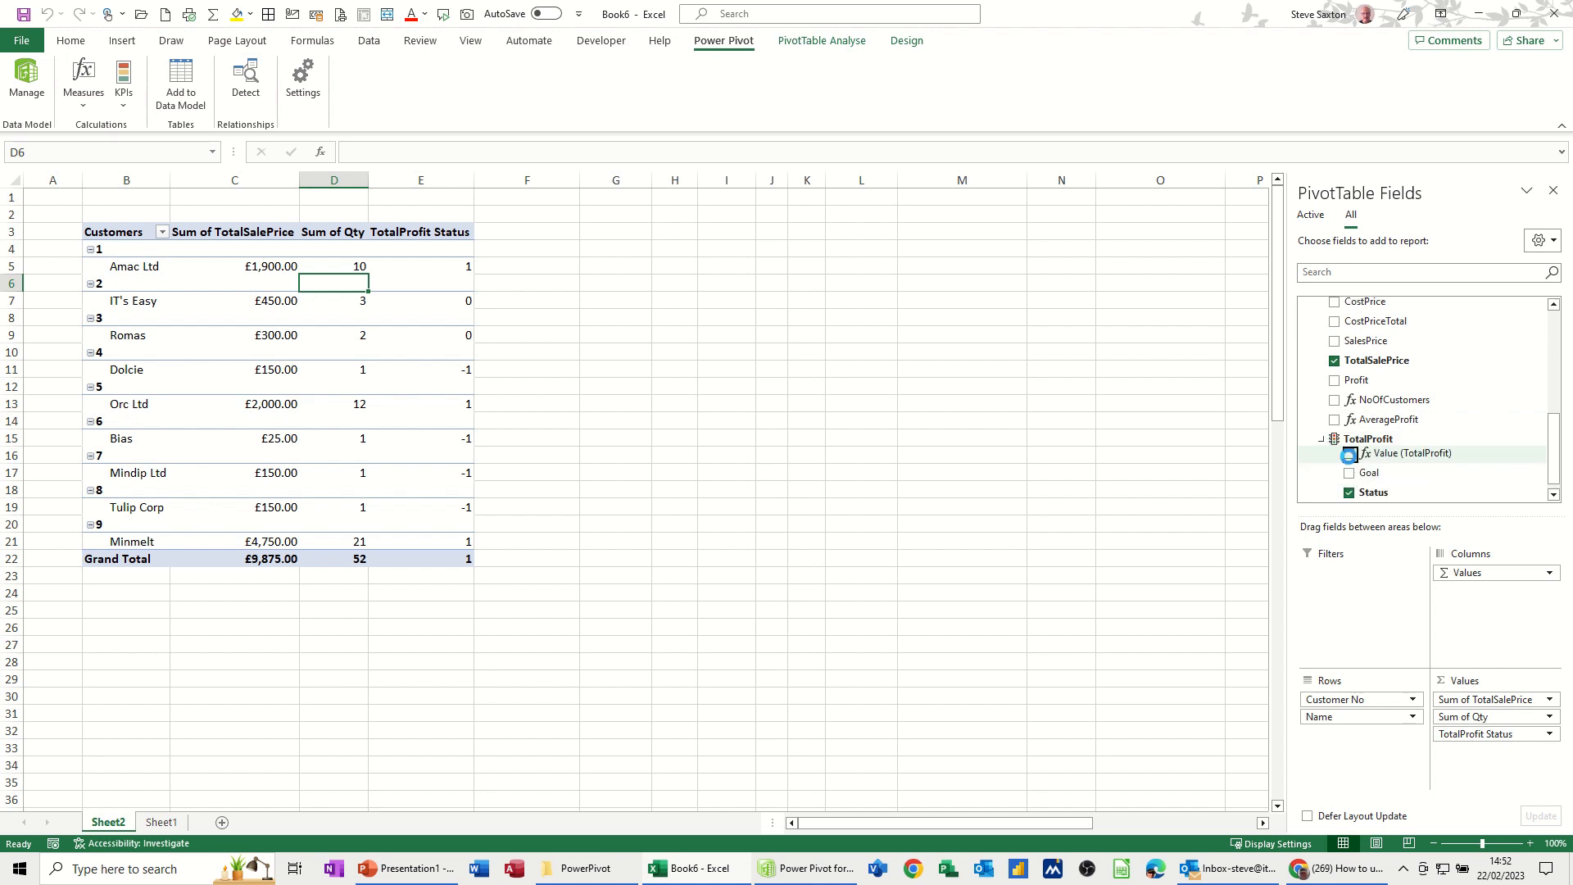
pyautogui.click(1348, 455)
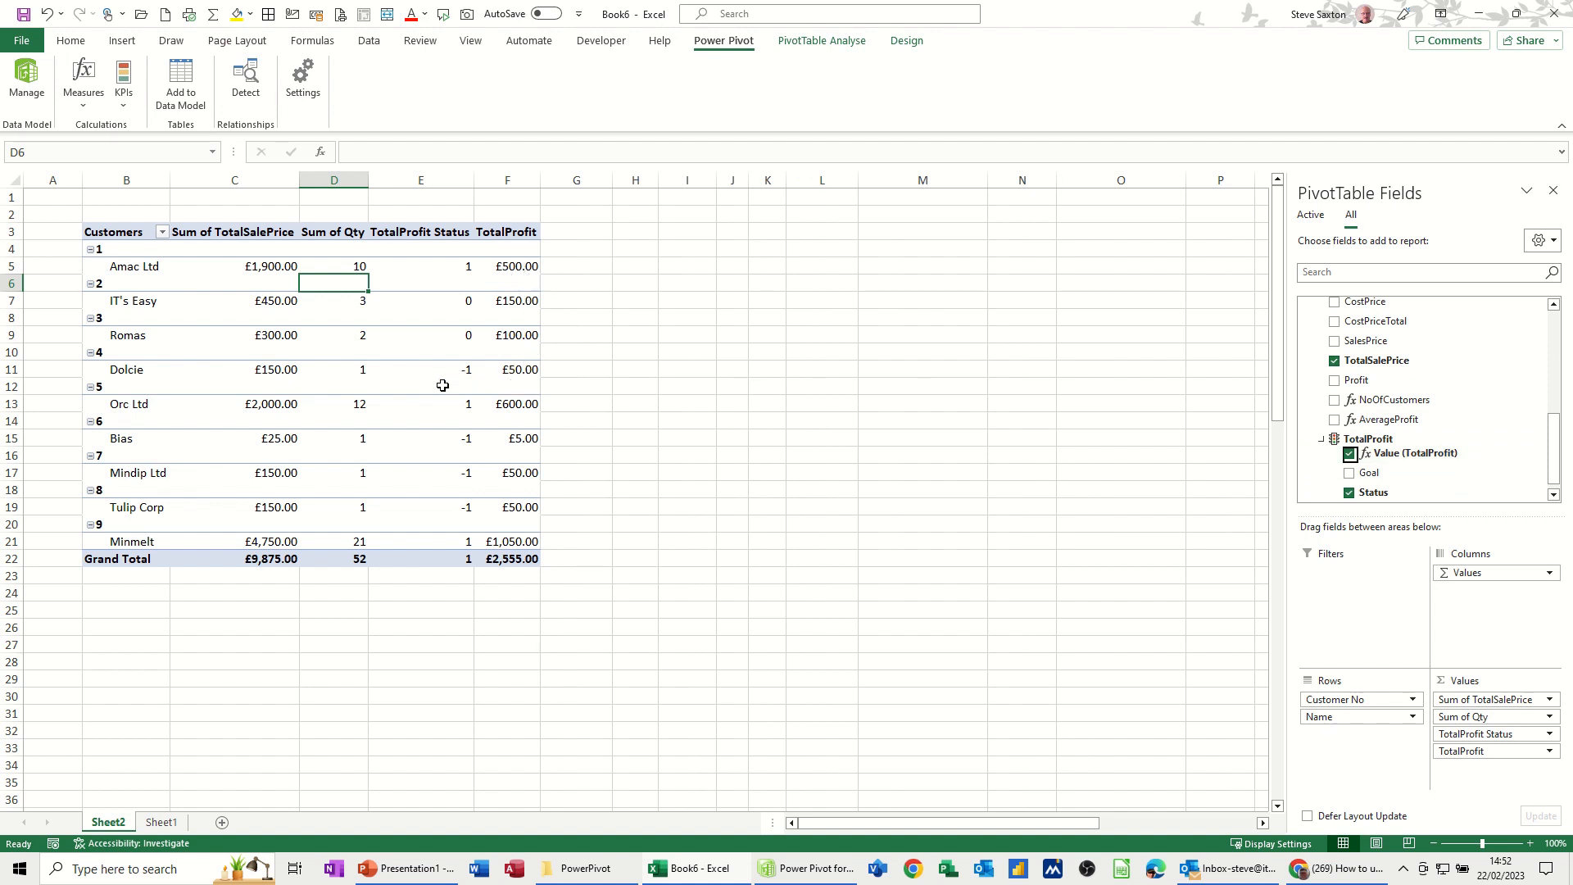
pyautogui.click(1349, 493)
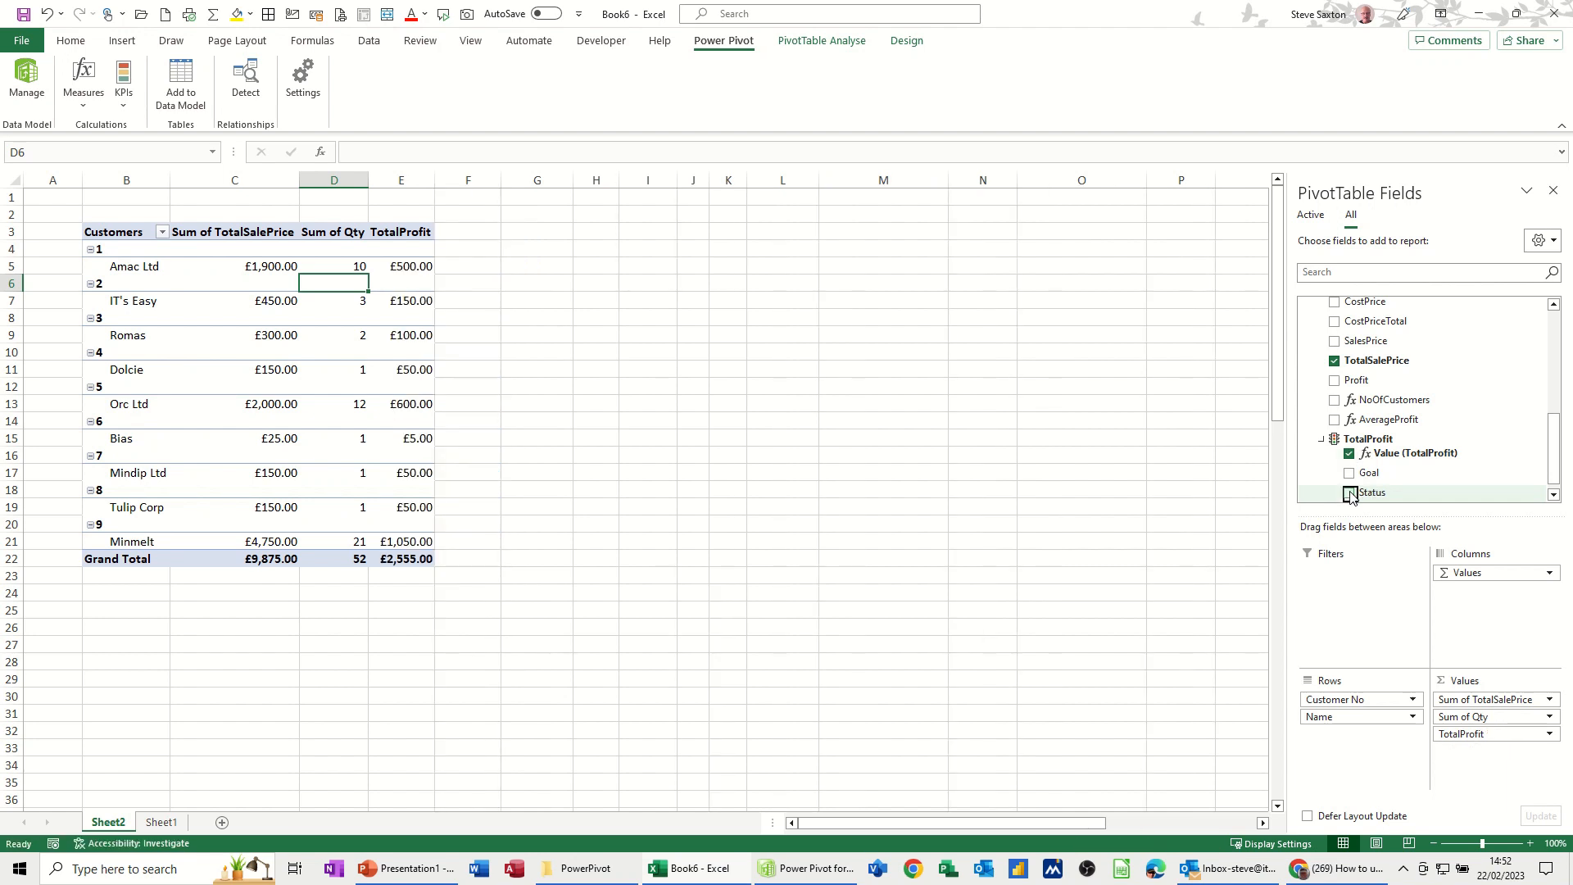
pyautogui.click(1349, 493)
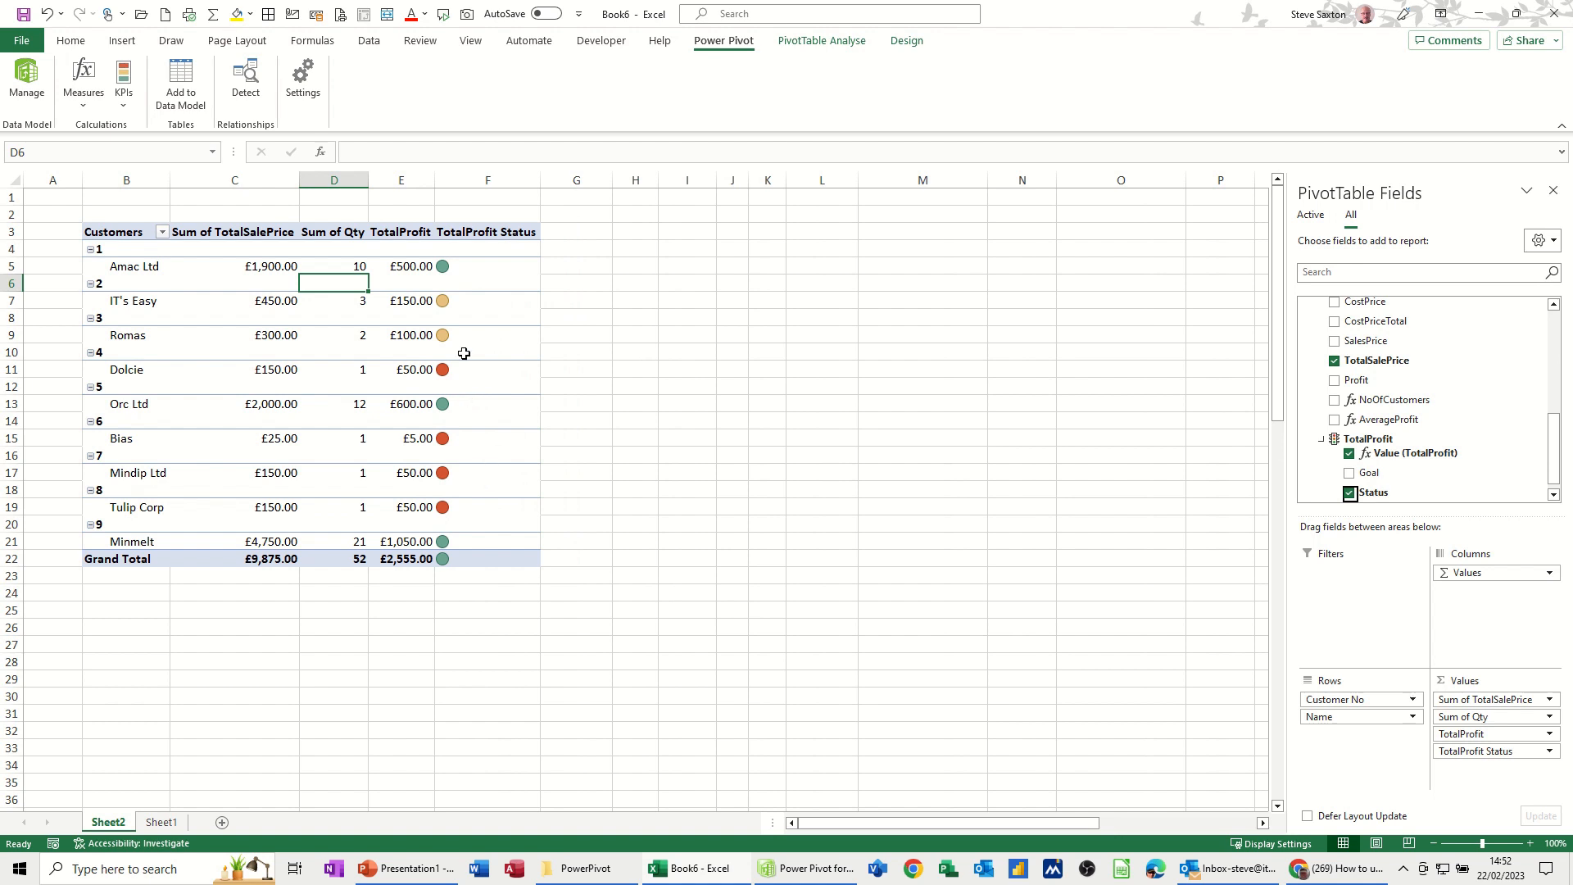
# Remove the KPI's value and Status from the PivotTable, then add them again with the value first.
pyautogui.click(1349, 453)
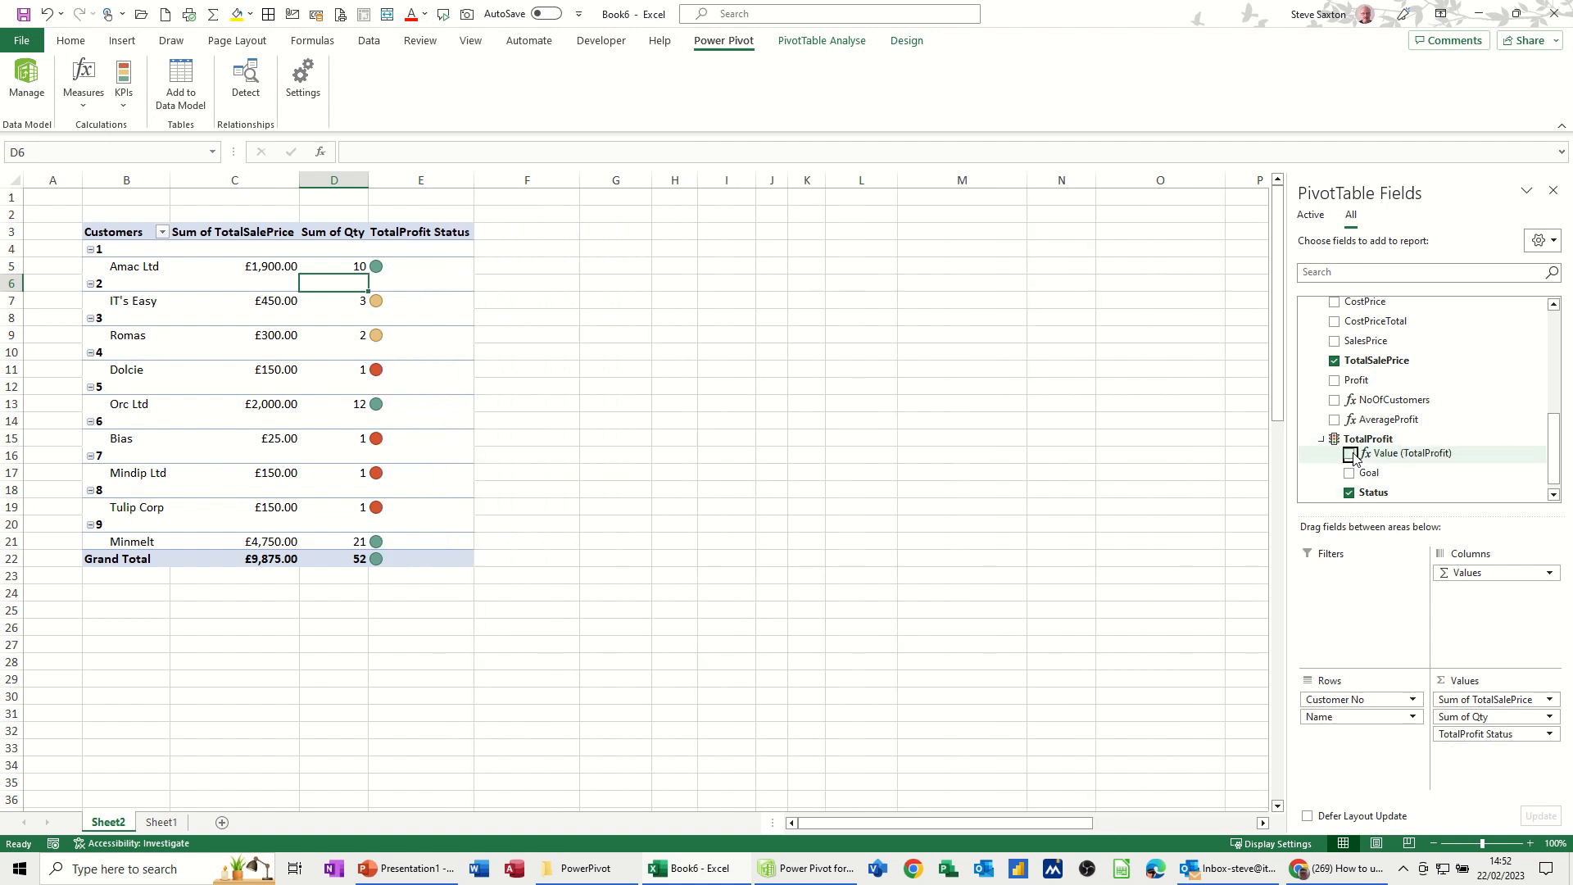
pyautogui.click(1349, 453)
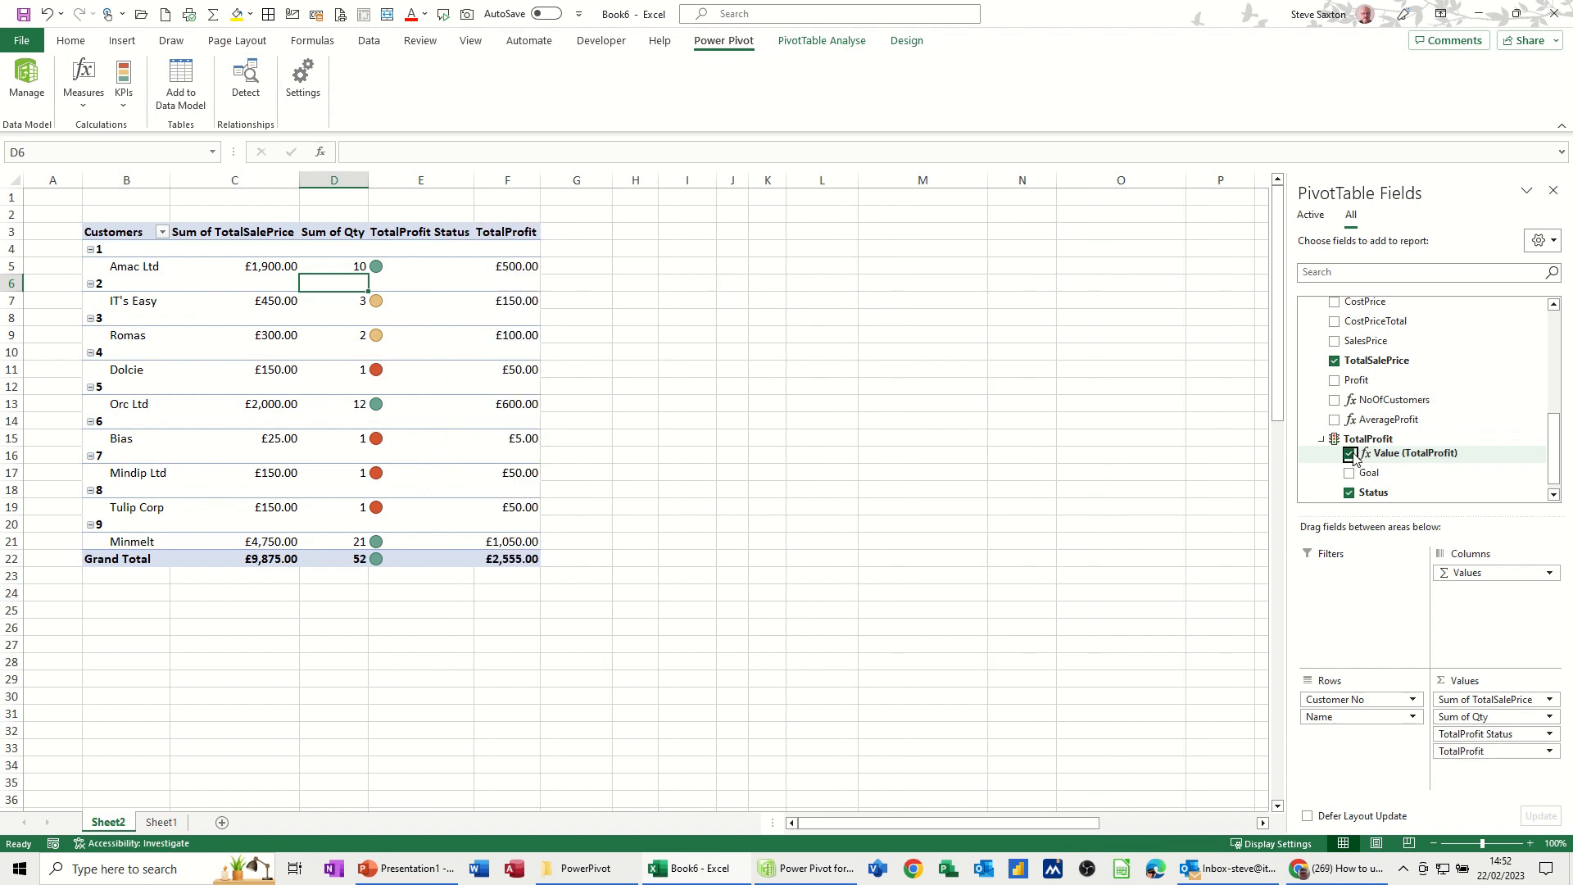
pyautogui.click(1349, 454)
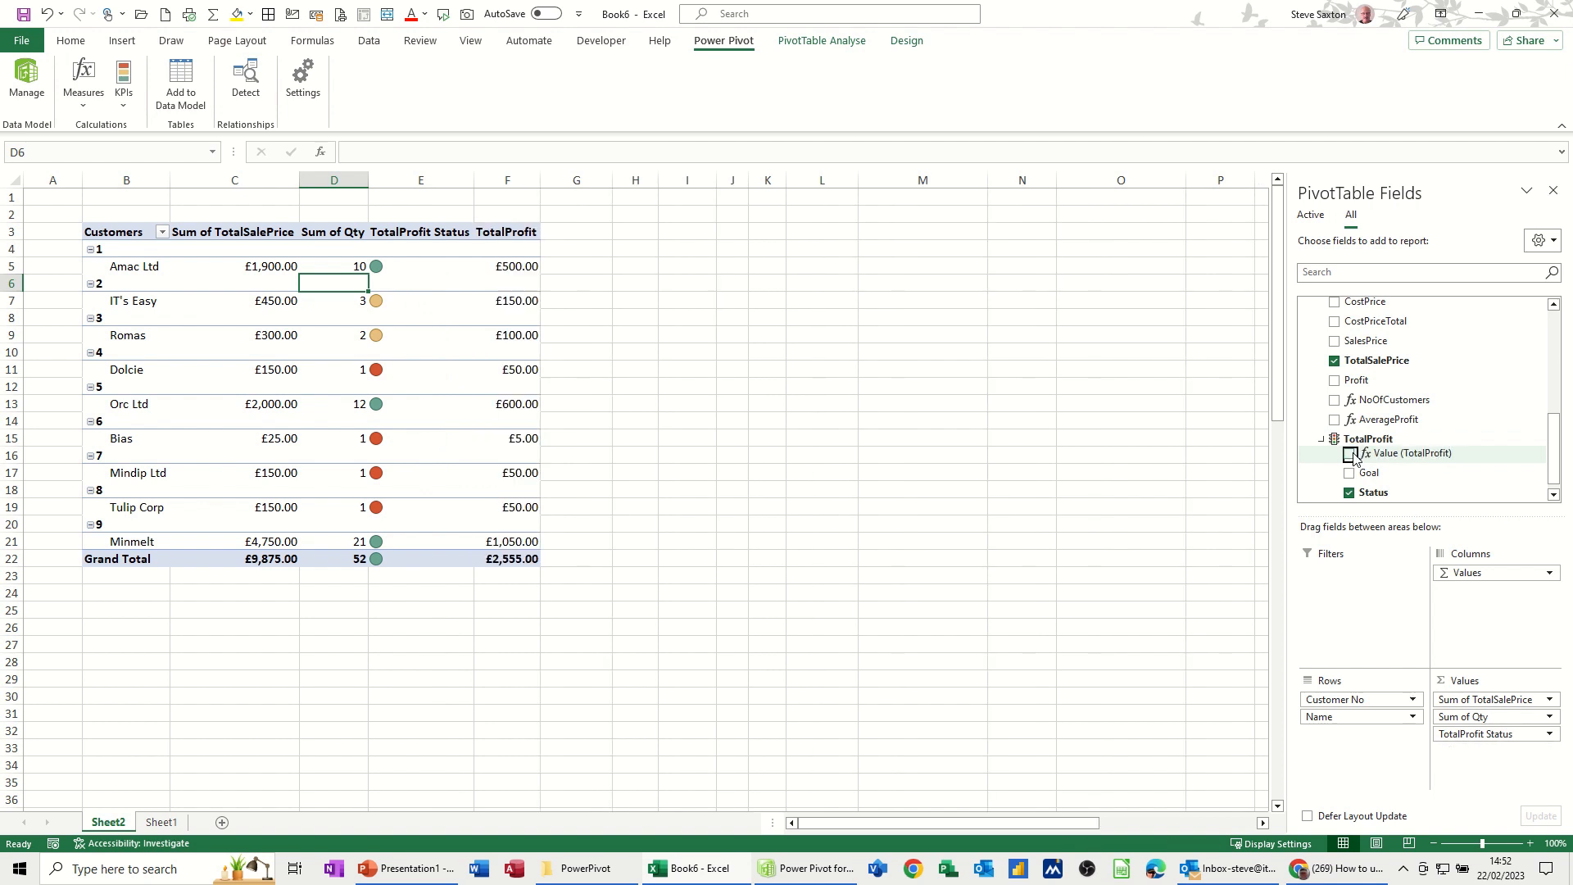
pyautogui.click(1349, 493)
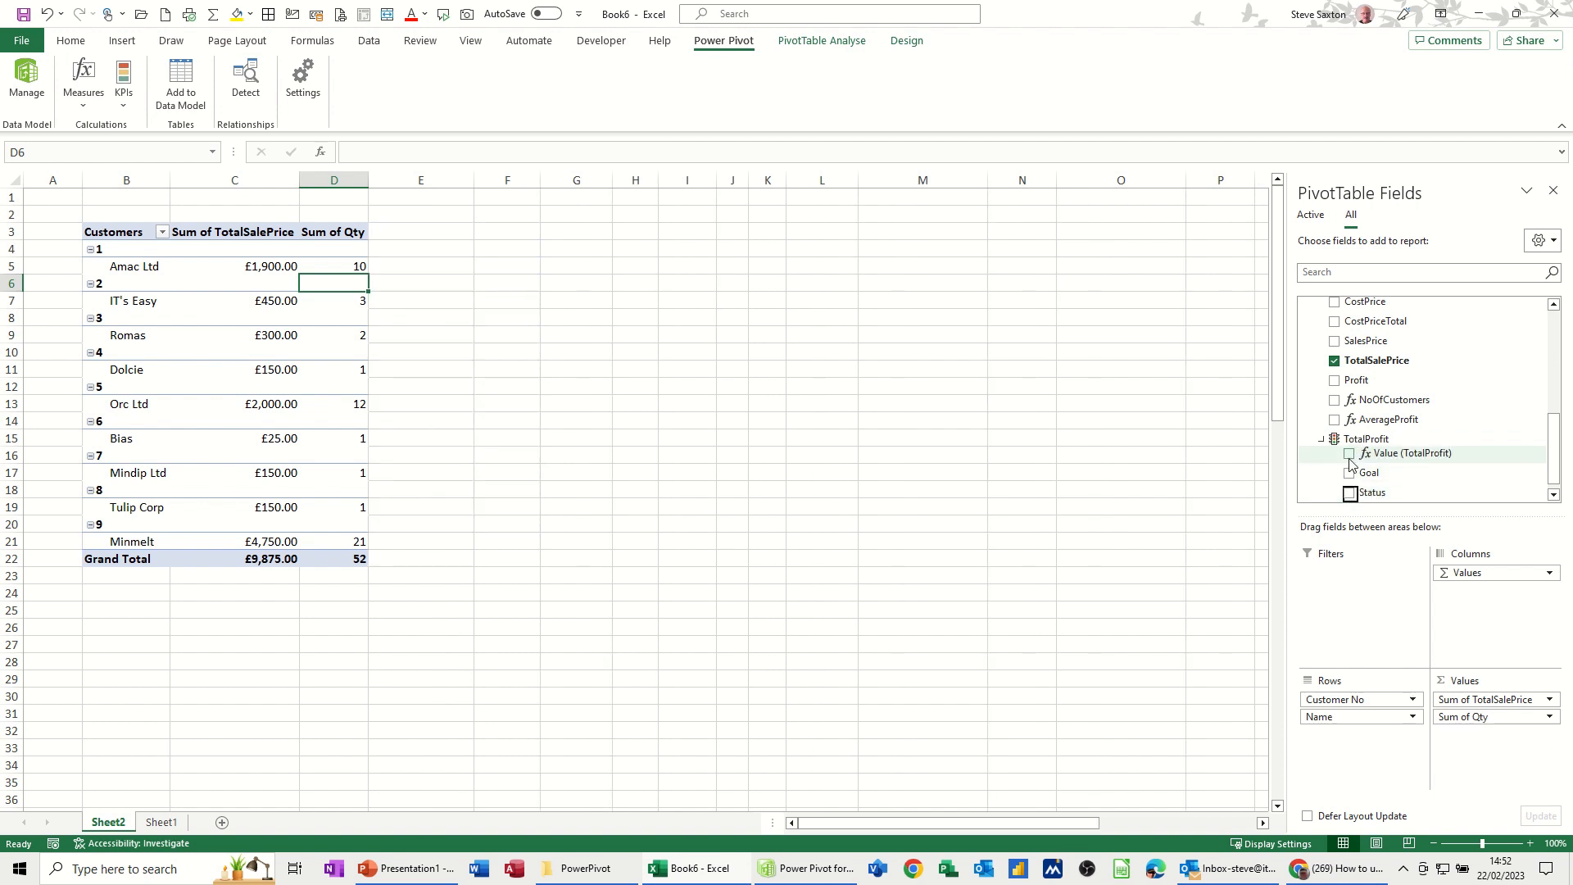
pyautogui.click(1349, 454)
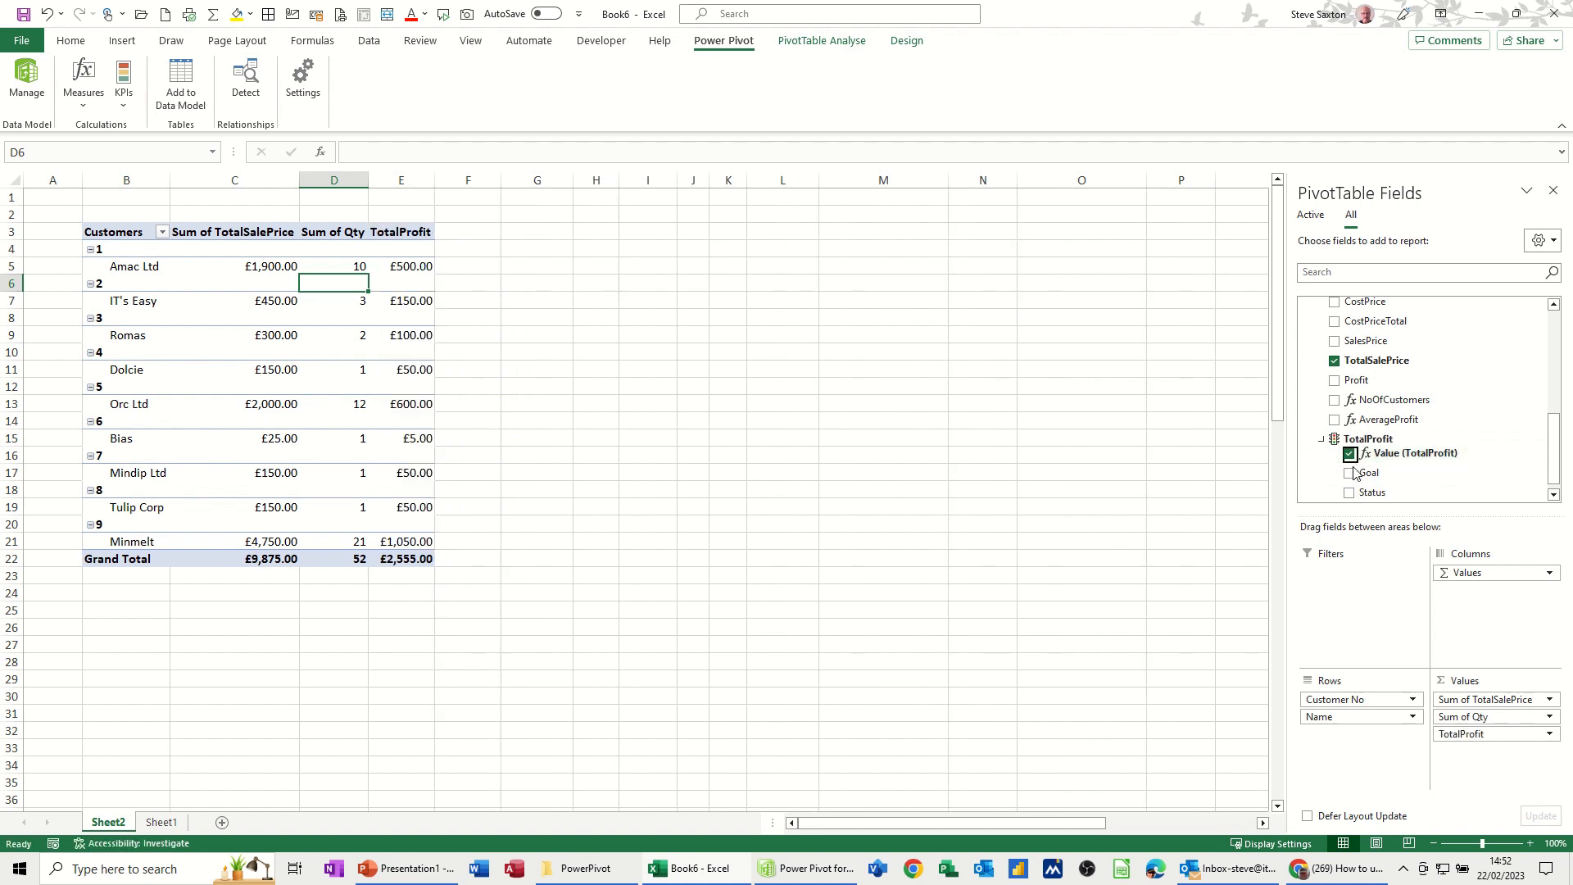
pyautogui.click(1349, 493)
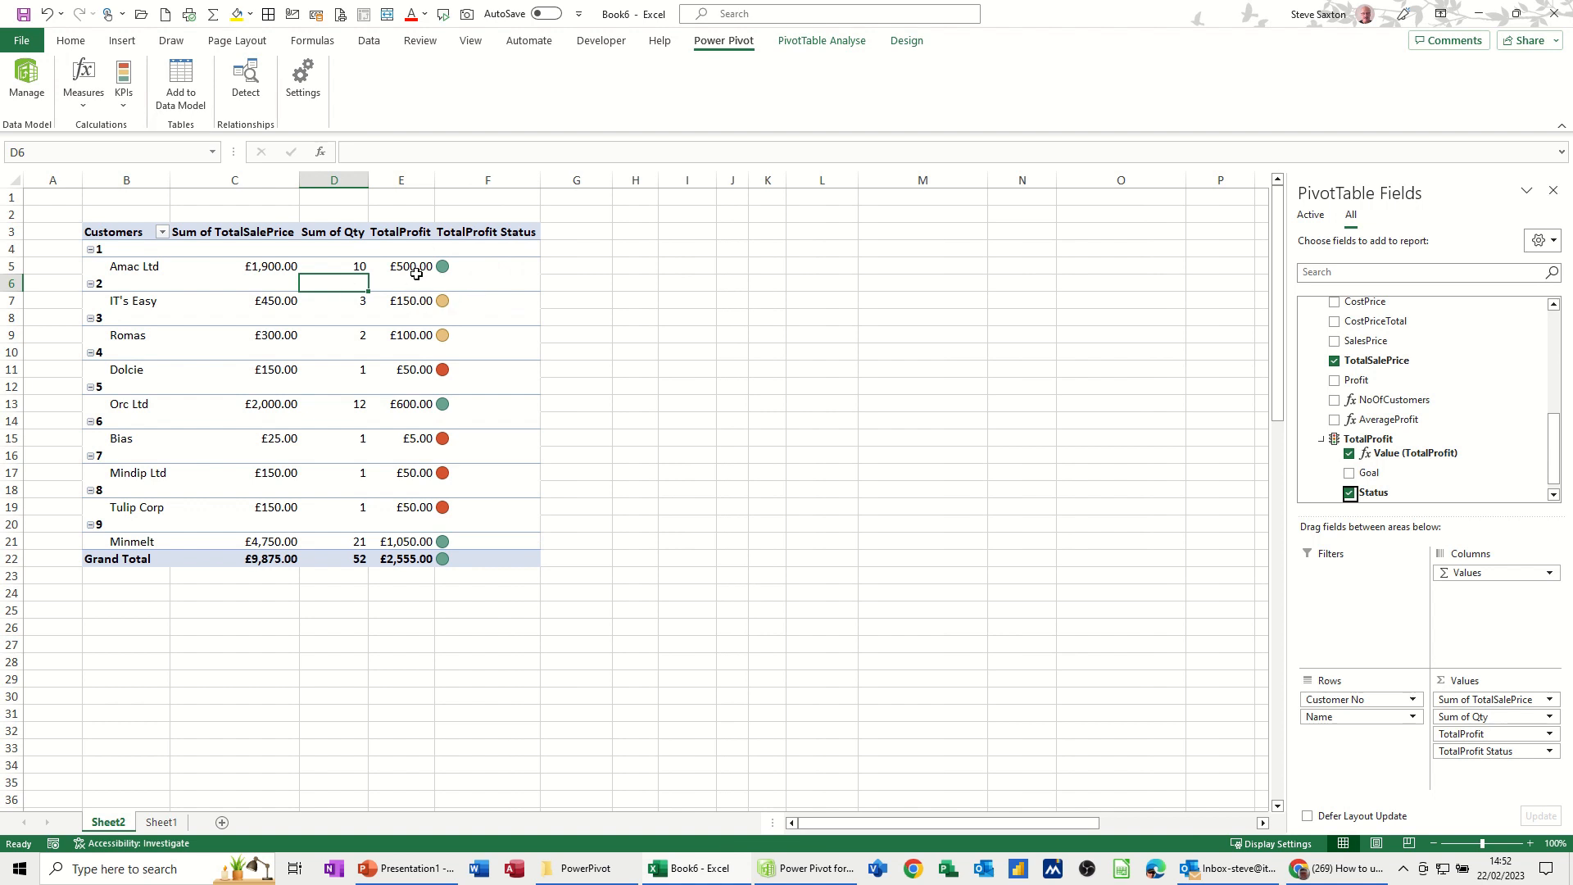
# Compare the customers' TotalProfit values with their status indicators and bring up the PivotTable analysis commands.
pyautogui.moveTo(440, 407)
pyautogui.moveTo(448, 334)
pyautogui.moveTo(500, 365)
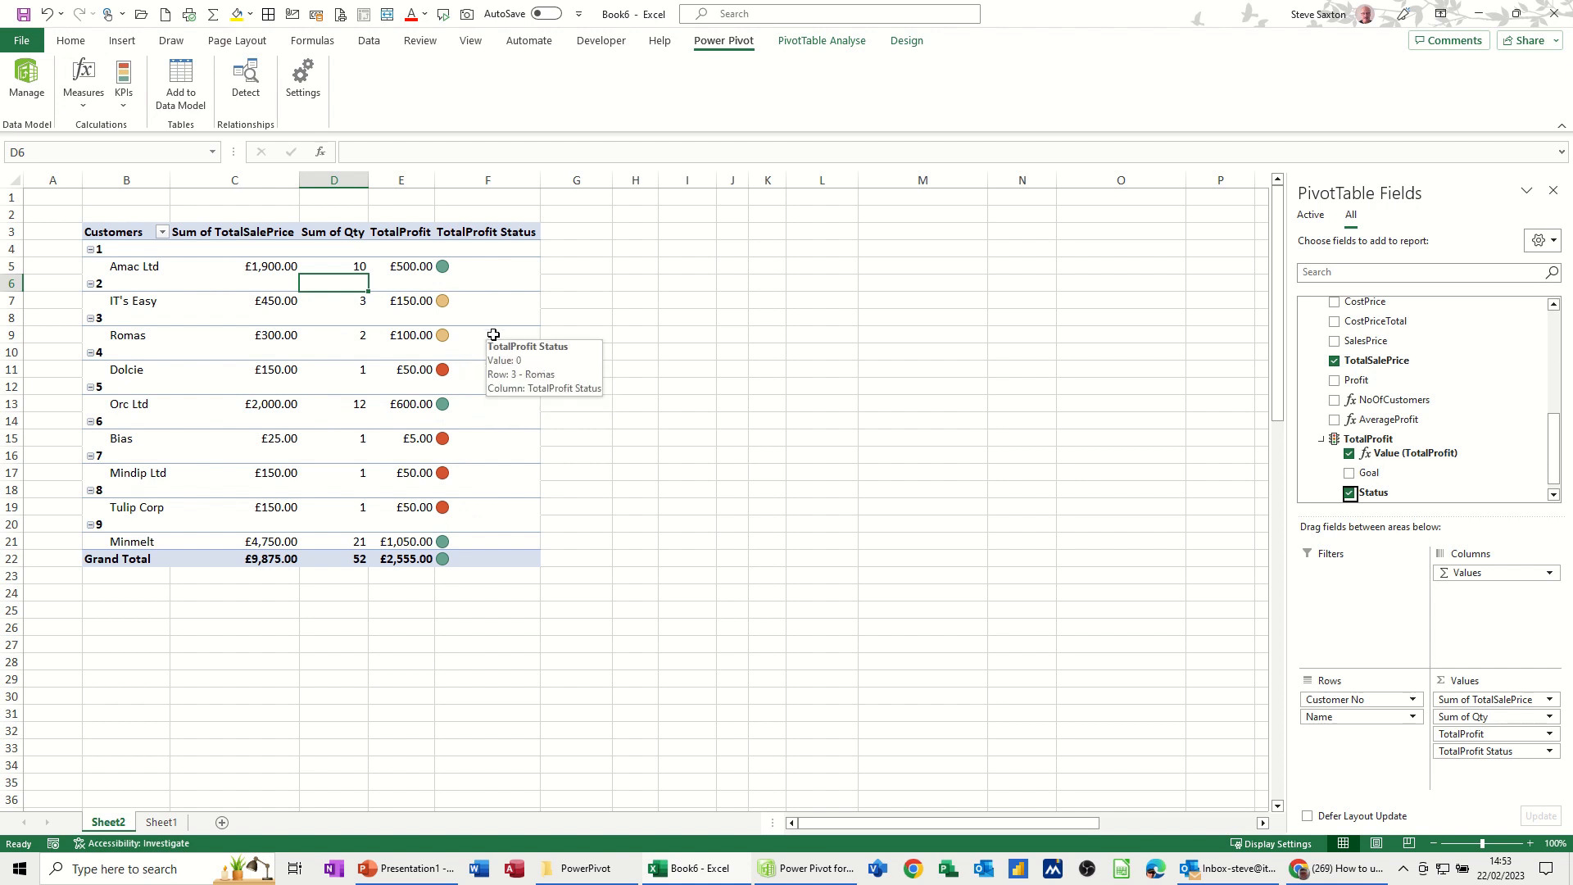
pyautogui.moveTo(440, 304)
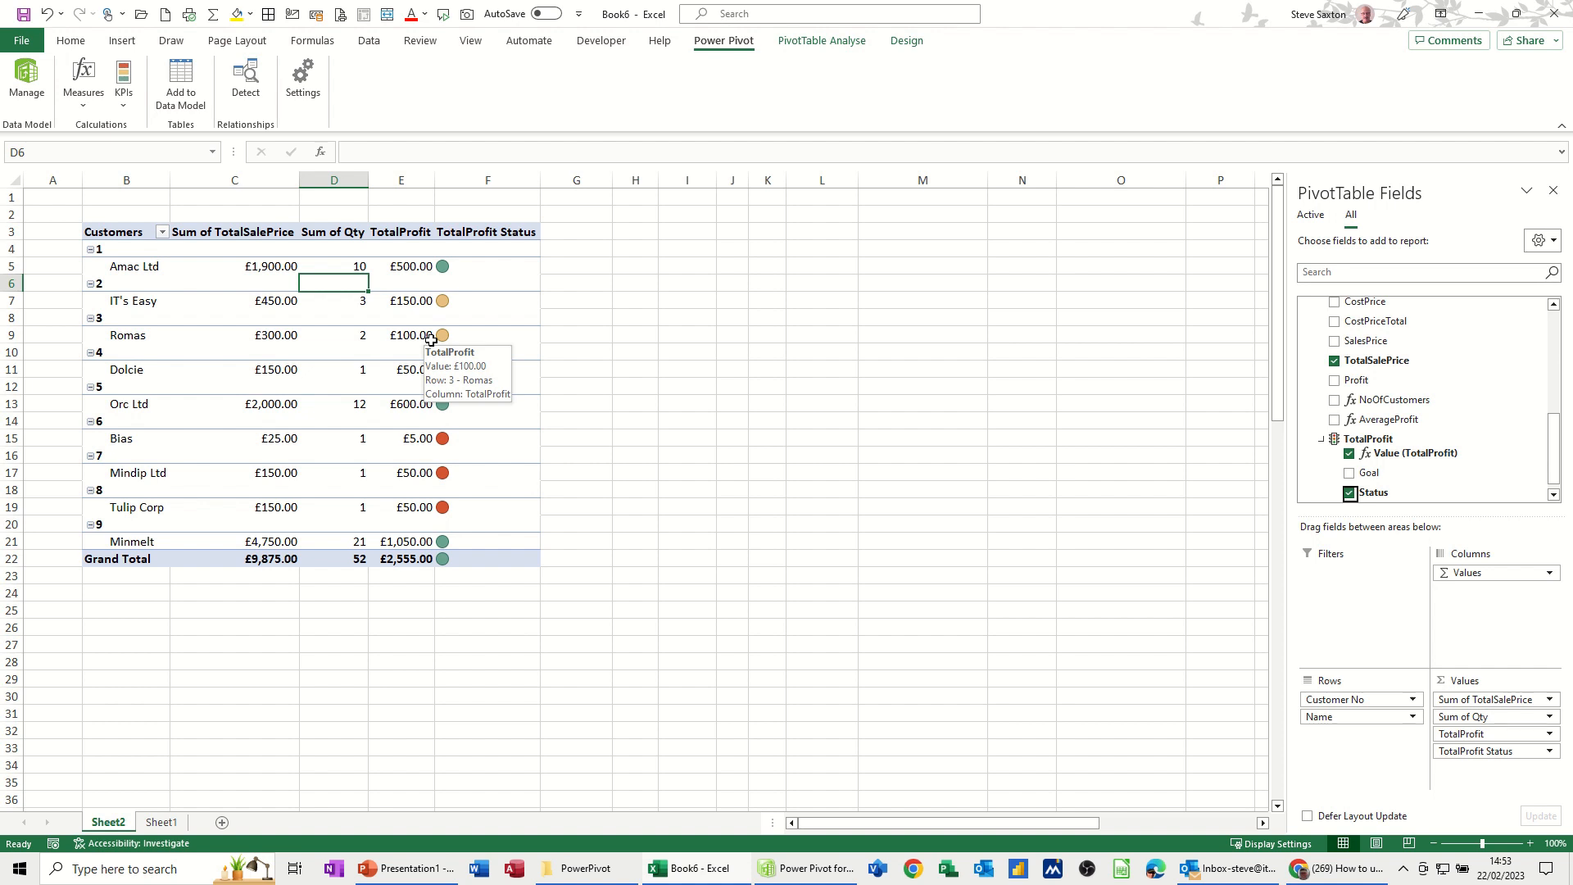
pyautogui.click(815, 41)
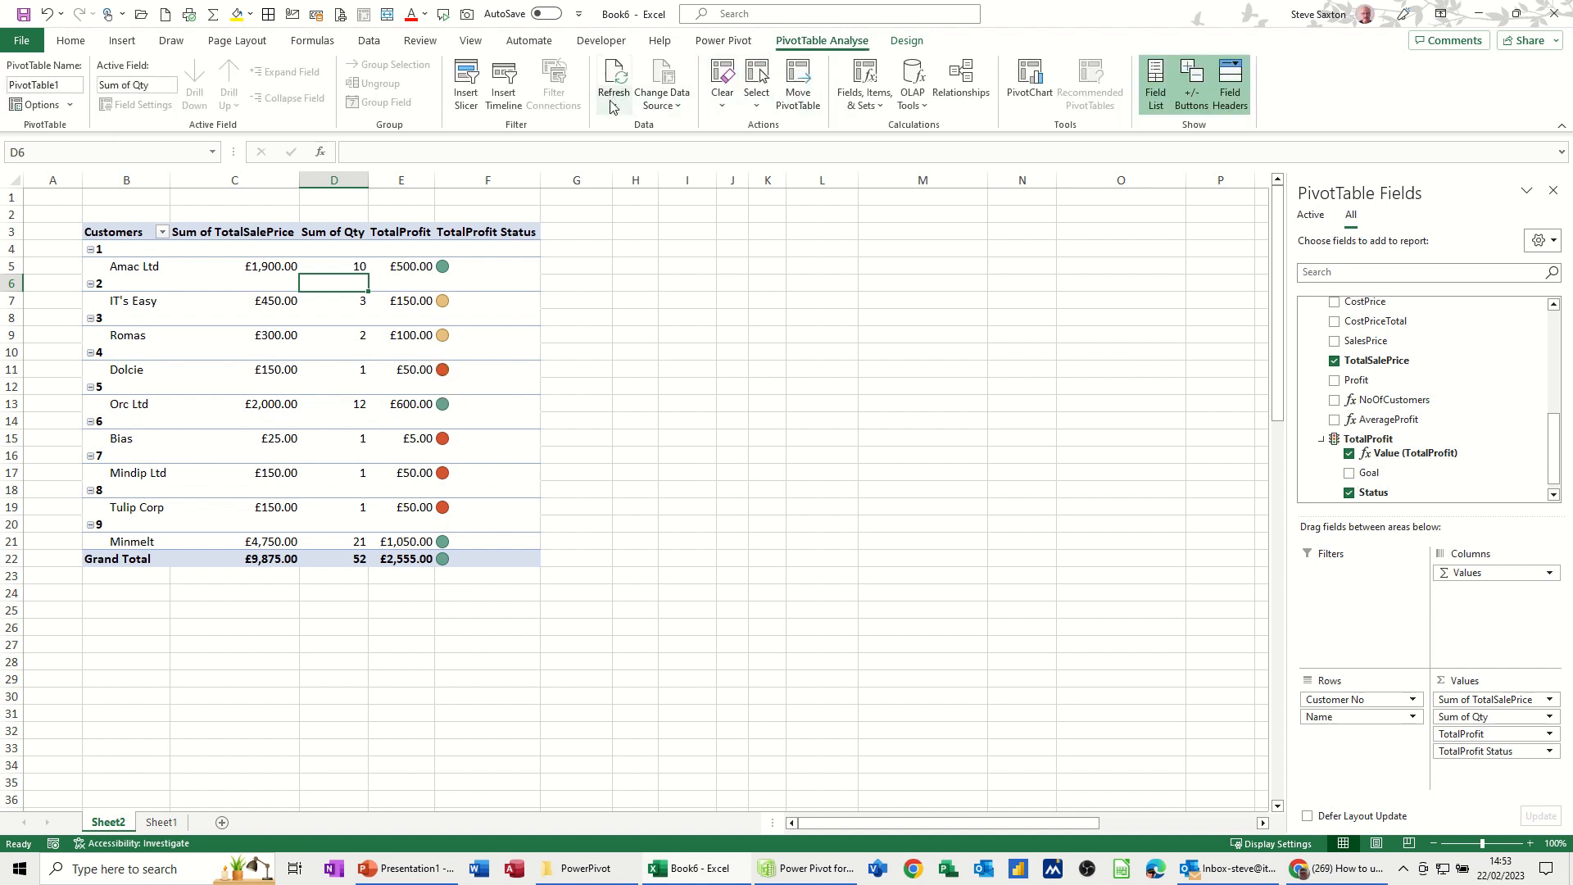